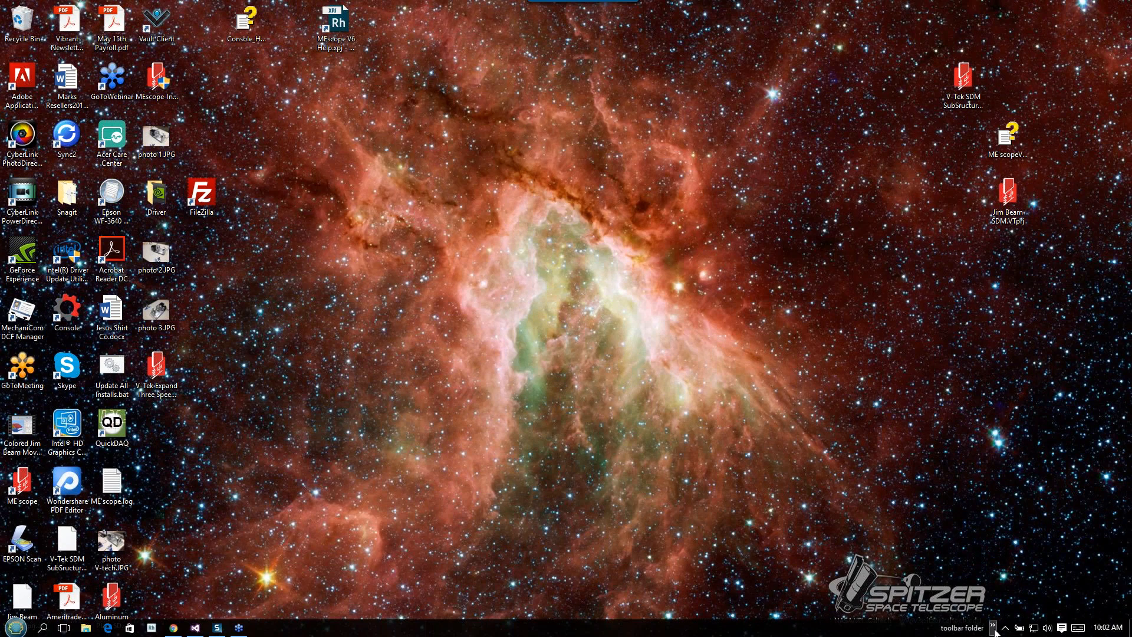
Step: Launch the NewACQ exe shortcut from the taskbar toolbar folder
click(995, 633)
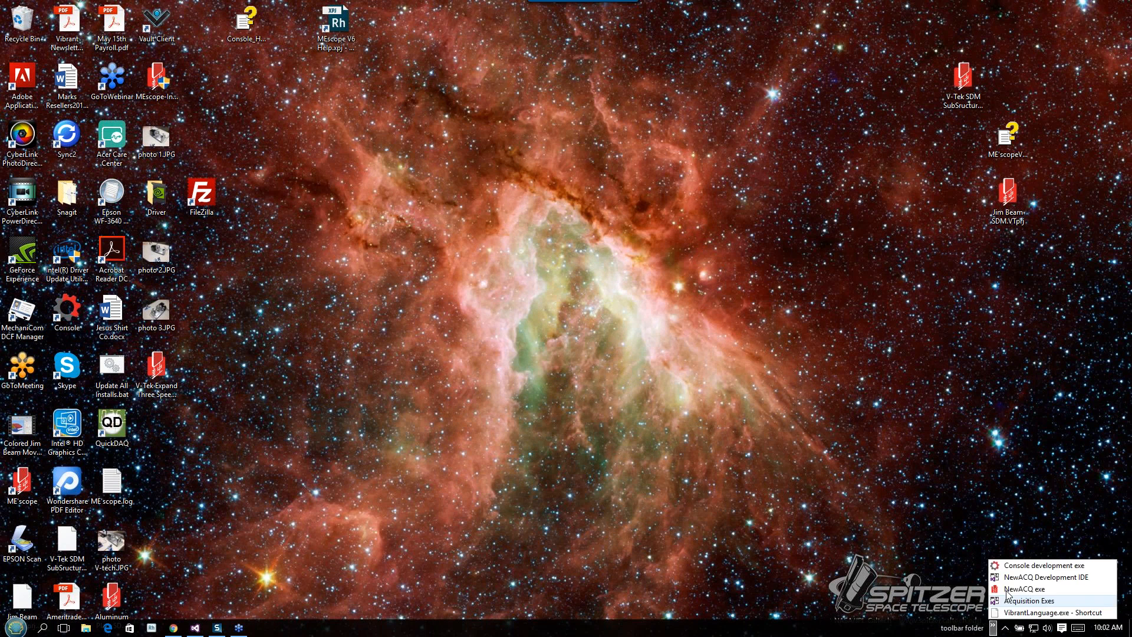
click(1007, 591)
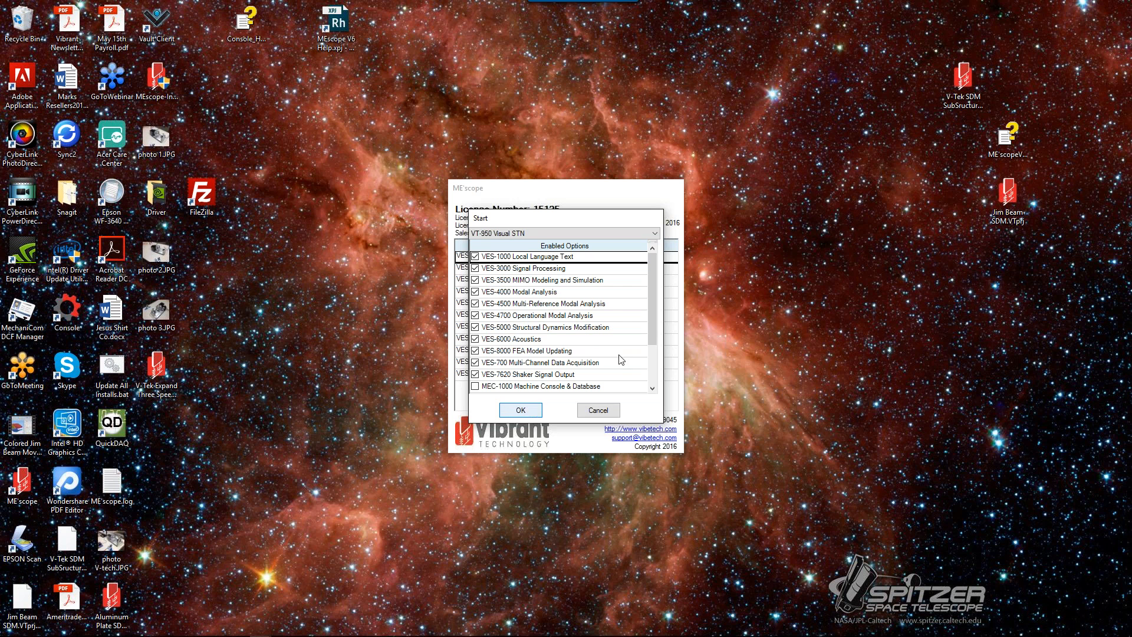
Step: Scroll through the enabled options list of the VT-950 Visual STN package
mouse_move(654, 330)
mouse_down()
mouse_move(653, 362)
mouse_move(654, 316)
mouse_up()
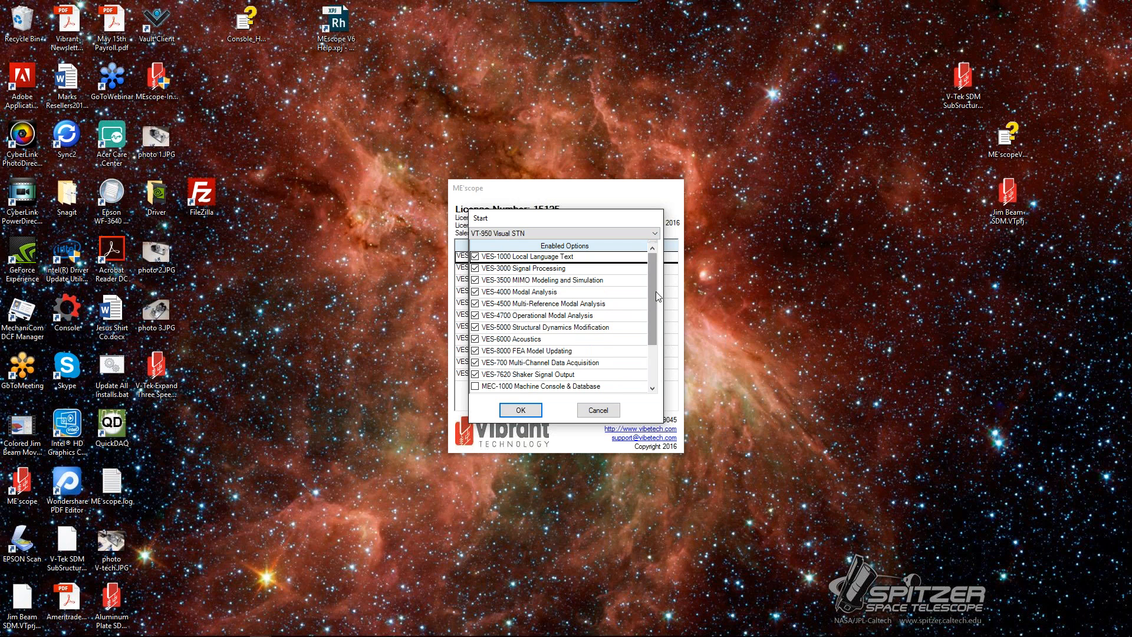
drag(656, 292, 650, 345)
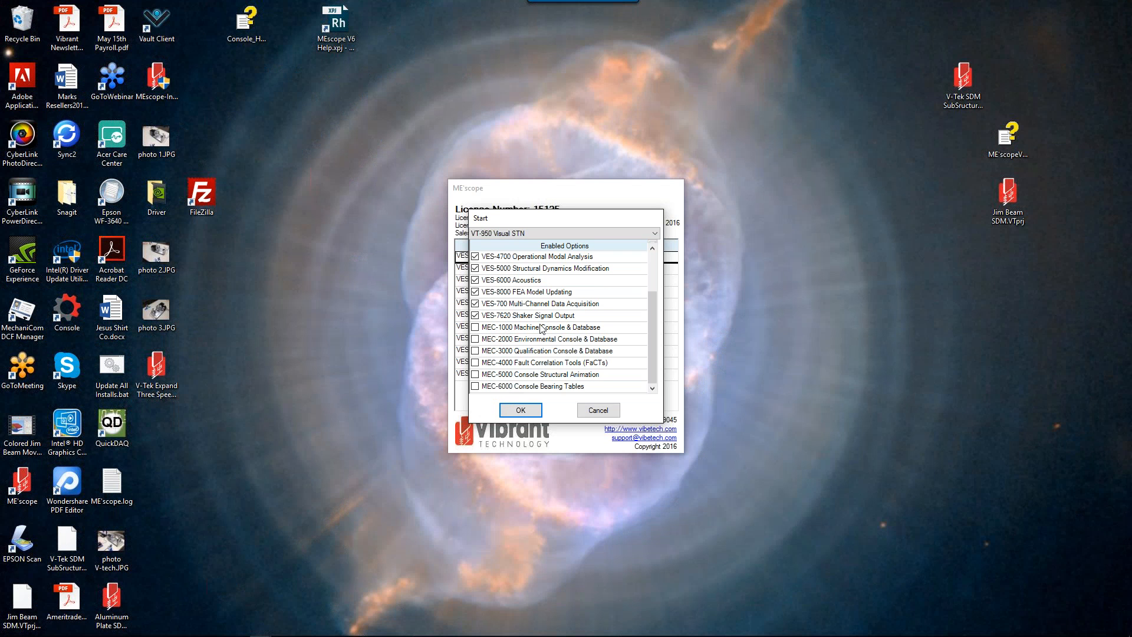
drag(652, 356, 657, 317)
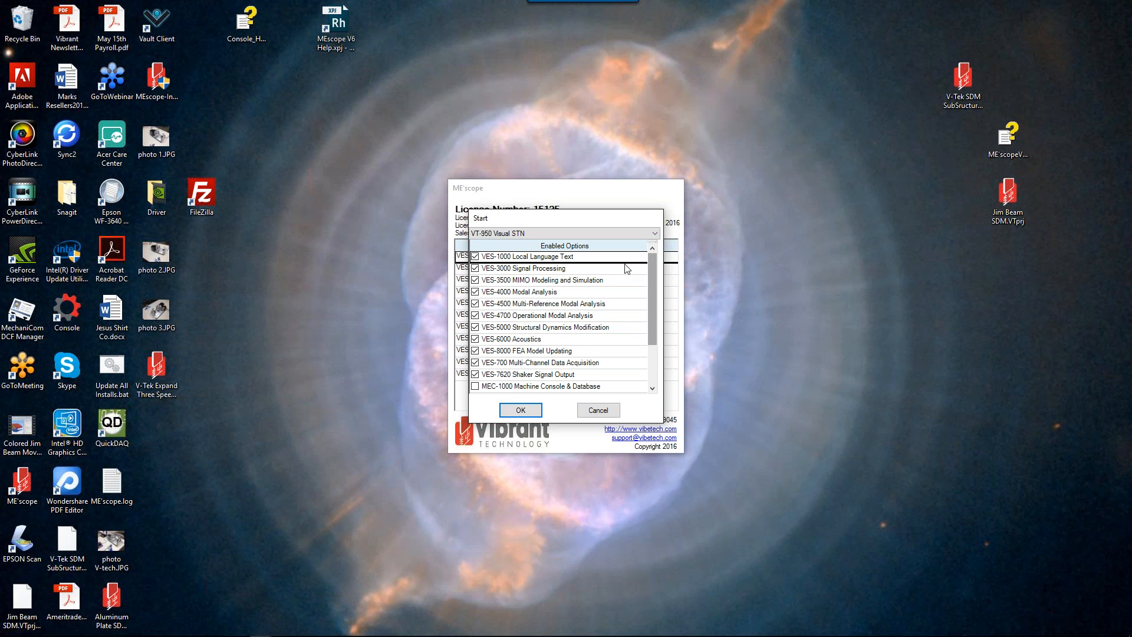
Step: Switch the start package to VT-570 Visual Modal and scroll through its enabled options
click(656, 234)
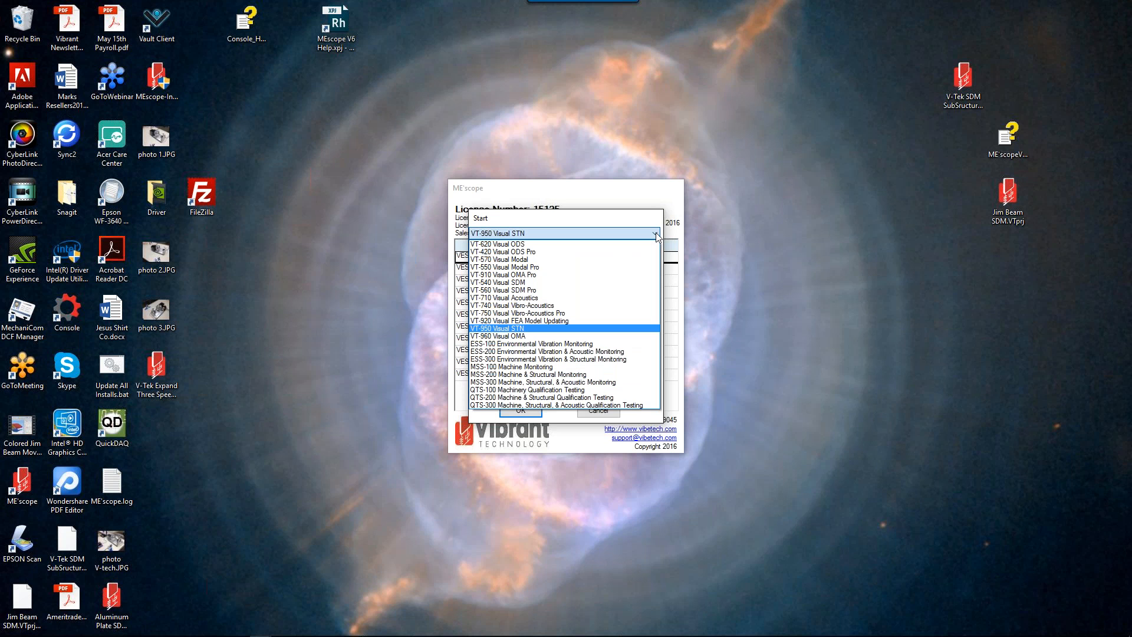
click(523, 260)
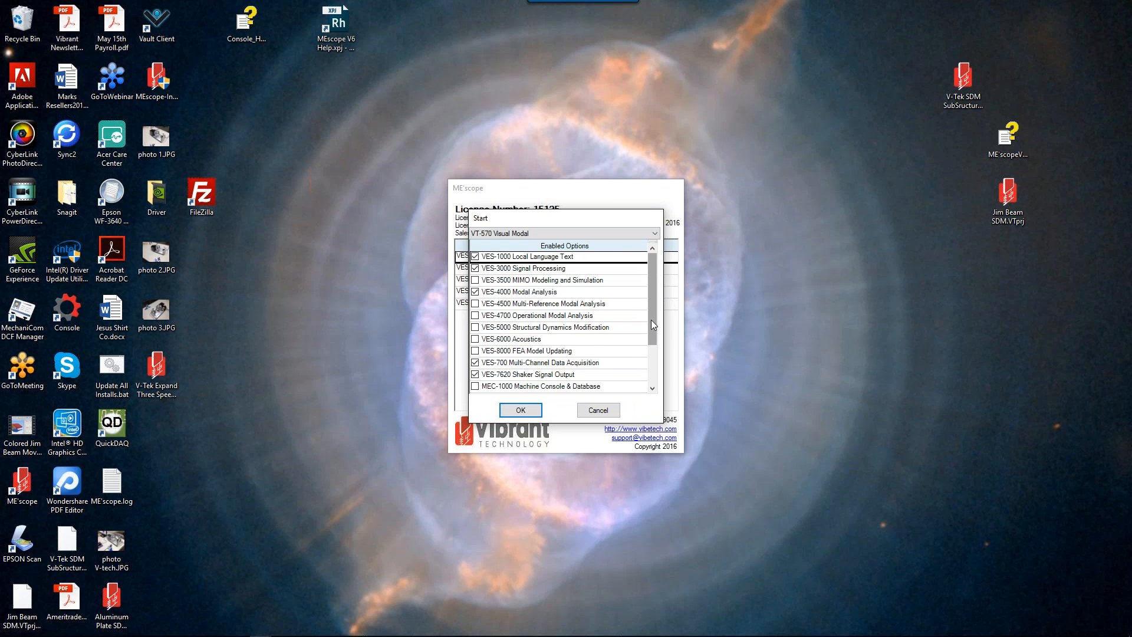
drag(650, 321, 649, 337)
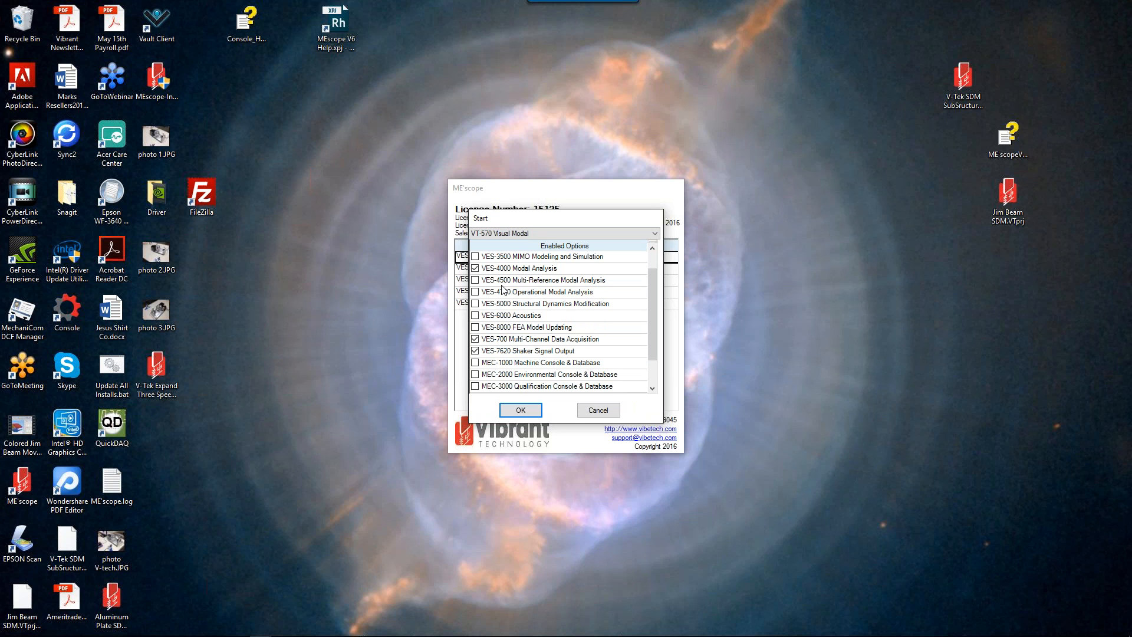
drag(649, 303, 627, 285)
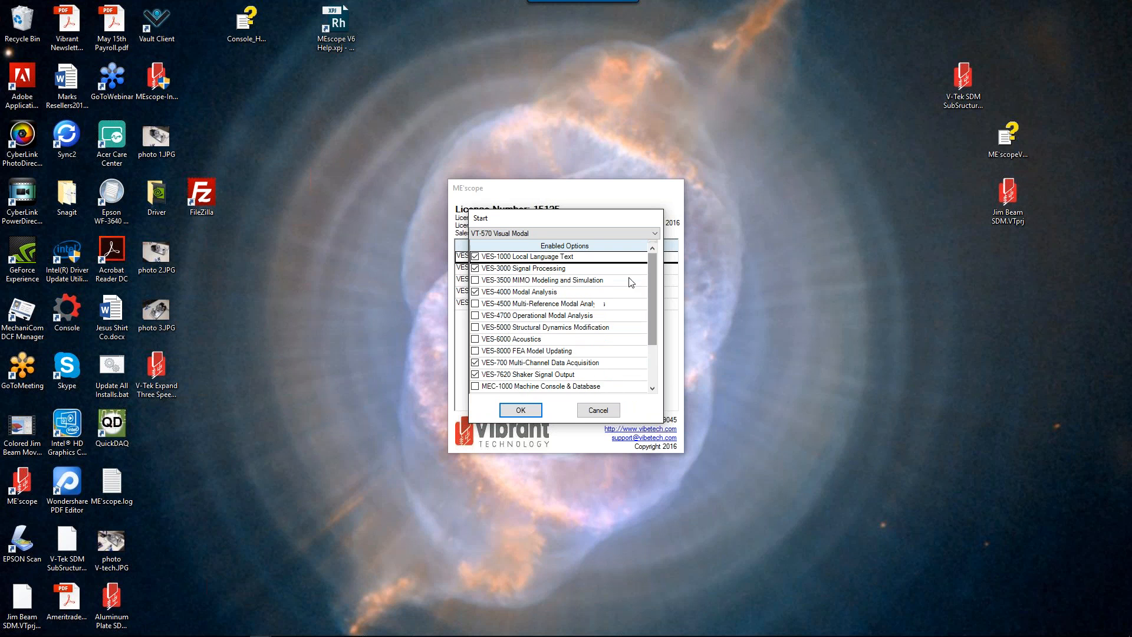
Step: Select the VT-950 Visual STN package and start the program
click(656, 234)
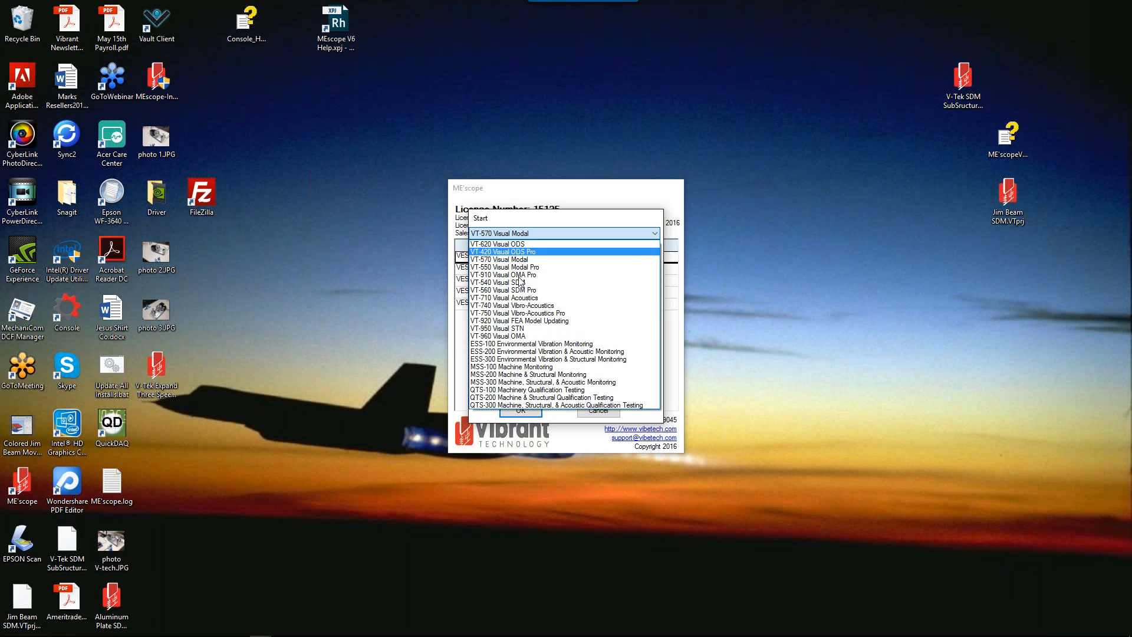
click(514, 328)
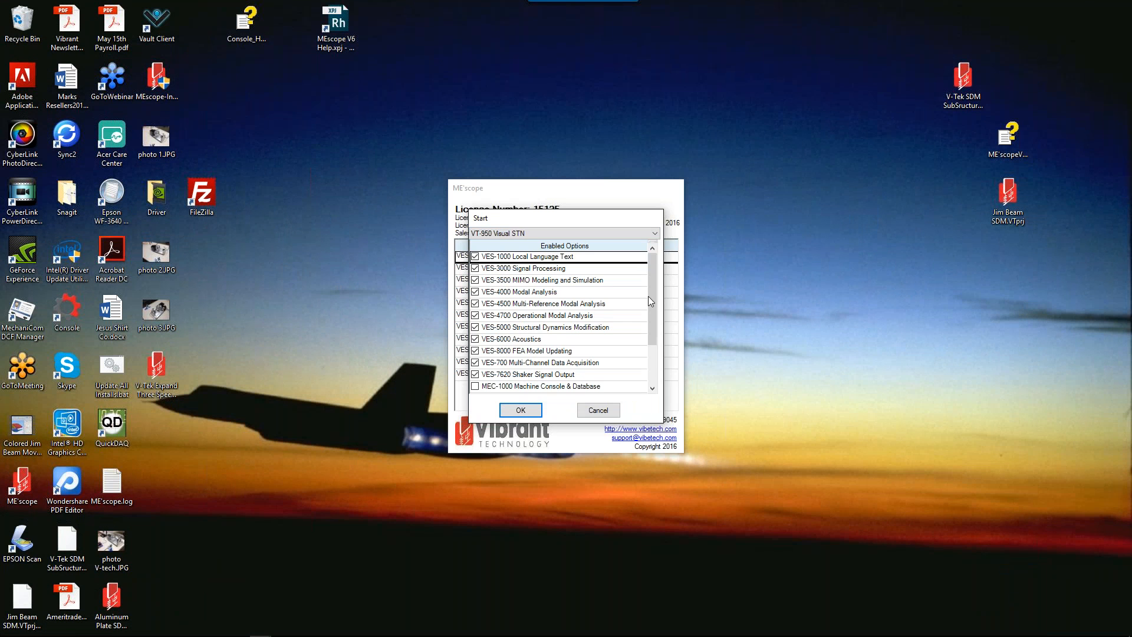
mouse_move(650, 296)
mouse_down()
mouse_move(643, 323)
mouse_move(647, 283)
mouse_up()
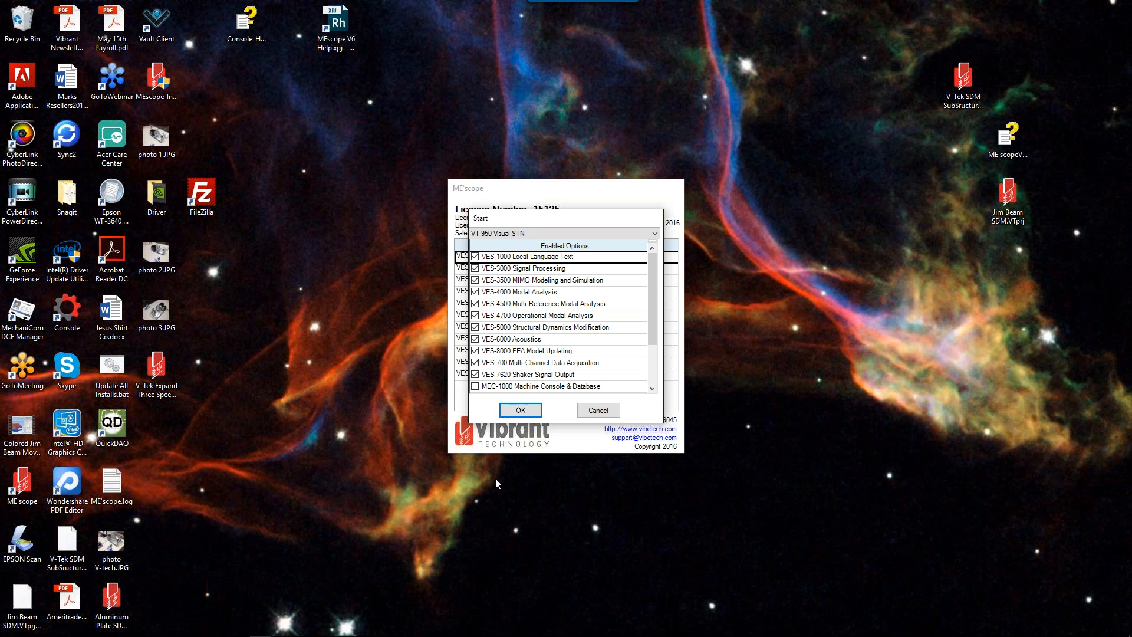
click(522, 412)
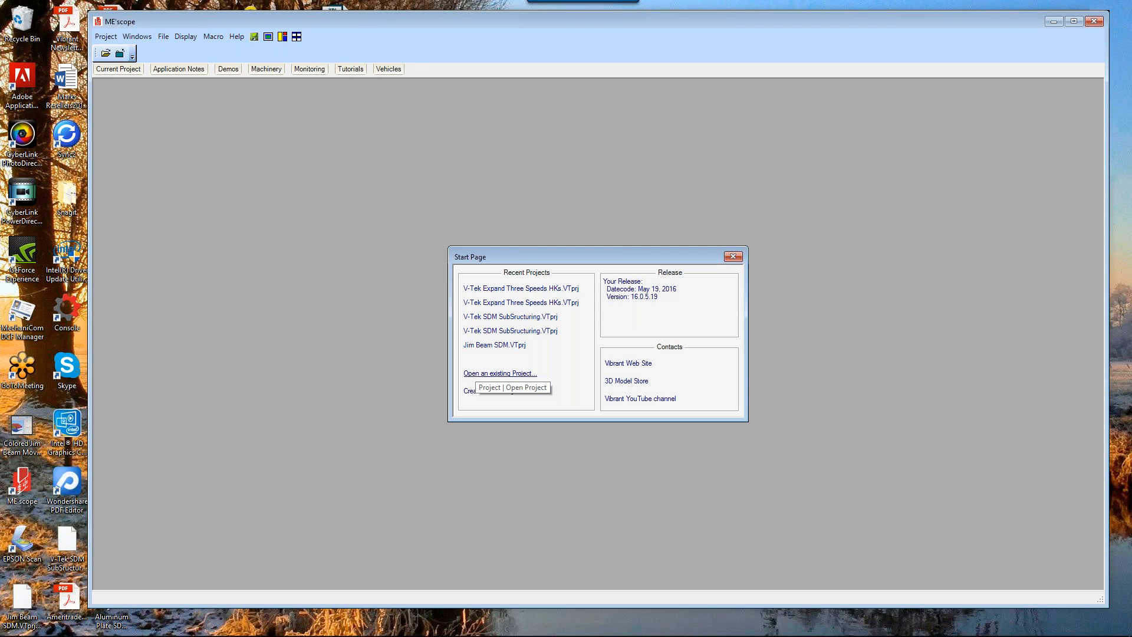
Step: Open the recent project V-Tek SDM SubStructuring.VTprj
click(487, 348)
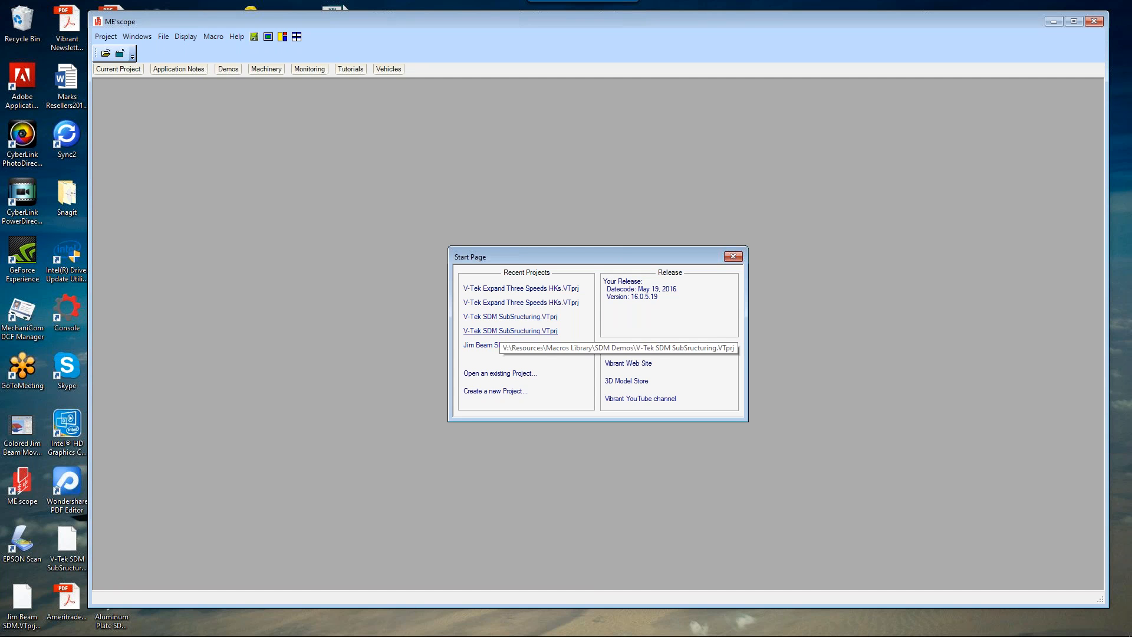
click(500, 318)
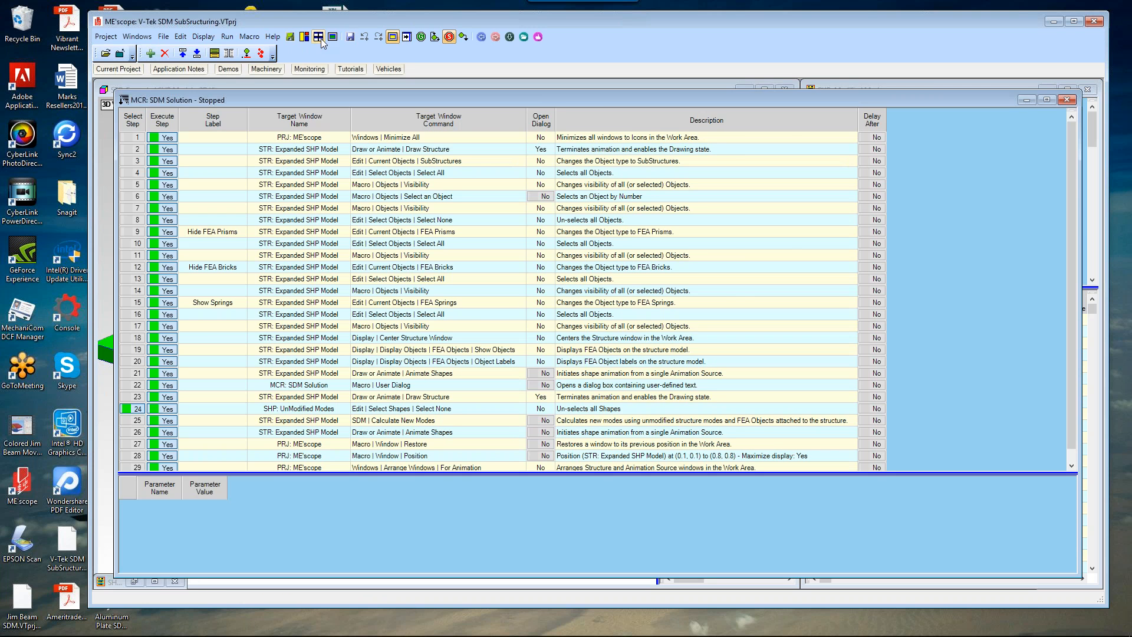
Step: Tile the project windows and minimize the SDM Solution macro window
click(322, 40)
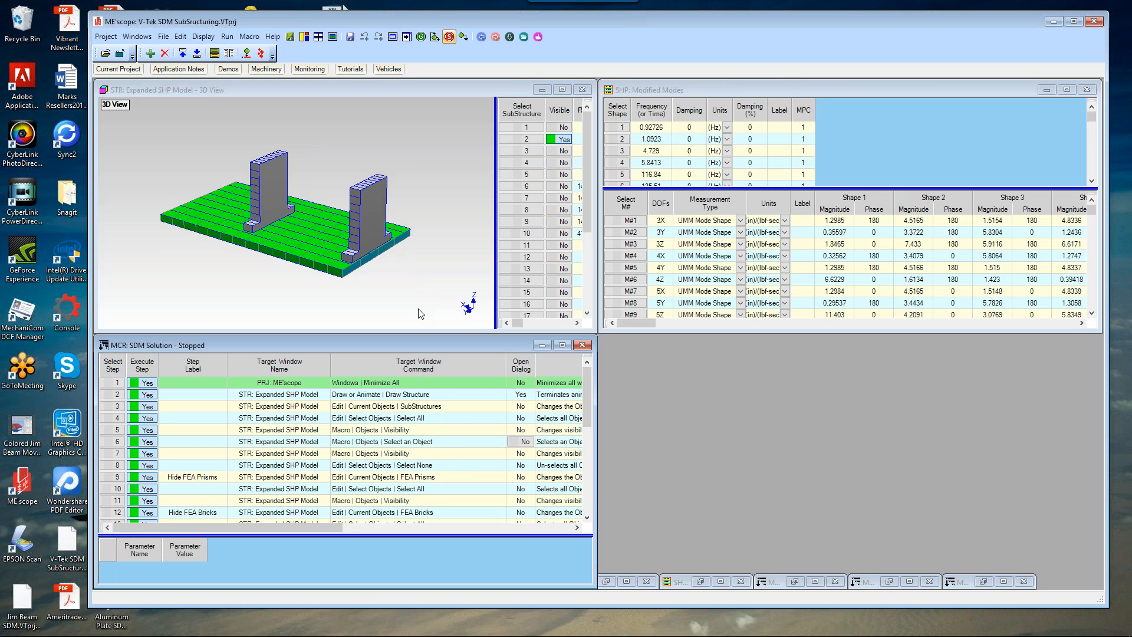
click(541, 345)
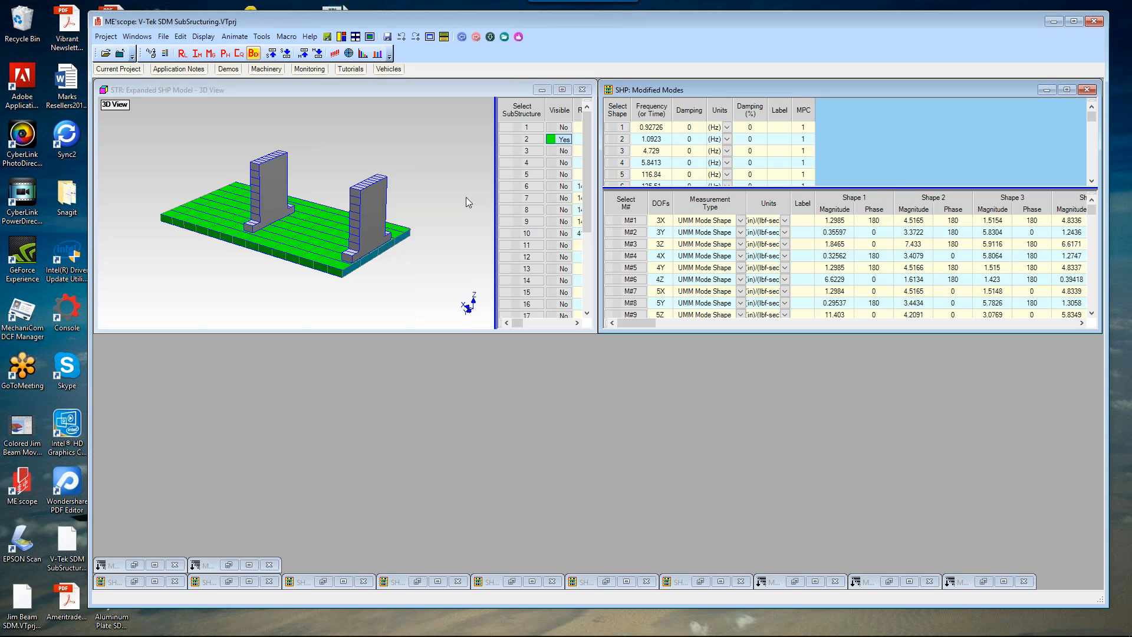
Step: Maximize the 3D structure window and widen its substructure spreadsheet
right_click(473, 208)
click(495, 209)
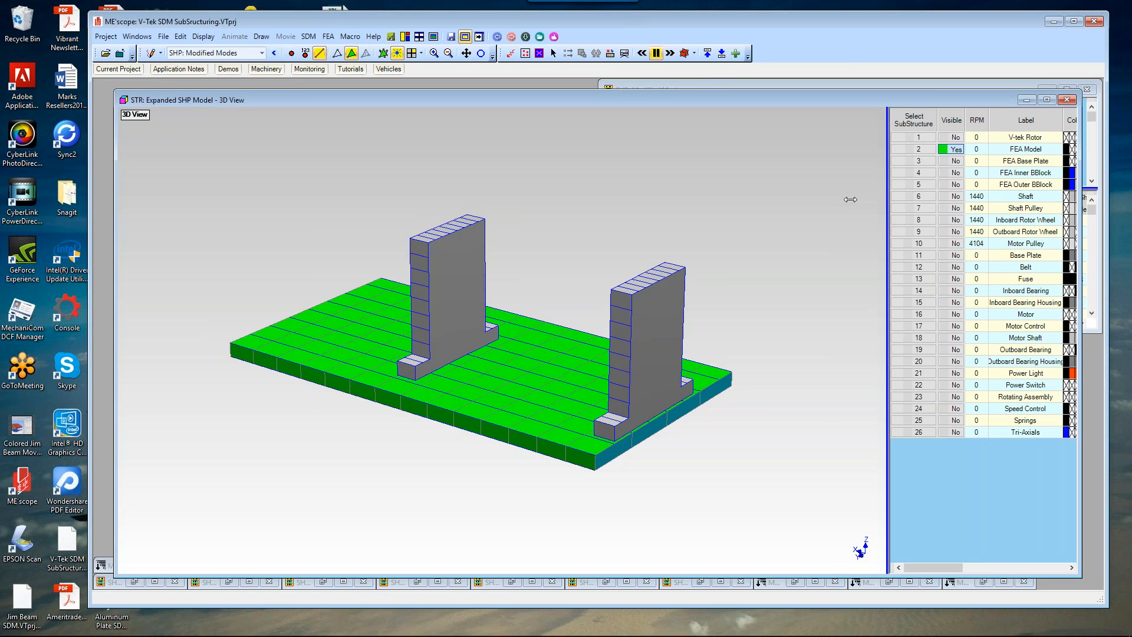
drag(850, 199, 660, 200)
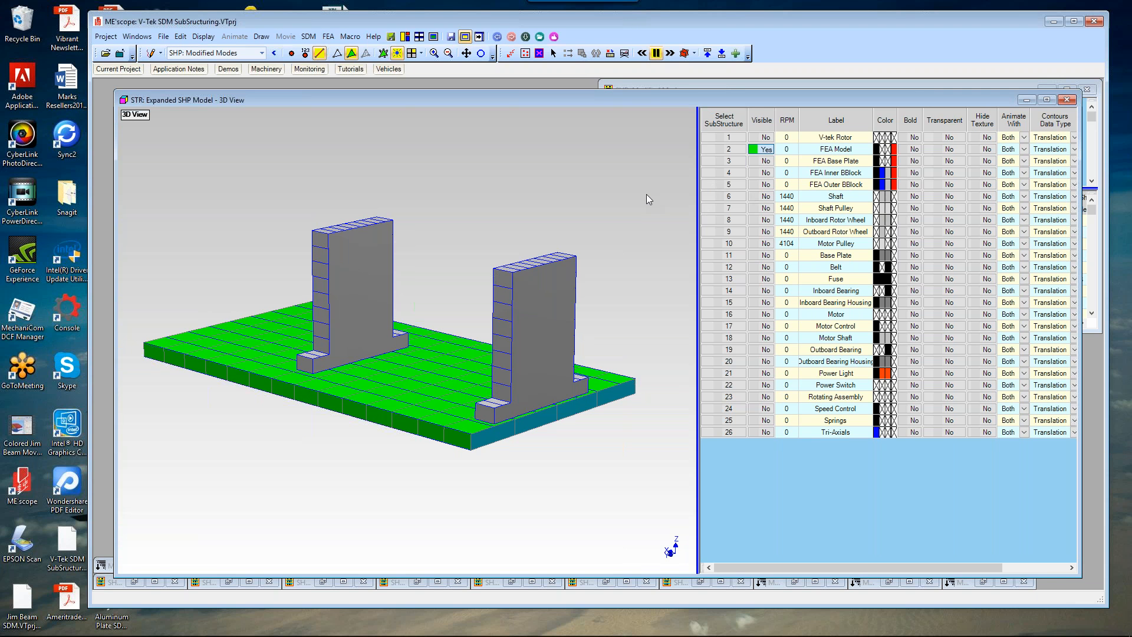
Step: Make the V-tek Rotor substructure visible and hide the FEA Model substructure
click(758, 137)
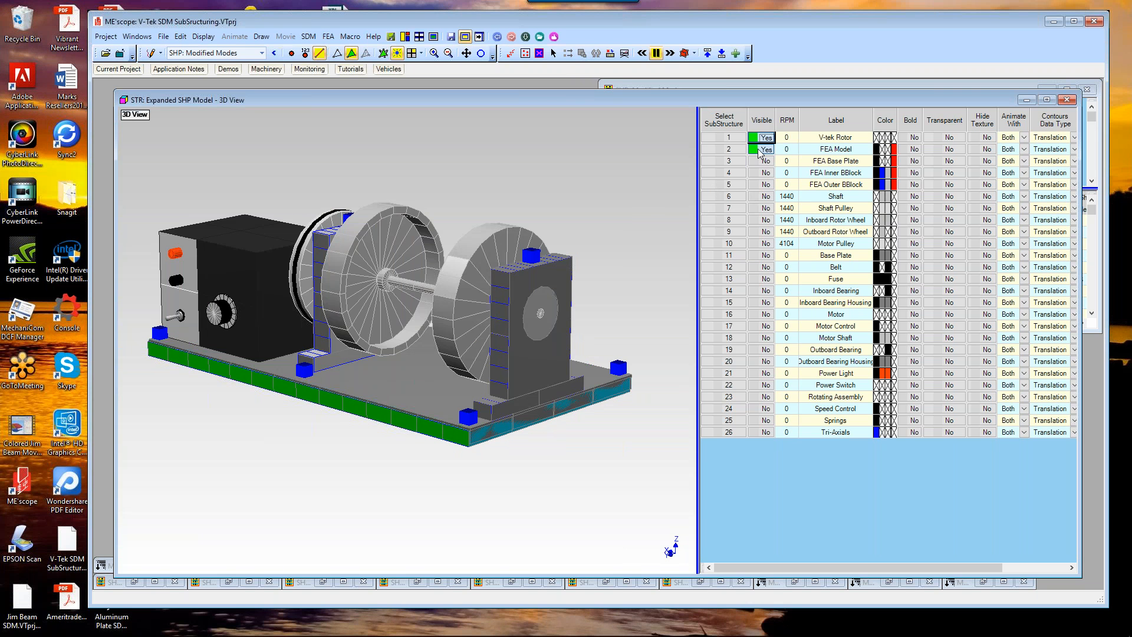
click(762, 150)
mouse_move(537, 247)
mouse_down()
mouse_move(508, 262)
mouse_move(677, 240)
mouse_move(676, 230)
mouse_move(673, 242)
mouse_move(498, 260)
mouse_move(527, 262)
mouse_up()
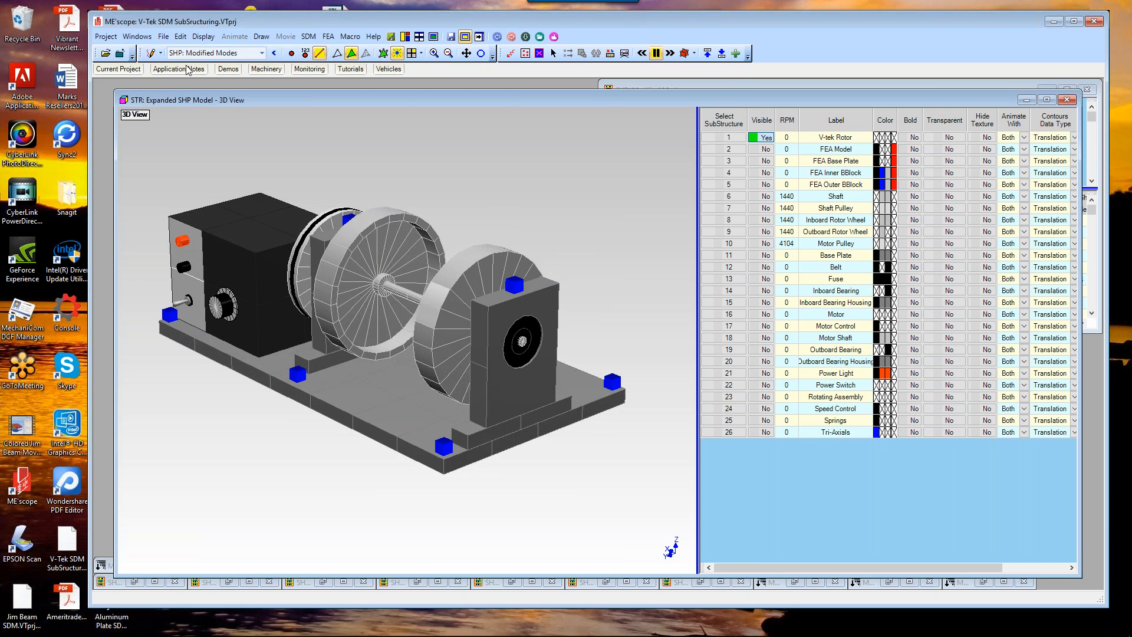
Step: Set the animation shape source to None and start Animate Shapes on the structure
click(260, 53)
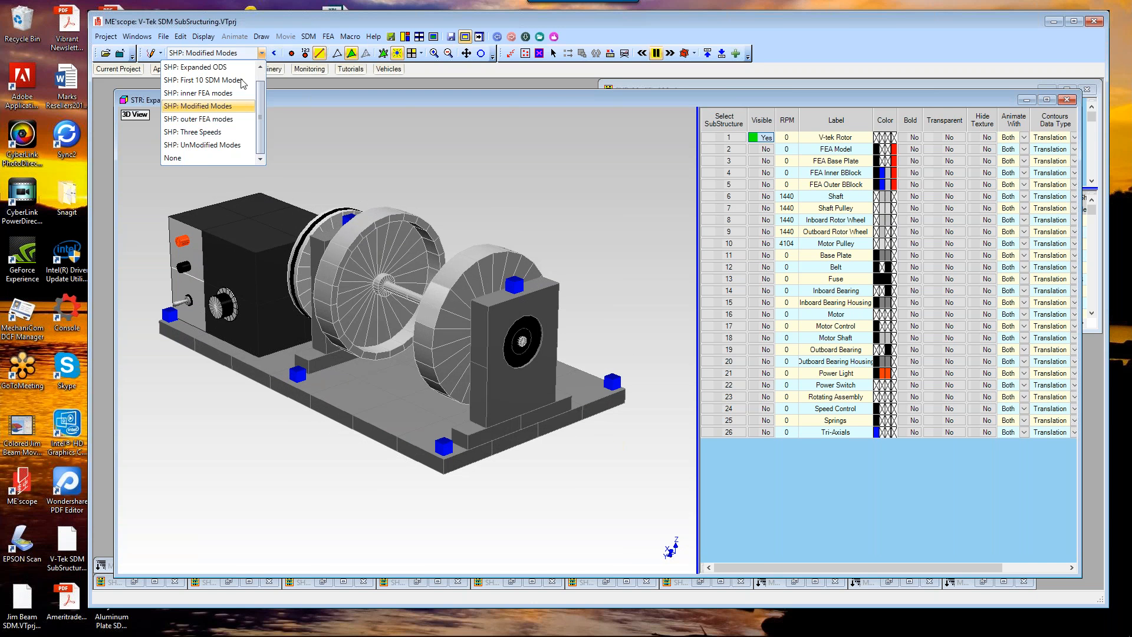
click(209, 160)
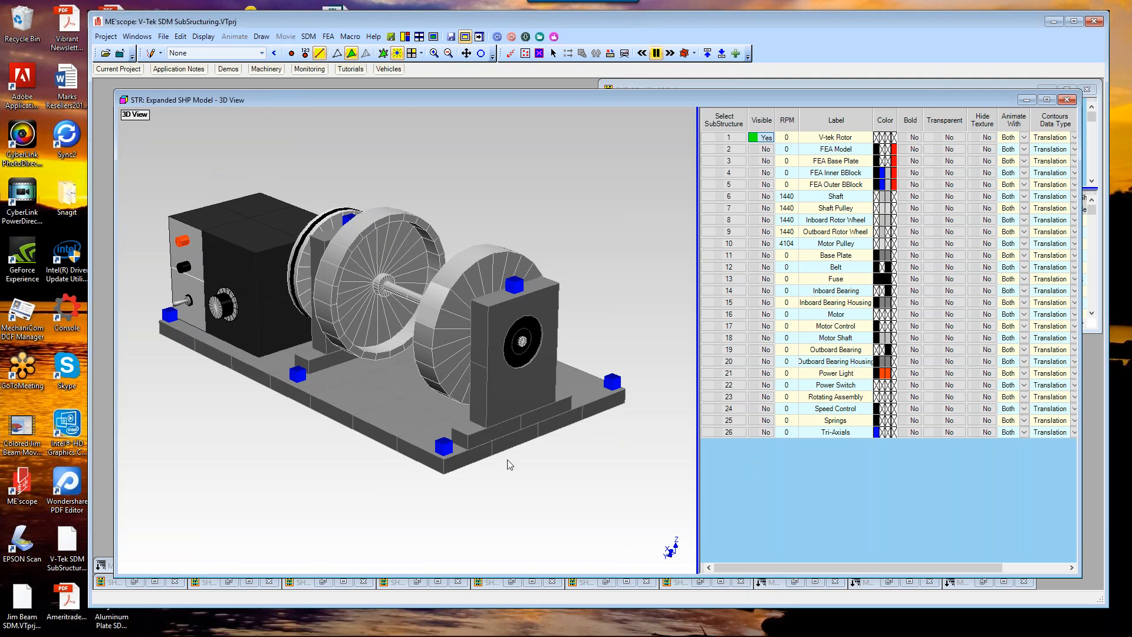
right_click(514, 157)
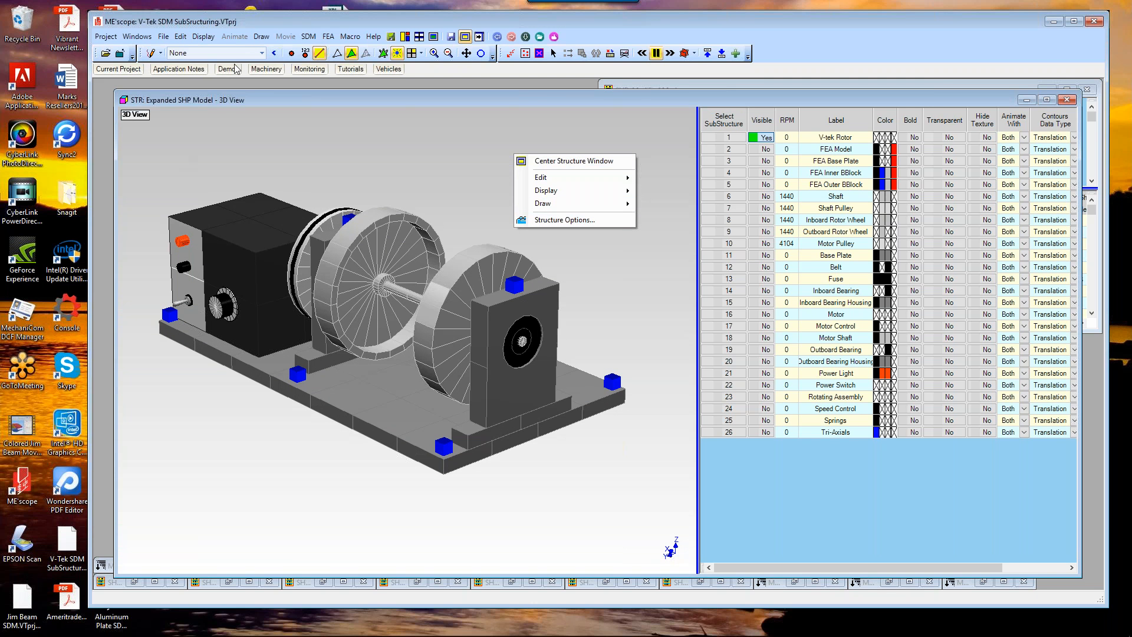
mouse_move(552, 206)
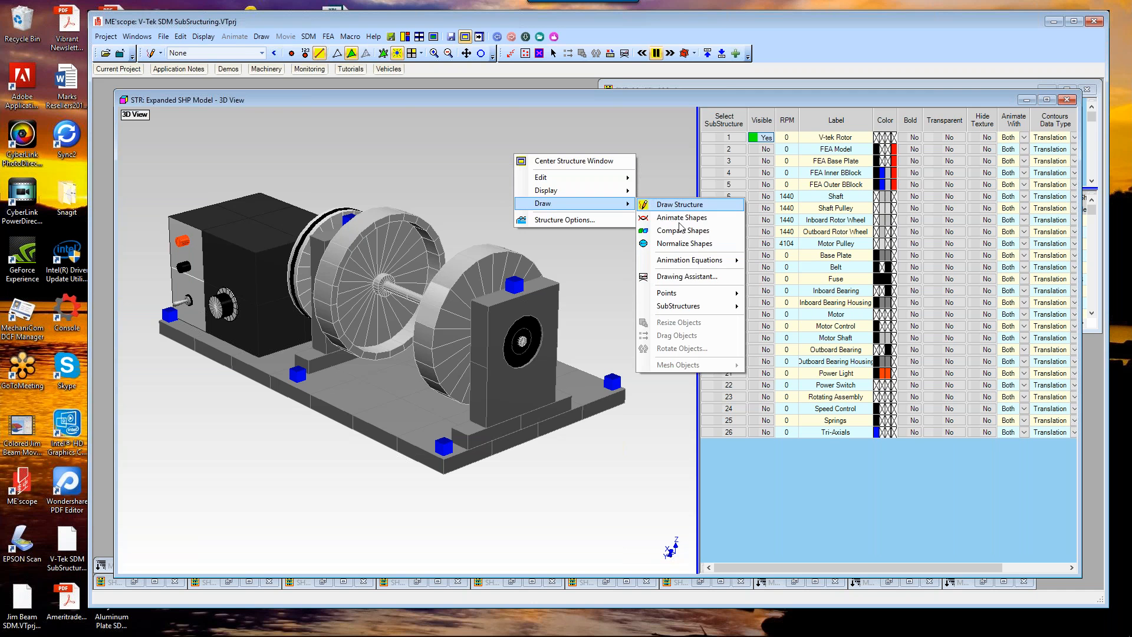
click(681, 218)
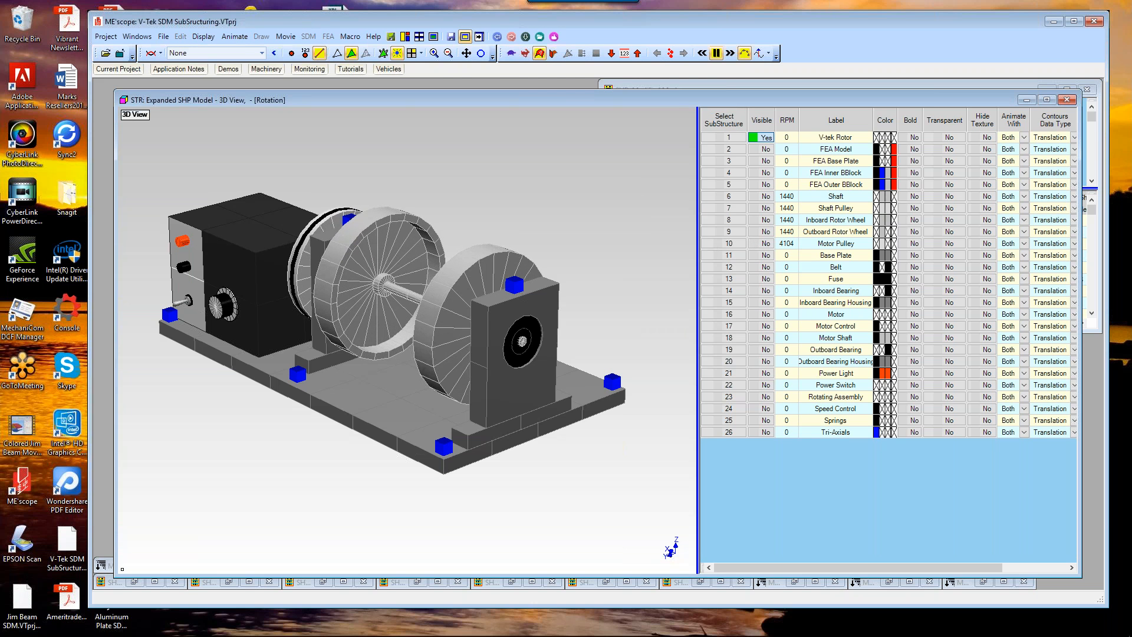
Step: Rotate the 3D machine model to view it from different angles
drag(698, 254, 498, 251)
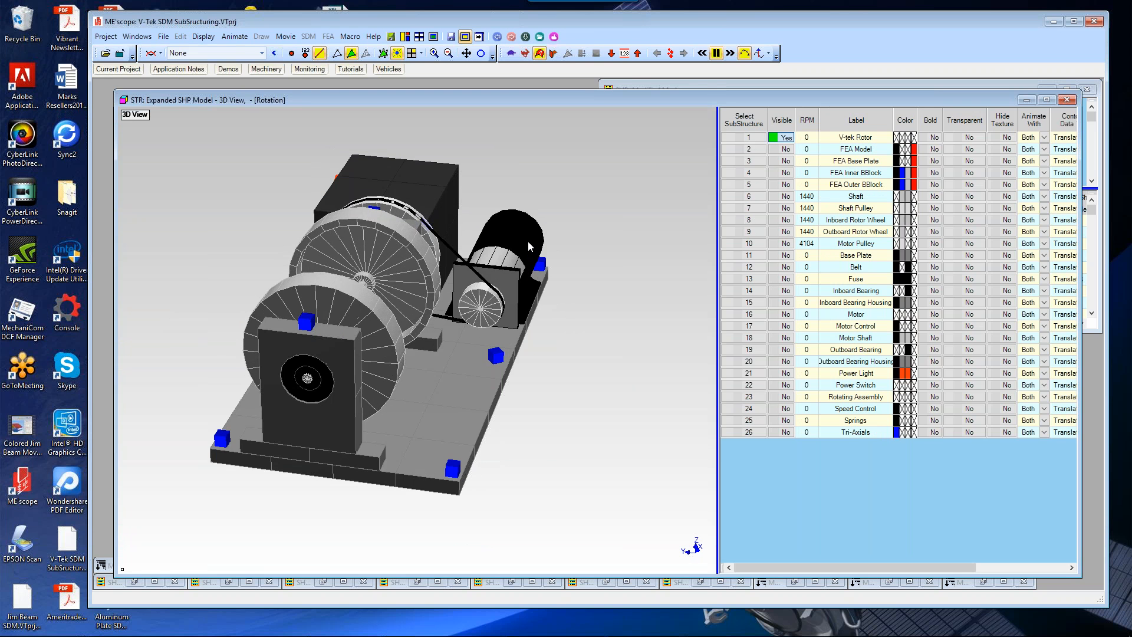
drag(530, 241, 596, 246)
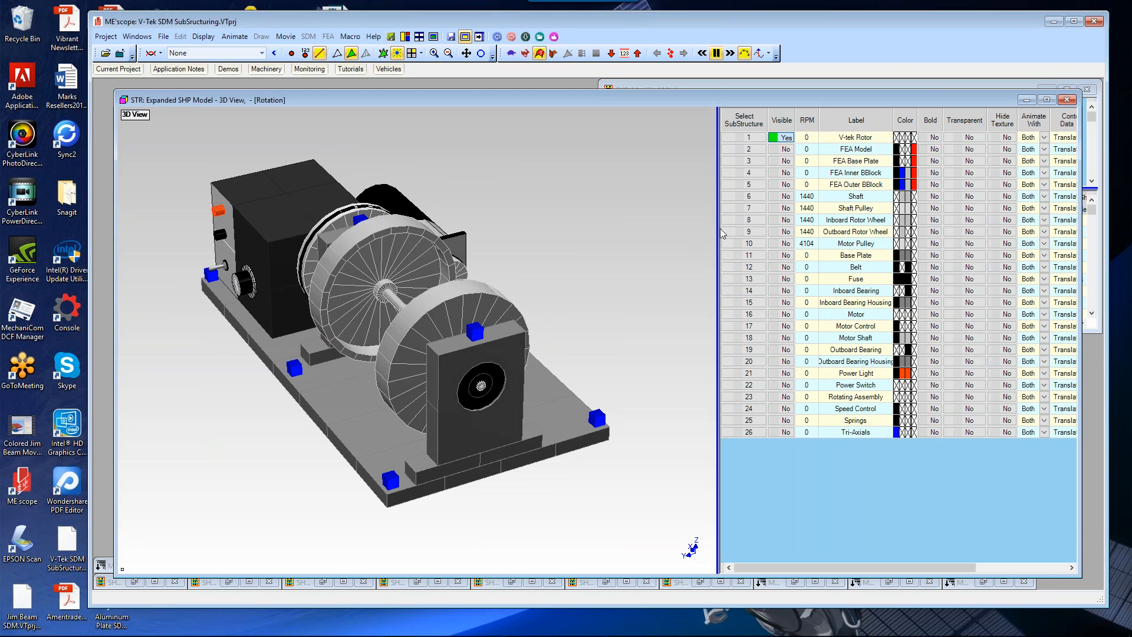
drag(719, 245, 717, 245)
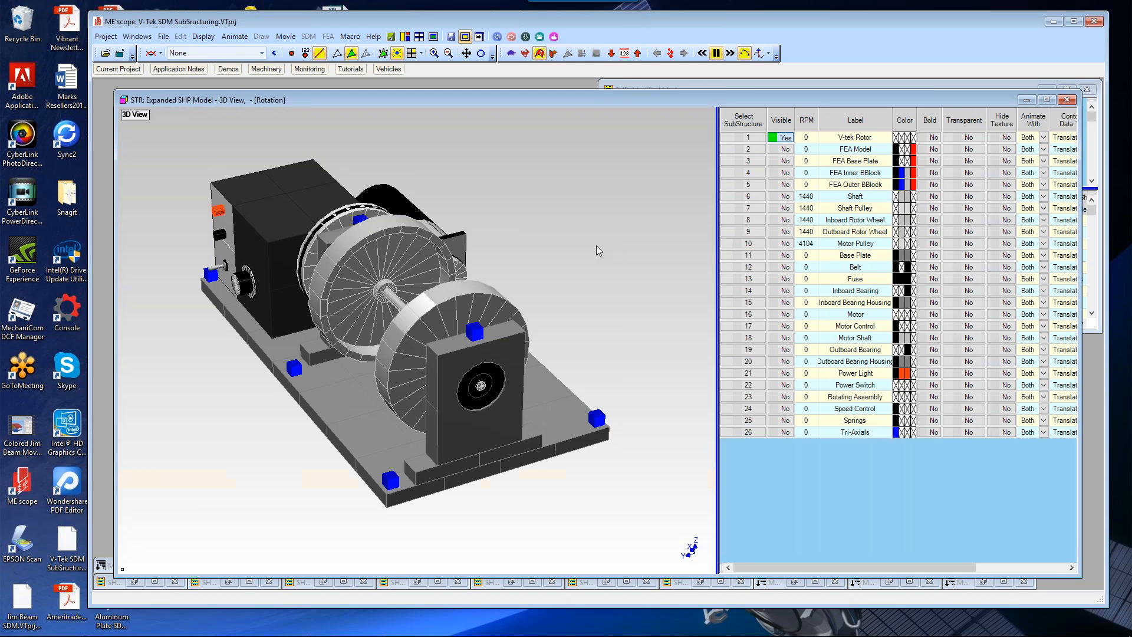
drag(596, 246, 615, 239)
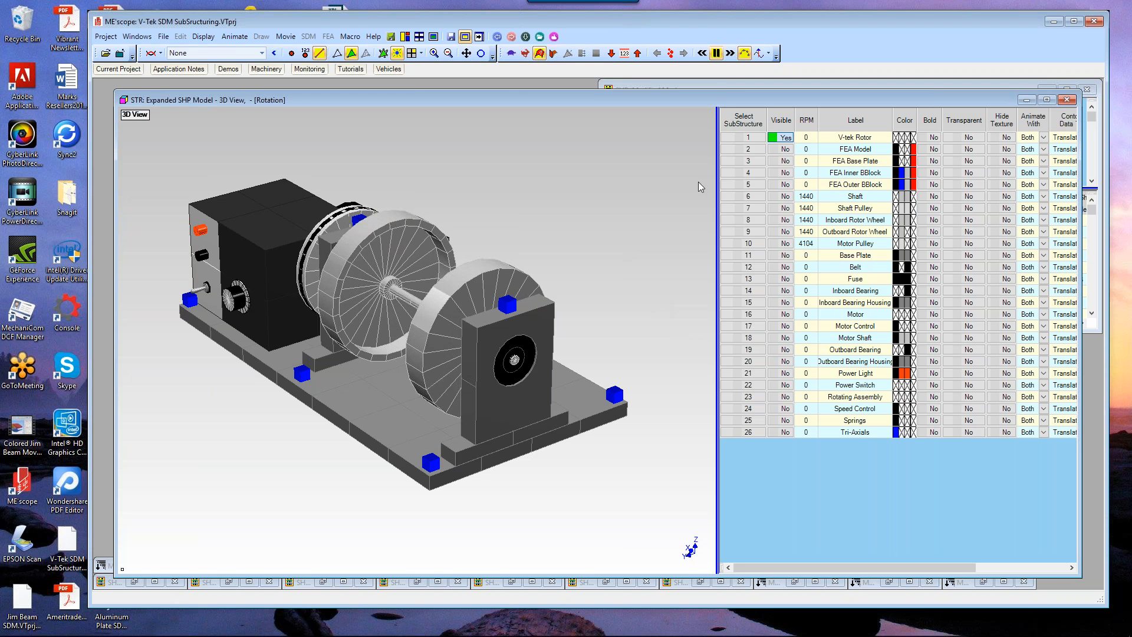
Step: Show the FEA Model substructure and hide the V-tek Rotor substructure
click(782, 148)
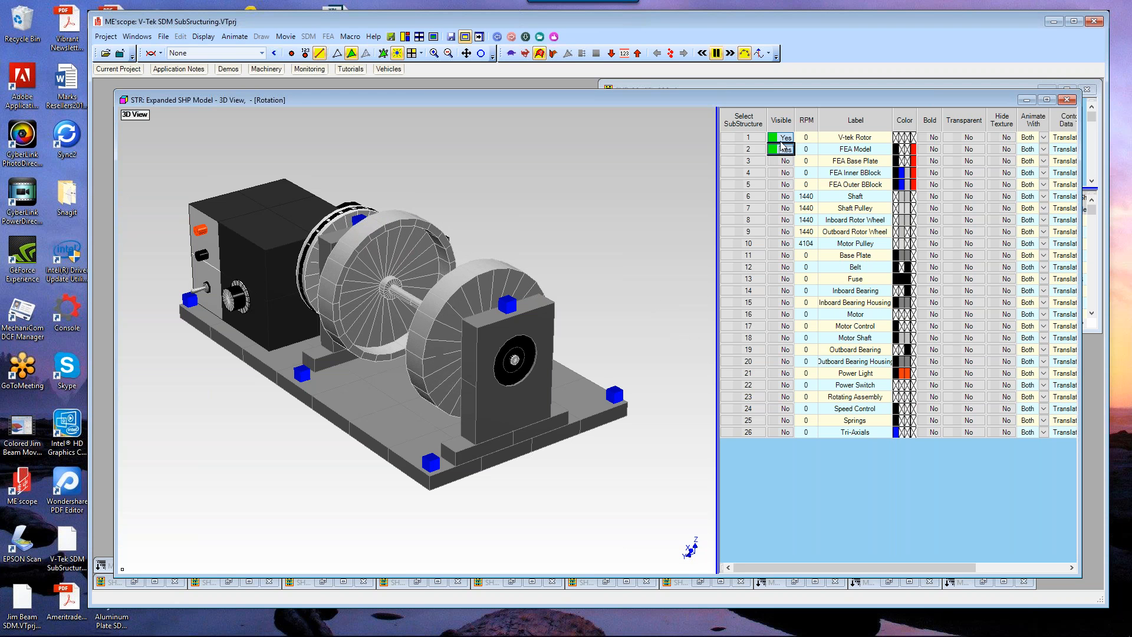
click(783, 137)
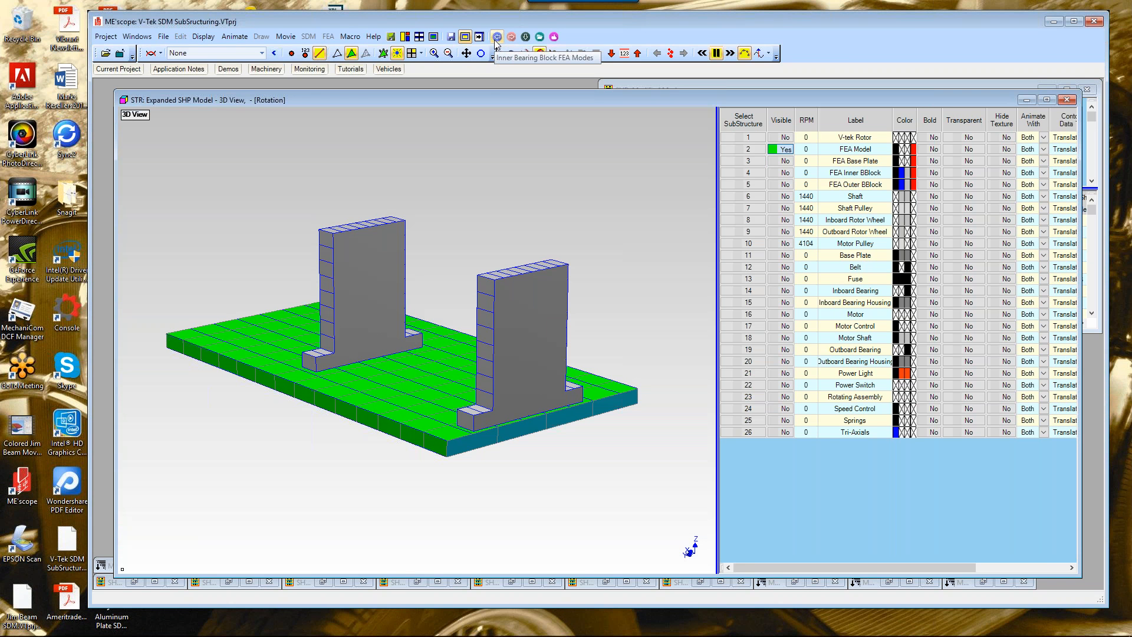
Step: Open the macro Hotkeys Setup window
click(350, 36)
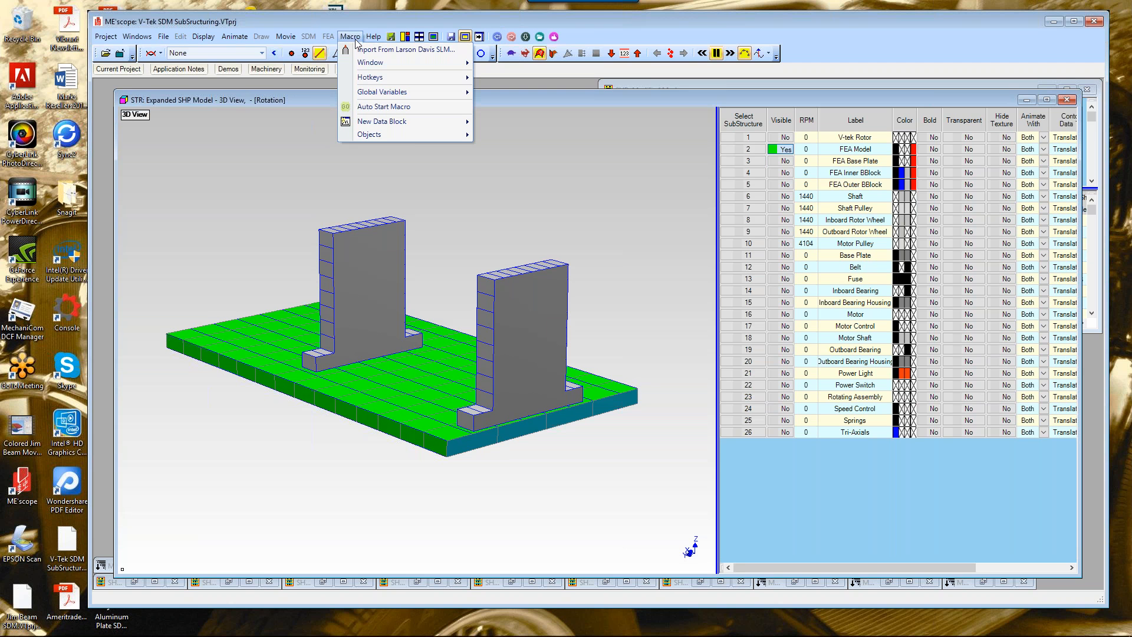
mouse_move(365, 80)
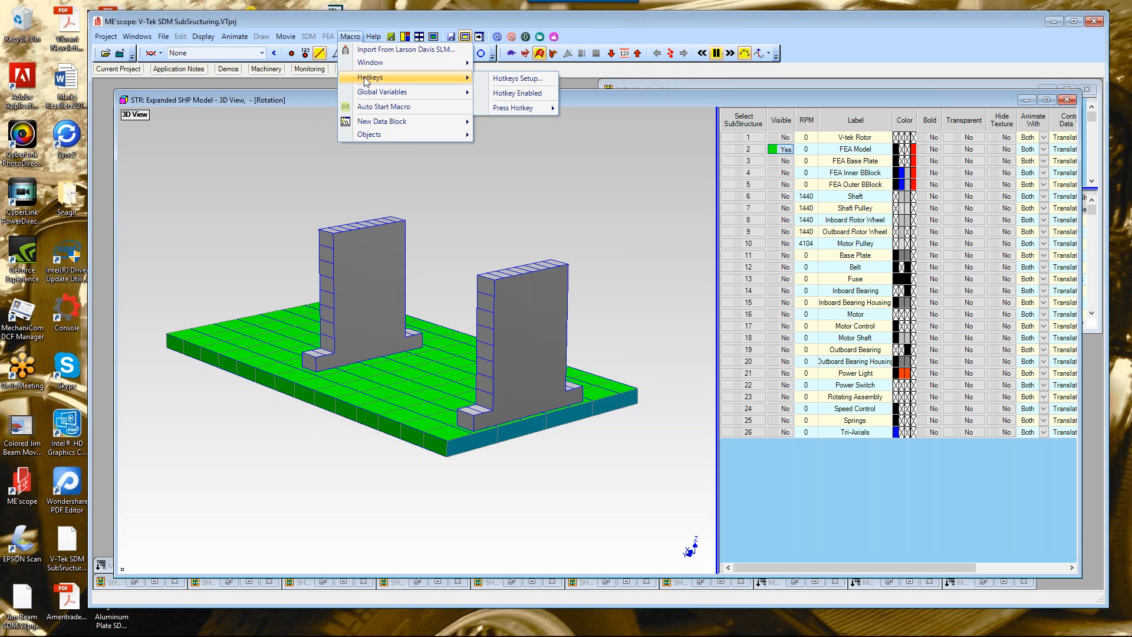
click(497, 79)
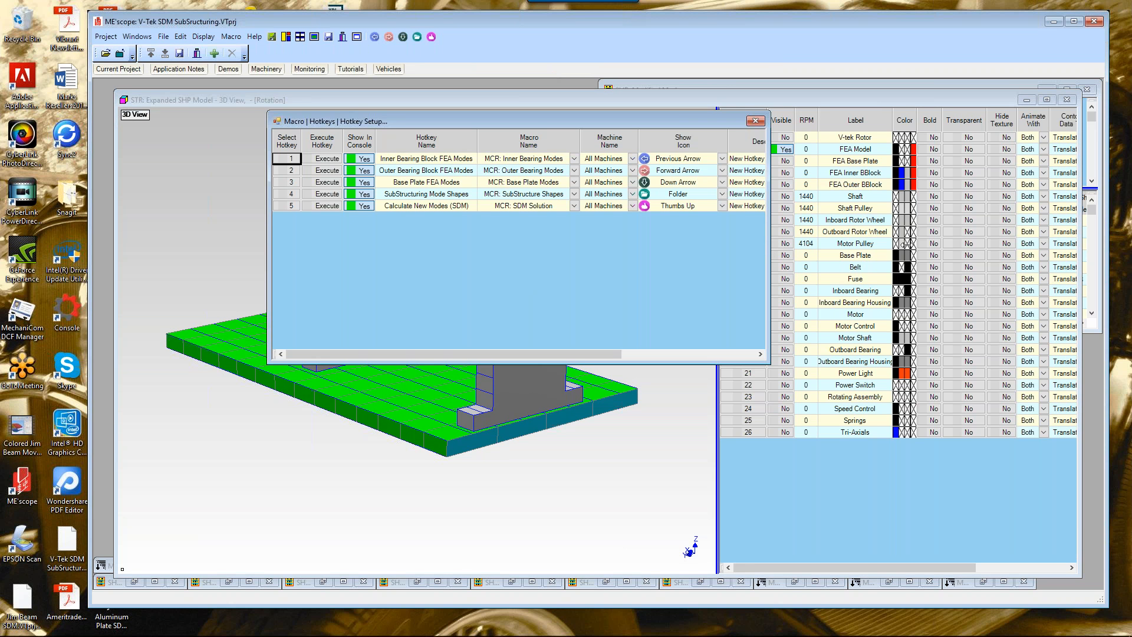
Step: Run the Inner Bearing Block FEA Modes hotkey macro, confirming its dialog and declining point interpolation
drag(767, 255, 909, 254)
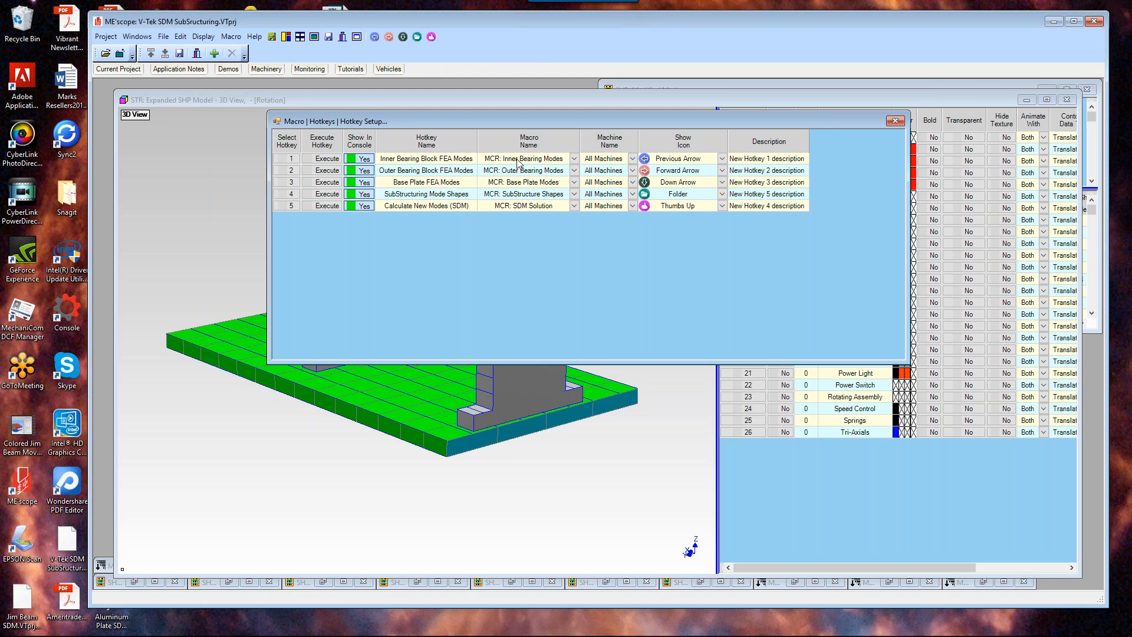
click(373, 37)
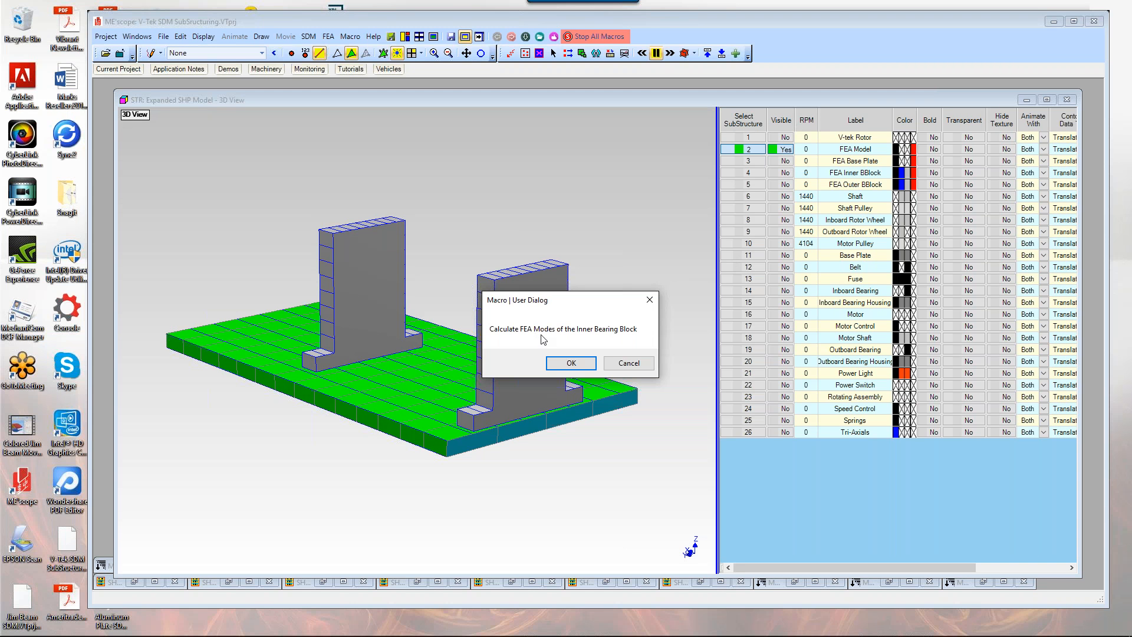
click(566, 363)
key(Return)
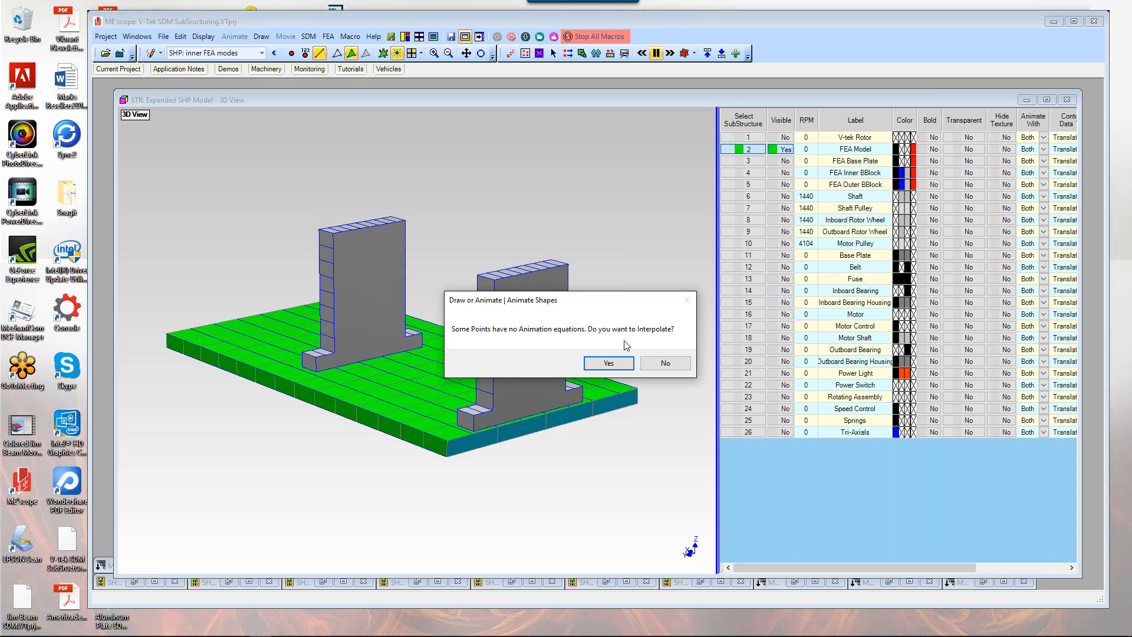
click(662, 364)
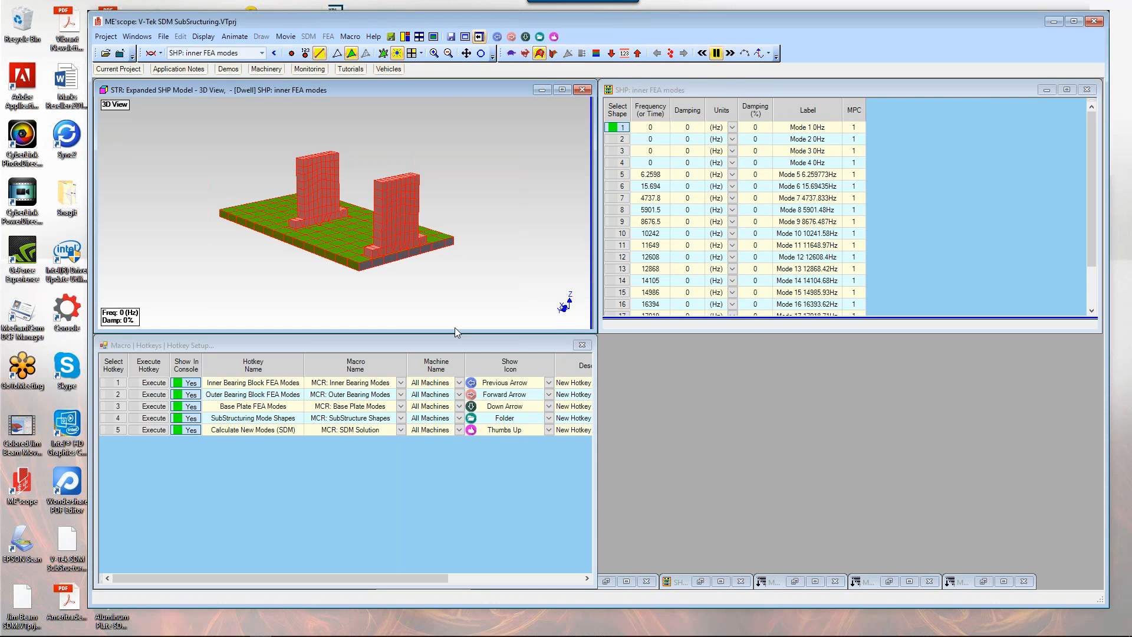
Step: Close the Hotkey Setup window and arrange the 3D view beside the inner FEA modes shape table
click(581, 346)
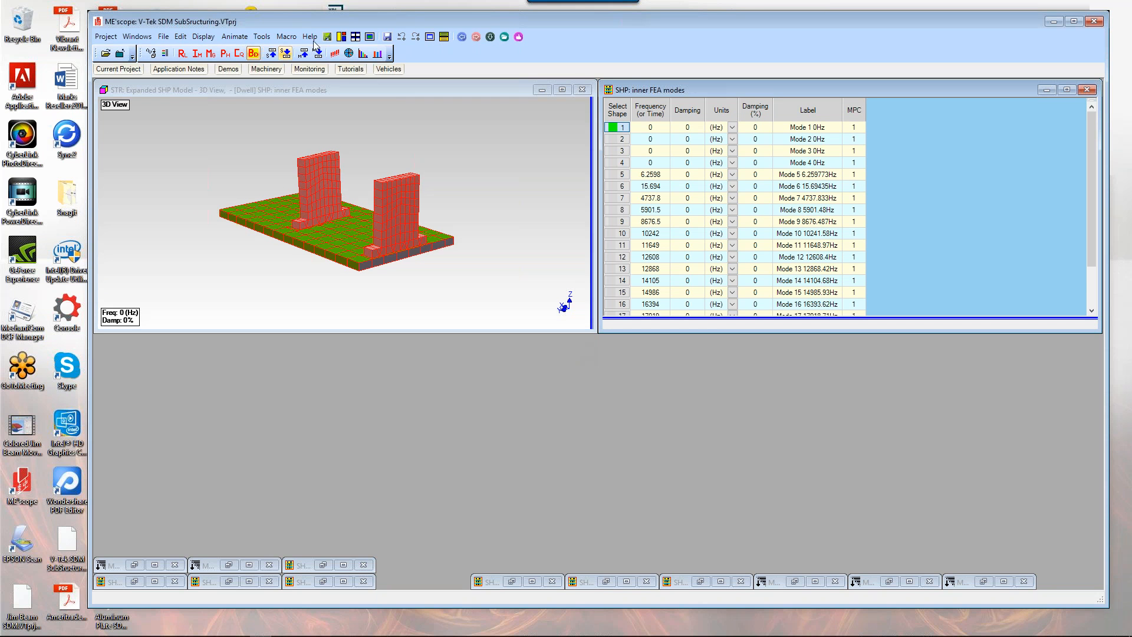
click(341, 37)
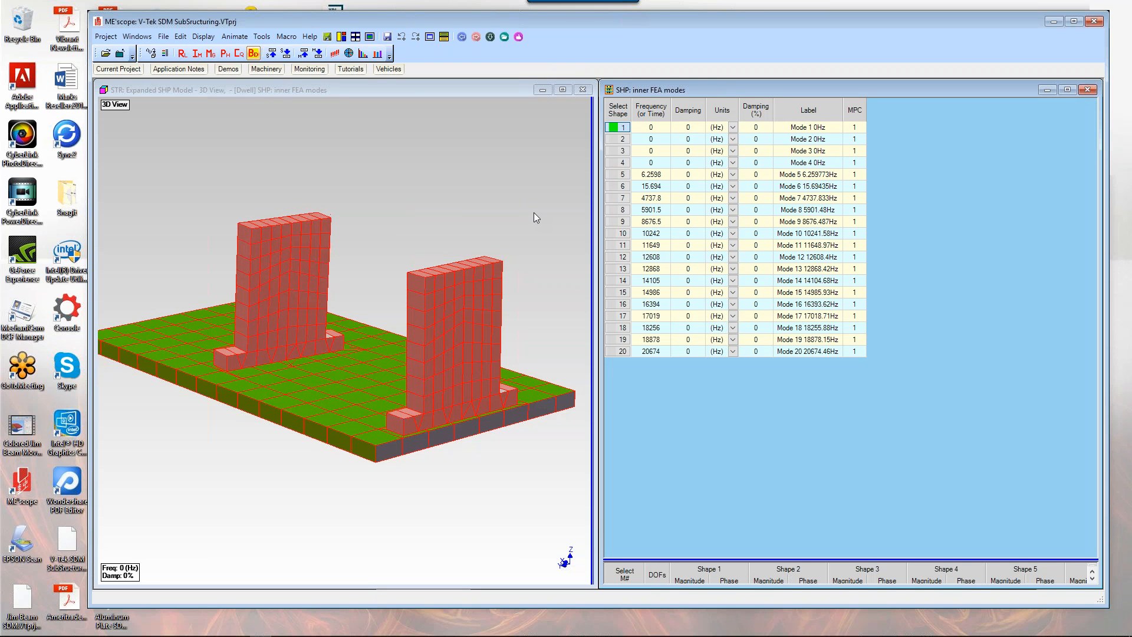
click(482, 221)
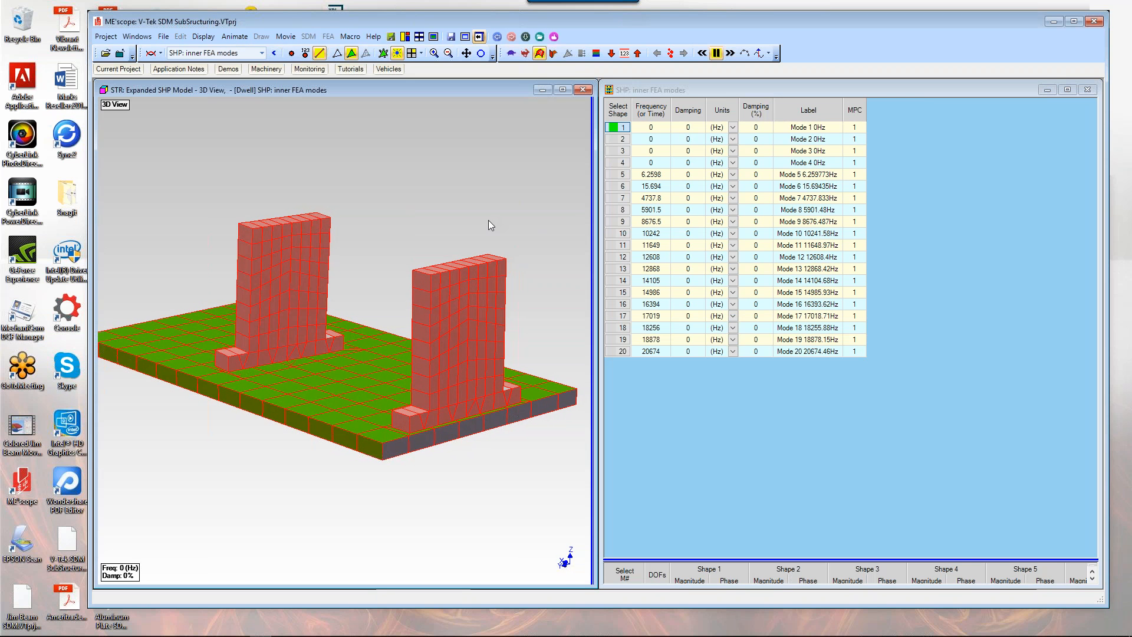
mouse_move(484, 221)
mouse_down()
mouse_move(576, 211)
mouse_move(497, 217)
mouse_up()
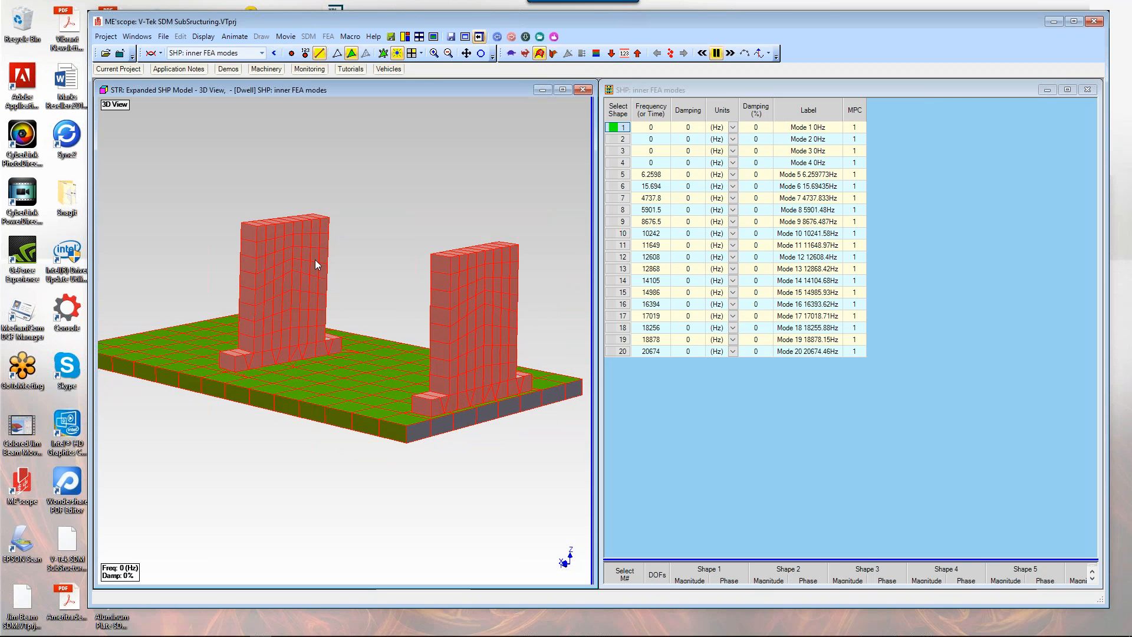
Step: Step through inner FEA mode shapes 2 to 7 to animate each on the model
click(615, 142)
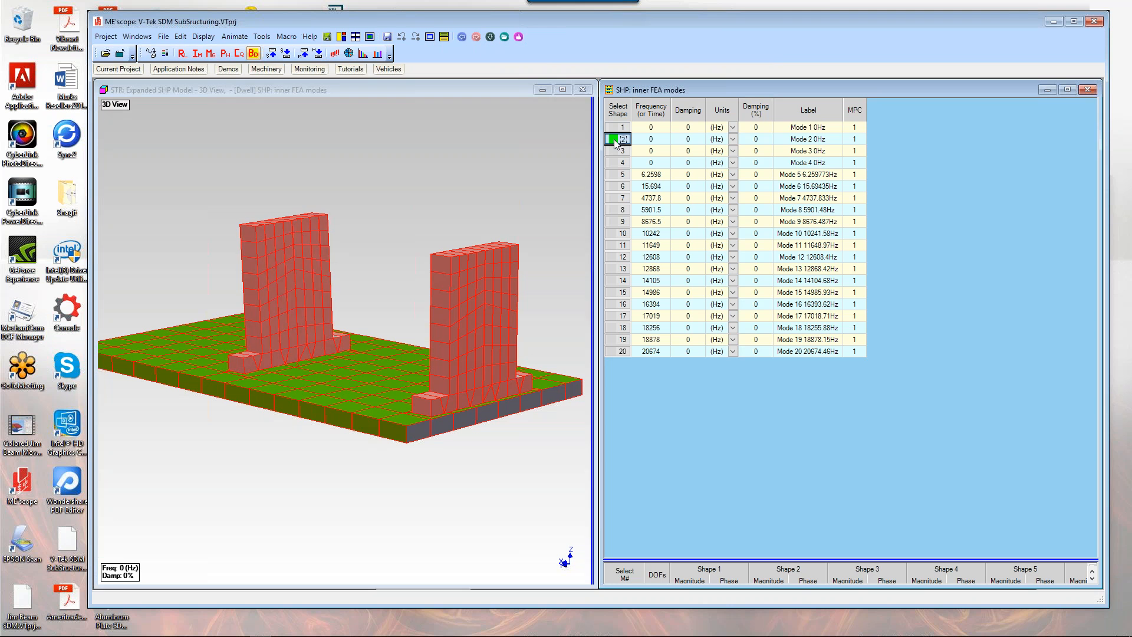
ctrl+click(616, 152)
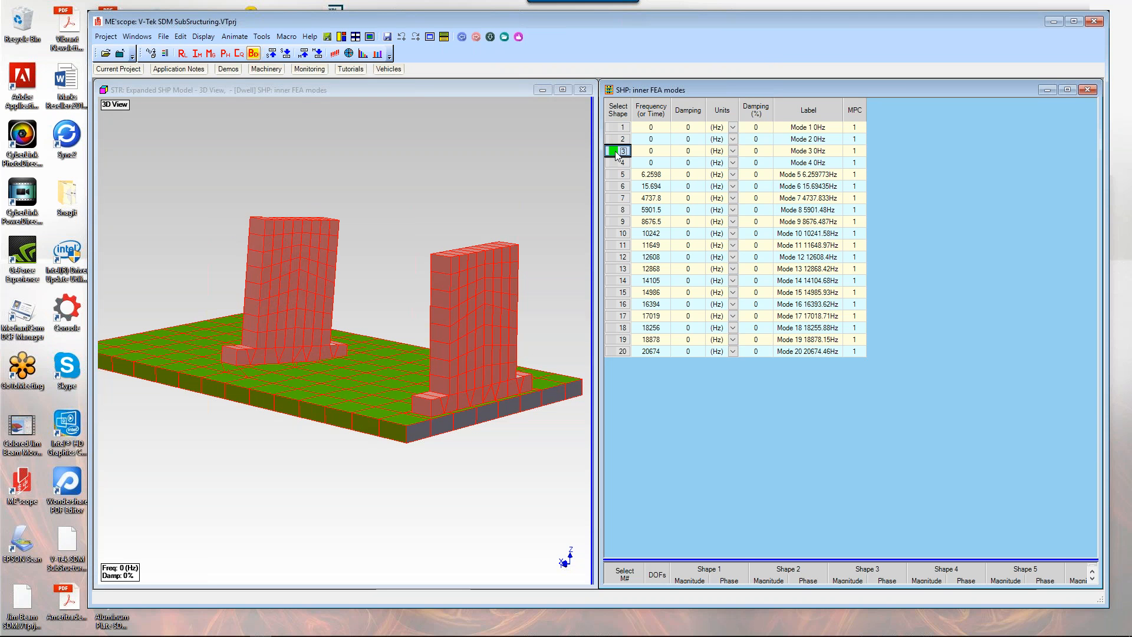
shift+click(617, 163)
click(617, 163)
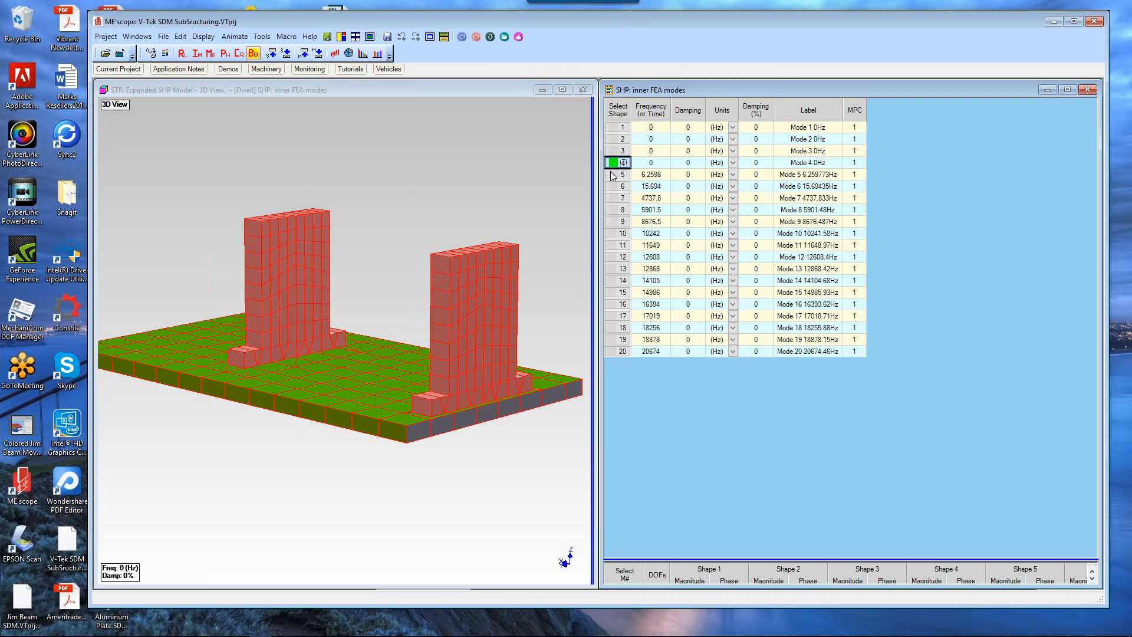
click(613, 174)
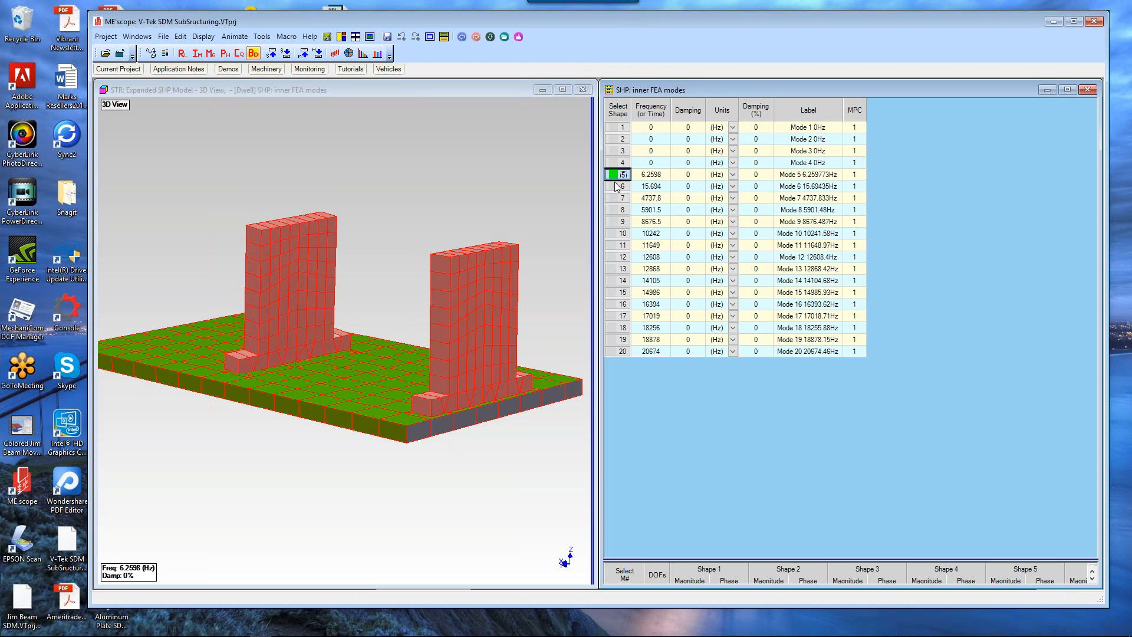
click(616, 186)
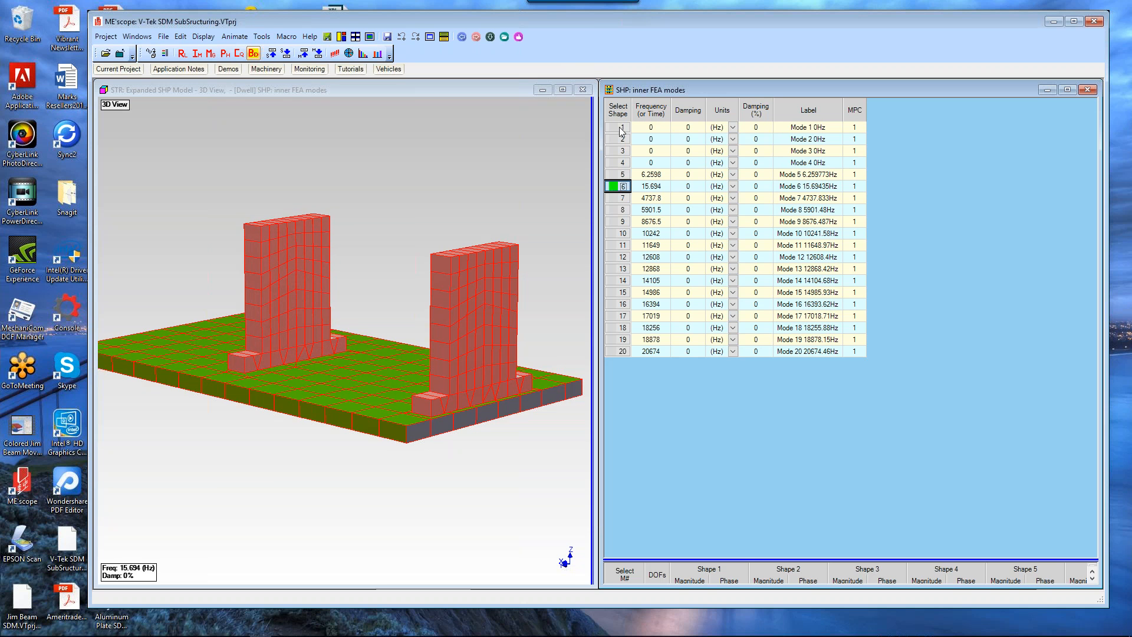
click(620, 199)
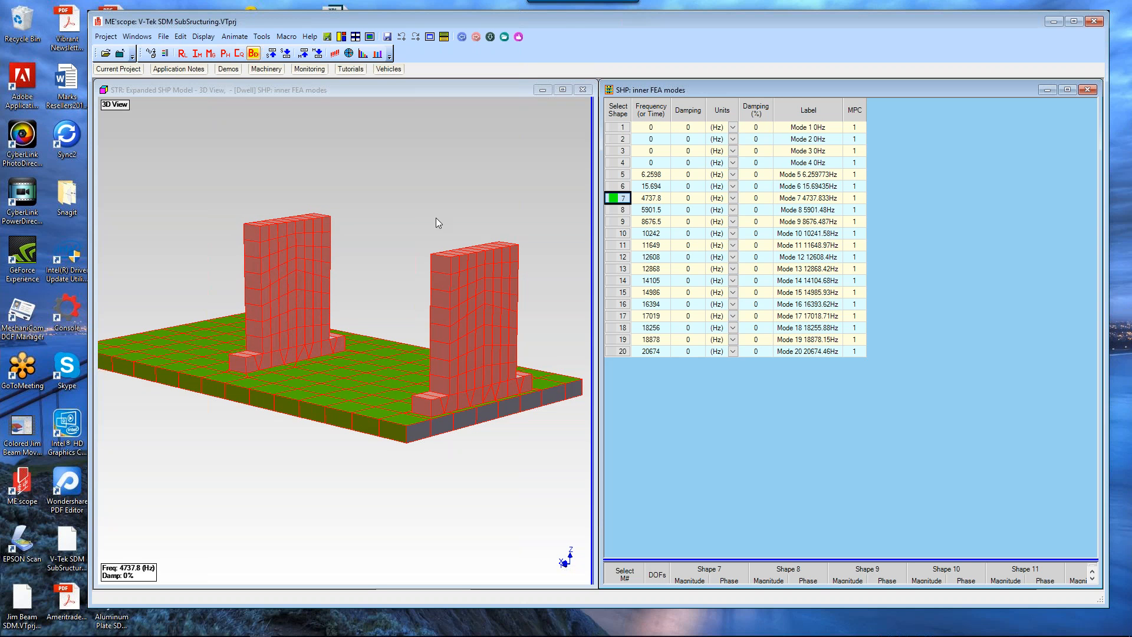
click(663, 188)
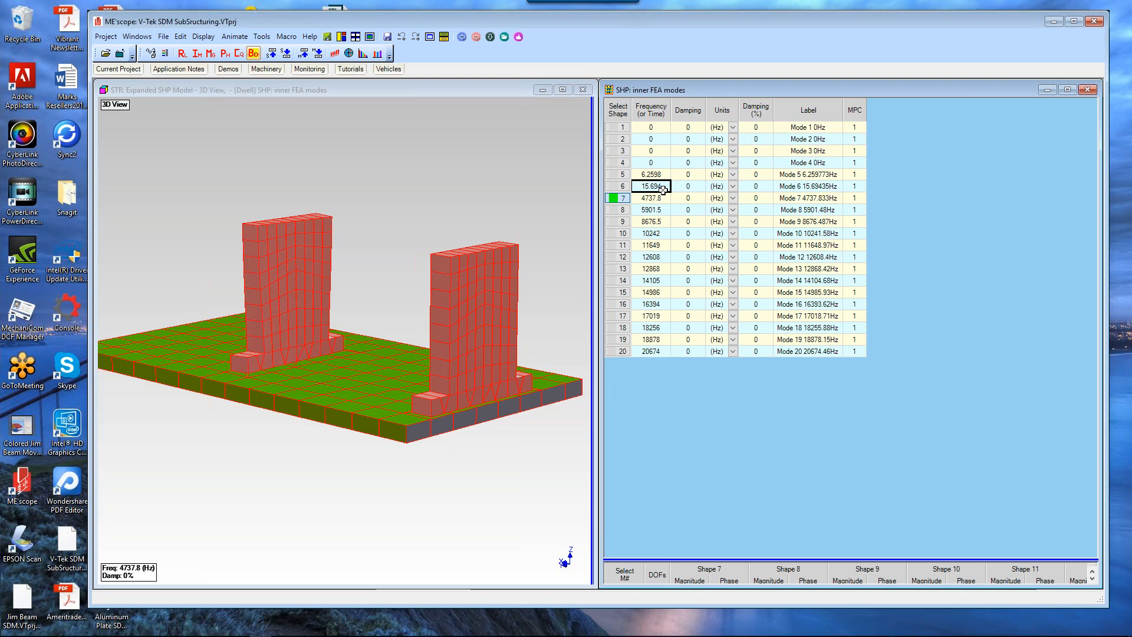
Step: Enlarge the shape table and step through inner FEA mode shapes 8 to 14
ctrl+scroll(663, 190, up, 4)
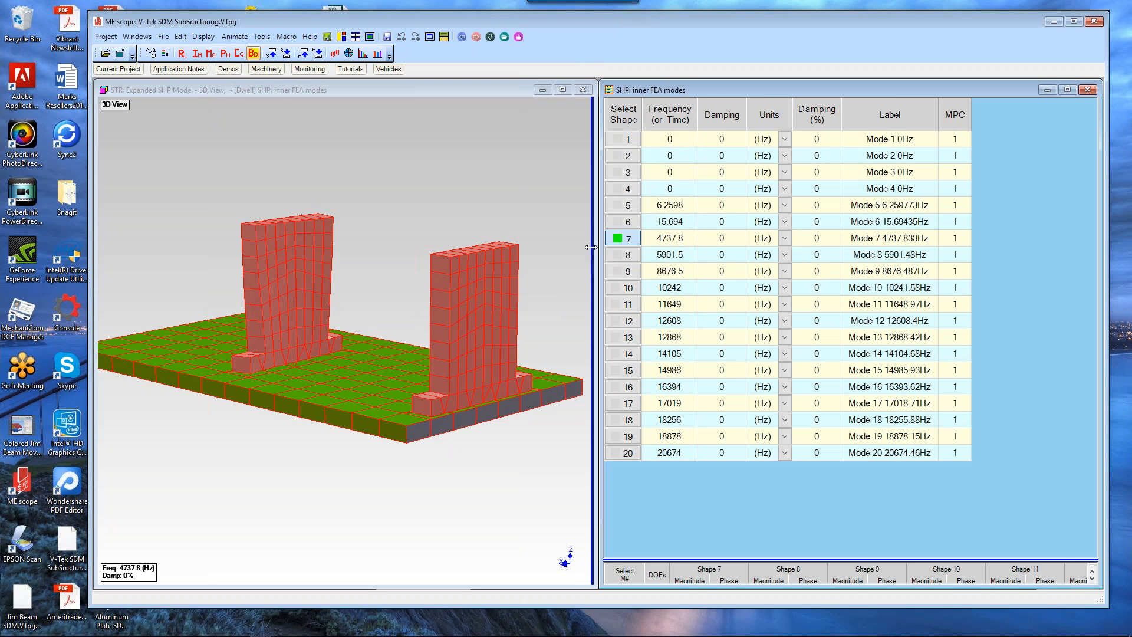
click(629, 255)
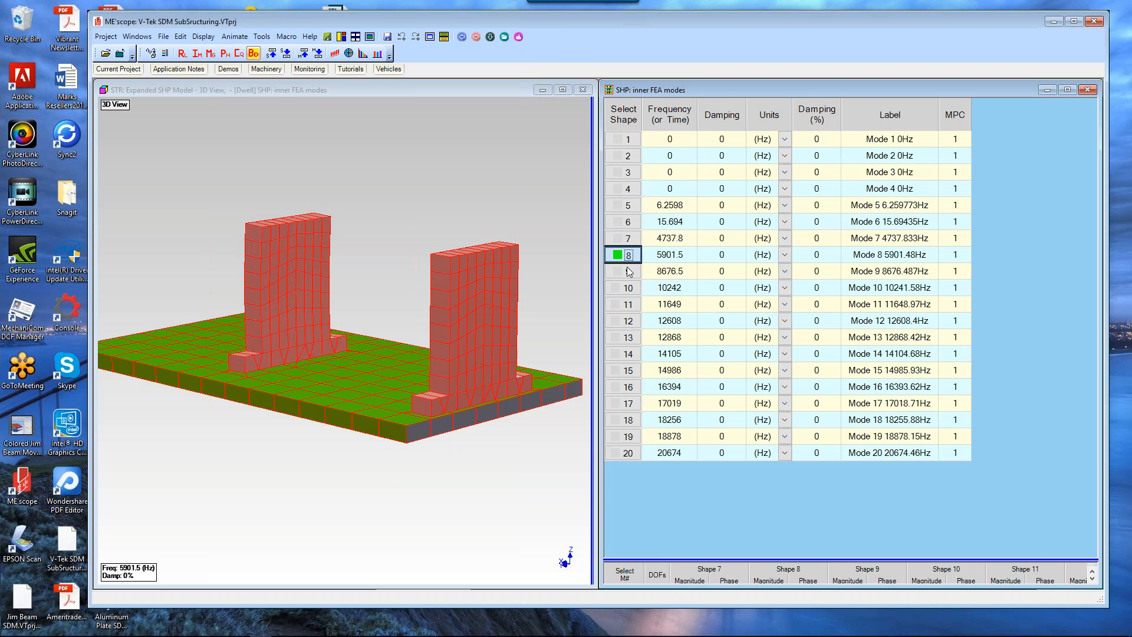
click(629, 271)
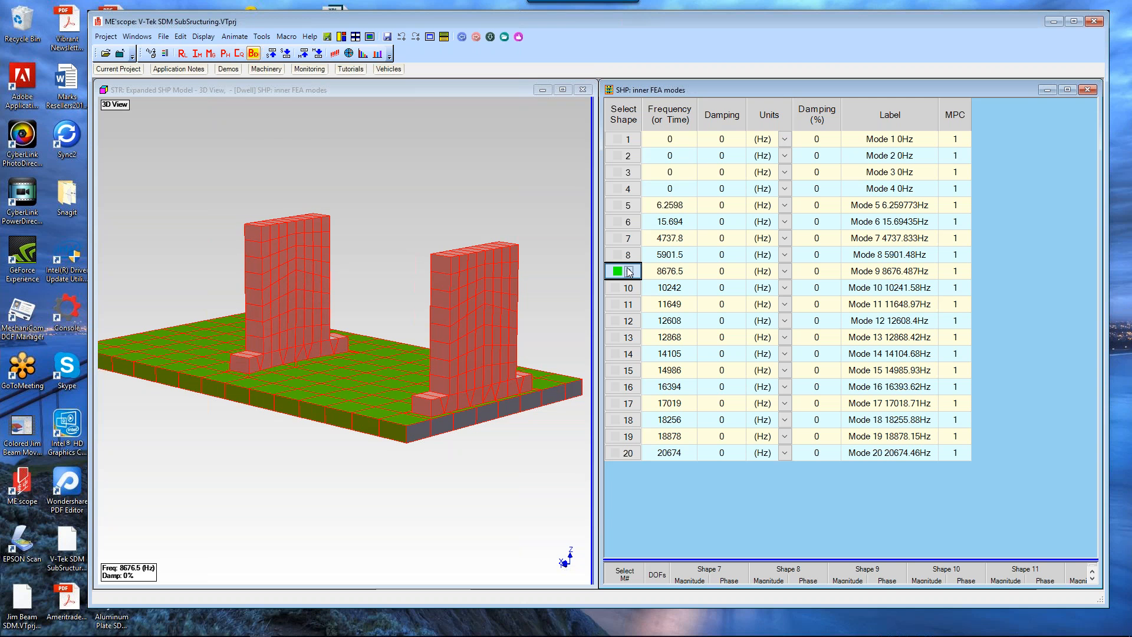
click(627, 288)
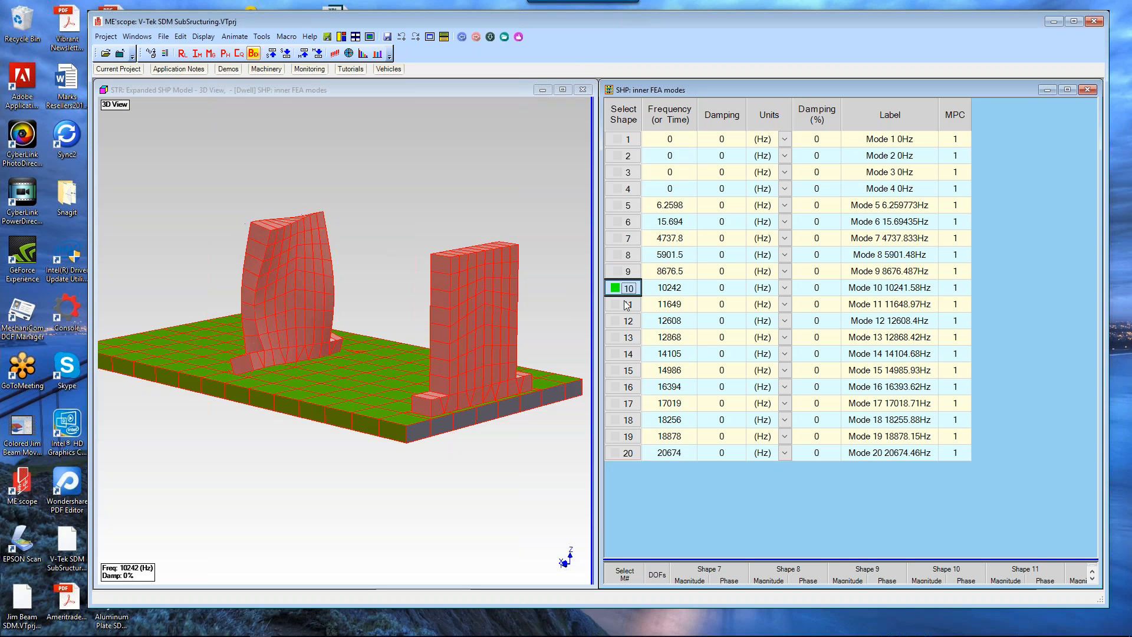
click(627, 304)
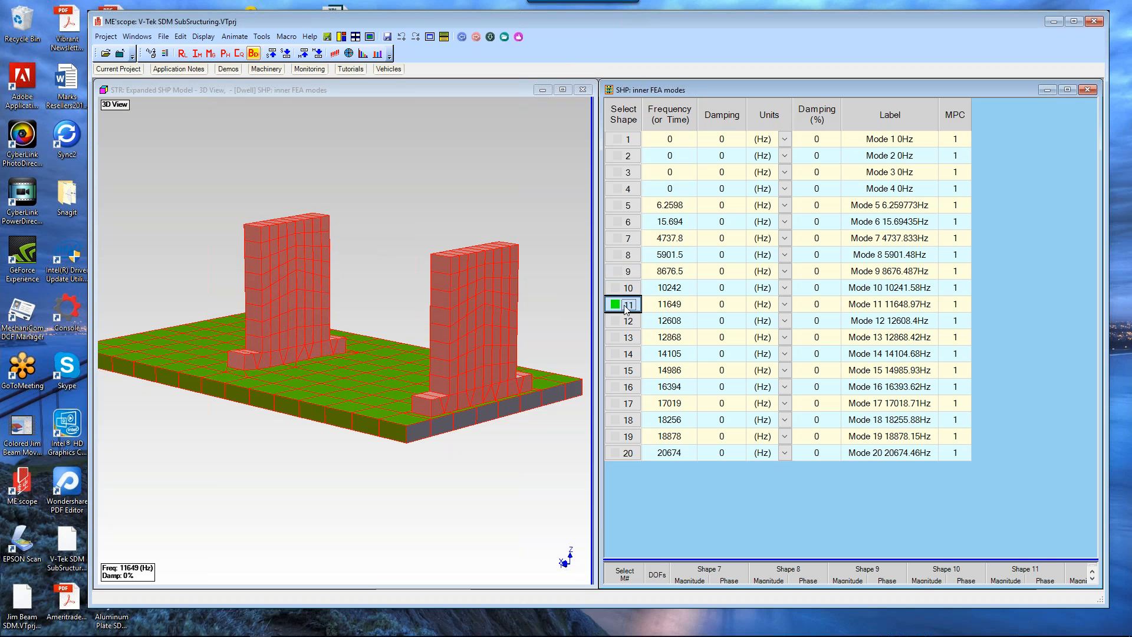
click(629, 320)
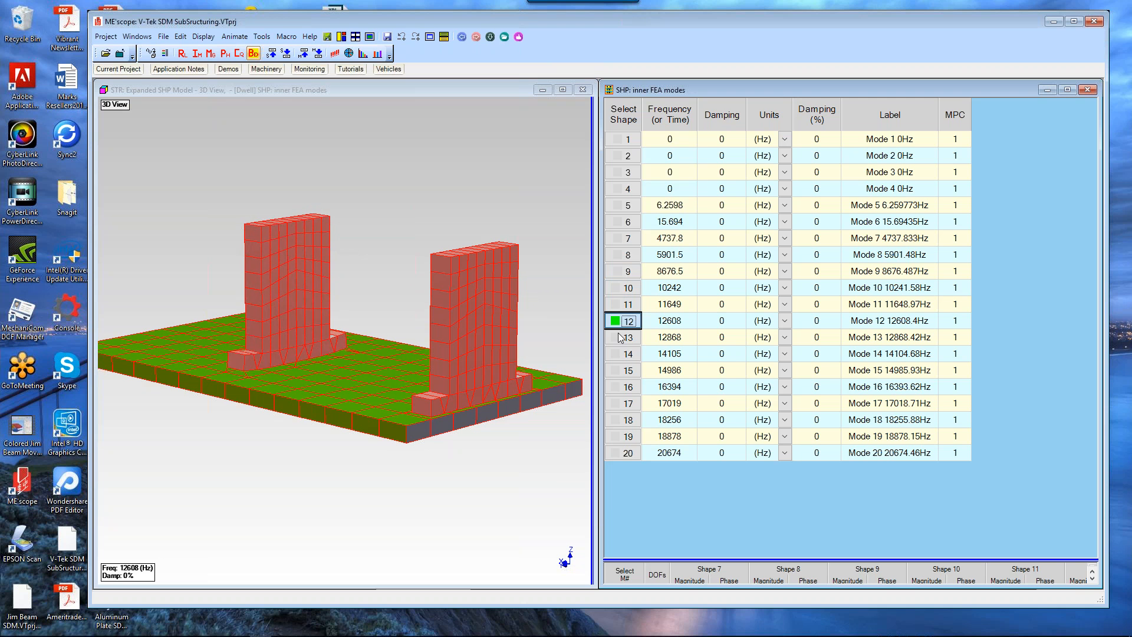
click(620, 338)
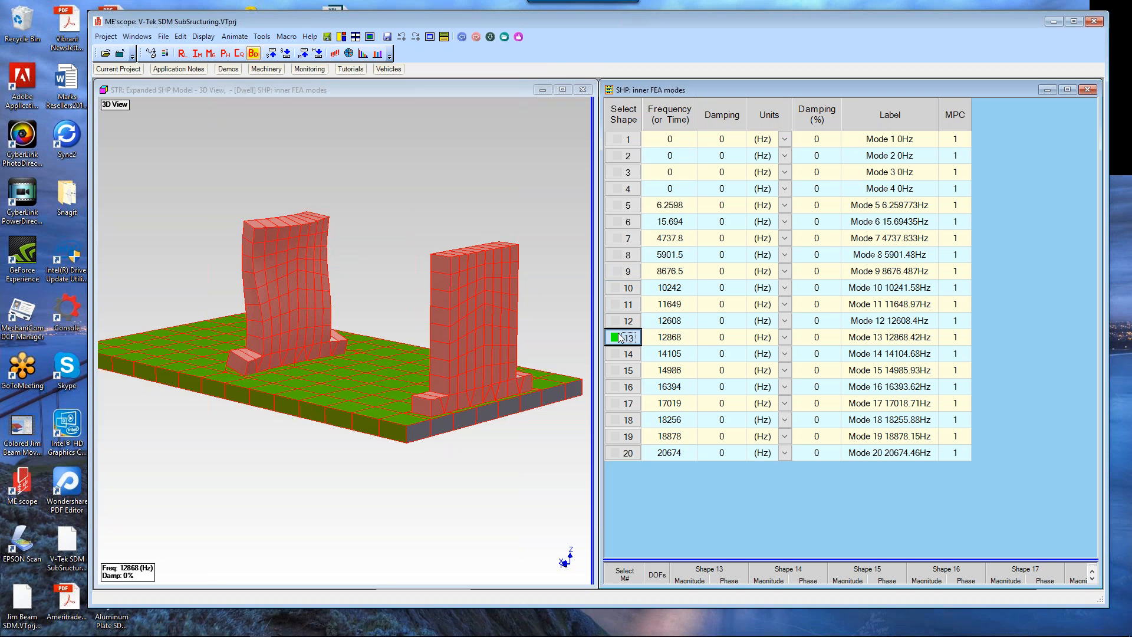
click(622, 323)
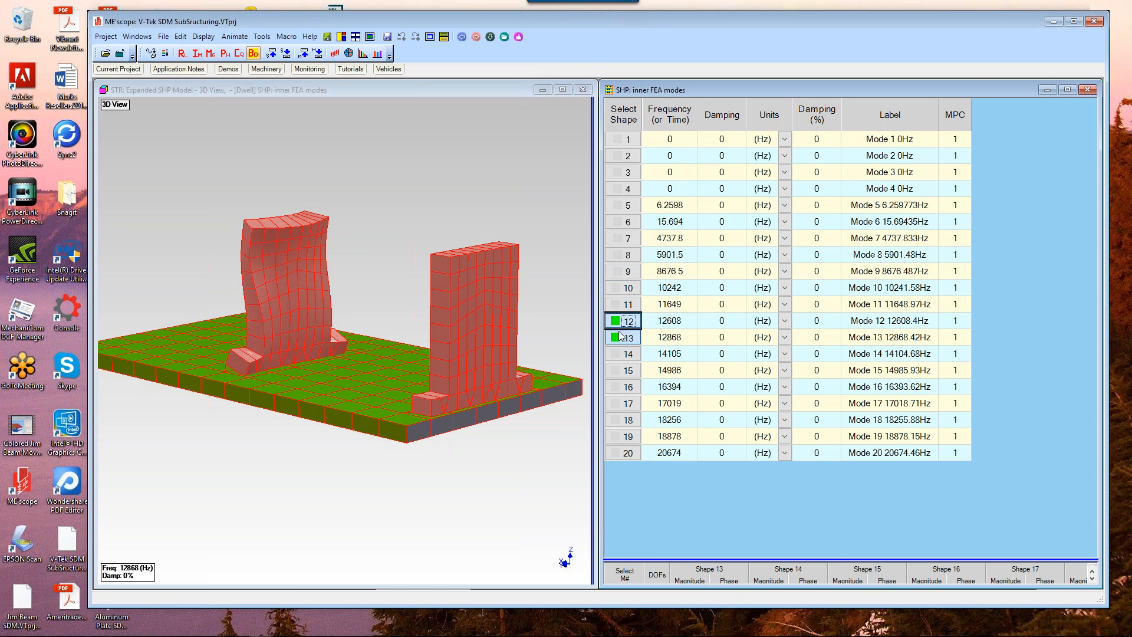
click(621, 339)
click(620, 353)
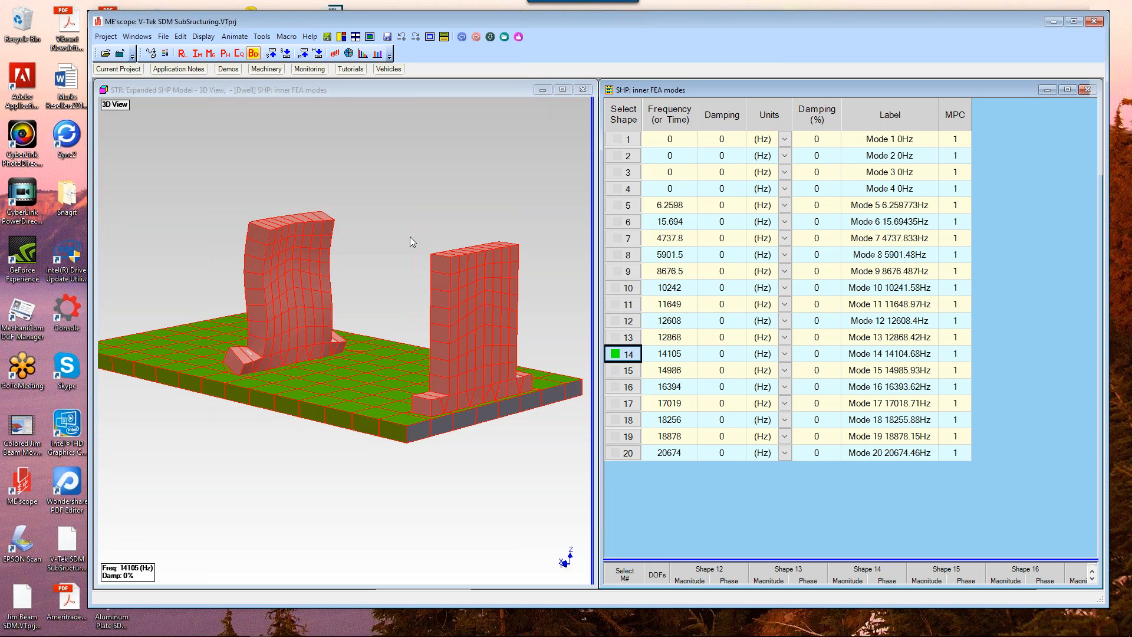
Step: Open the attached image 24 channel boc.jpg from the project's Added Files
mouse_move(409, 236)
mouse_down()
mouse_move(431, 231)
mouse_move(401, 239)
mouse_up()
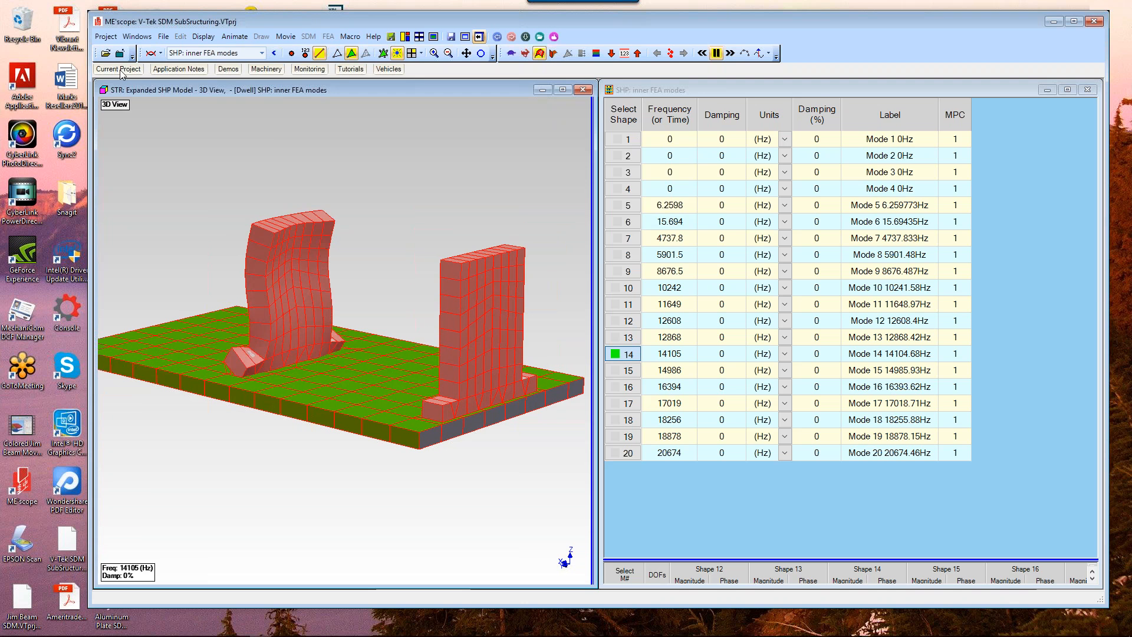
mouse_move(120, 70)
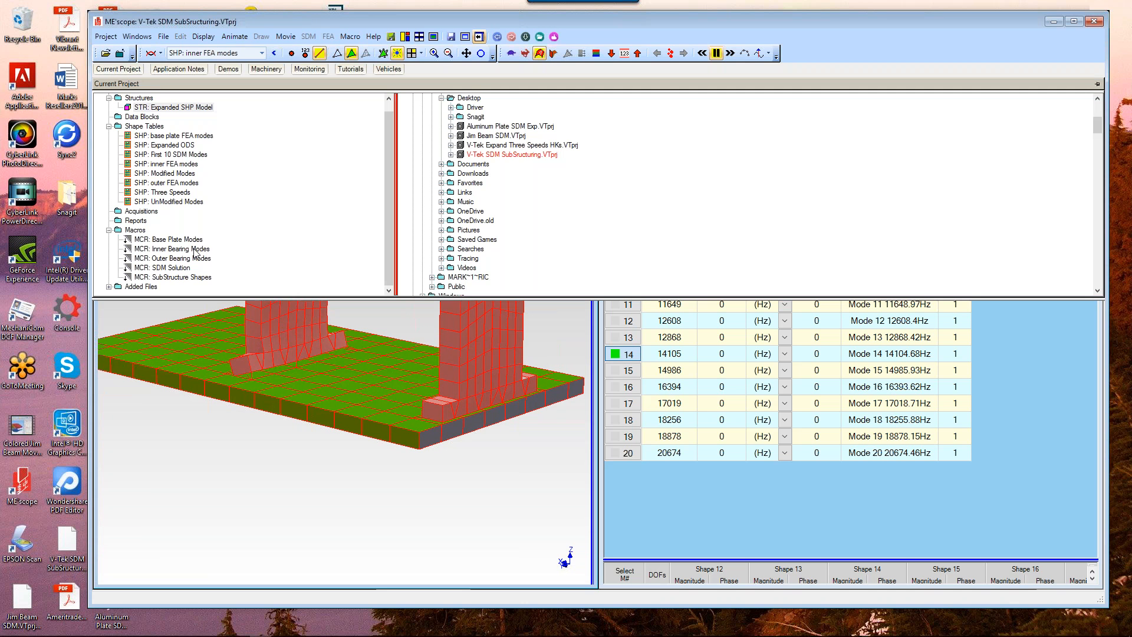
click(109, 287)
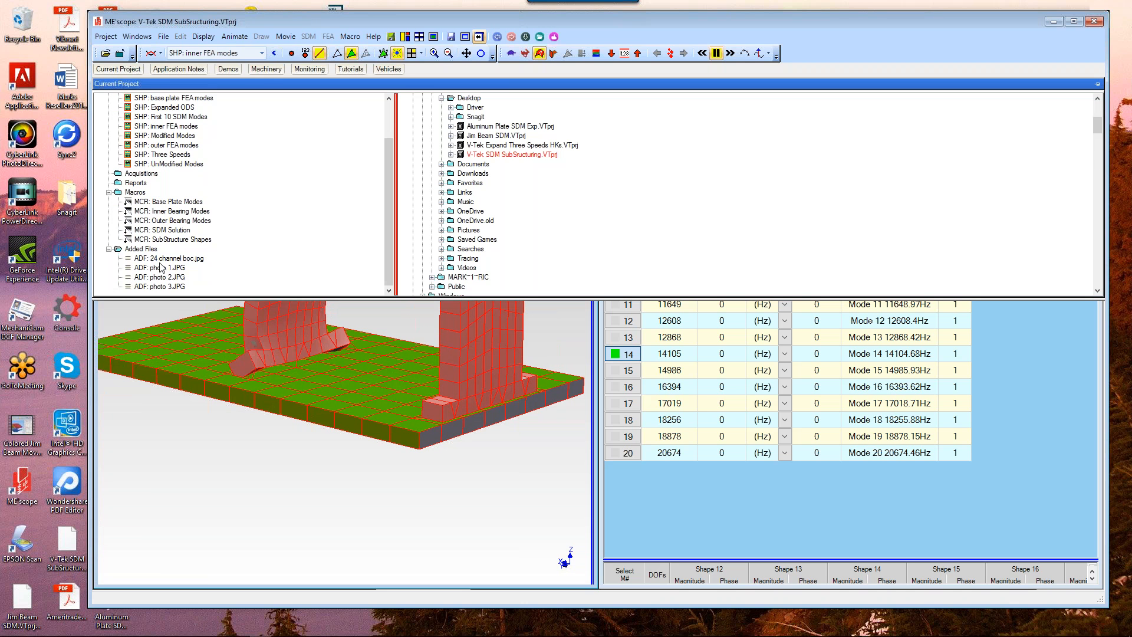
click(164, 260)
double_click(164, 259)
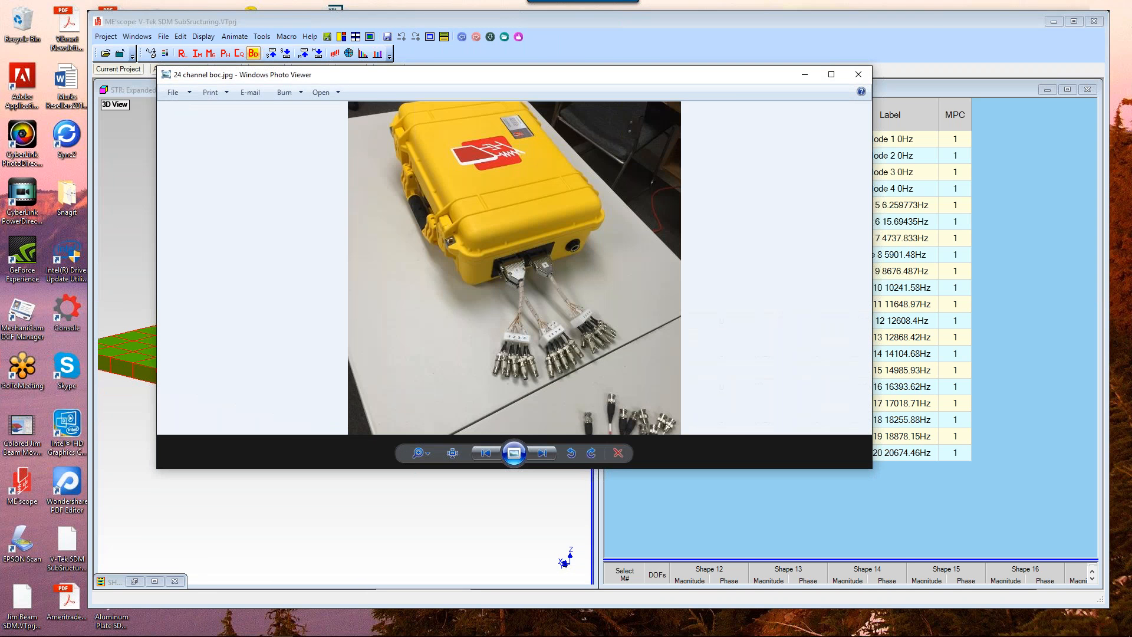
Step: Browse through the attached test-rig photos and close the photo viewer
click(542, 454)
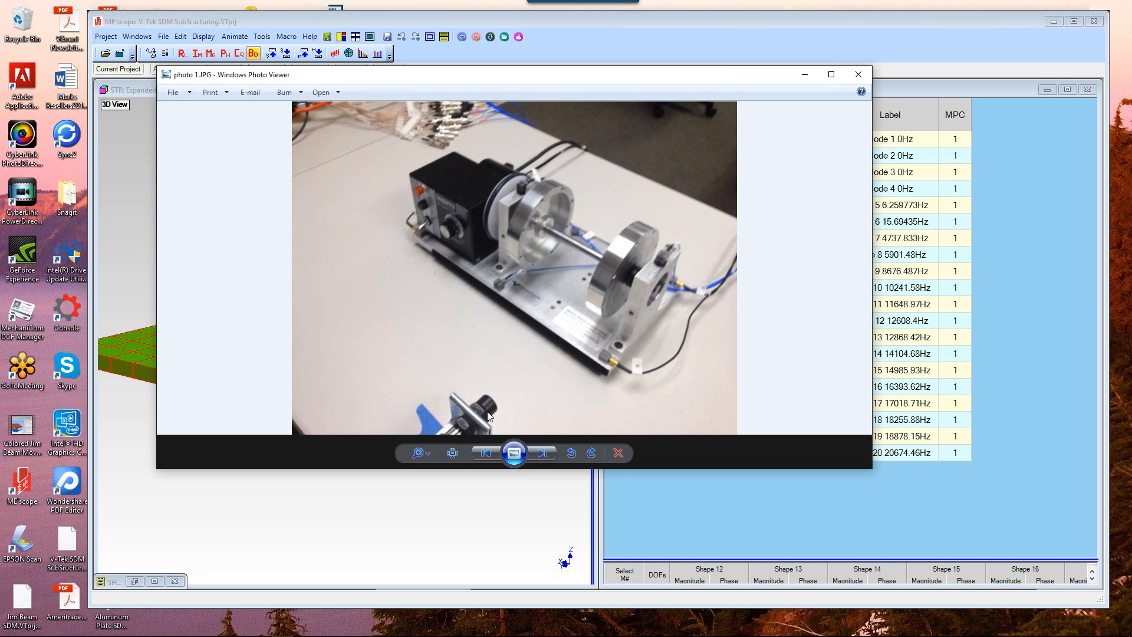
click(542, 455)
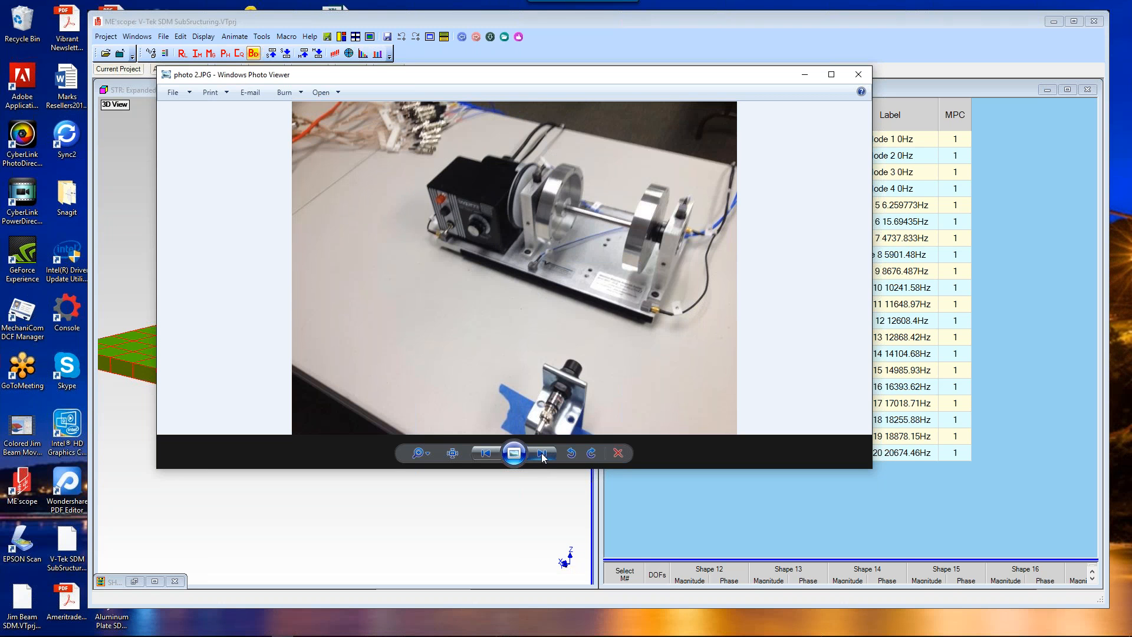
click(544, 457)
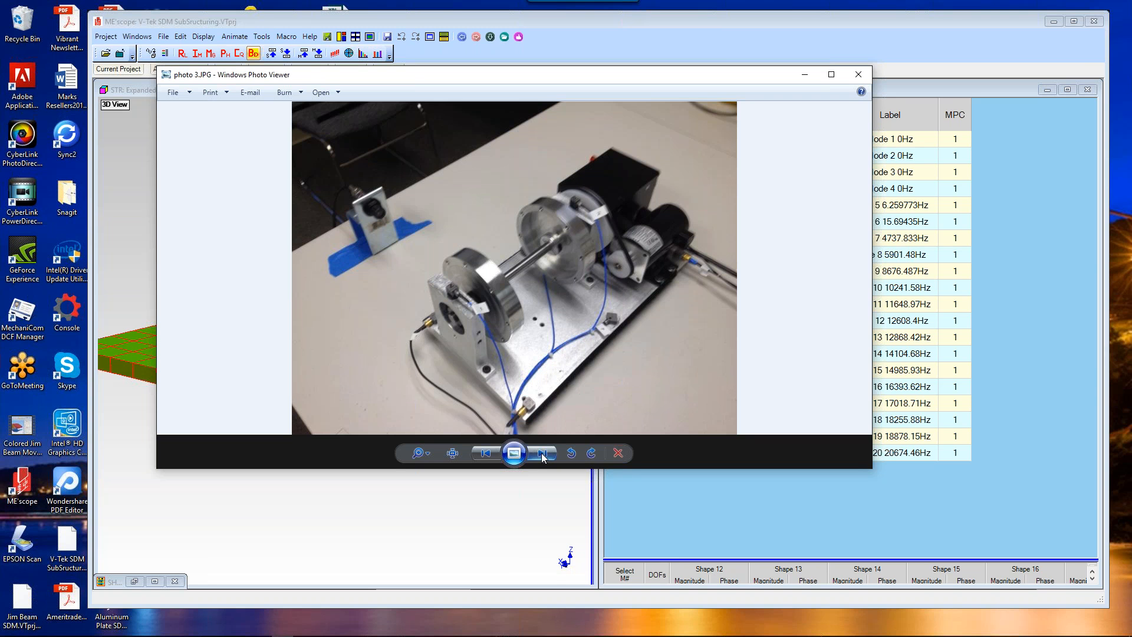
click(543, 456)
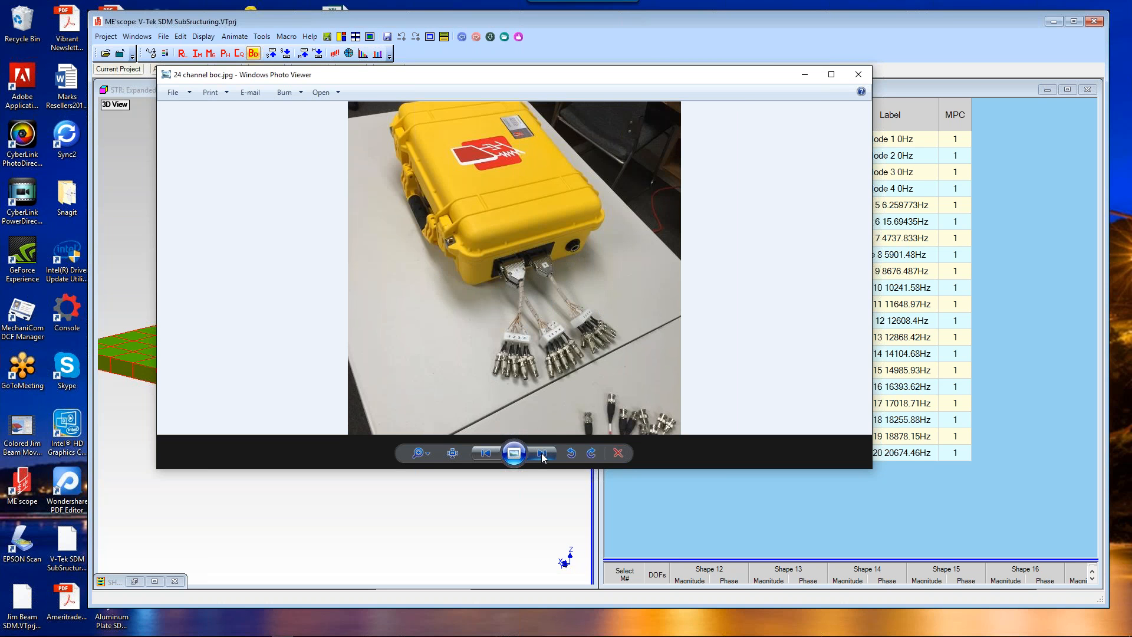
click(543, 455)
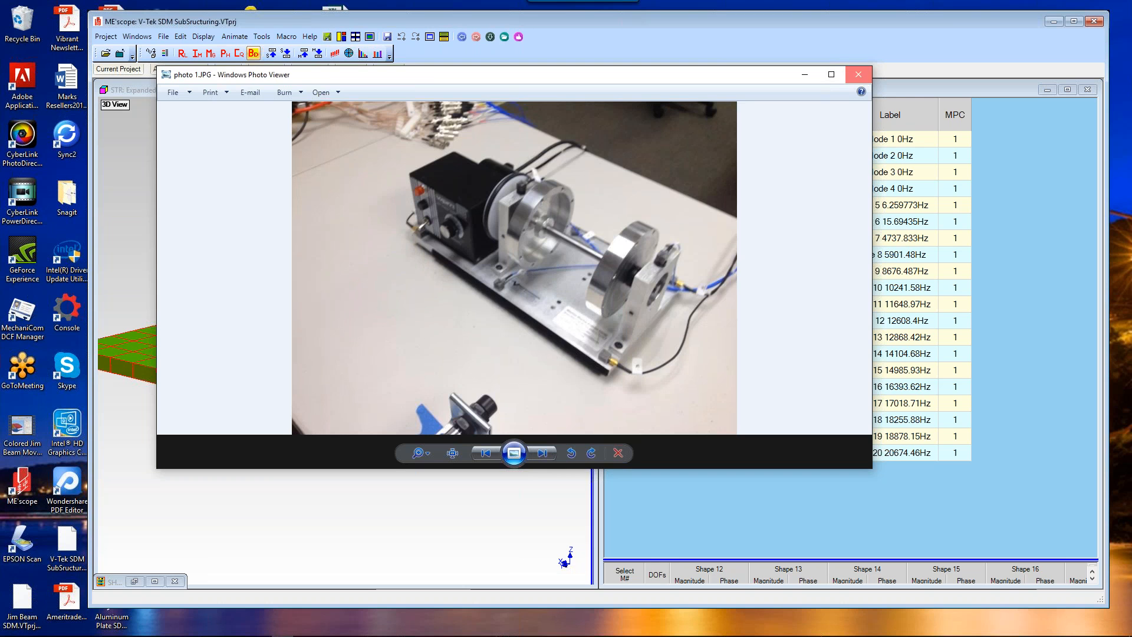
click(858, 74)
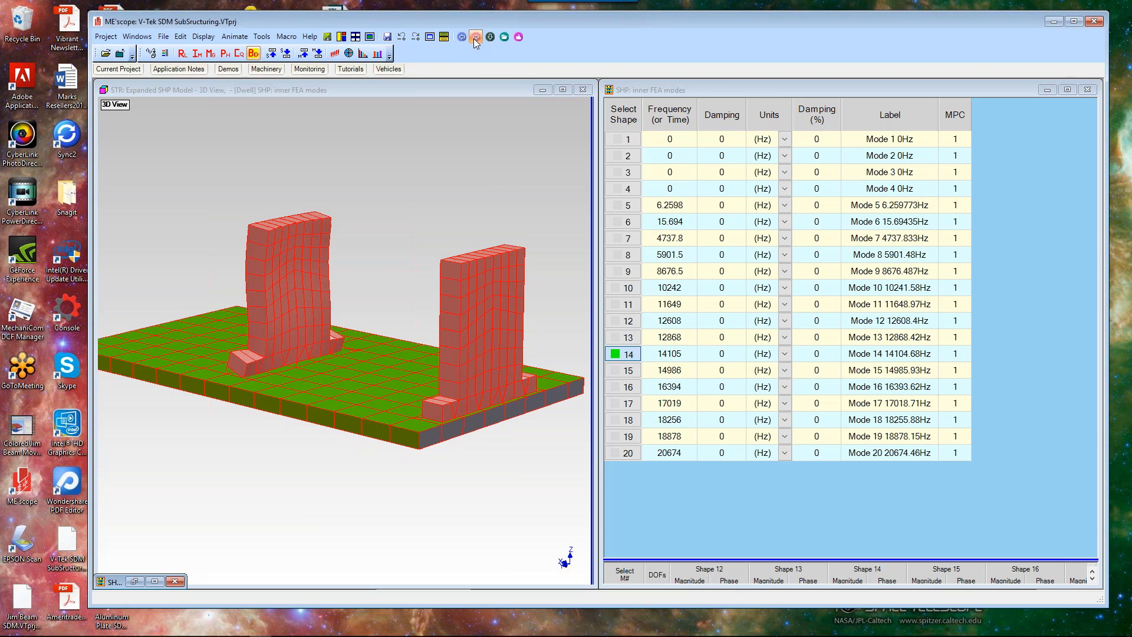
Step: Run the hotkey macro that calculates FEA modes of the outer bearing block
click(475, 38)
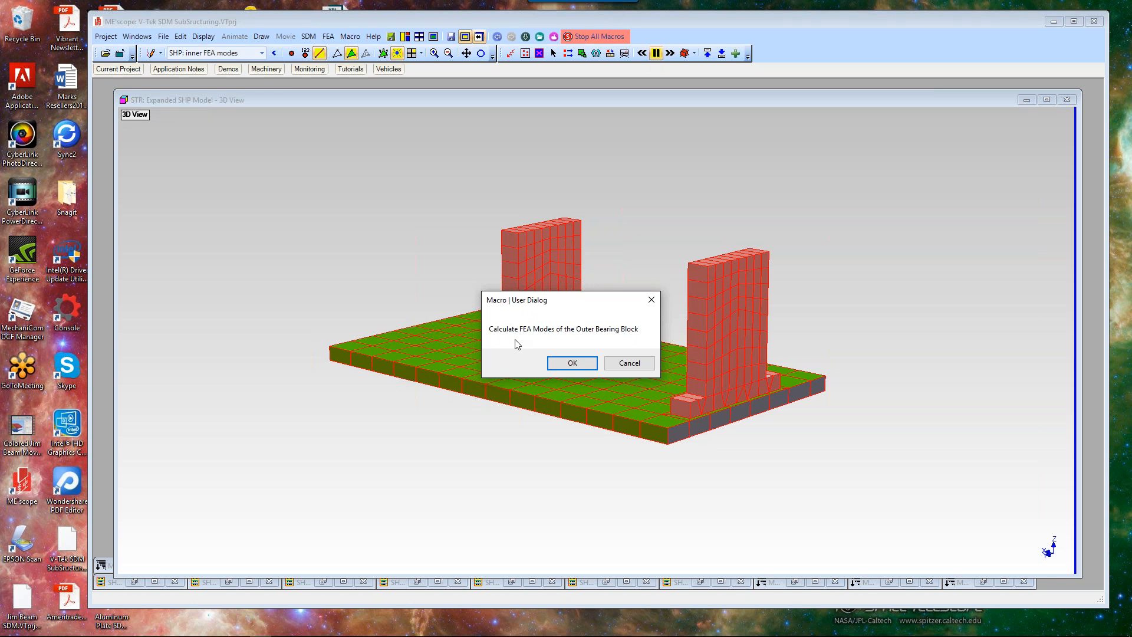
click(581, 365)
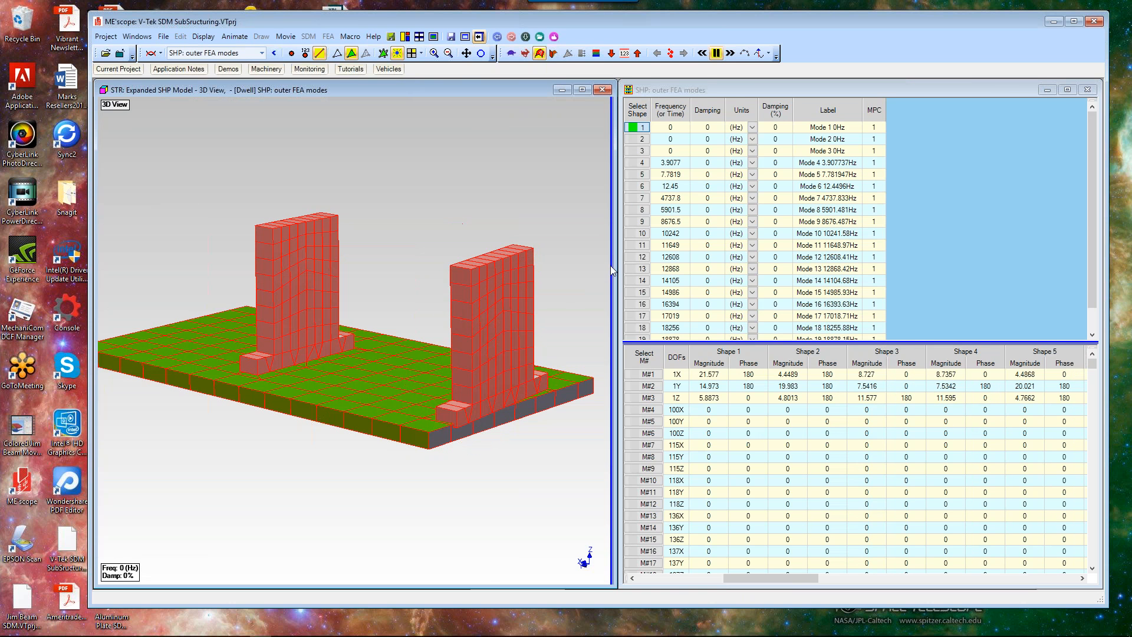
Step: Step through outer FEA mode shapes 2 to 9 to animate each on the model
click(637, 139)
click(637, 150)
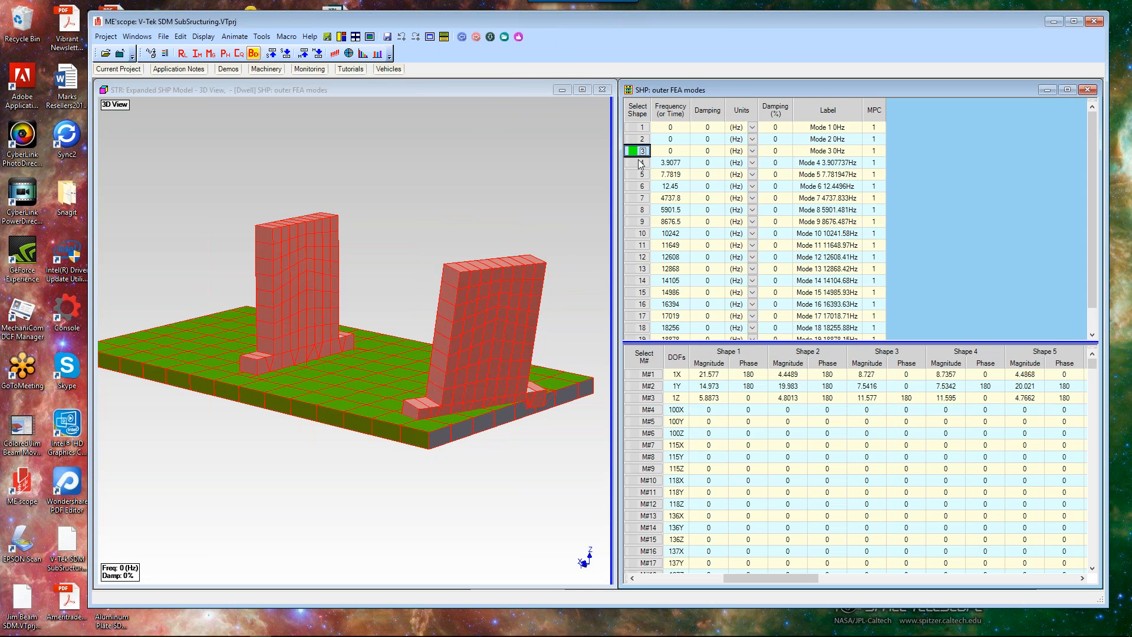
click(641, 163)
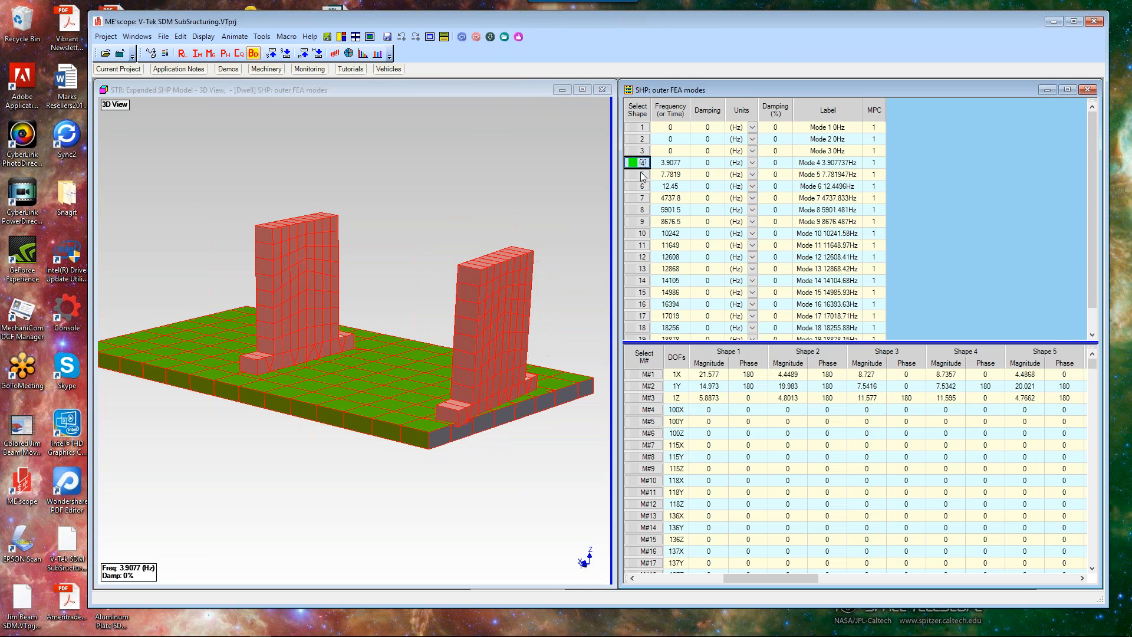
click(642, 175)
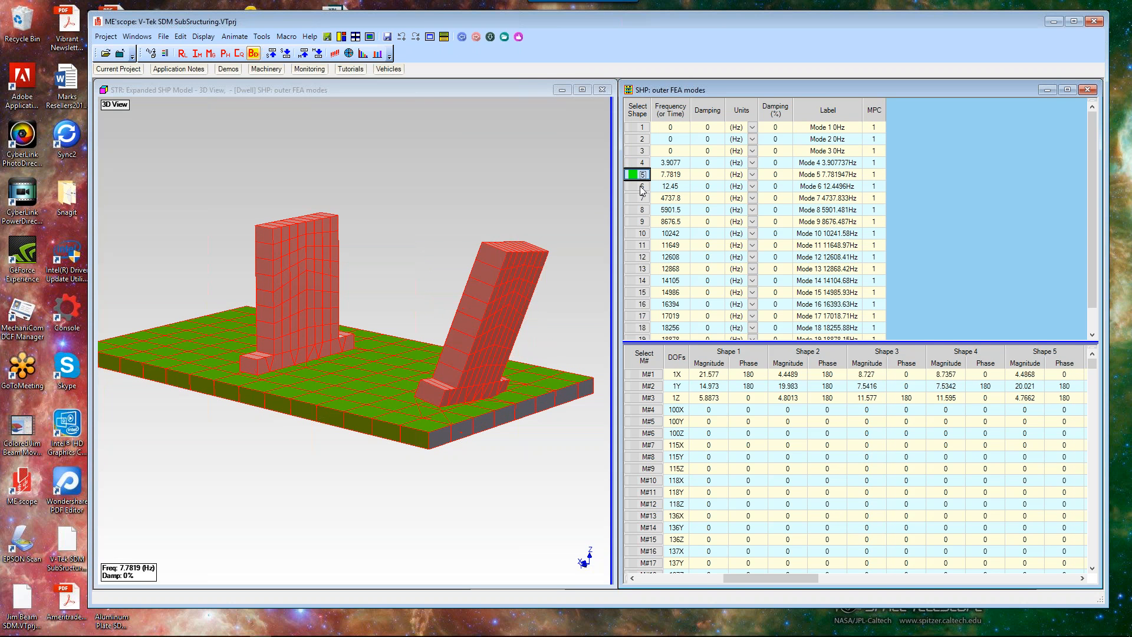
click(642, 187)
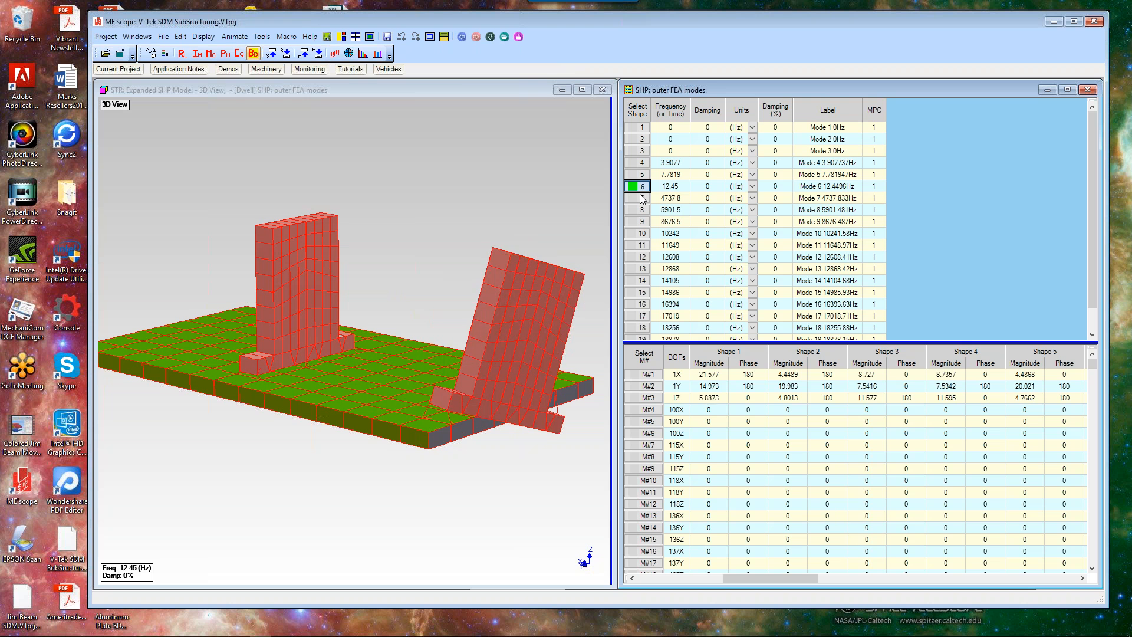
click(643, 198)
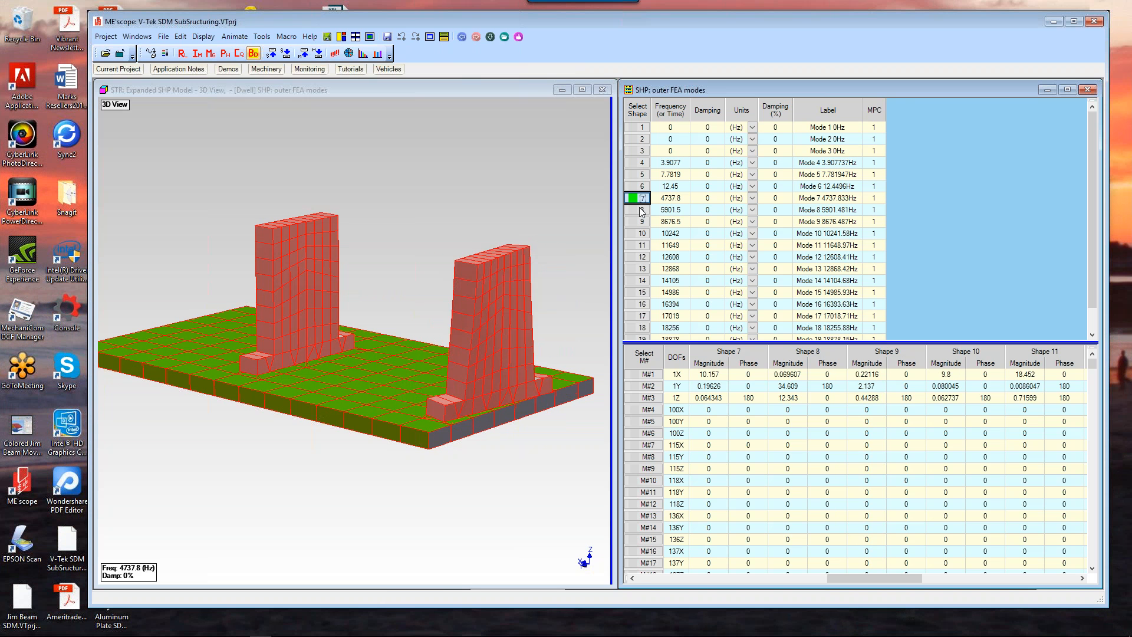
click(642, 211)
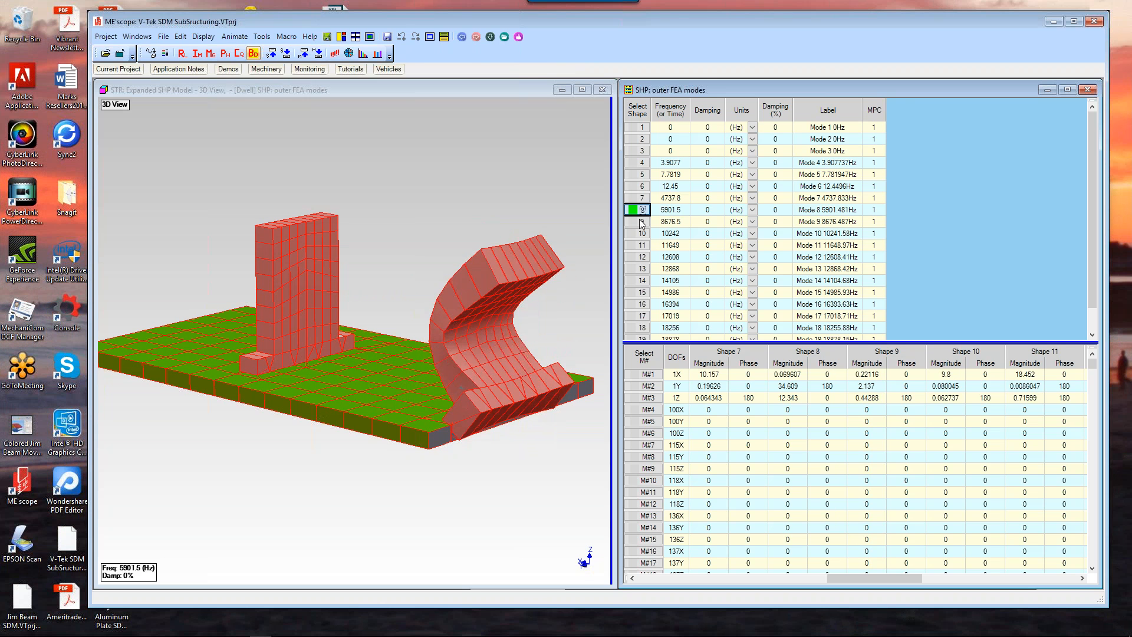
click(642, 222)
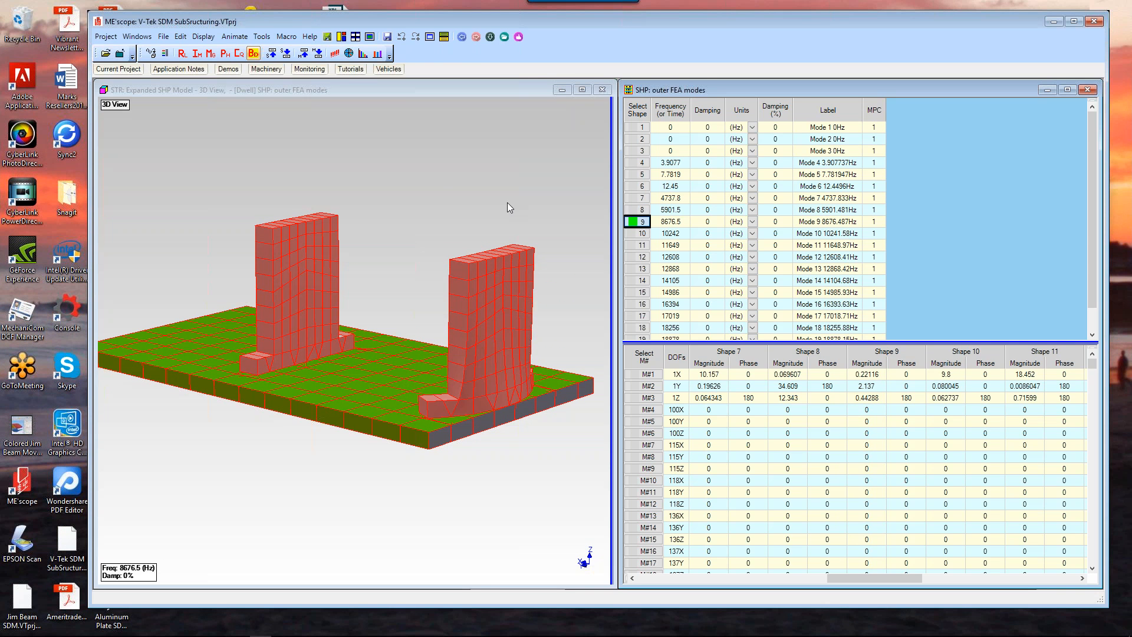
Step: Animate outer FEA mode 10, then scroll the shape table and animate mode 20
click(543, 94)
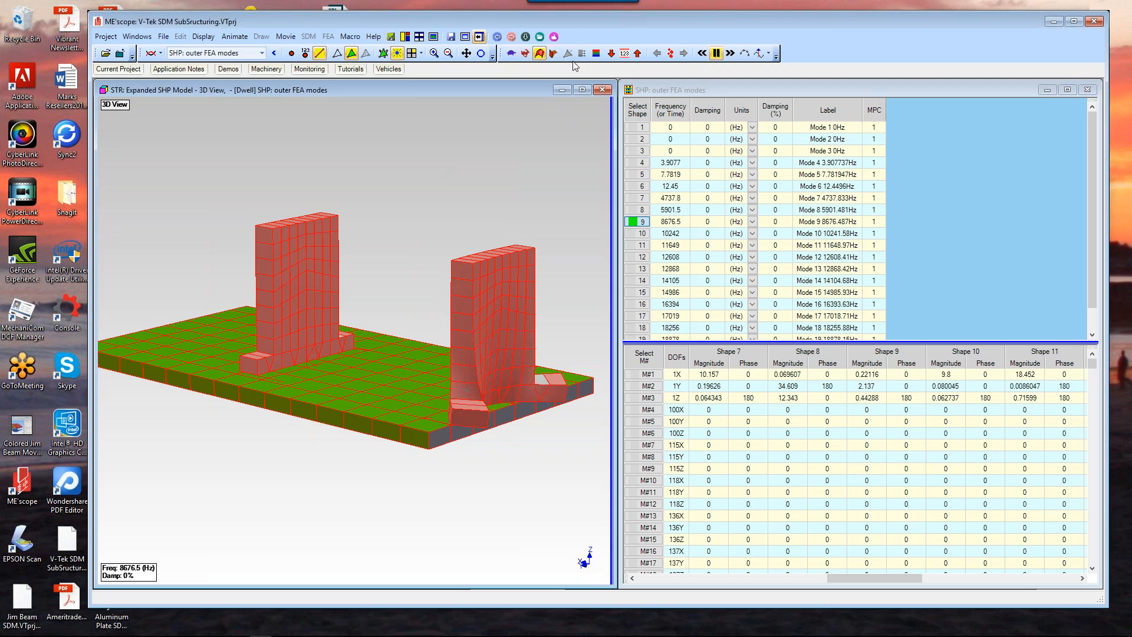
click(612, 55)
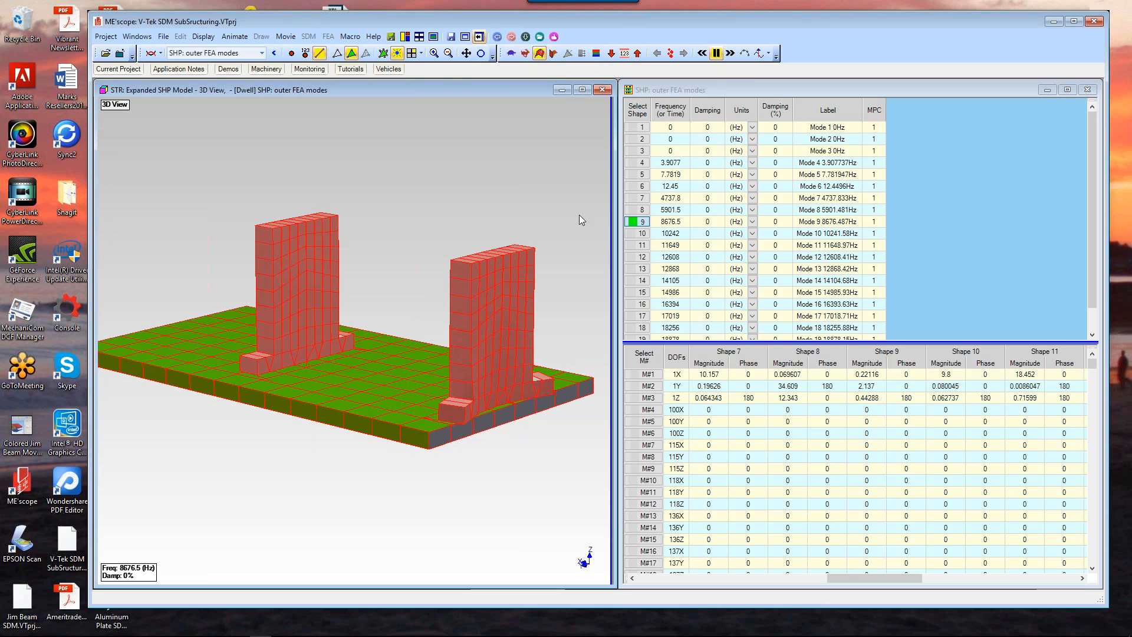
click(642, 234)
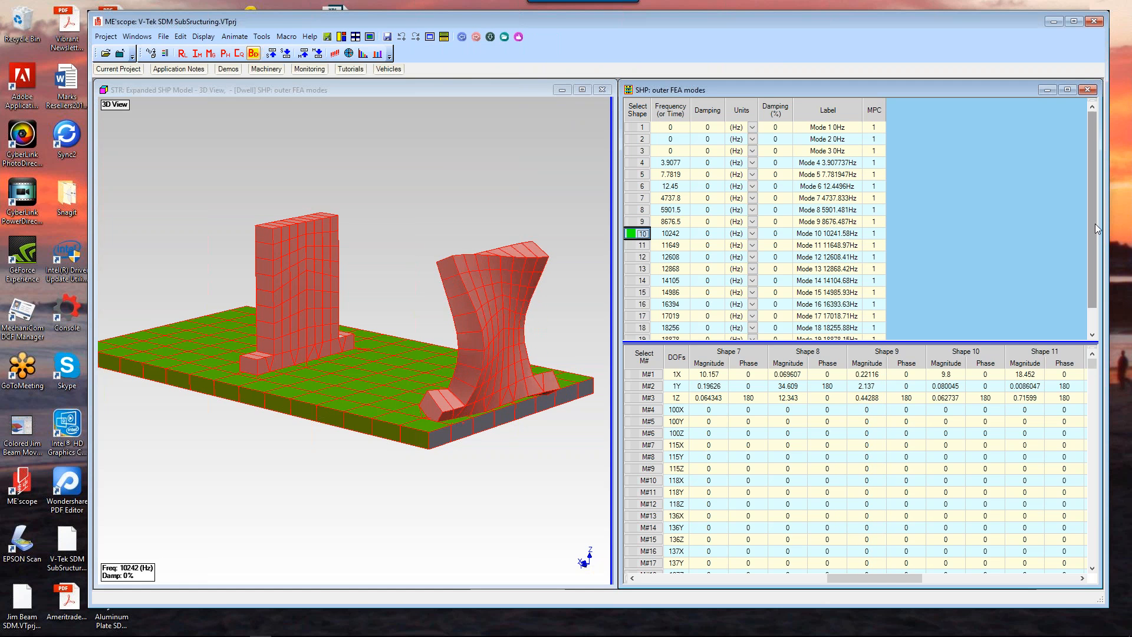
drag(1091, 224, 1091, 246)
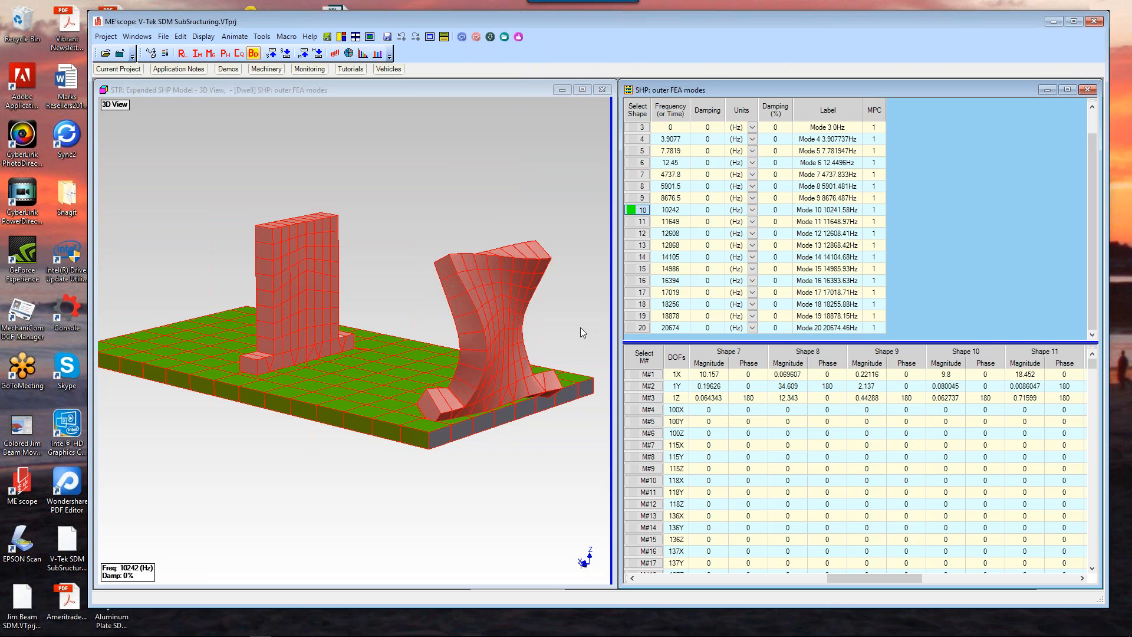
click(638, 328)
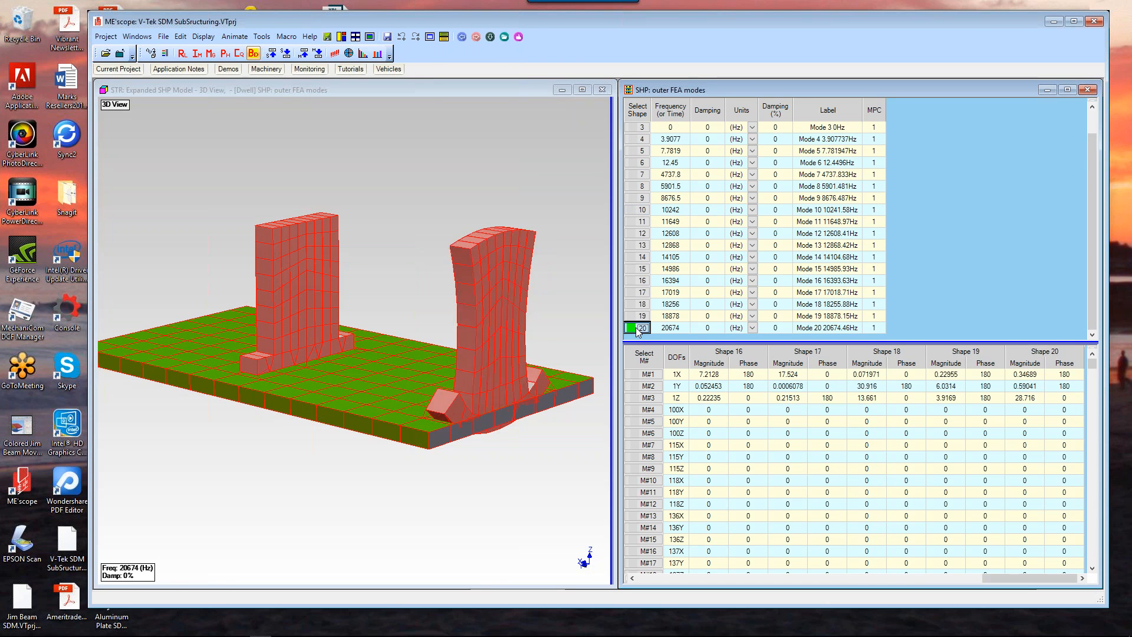
Step: Animate outer FEA mode shapes 15, 16, 12 and 9 in turn
click(638, 259)
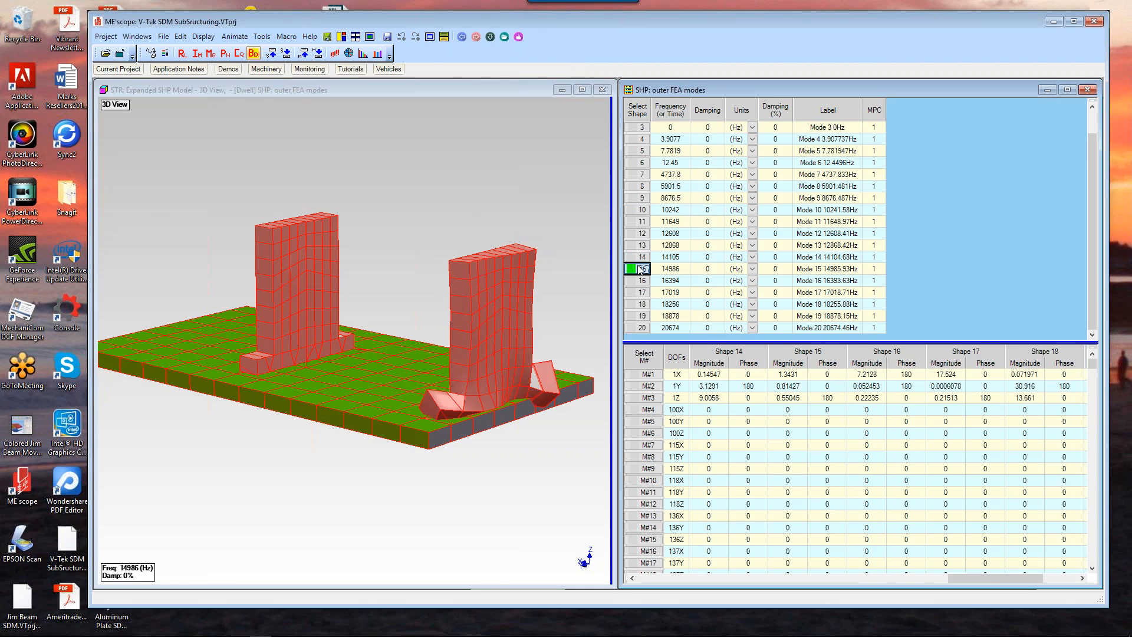
click(639, 270)
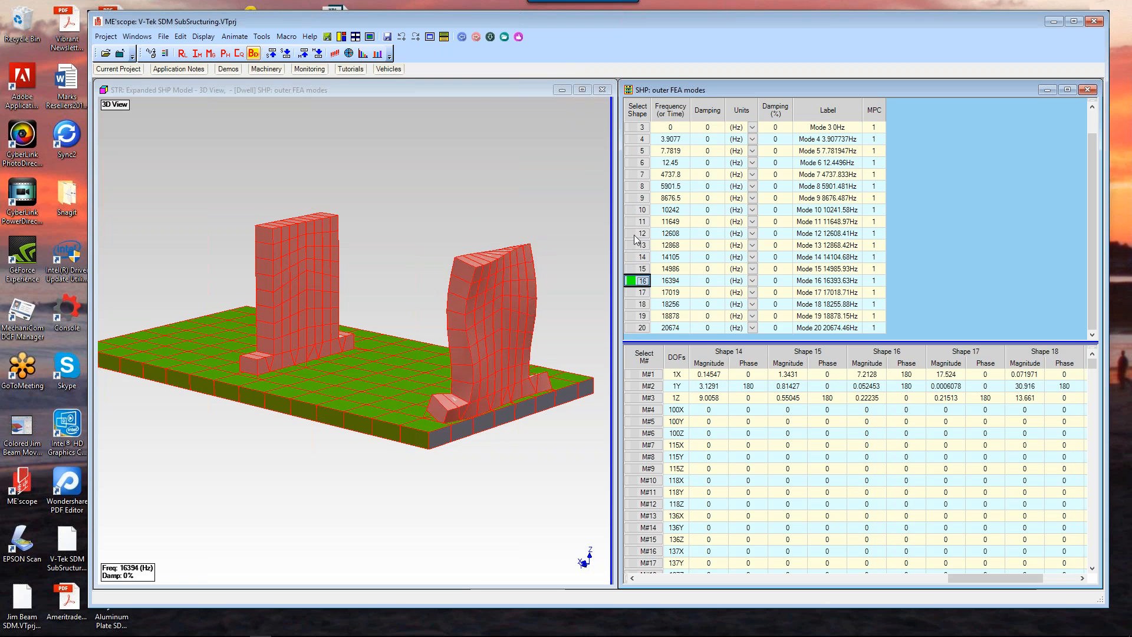
click(640, 233)
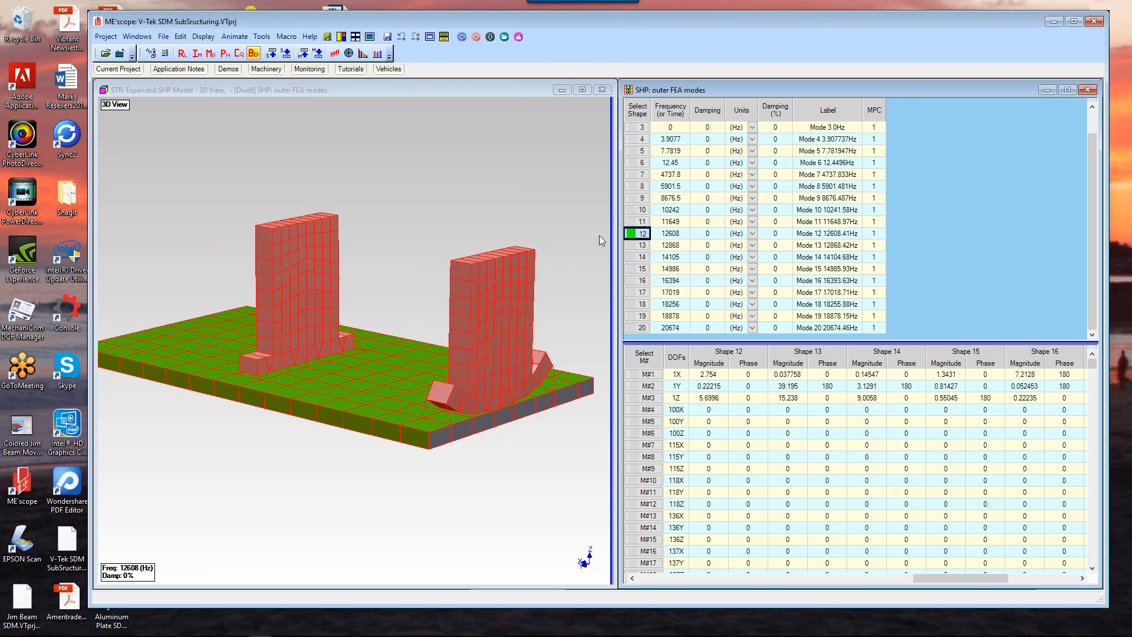
click(640, 198)
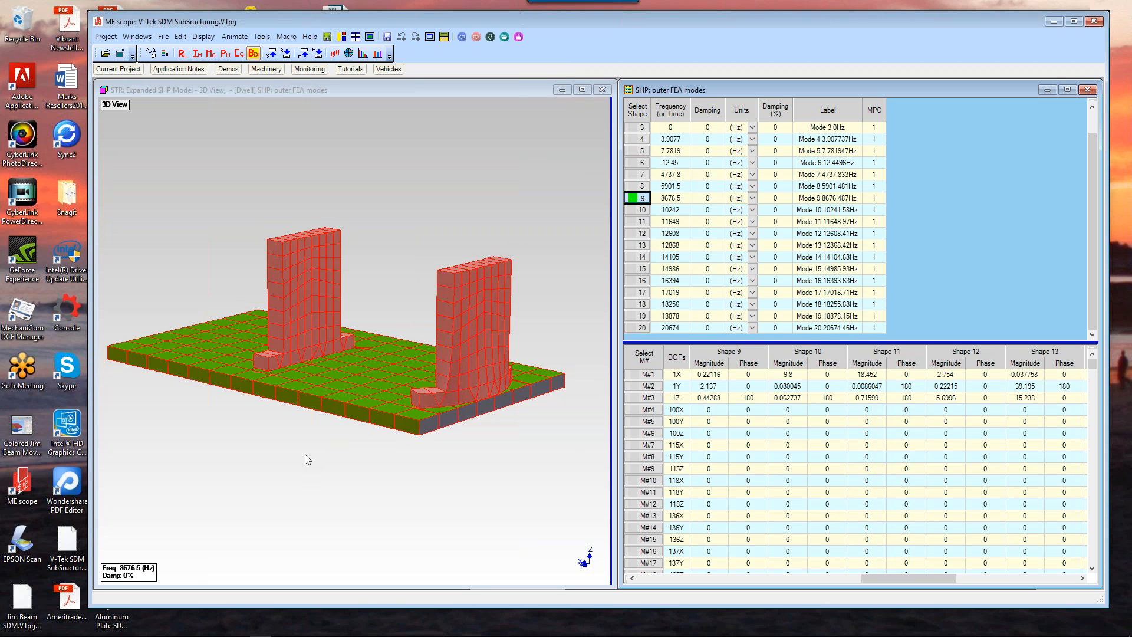
Step: Run the hotkey macro that calculates FEA modes of the base plate
click(489, 37)
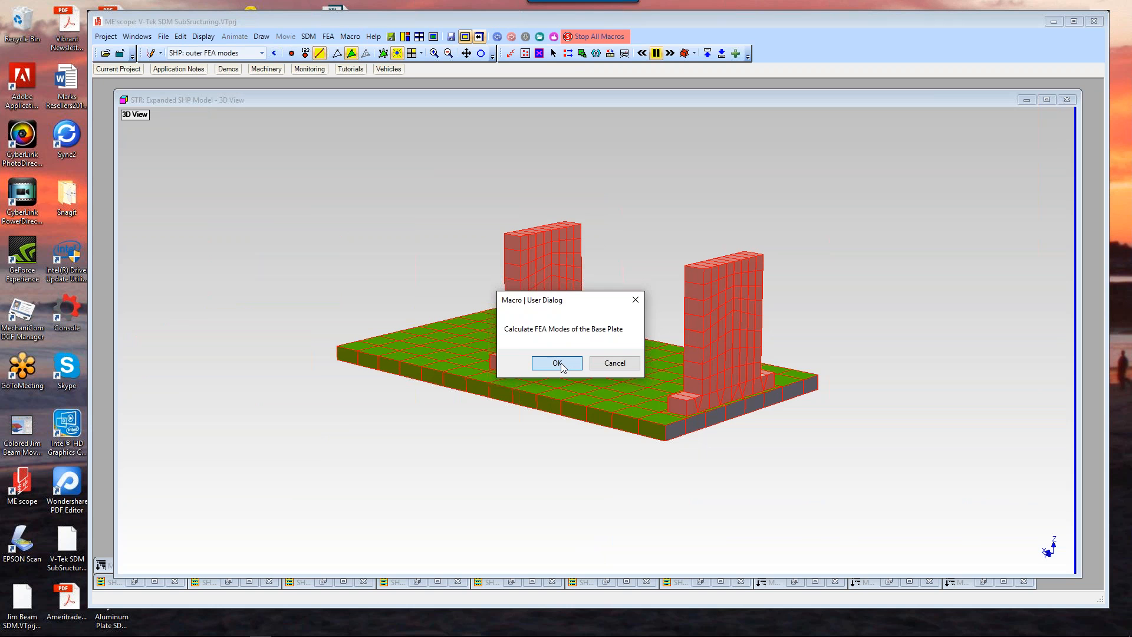
click(557, 363)
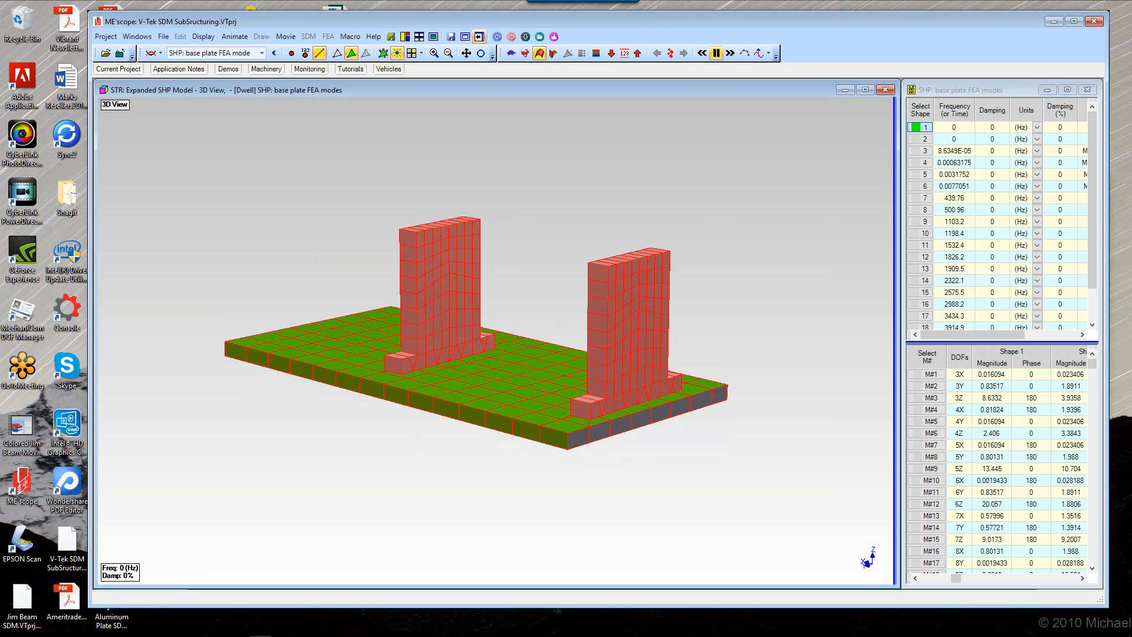
Step: Step through base plate FEA mode shapes 2 to 6, then back to 1 and 2, and on to 7
click(916, 139)
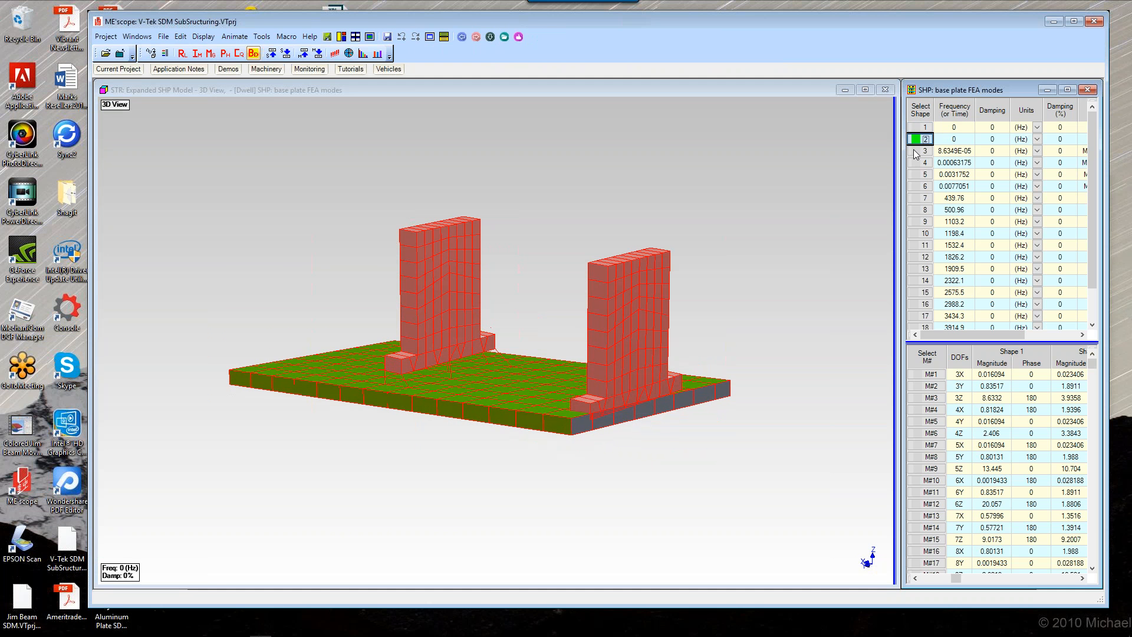
click(916, 152)
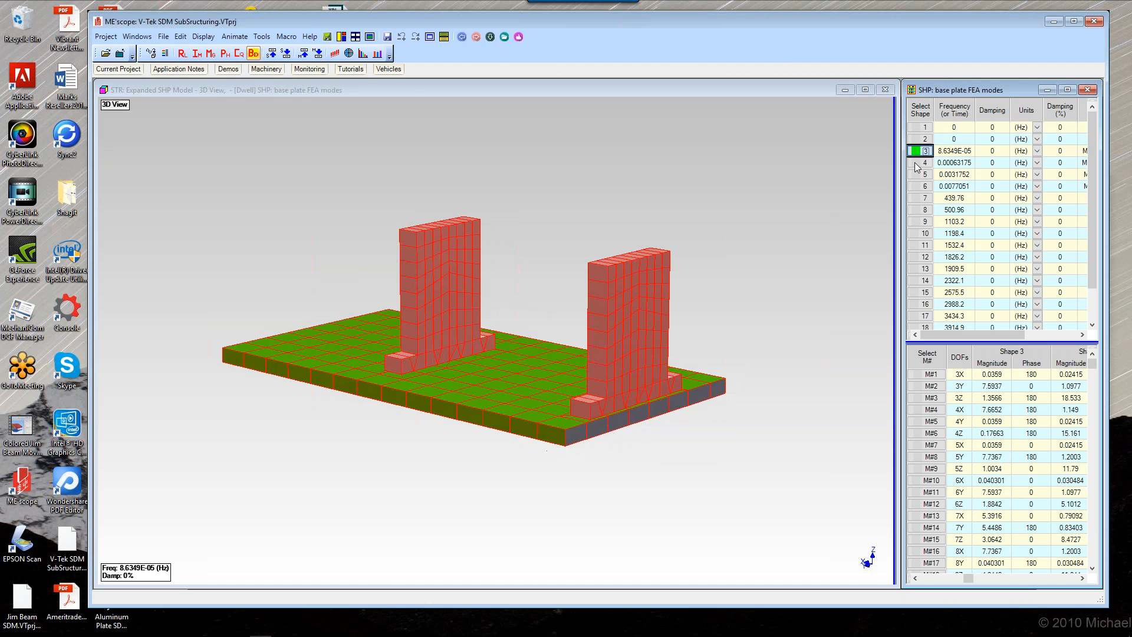
click(916, 163)
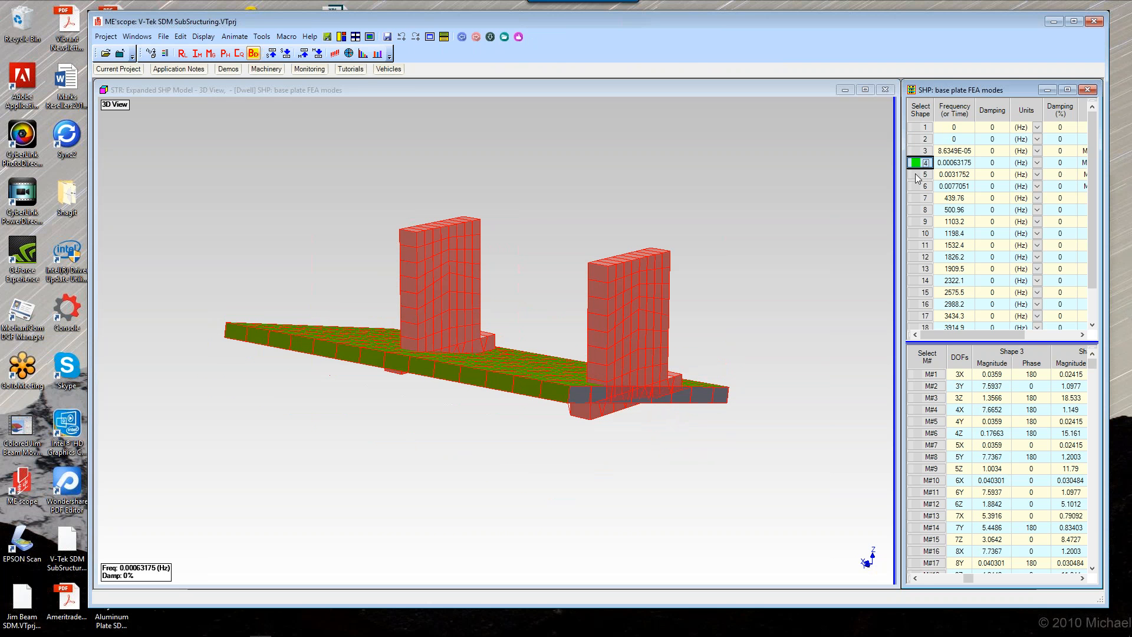
click(917, 176)
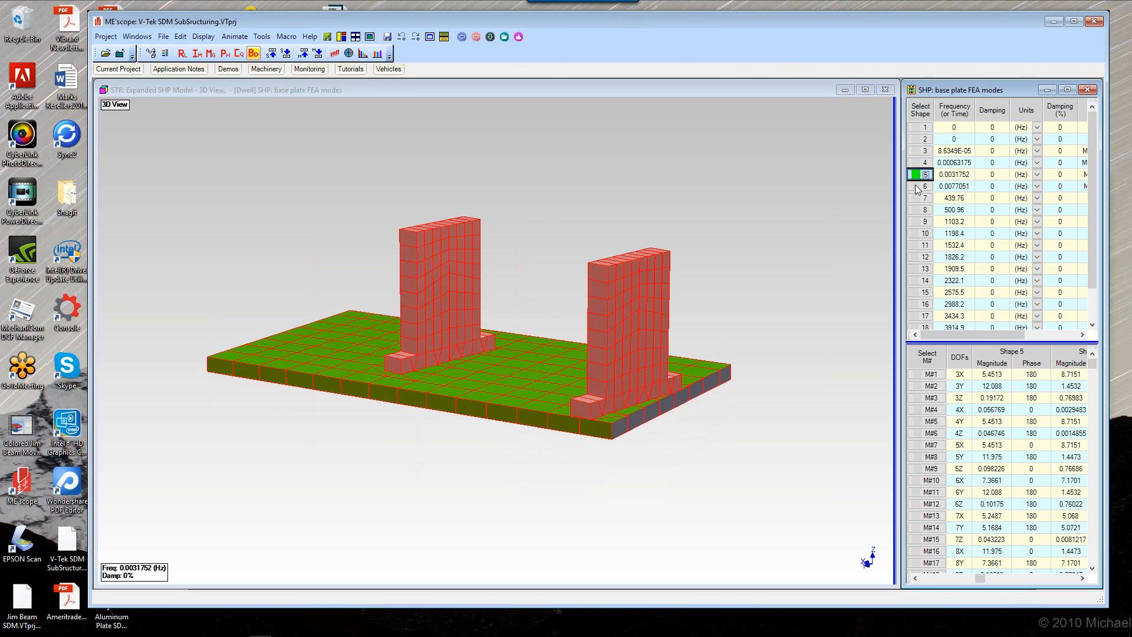
click(916, 186)
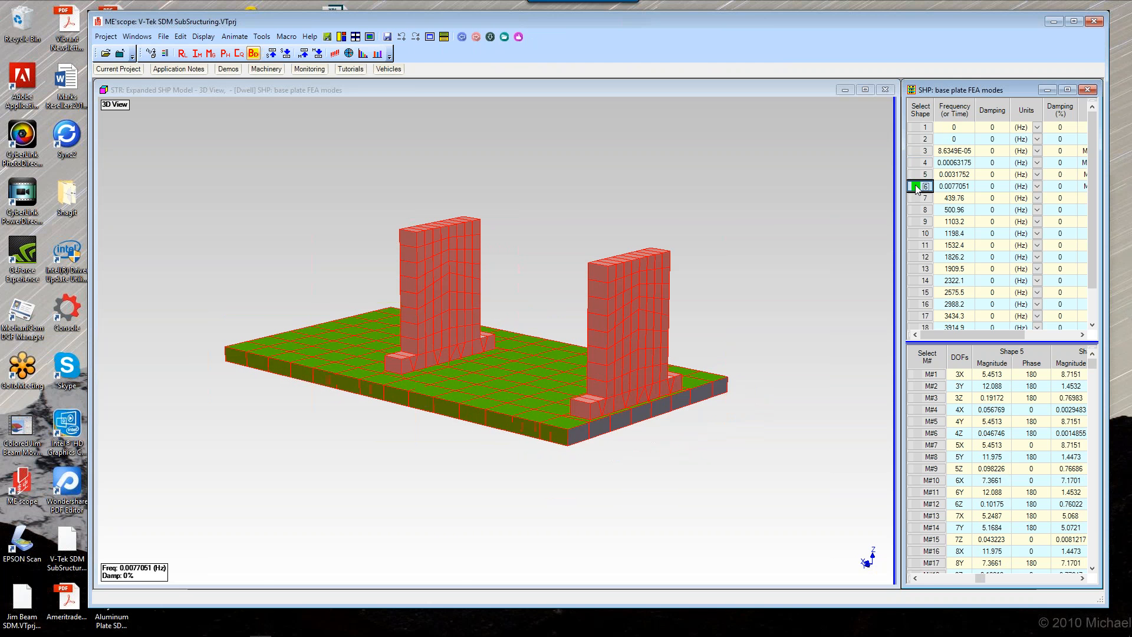
click(912, 128)
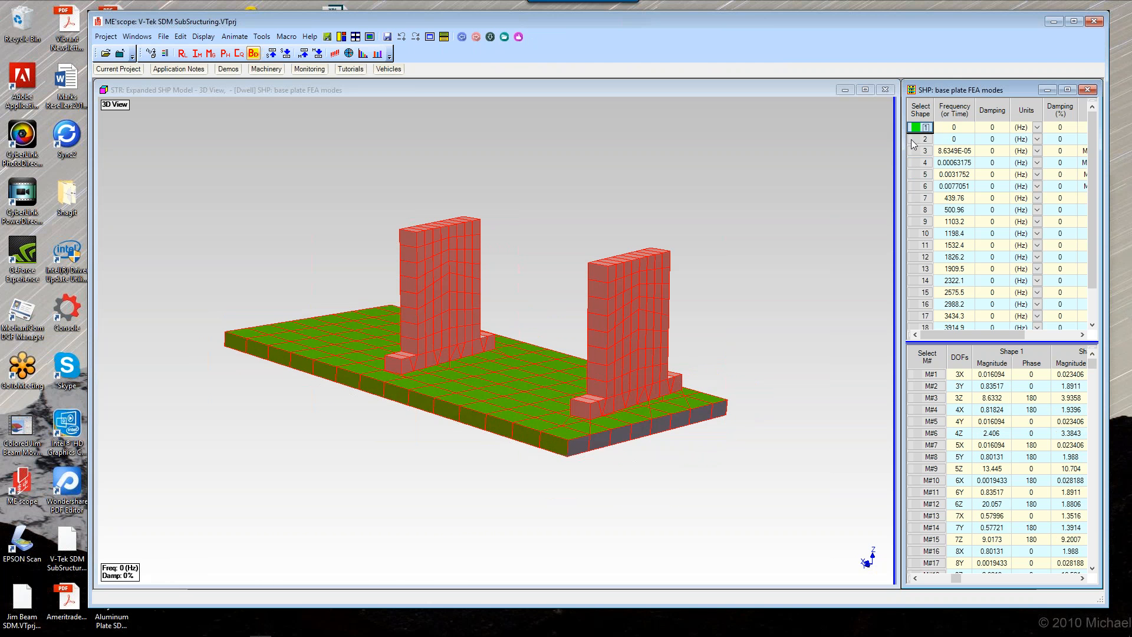
click(913, 139)
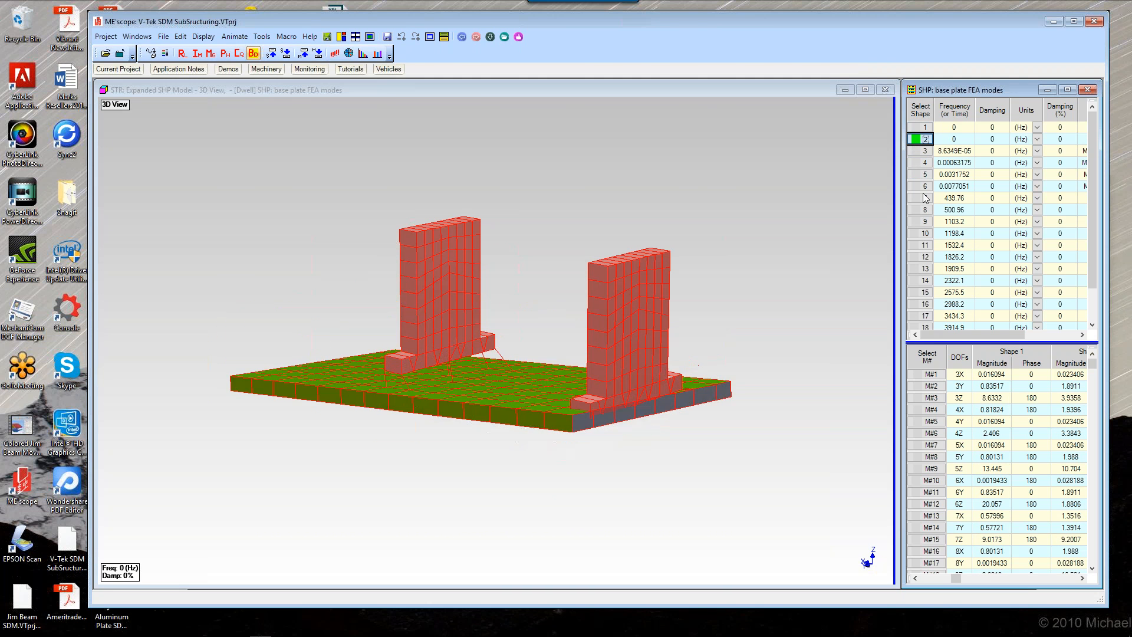
click(915, 198)
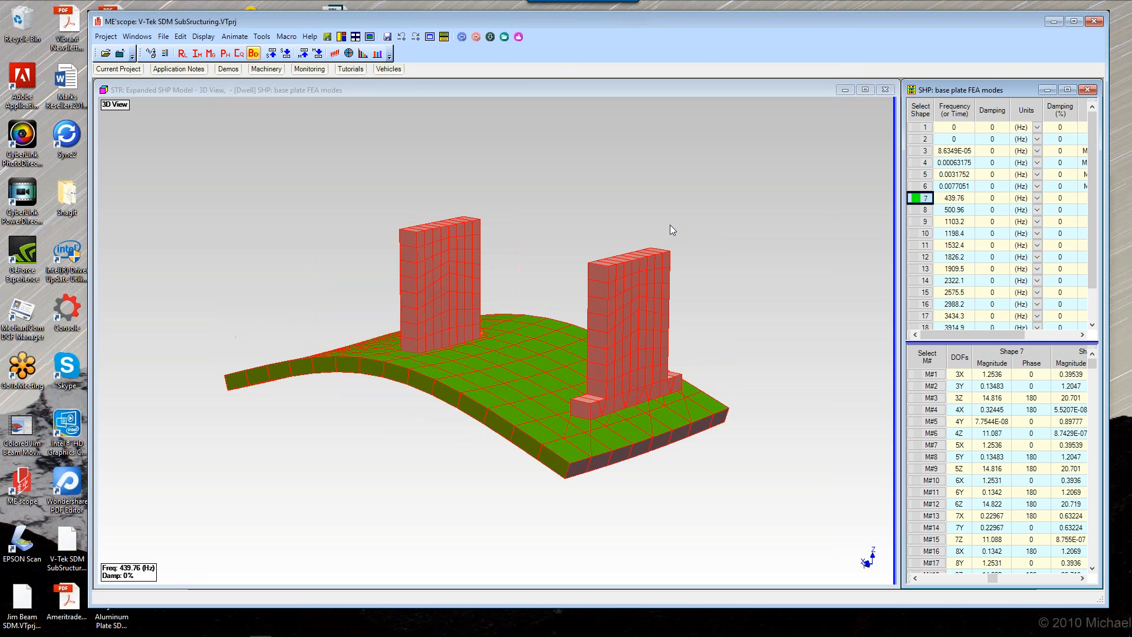
Step: Step through base plate FEA mode shapes 8 to 13 to animate each on the model
drag(670, 225, 564, 237)
drag(697, 235, 741, 225)
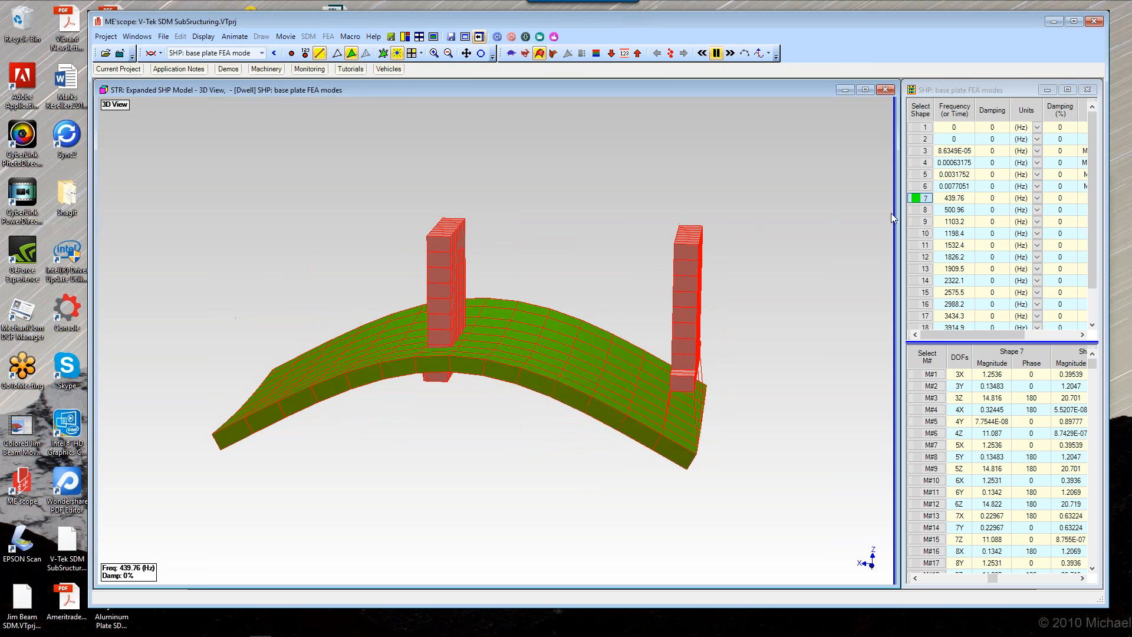
click(920, 210)
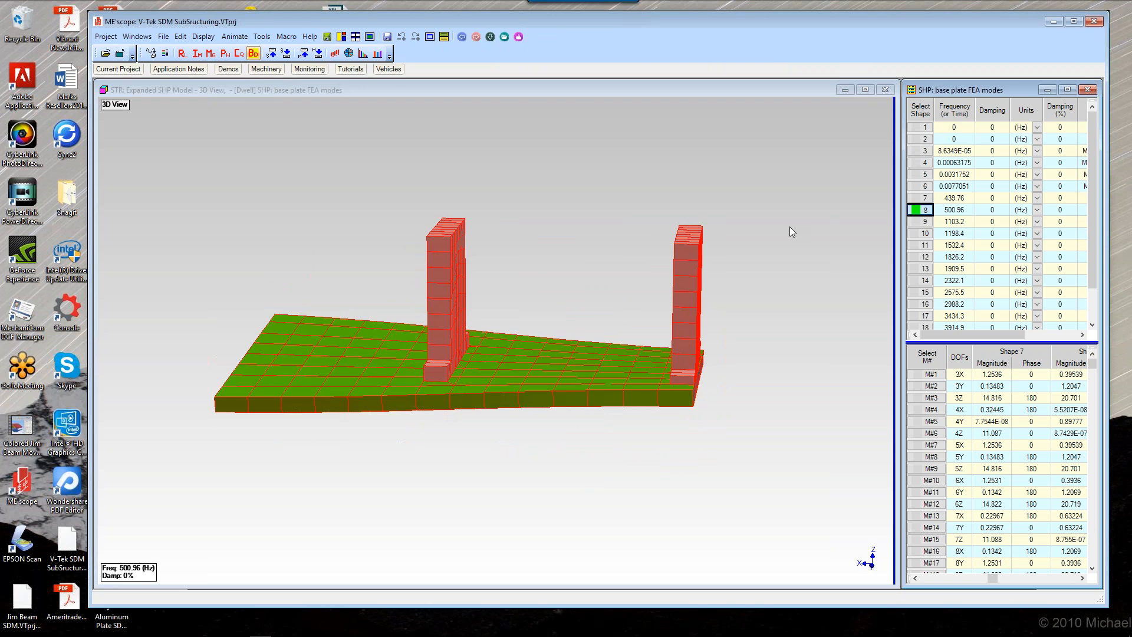
drag(791, 228, 696, 236)
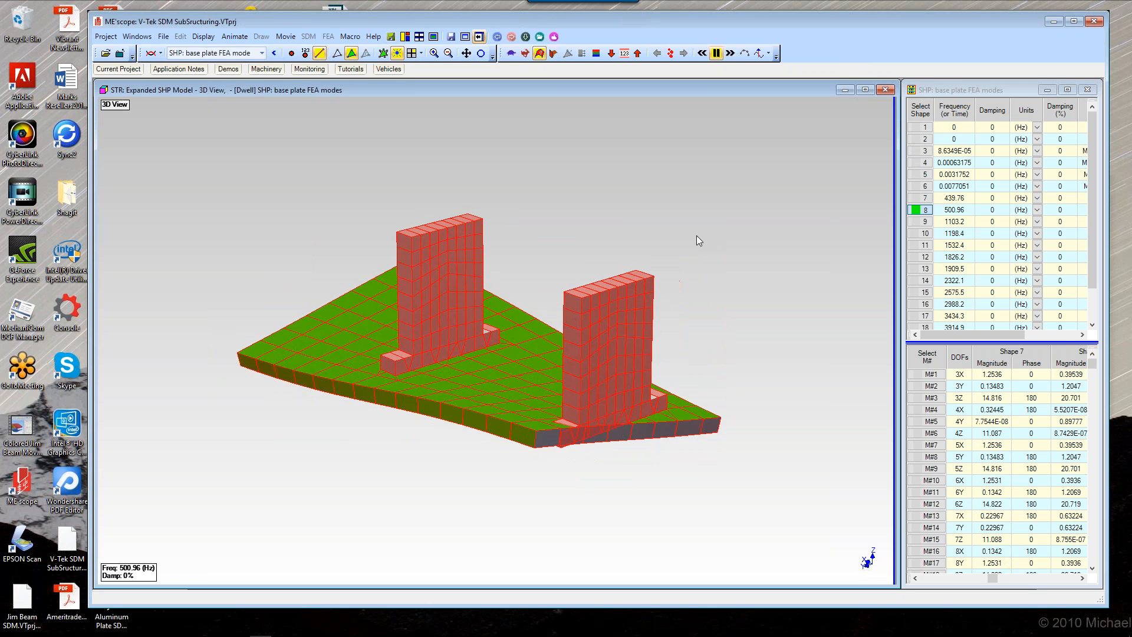
click(921, 223)
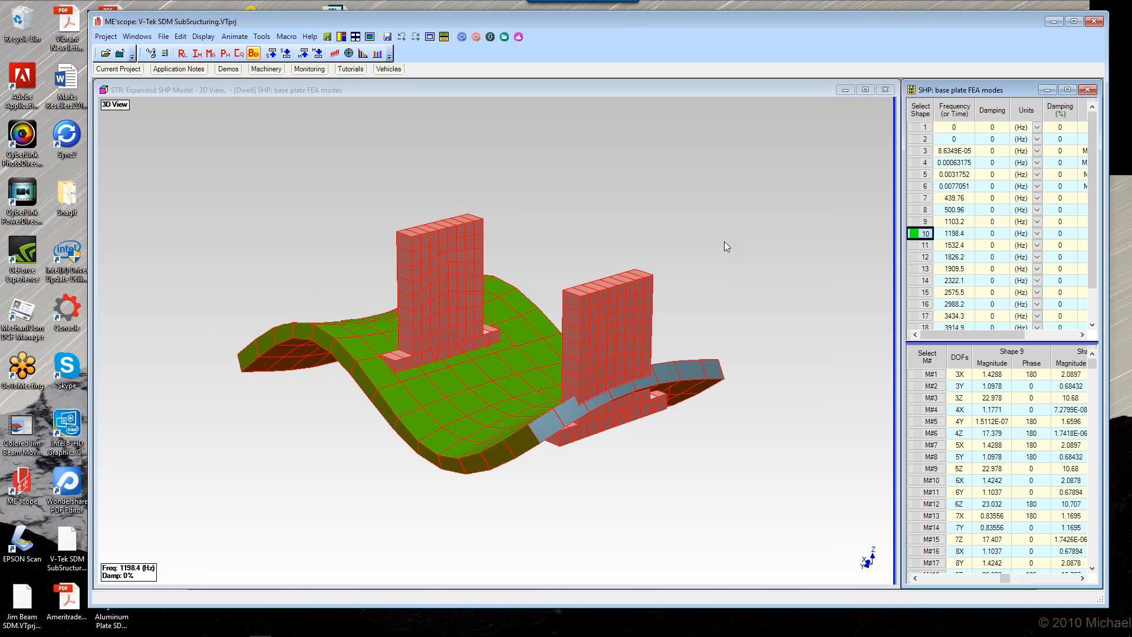
click(924, 246)
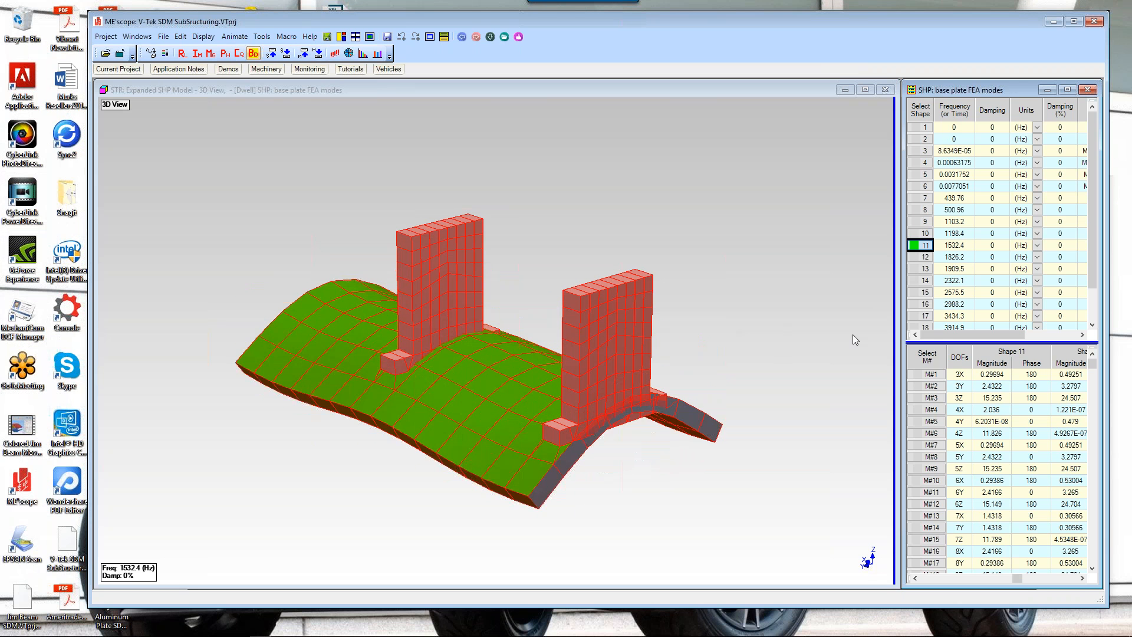
click(917, 257)
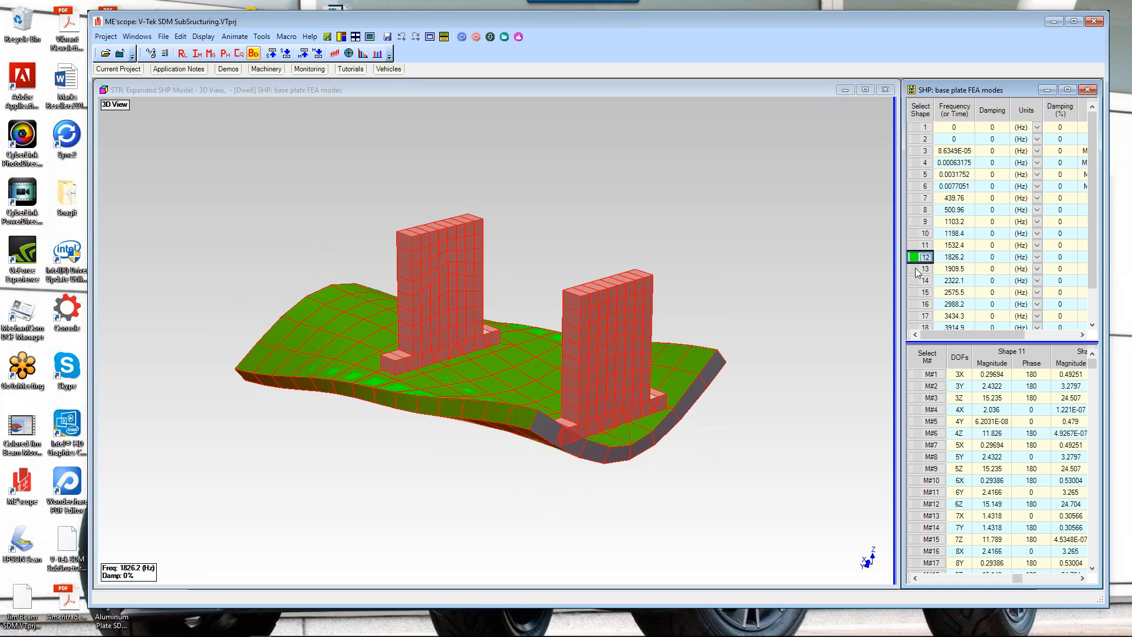
click(916, 269)
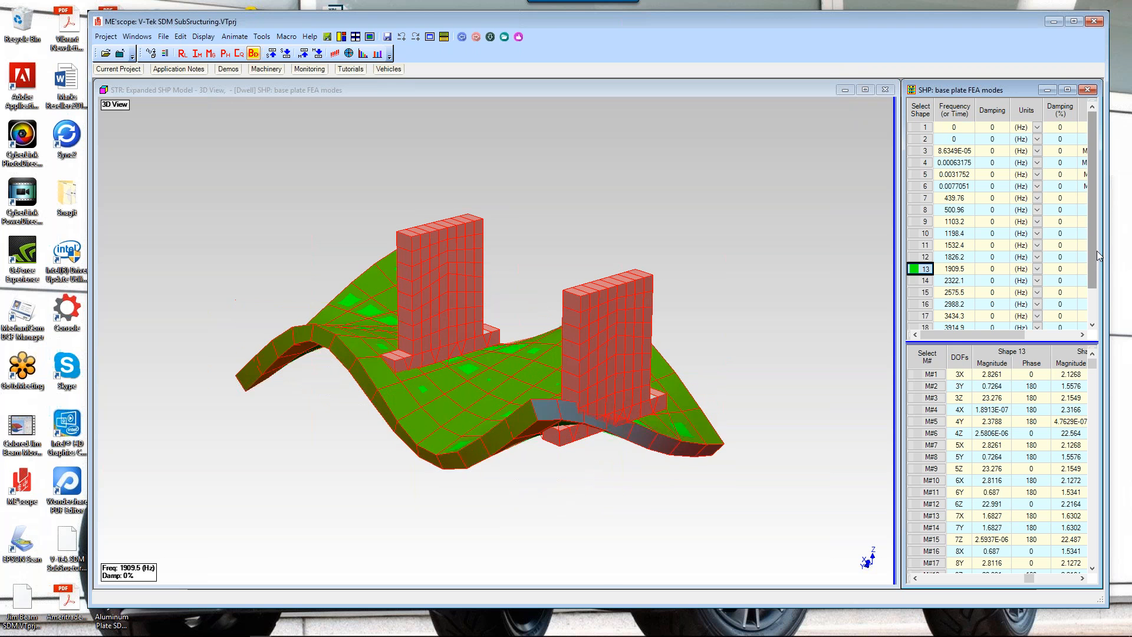
Step: Run the Substructuring Mode Shapes macro to add all modes of the unmodified structure to one shape table
scroll(1097, 250, down, 1)
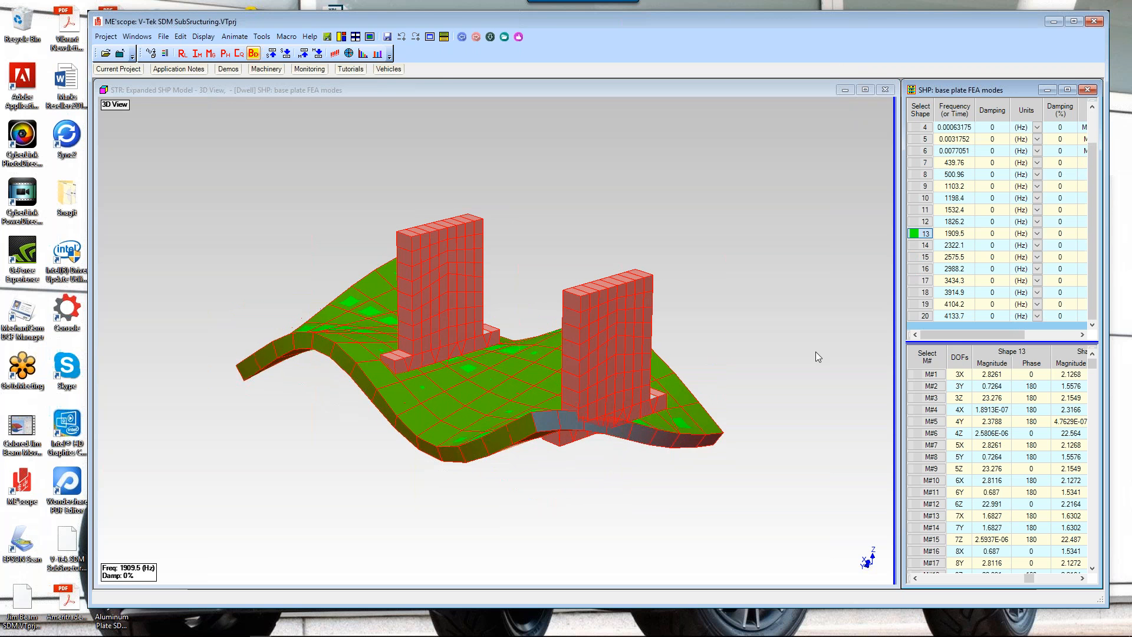
click(504, 37)
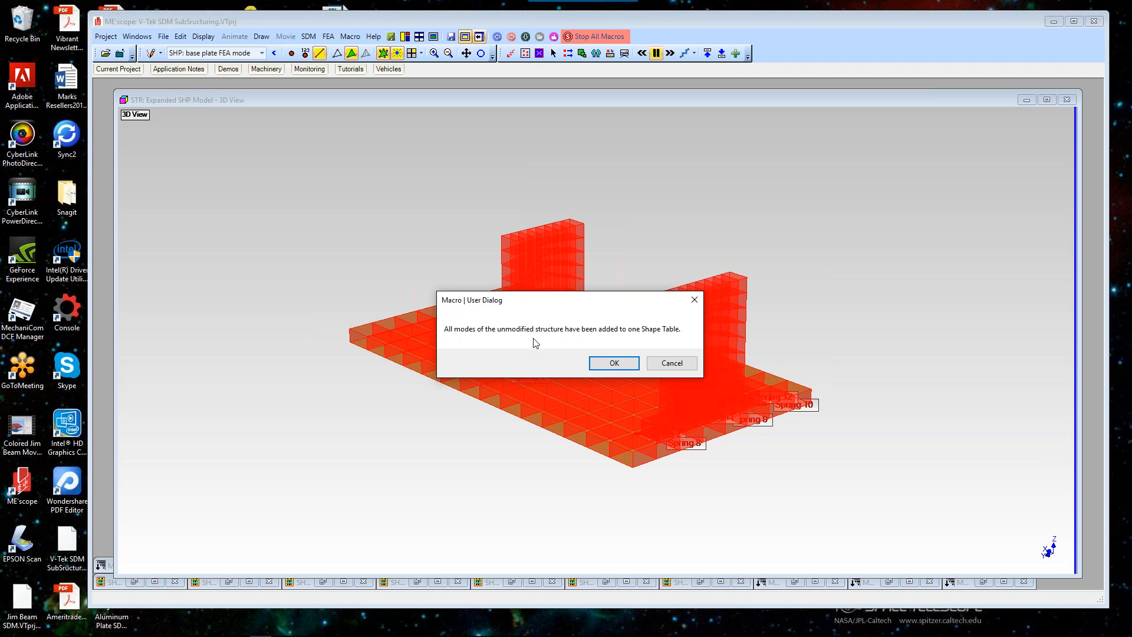
click(601, 366)
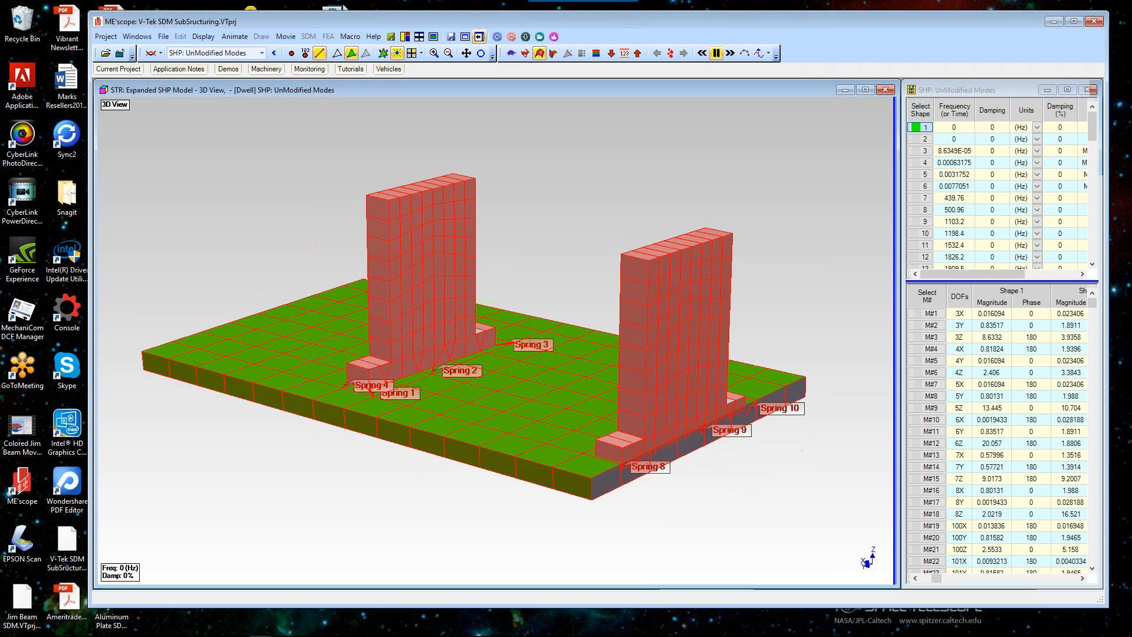
Step: Examine the full Unmodified Modes shape table, enlarging its window to review all rows and shape columns
click(1093, 141)
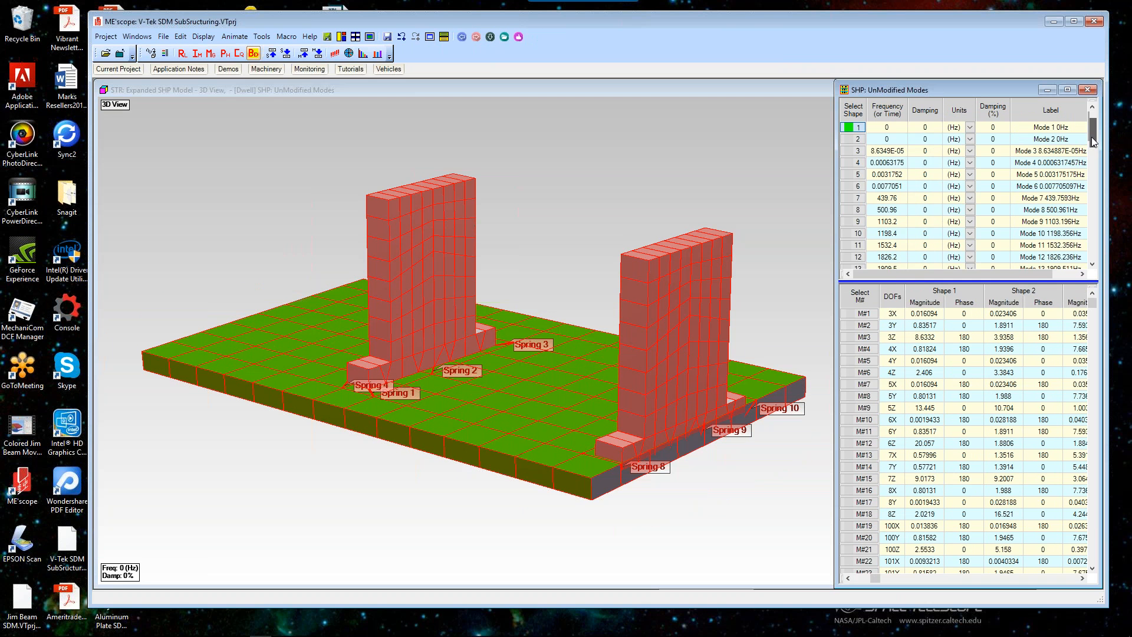
drag(1093, 140, 1078, 267)
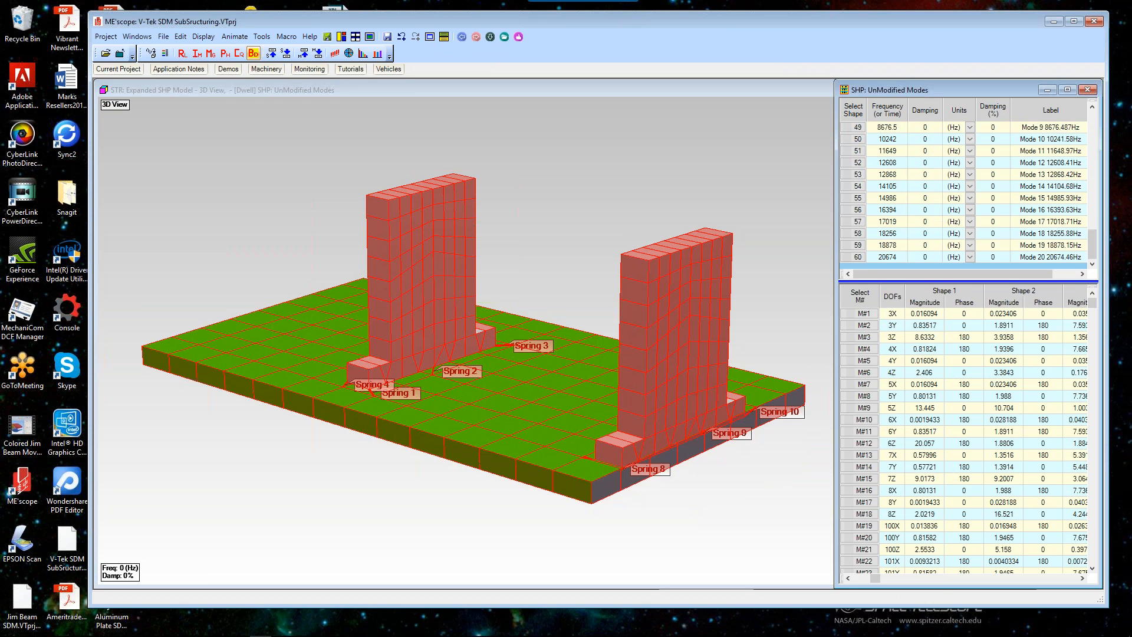
right_click(946, 113)
click(1010, 120)
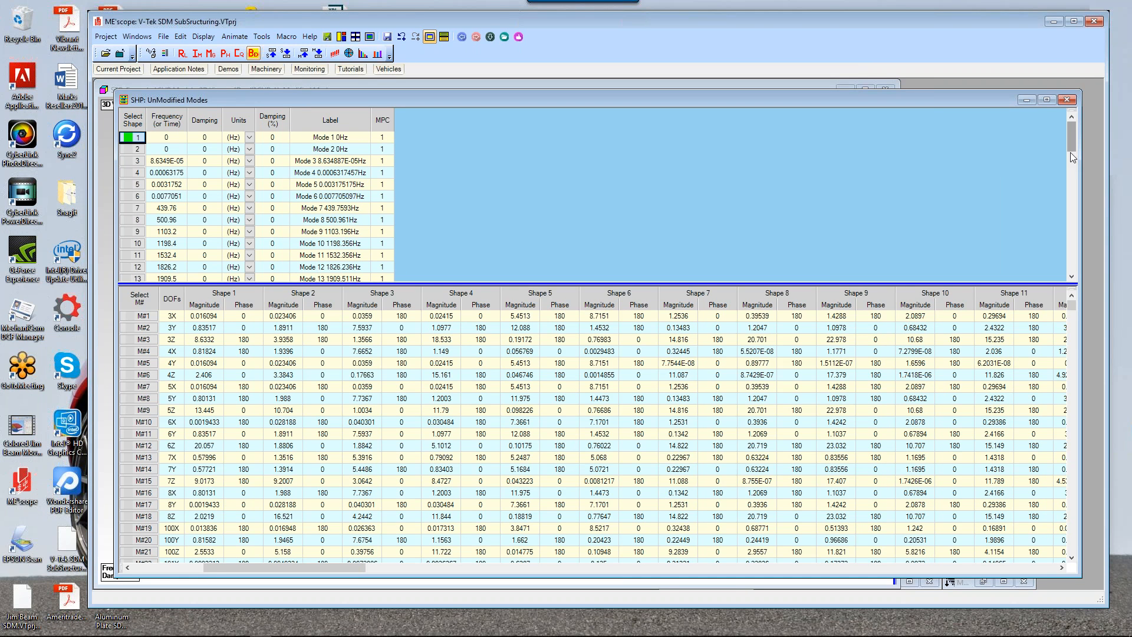
drag(1072, 157, 1071, 197)
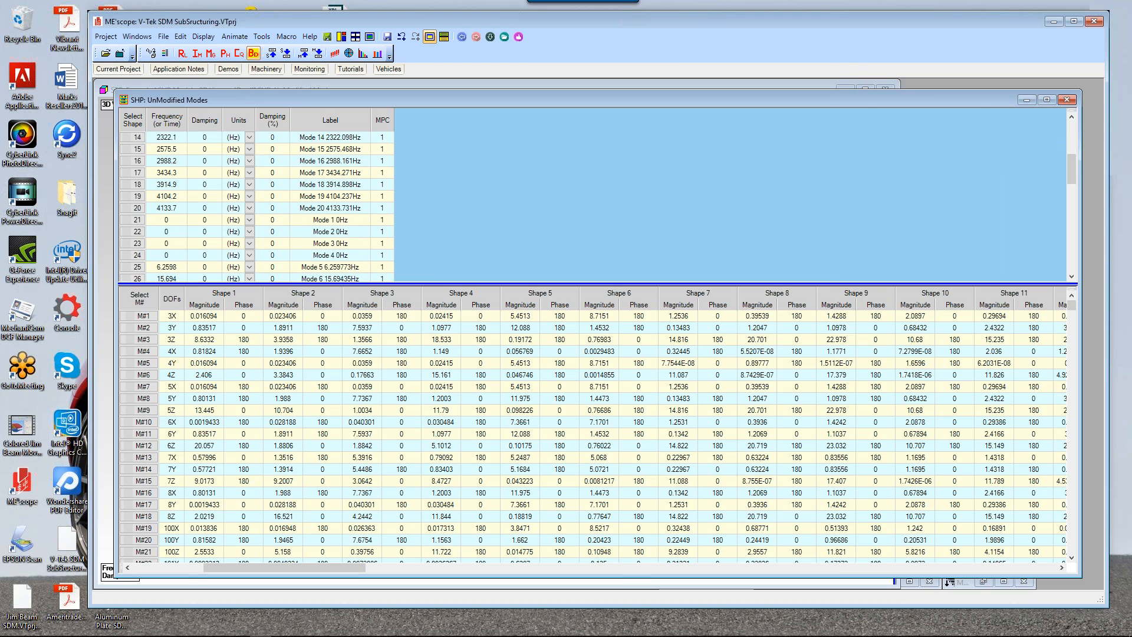
right_click(306, 128)
click(353, 133)
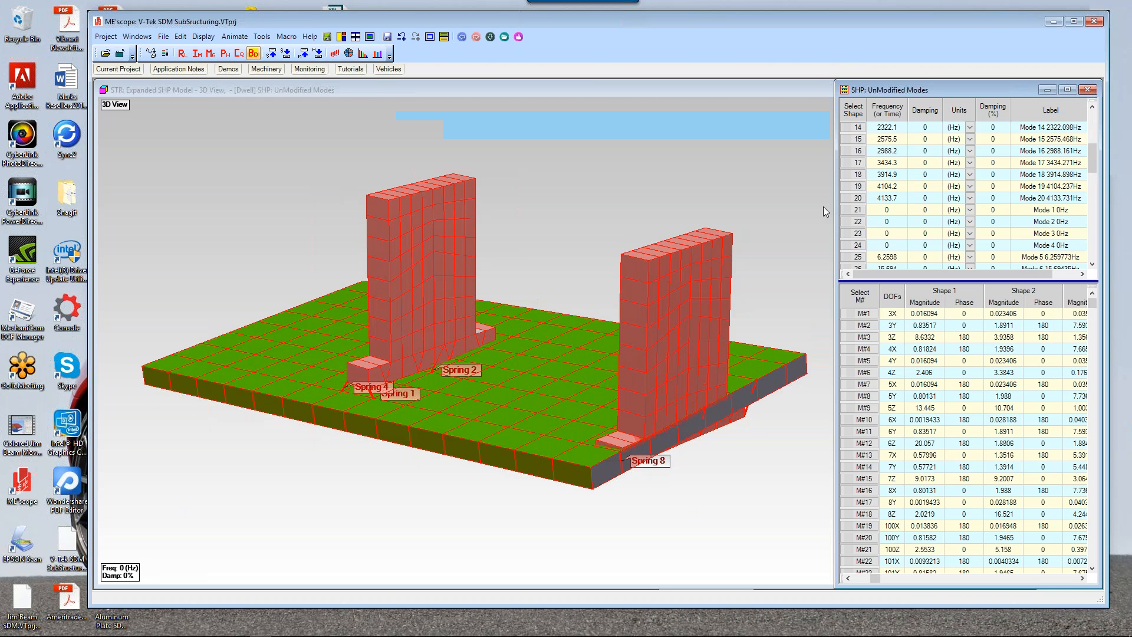
Step: Animate unmodified mode shapes 21 and 41 to 44 in turn, returning to 41 and 42
click(856, 211)
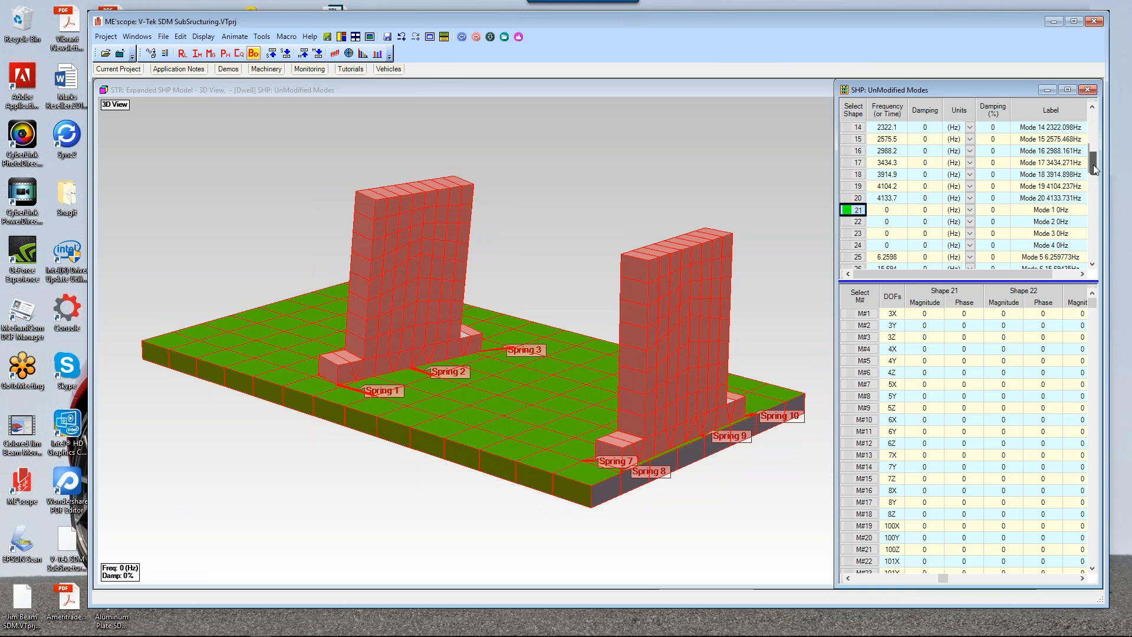
drag(1094, 170, 1091, 213)
click(858, 176)
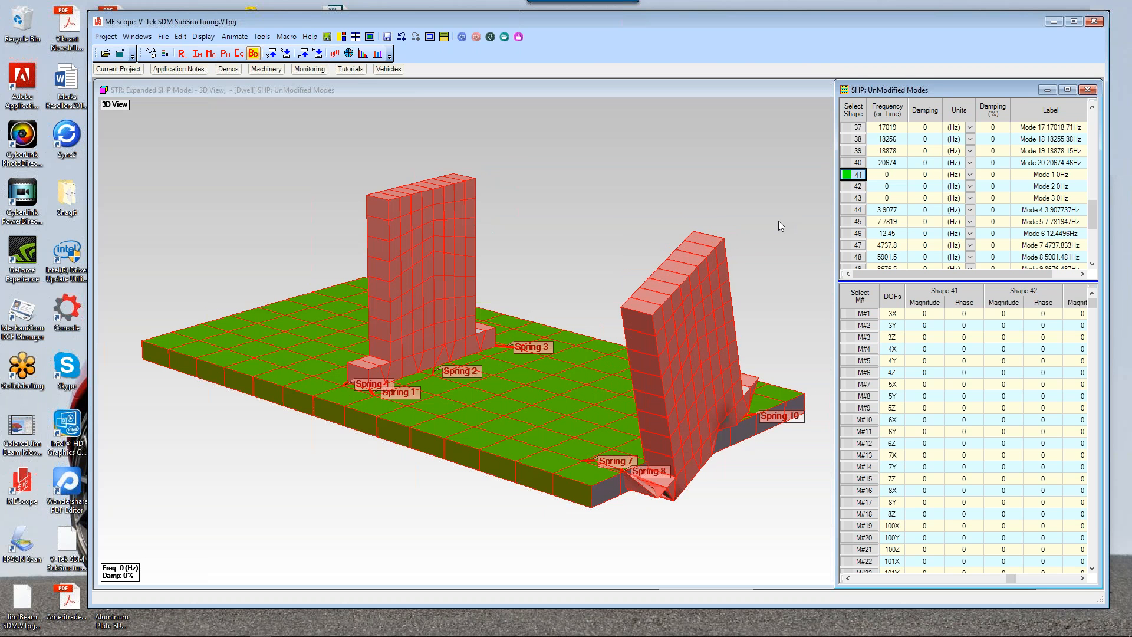
click(857, 186)
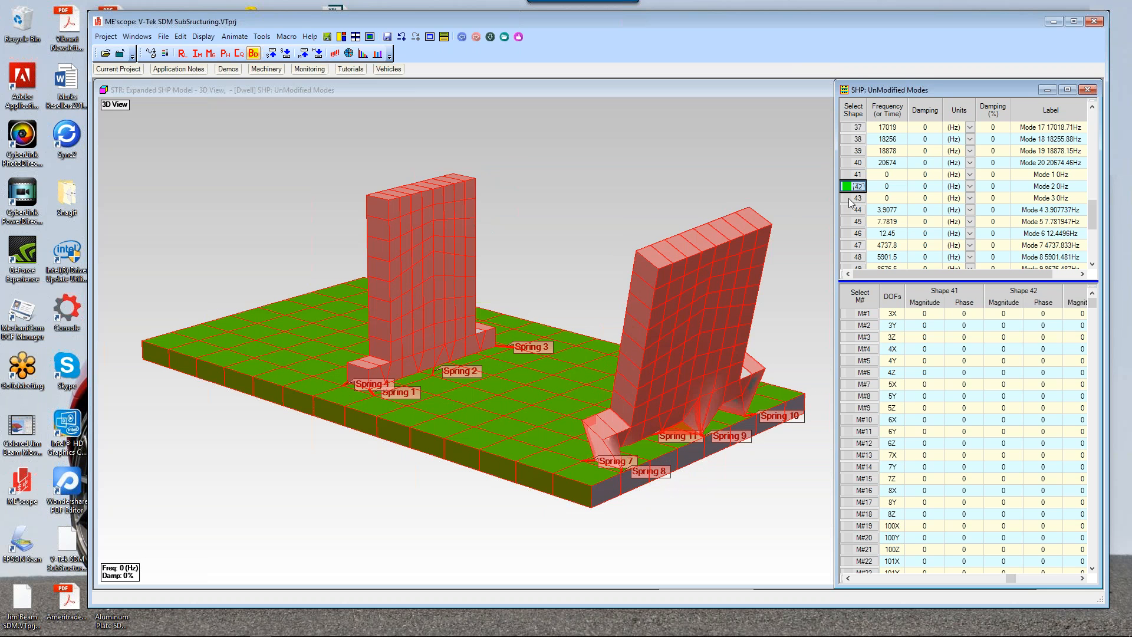
click(850, 199)
click(850, 210)
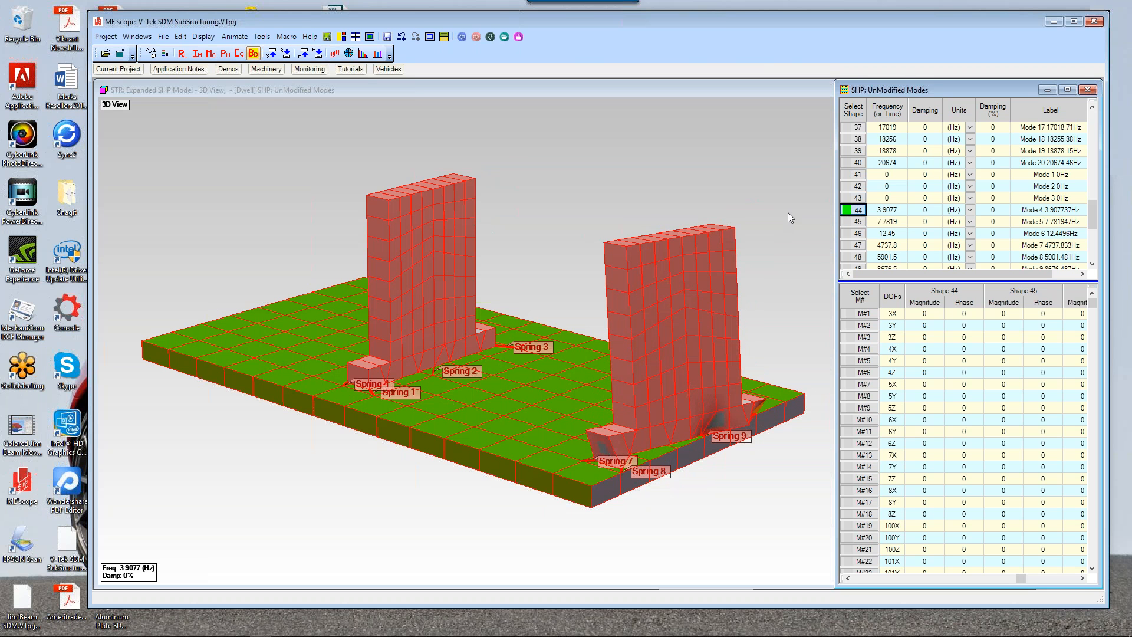
click(858, 176)
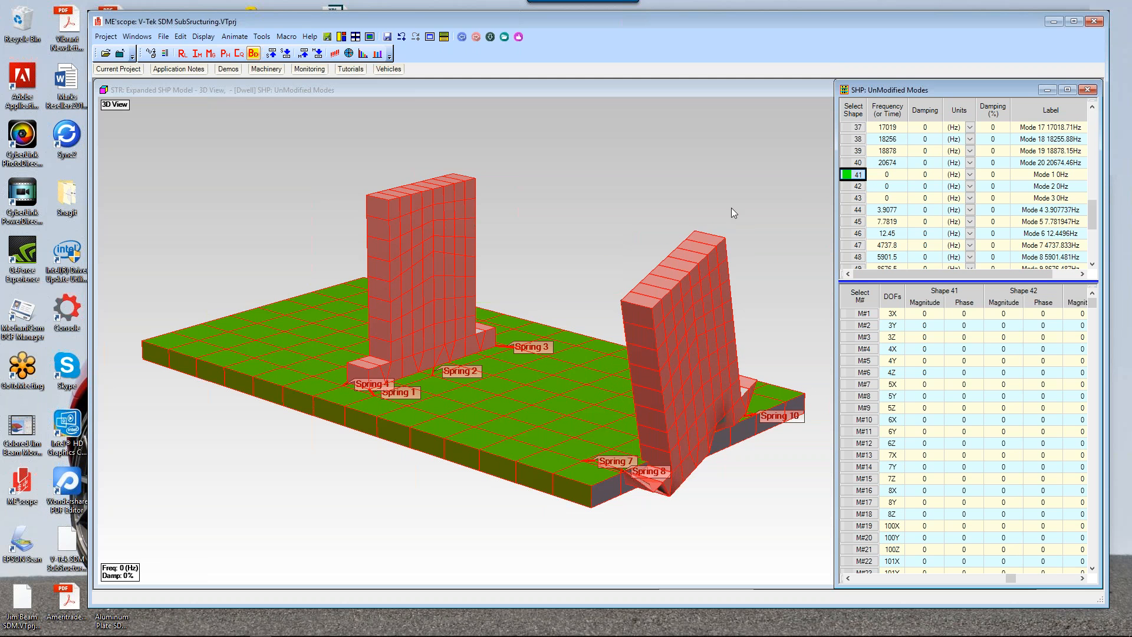
key(Down)
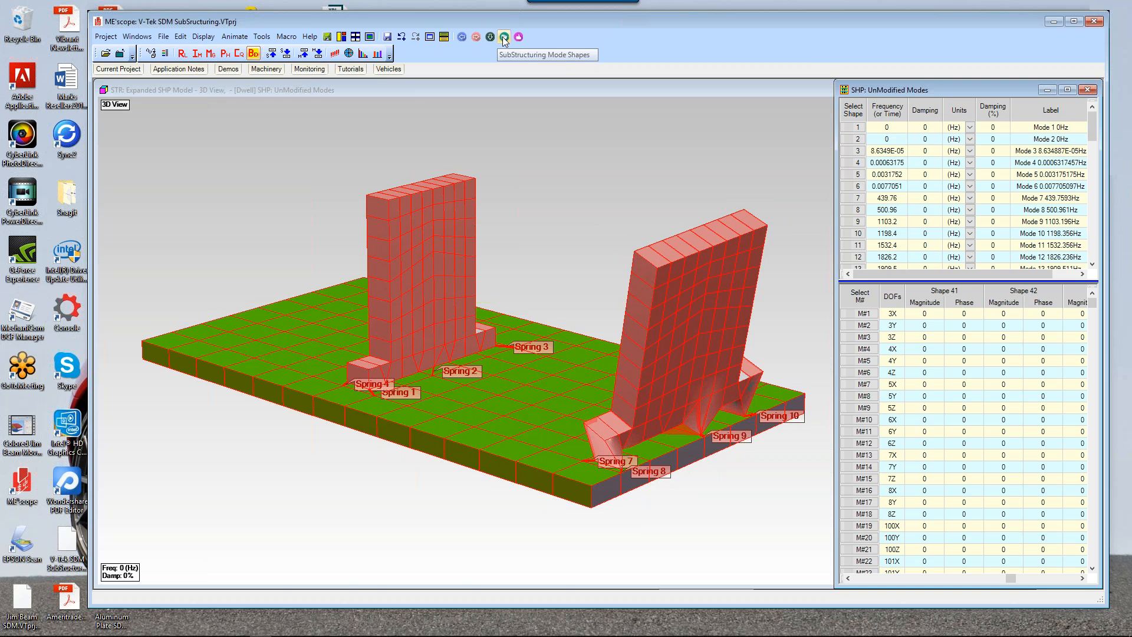
Step: Rerun the Substructuring Mode Shapes macro and animate unmodified mode shapes 41 to 43
click(504, 37)
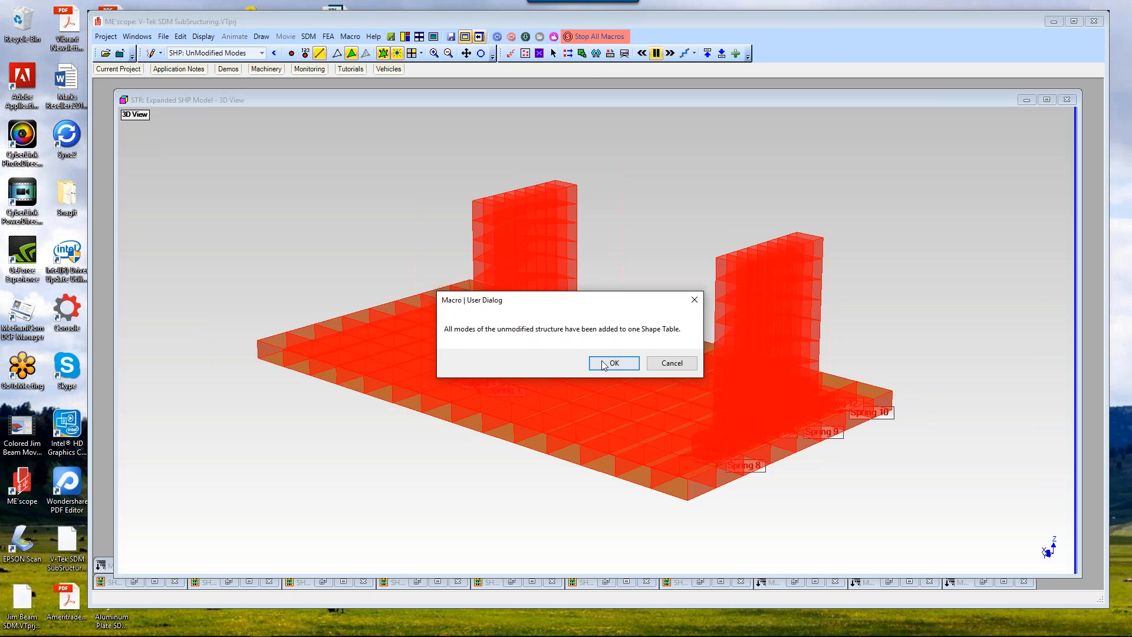
click(614, 363)
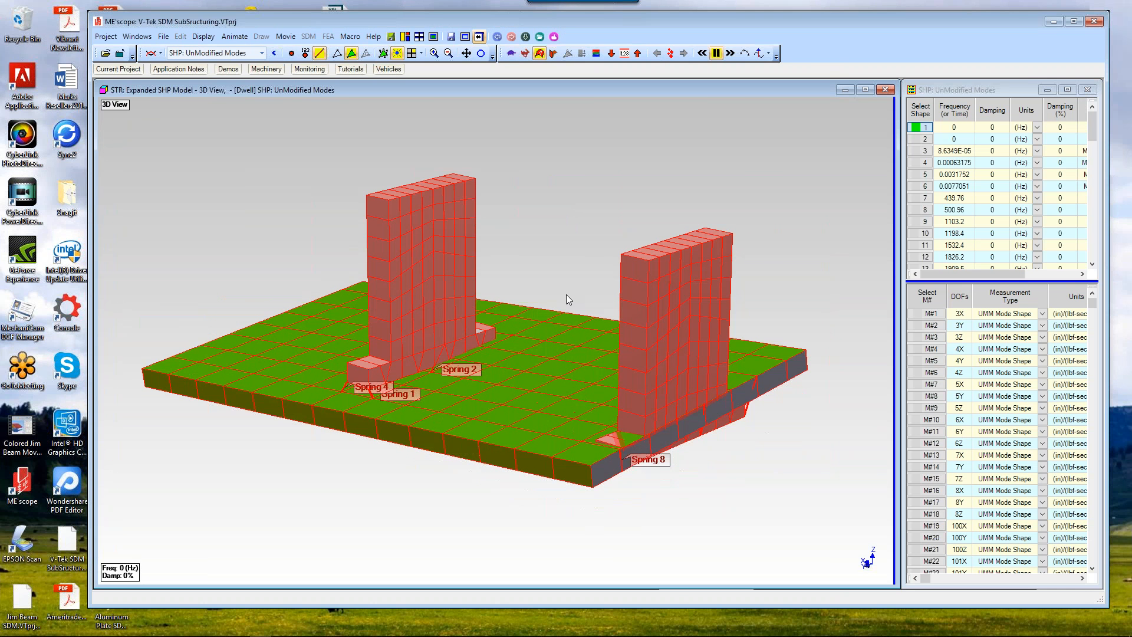
click(1092, 227)
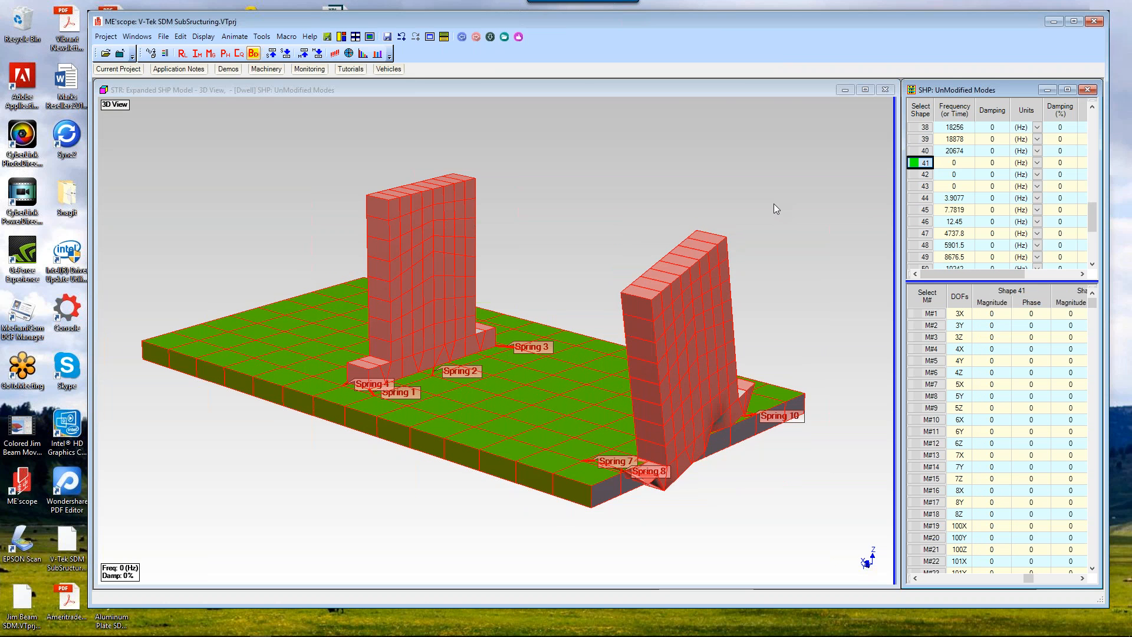
click(925, 175)
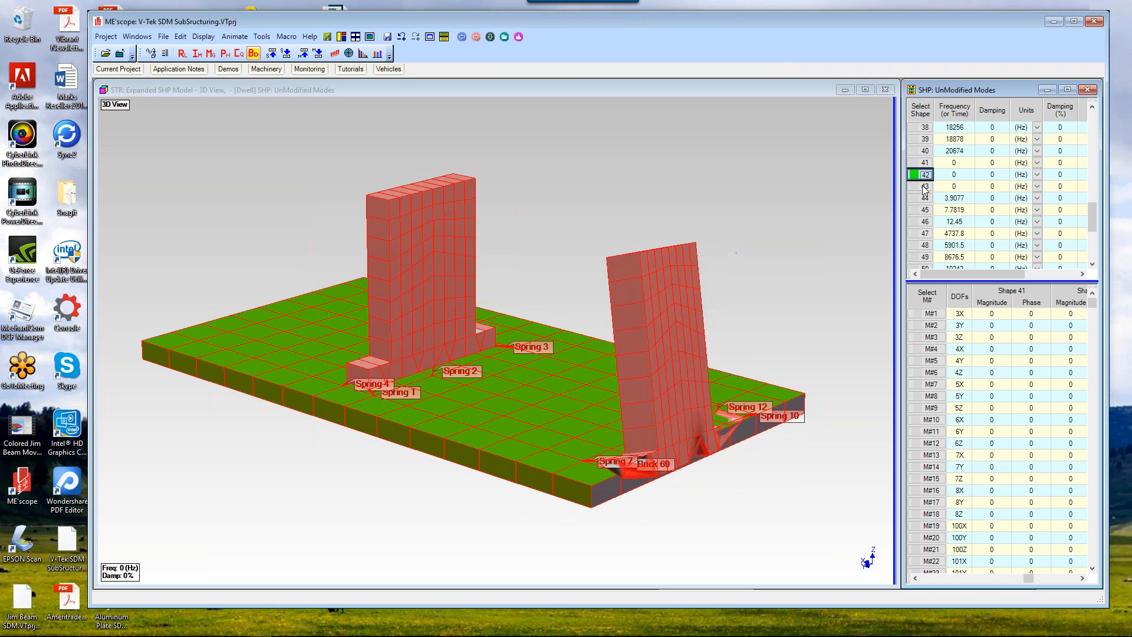
click(925, 186)
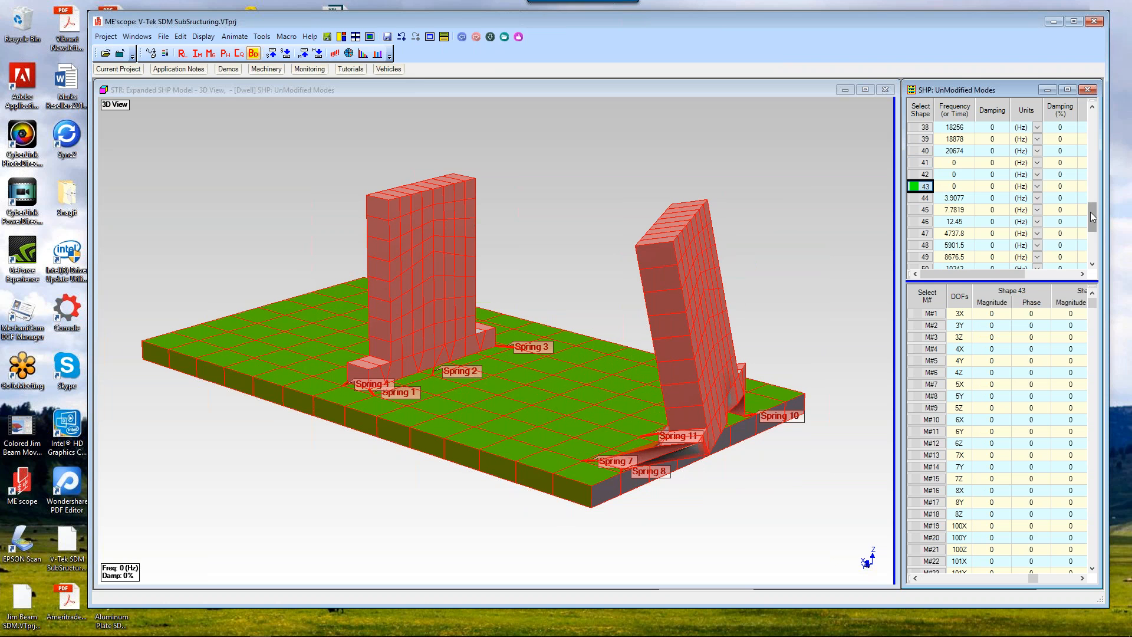
Step: Animate unmodified mode shapes 21 and 4 on the model
drag(1091, 213, 1086, 171)
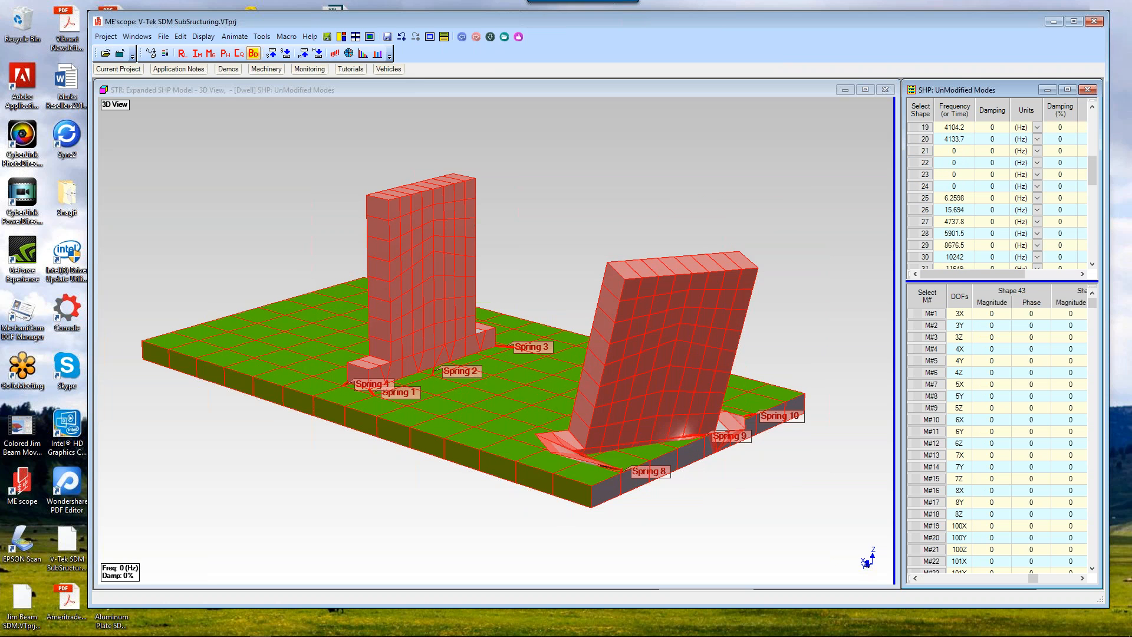
click(921, 151)
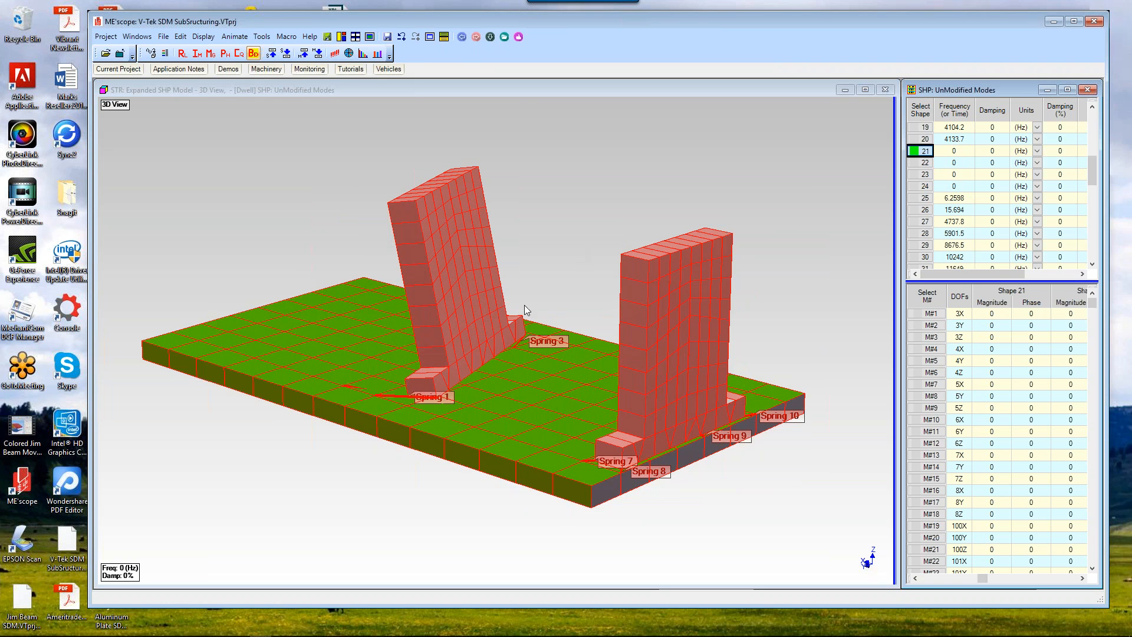
click(563, 352)
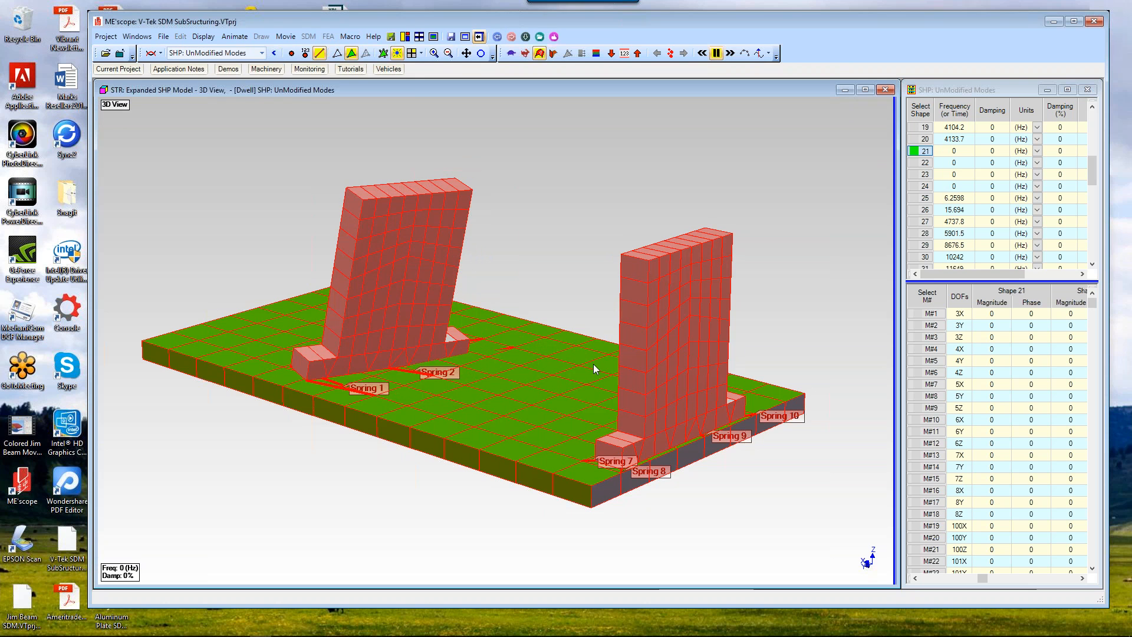
drag(593, 363, 808, 262)
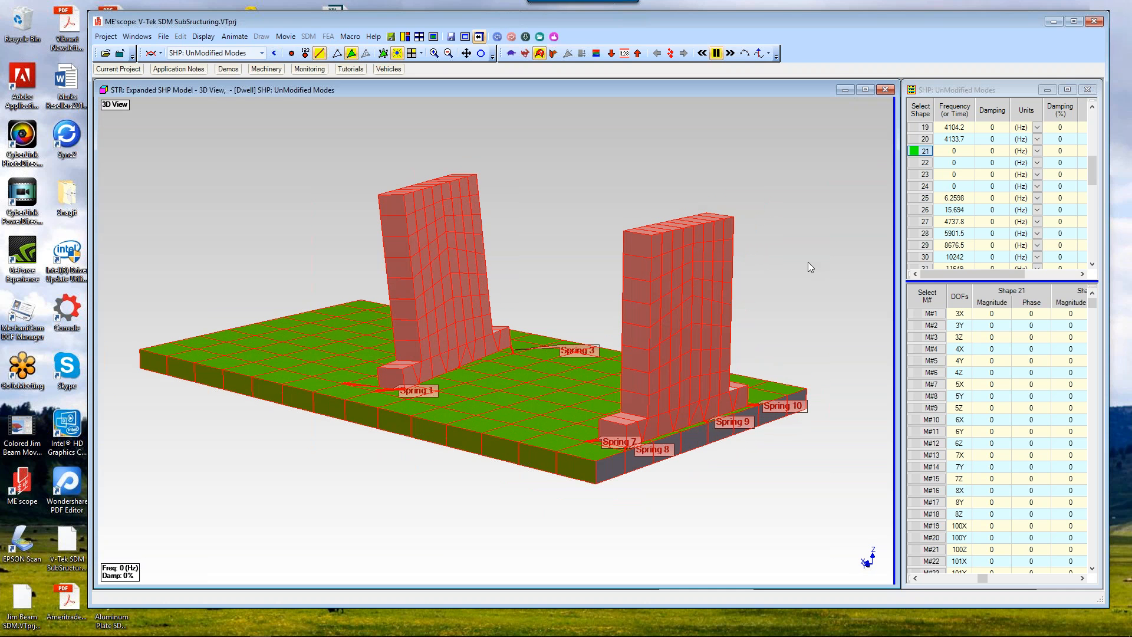
click(1091, 191)
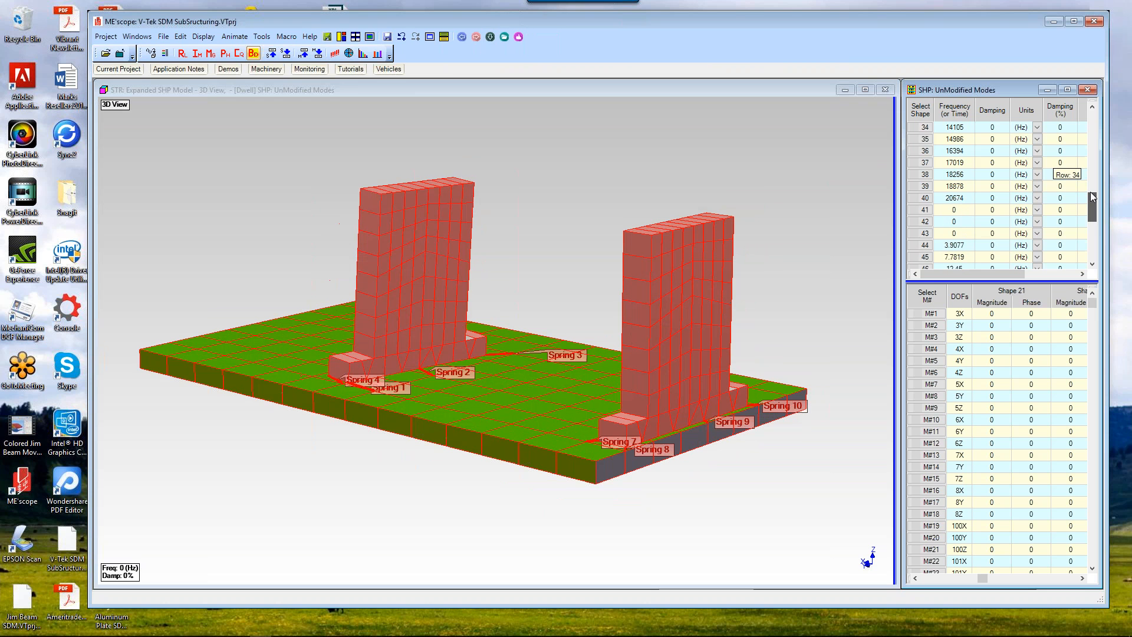
drag(1091, 192, 1091, 120)
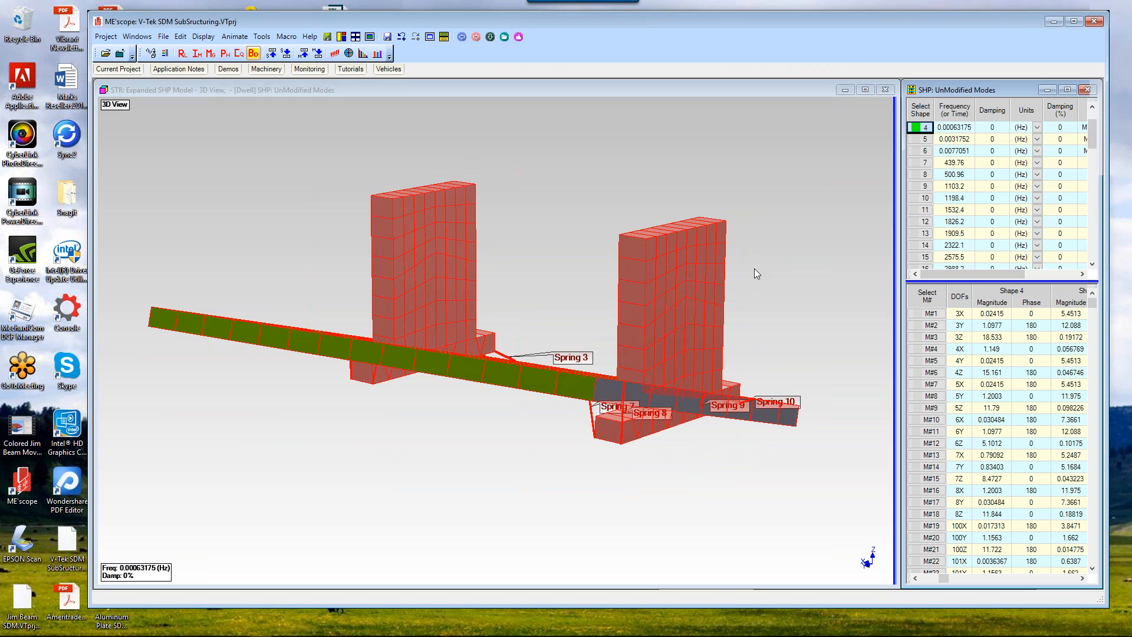
click(755, 274)
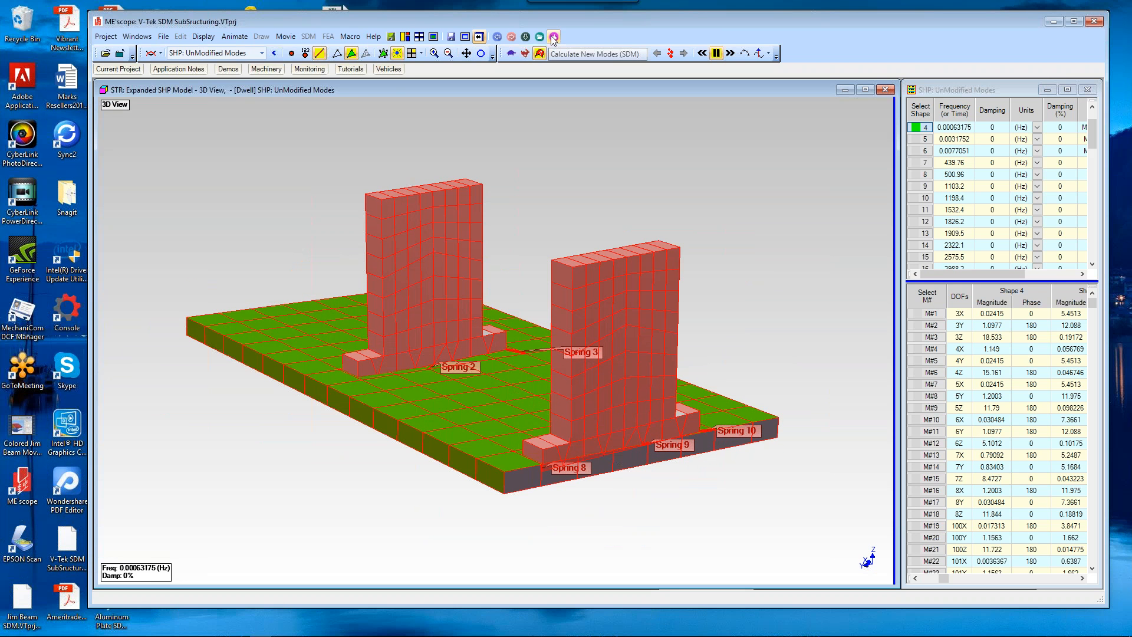
Step: Run the Calculate New Modes (SDM) macro using 36 stiffeners between the bearing blocks and base plate
click(553, 38)
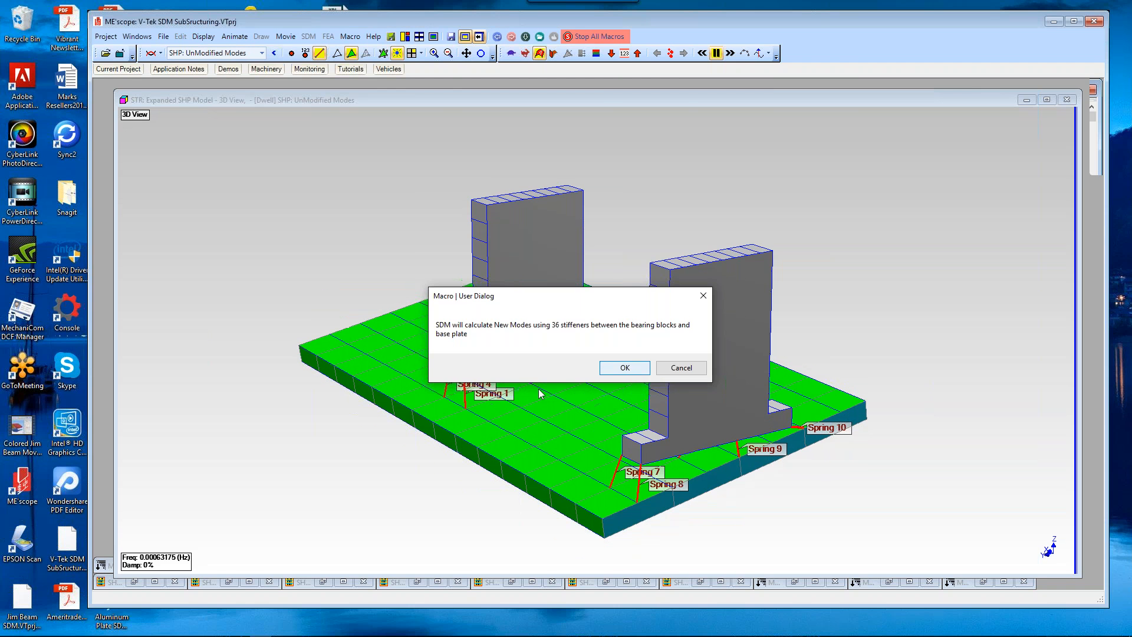
key(Return)
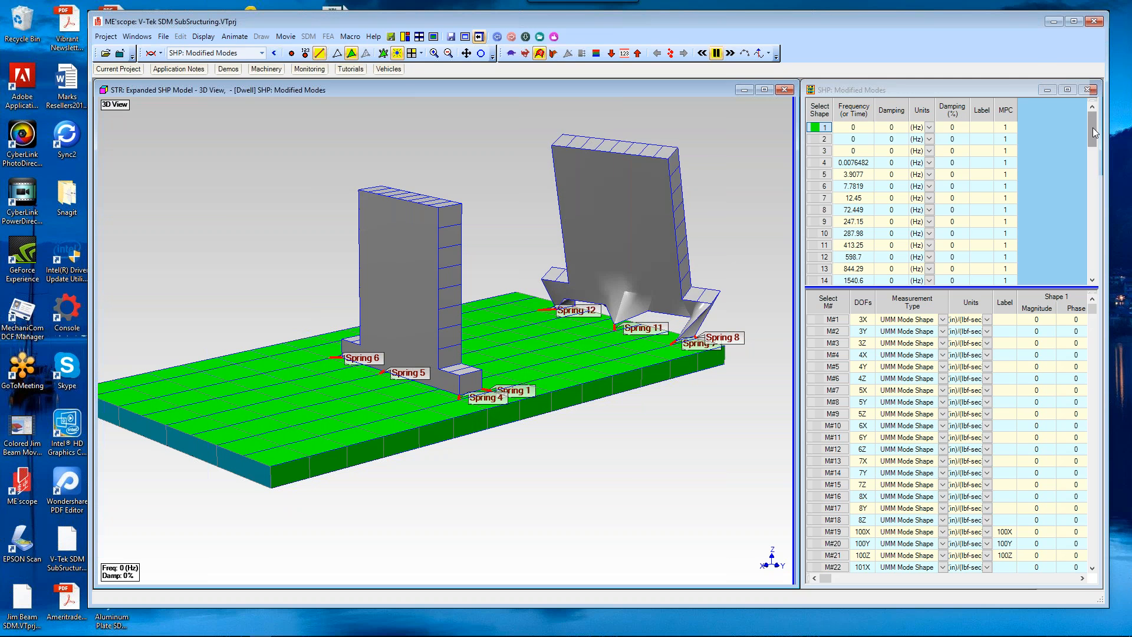
mouse_move(1092, 127)
mouse_down()
mouse_move(1091, 229)
mouse_move(1095, 146)
mouse_up()
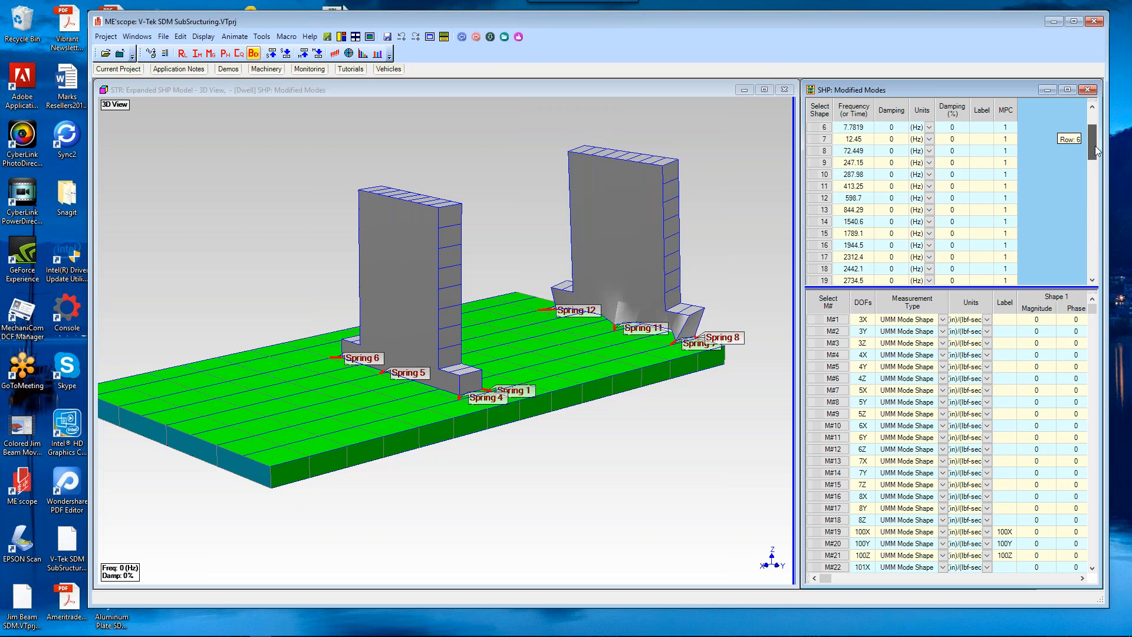
scroll(691, 256, up, 1)
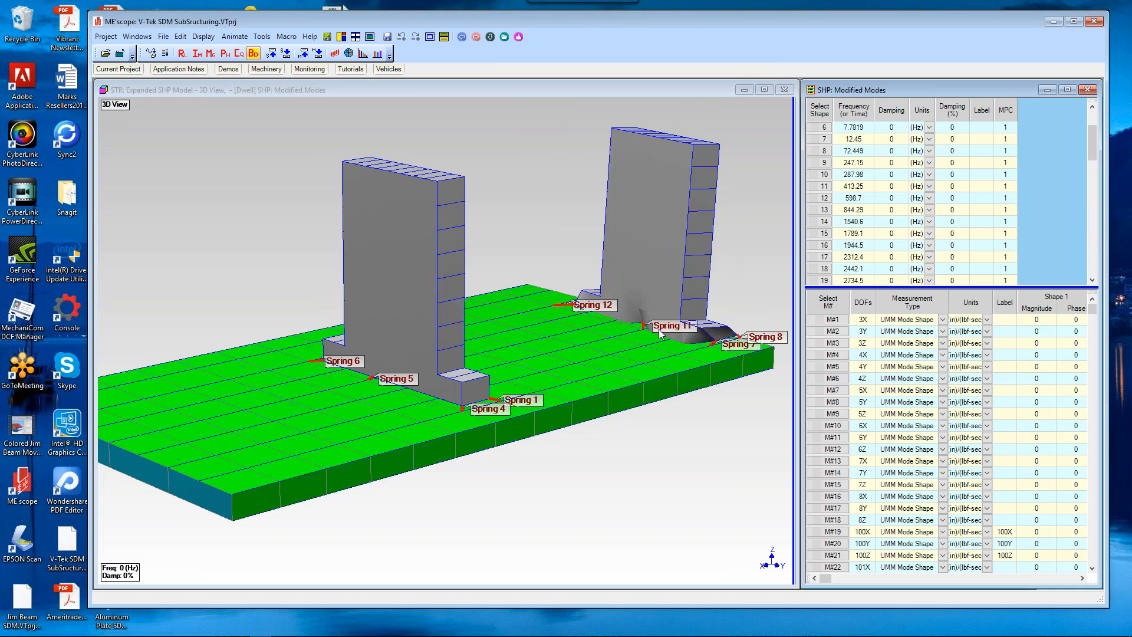
Step: Animate modified mode shapes 1 and 5 on the model
drag(646, 341, 424, 339)
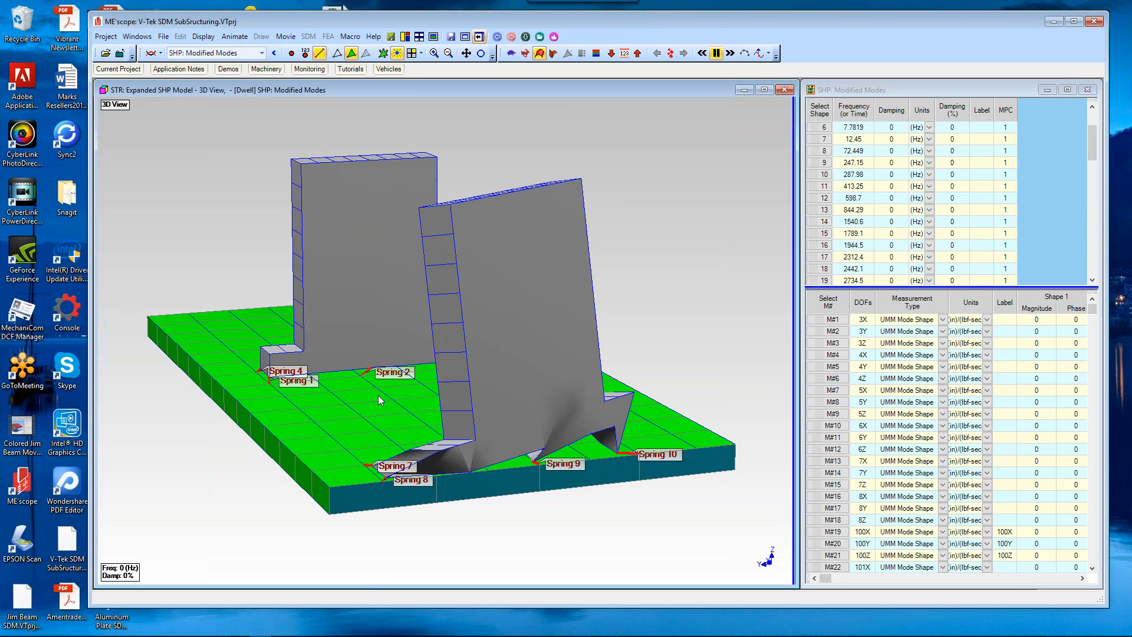
drag(419, 394, 433, 390)
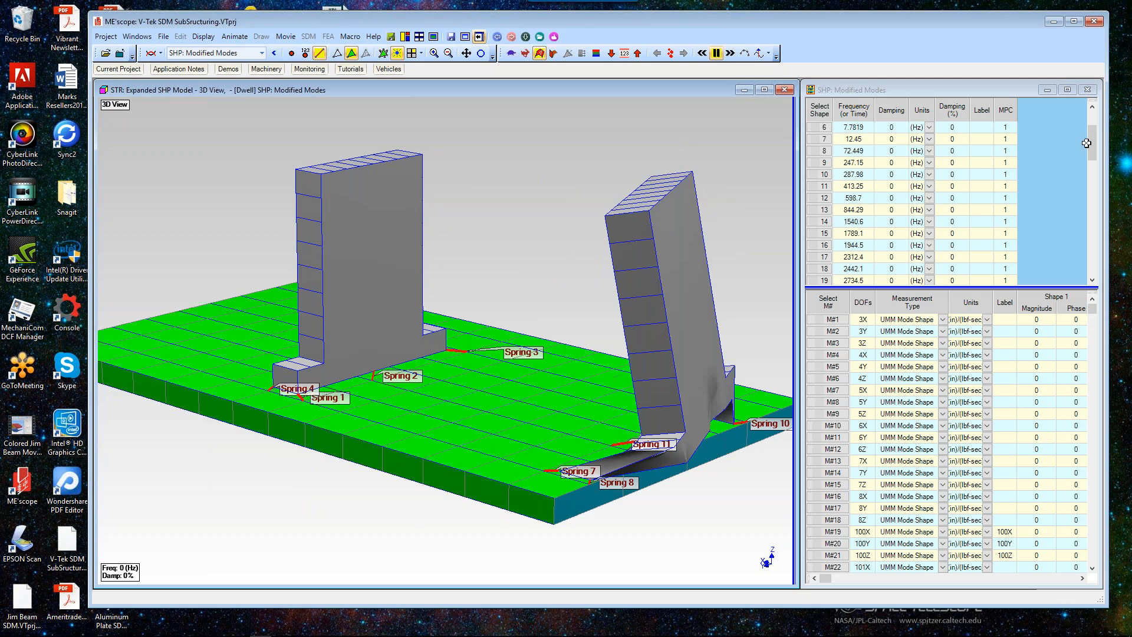
scroll(826, 177, up, 2)
click(824, 163)
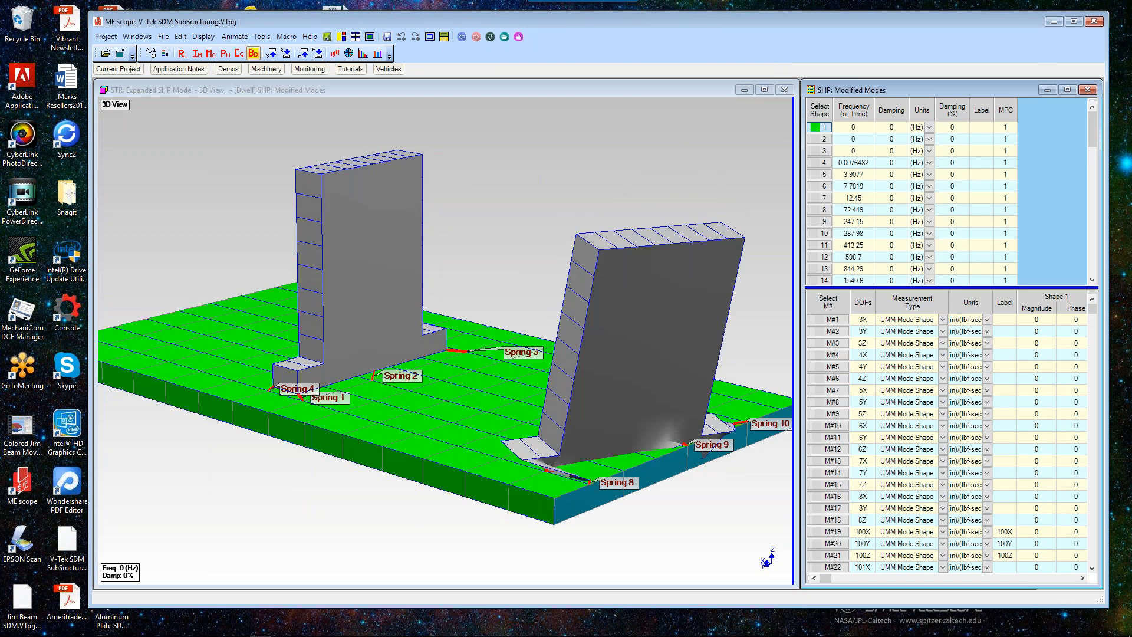
click(825, 175)
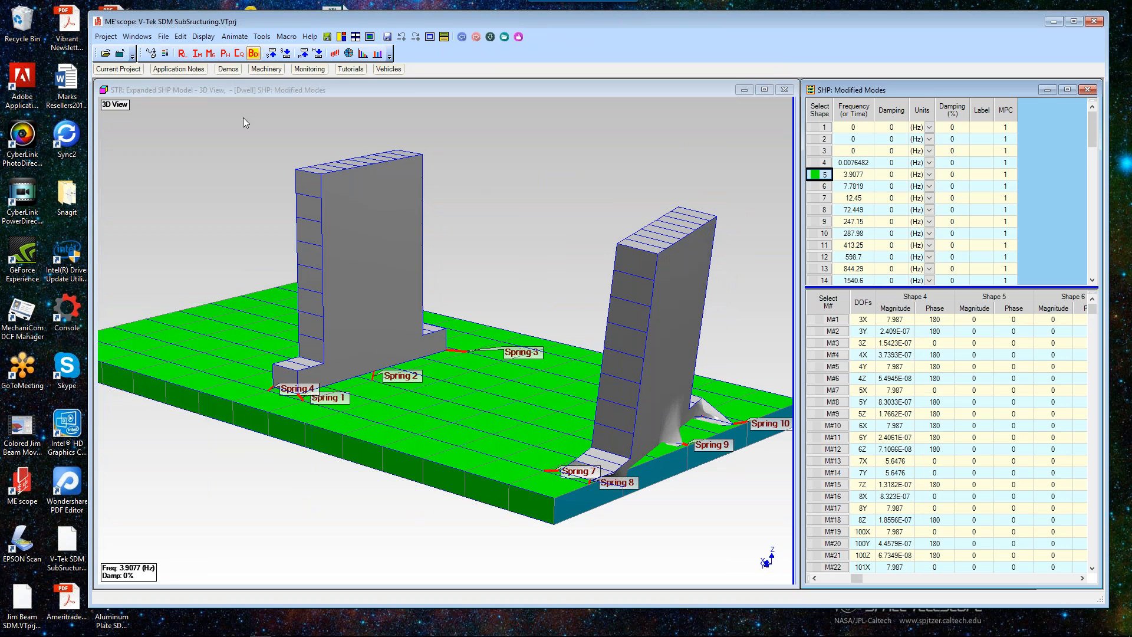
Step: Close the current project and reopen V-Tek SDM SubStructuring.VTprj from the recent projects list
click(106, 36)
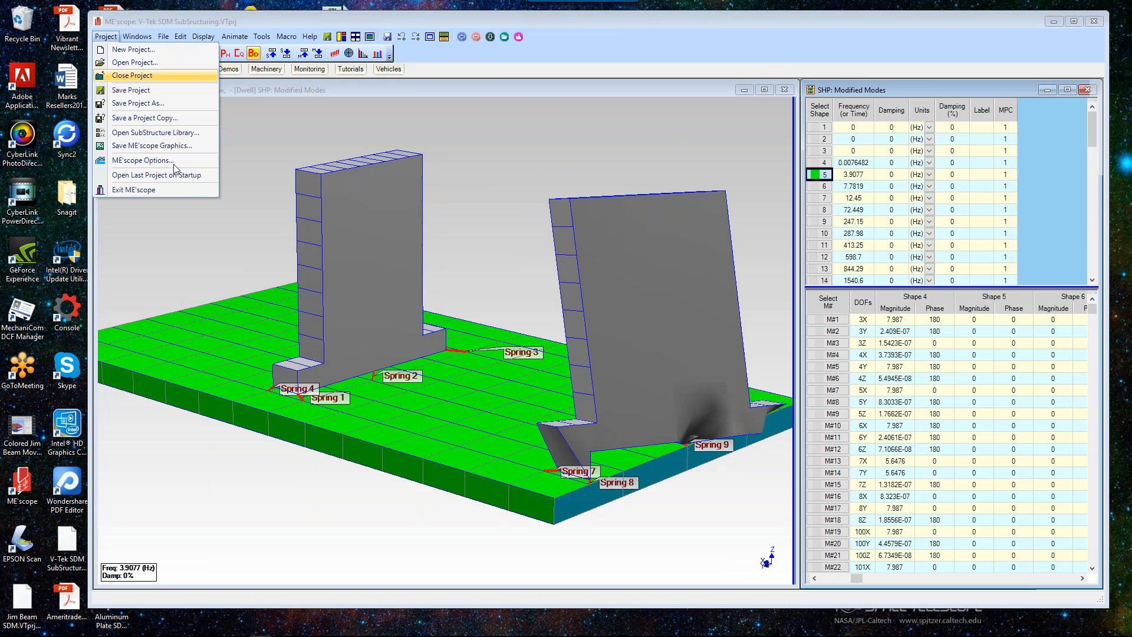
click(133, 75)
click(524, 368)
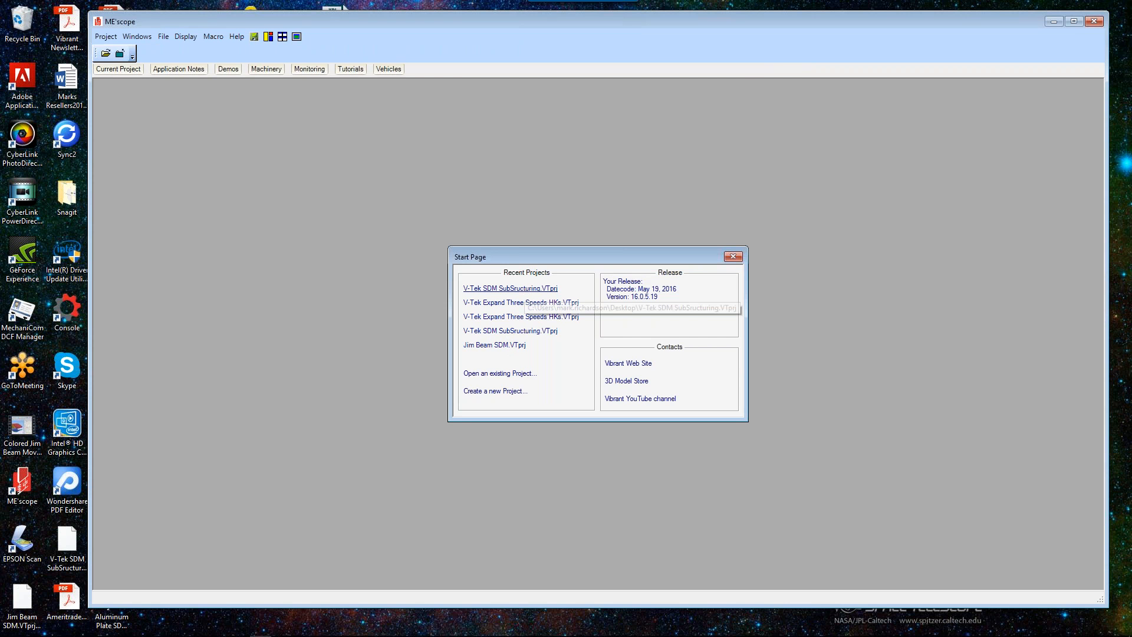
click(510, 289)
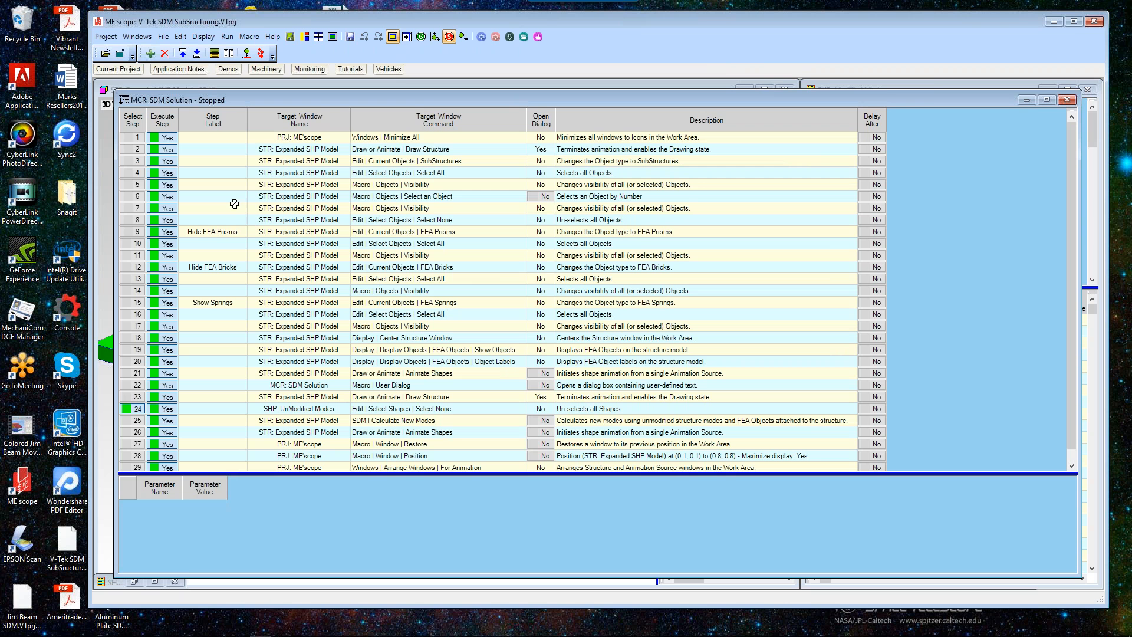
Step: Rerun the SDM Solution macro and accept calculating new modes with 36 stiffeners between bearing blocks and base plate
click(537, 38)
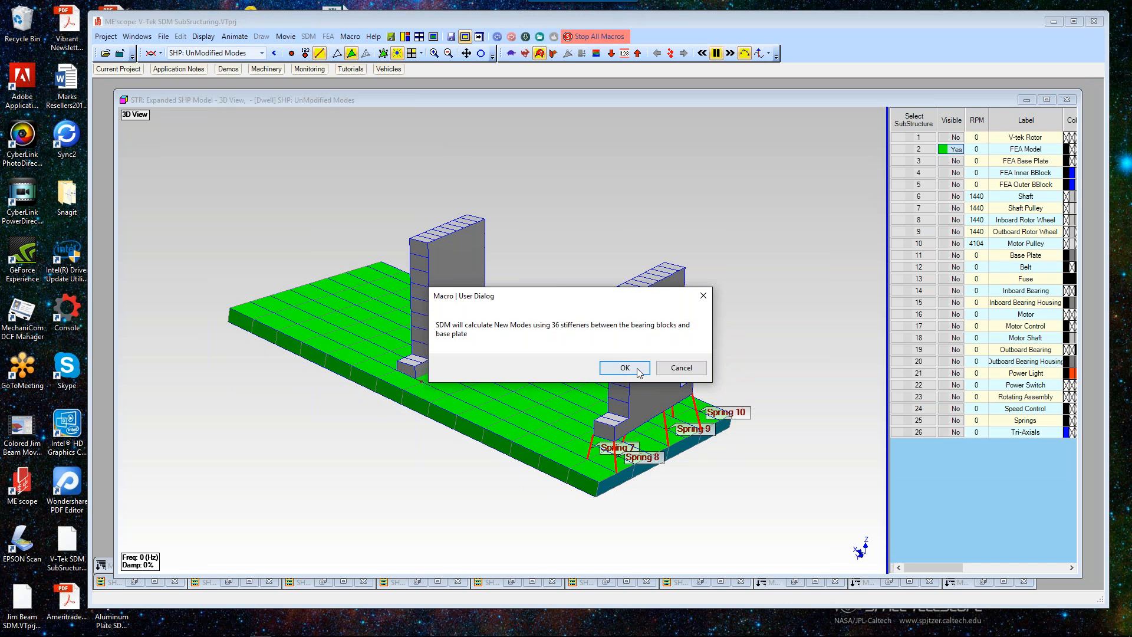
click(638, 370)
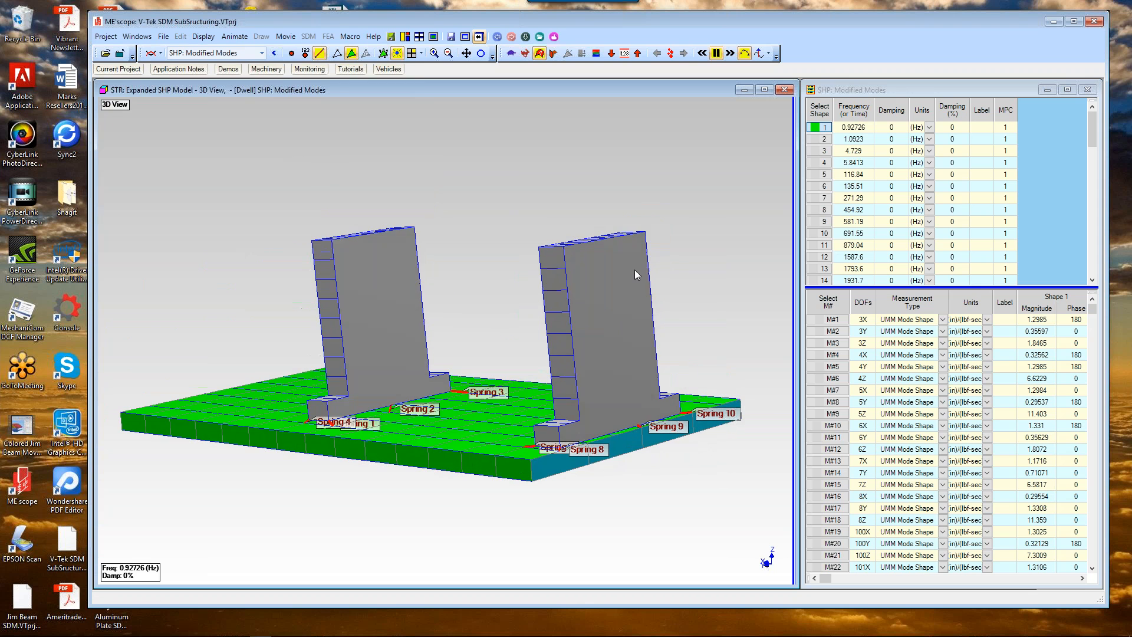
Step: Animate modified mode shapes 3, 1 and 2, orbiting the model to view each deformation
click(817, 150)
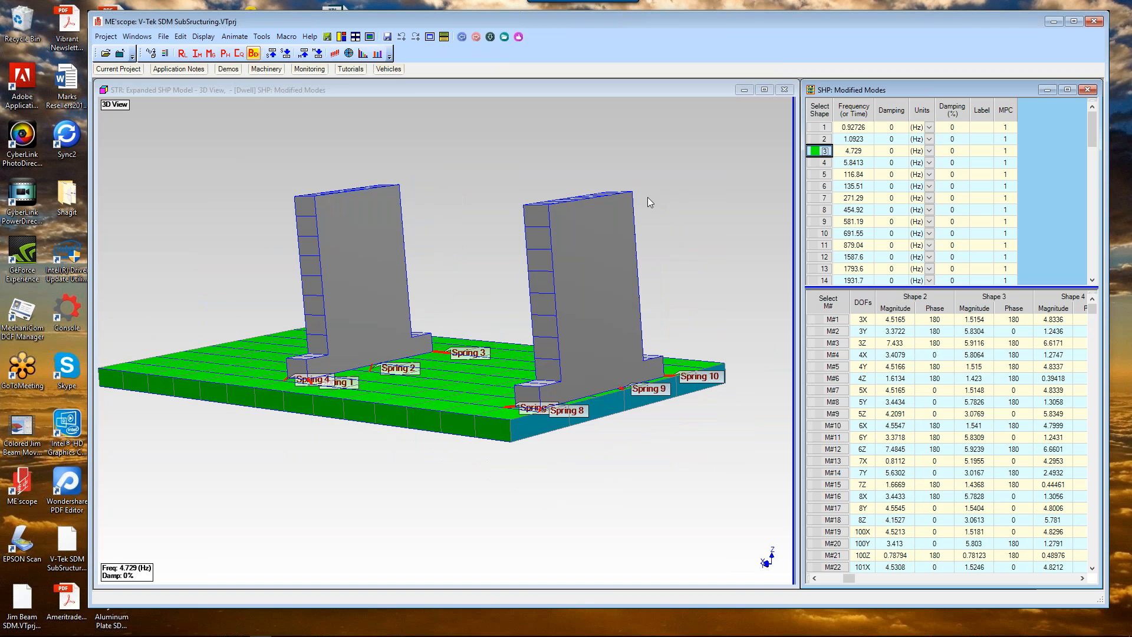
drag(741, 193, 769, 170)
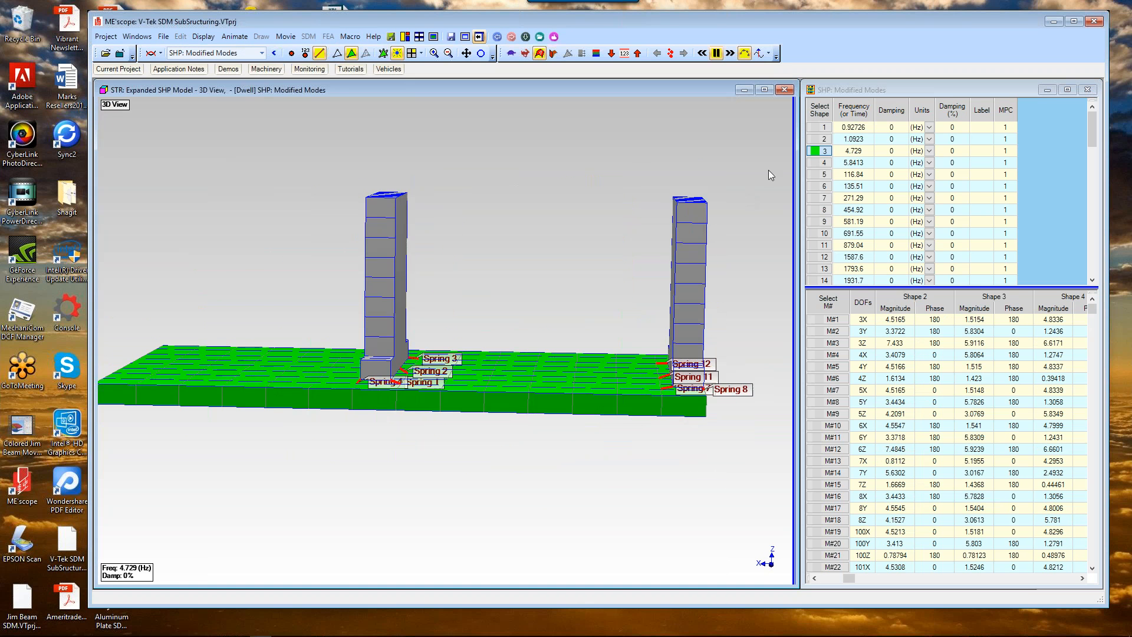
click(817, 127)
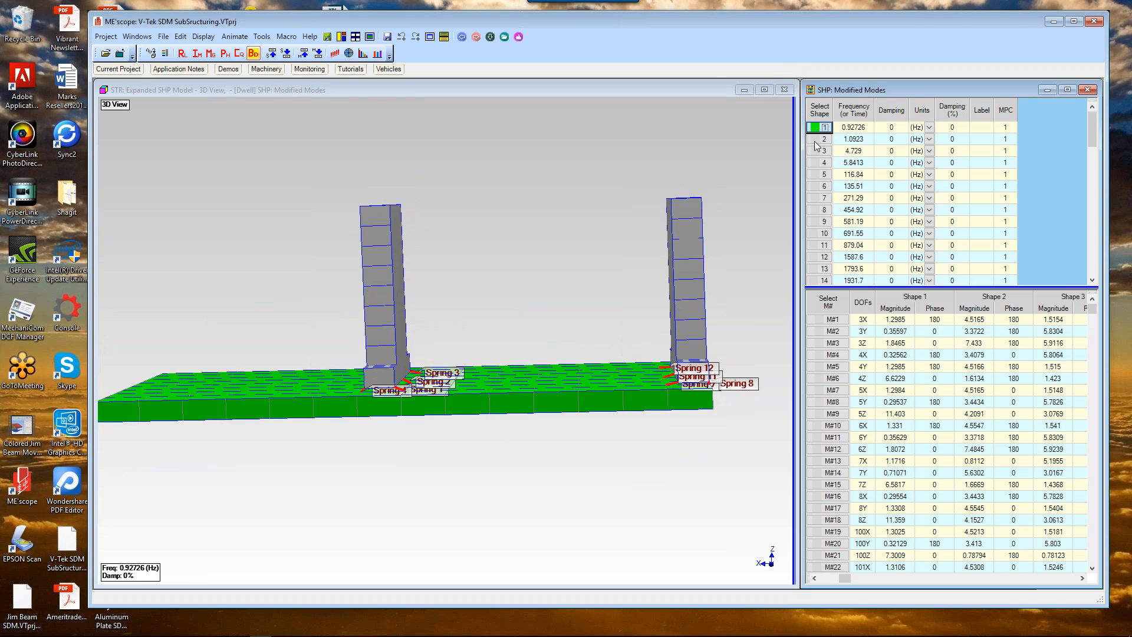
click(690, 186)
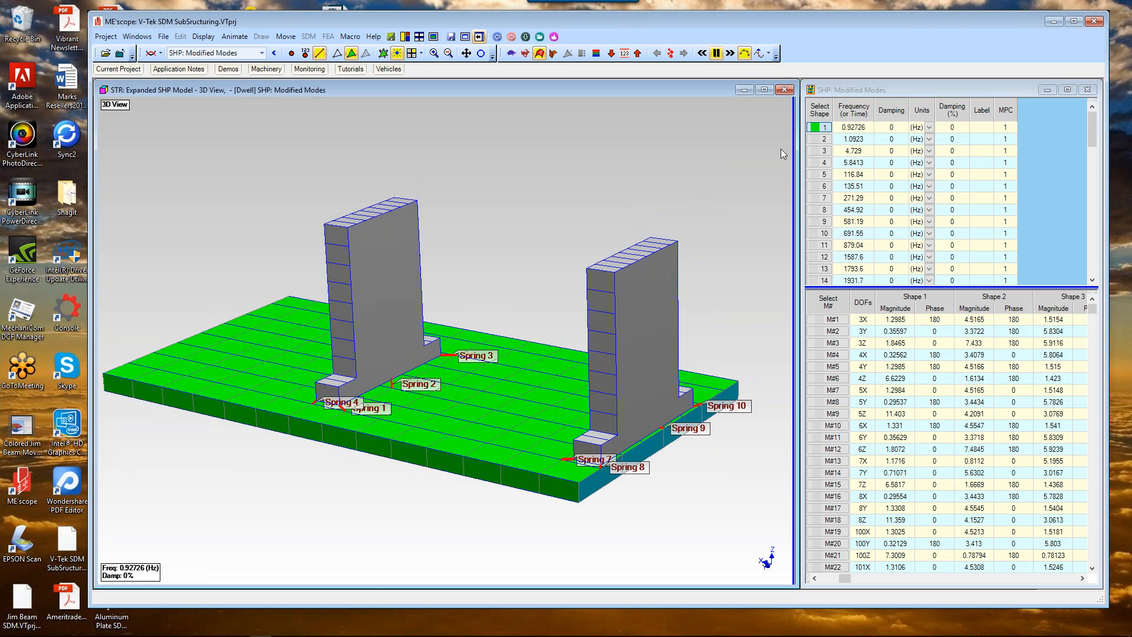
click(822, 140)
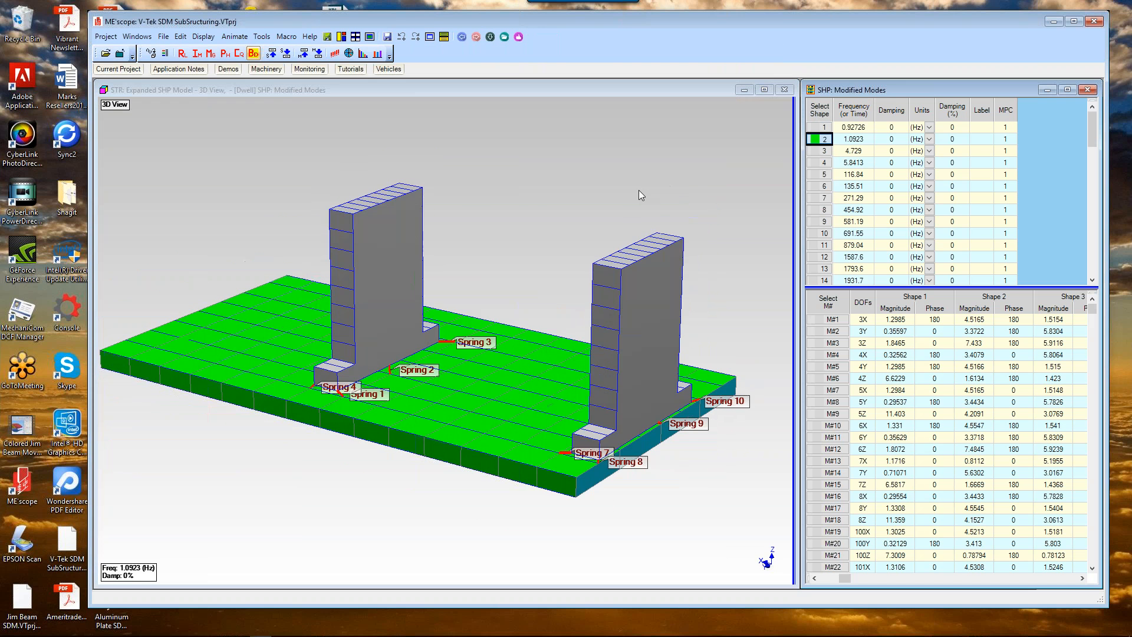
drag(554, 214, 529, 194)
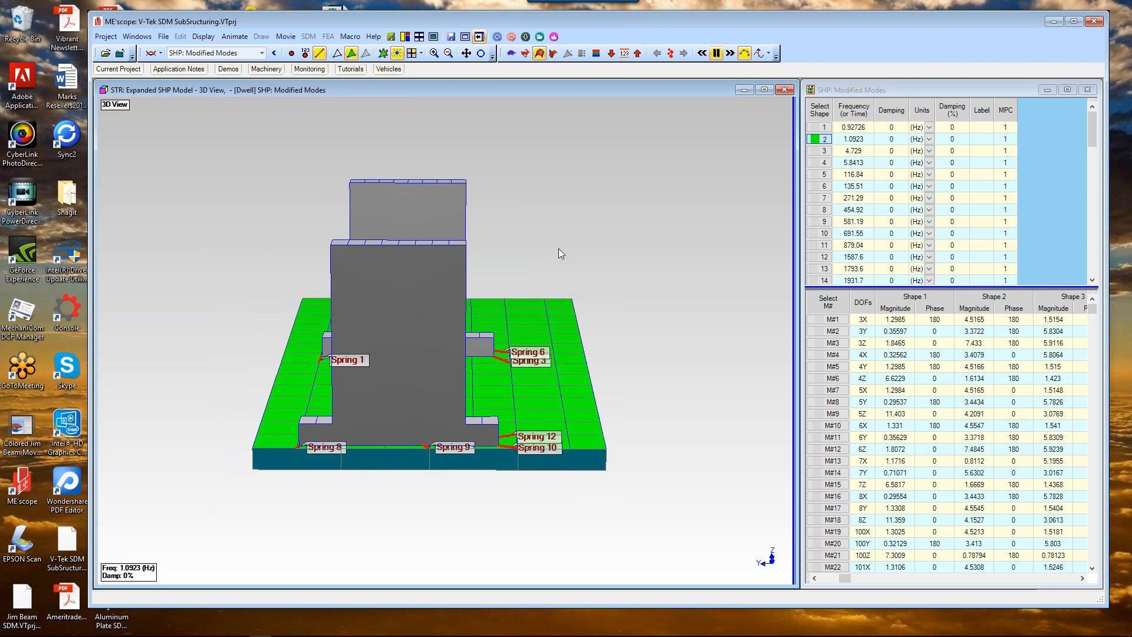
Step: Animate modified mode shapes 3 and 4 while orbiting the model to inspect the deflection
click(824, 150)
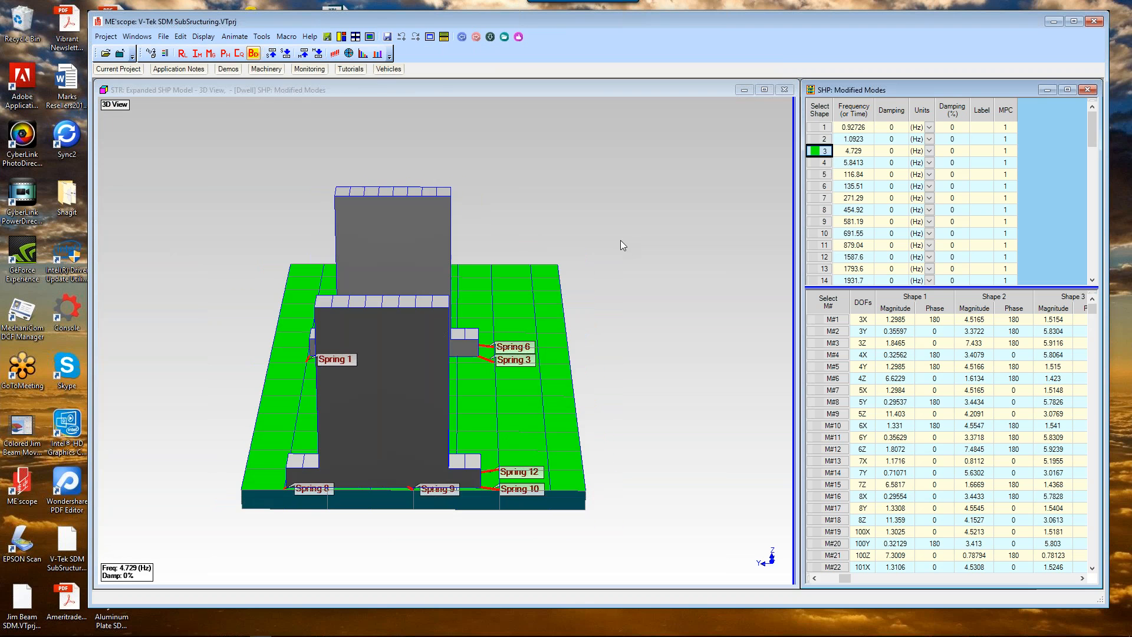
drag(621, 240, 784, 221)
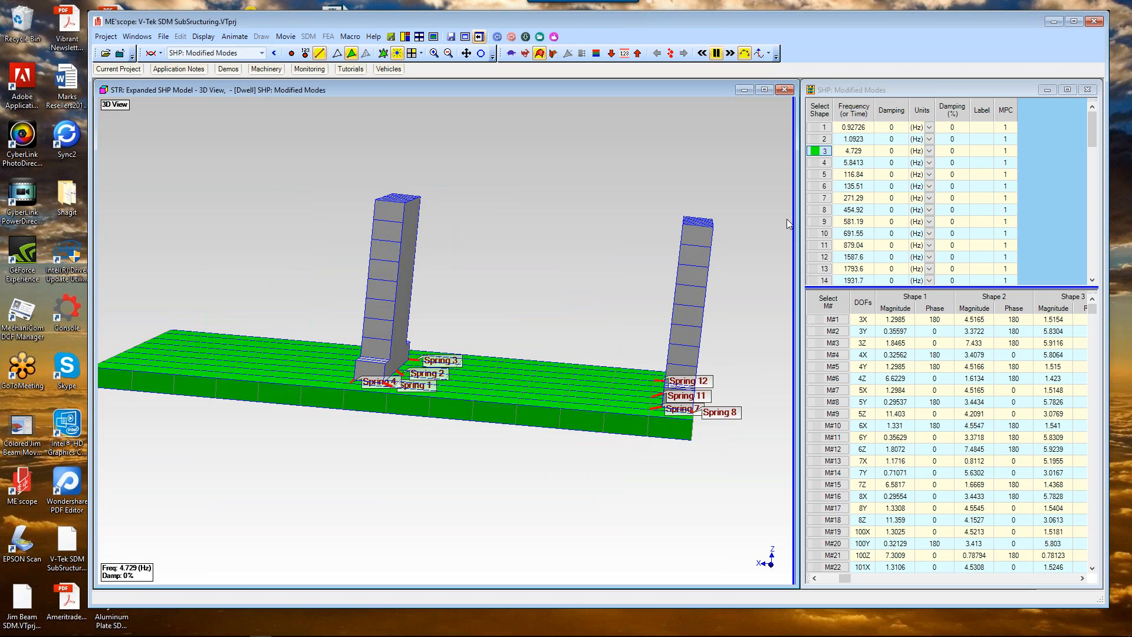
drag(788, 218, 746, 228)
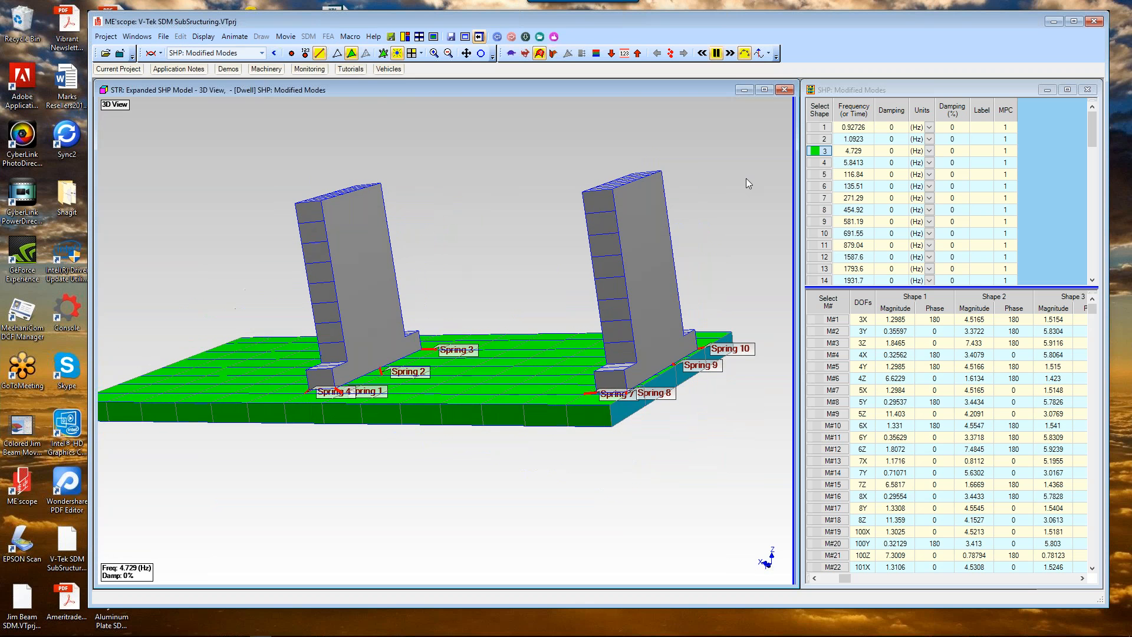
click(824, 165)
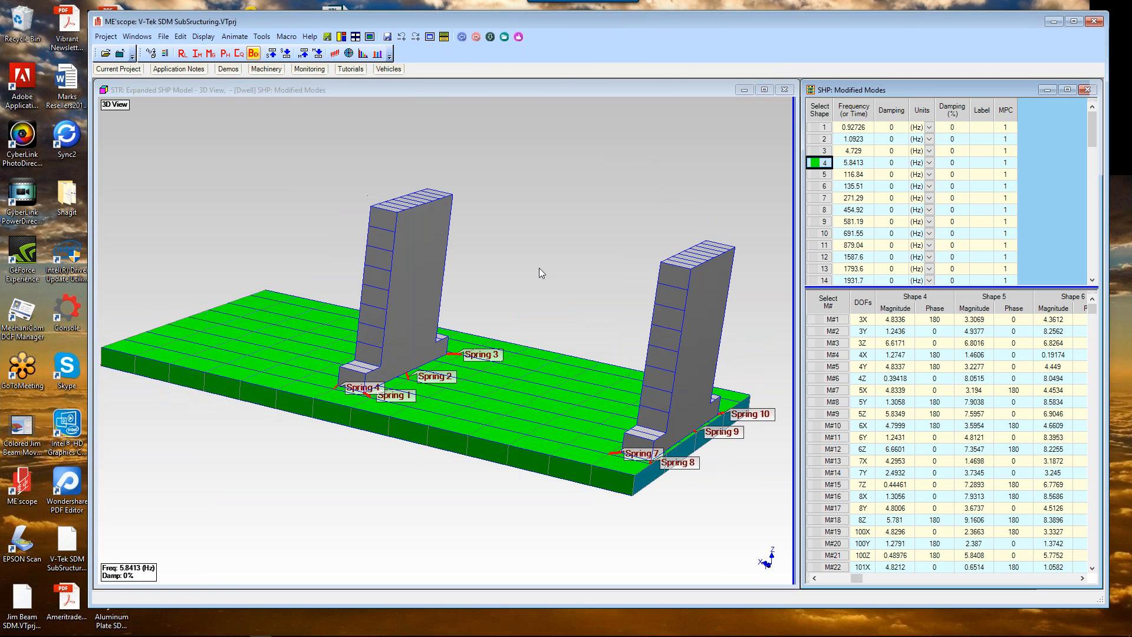
drag(539, 268, 578, 258)
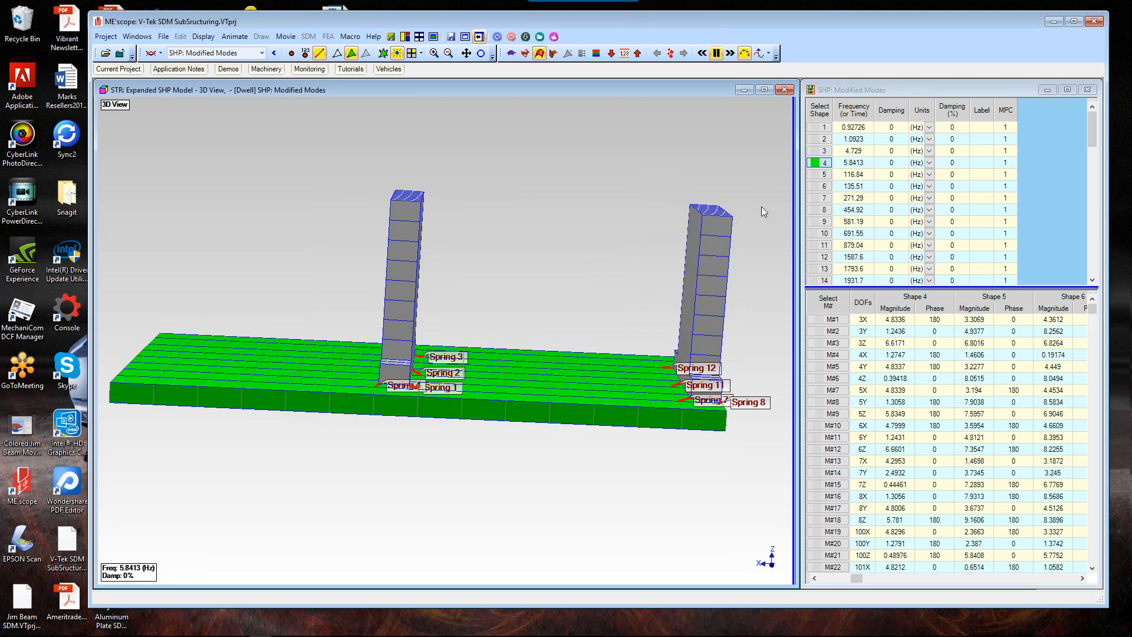
Step: Animate modified mode shapes 5 and 6, rotating the model to view them edge-on
click(820, 175)
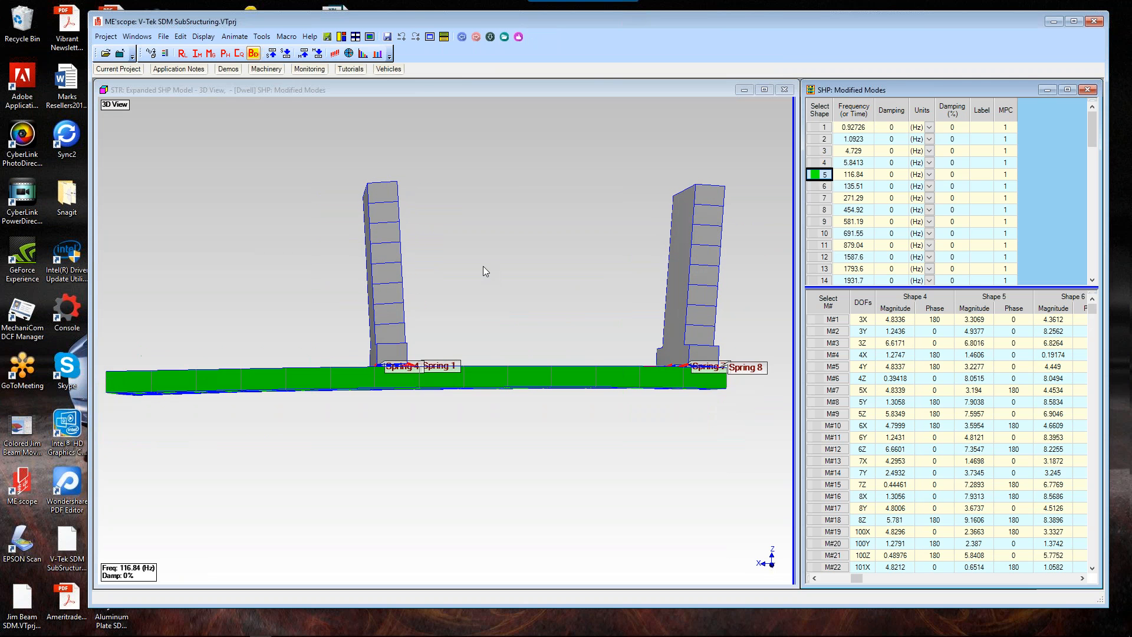
drag(483, 267, 412, 279)
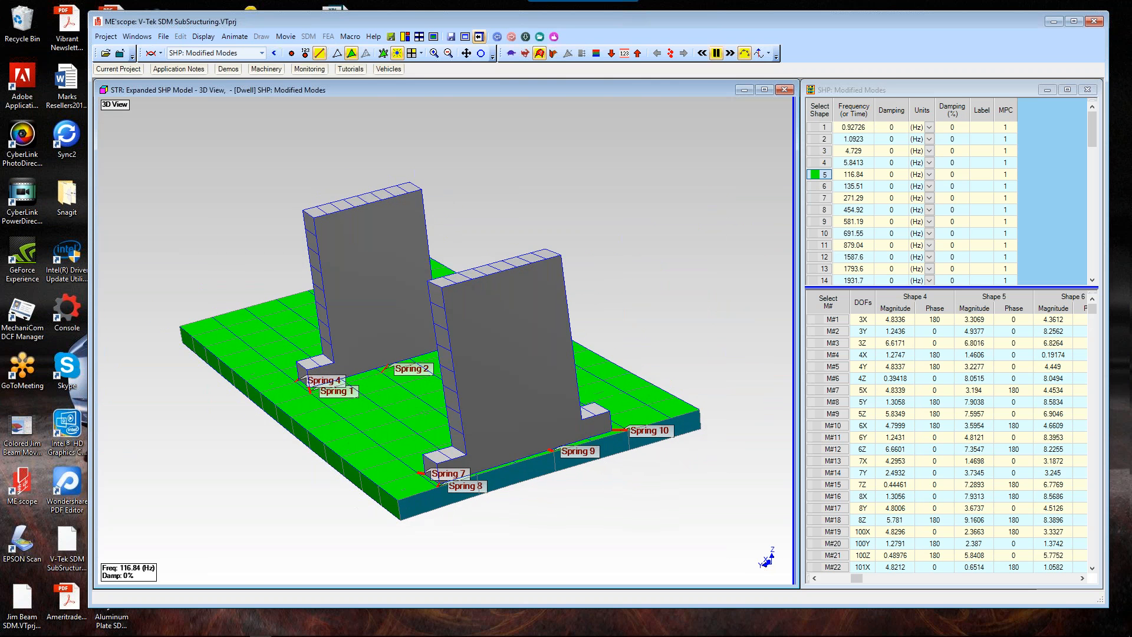
click(824, 186)
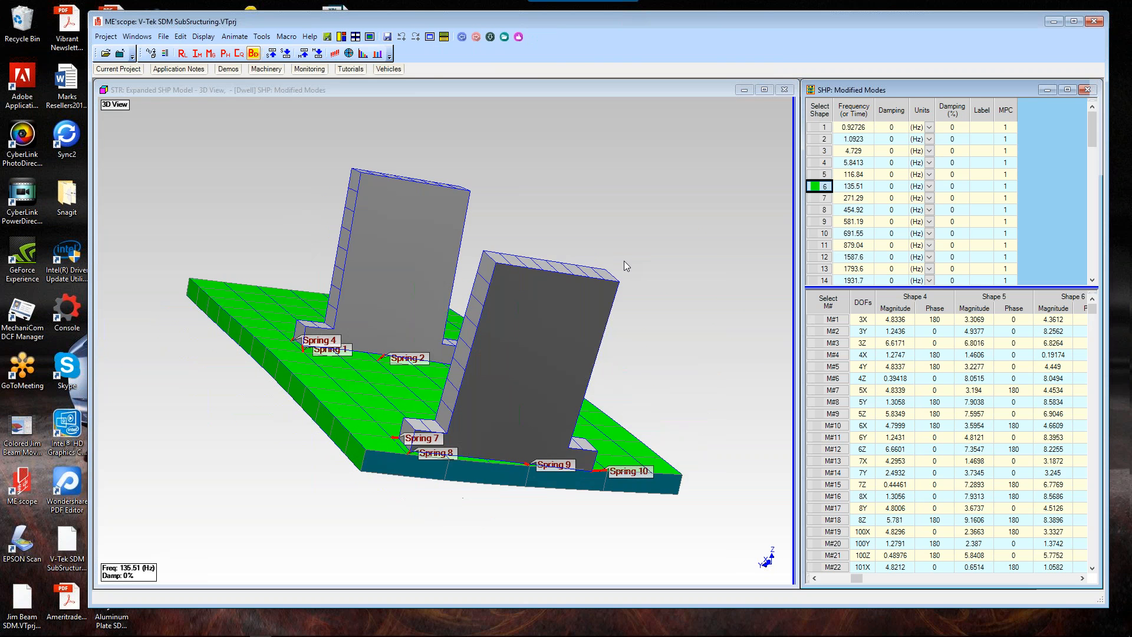
drag(624, 260, 758, 263)
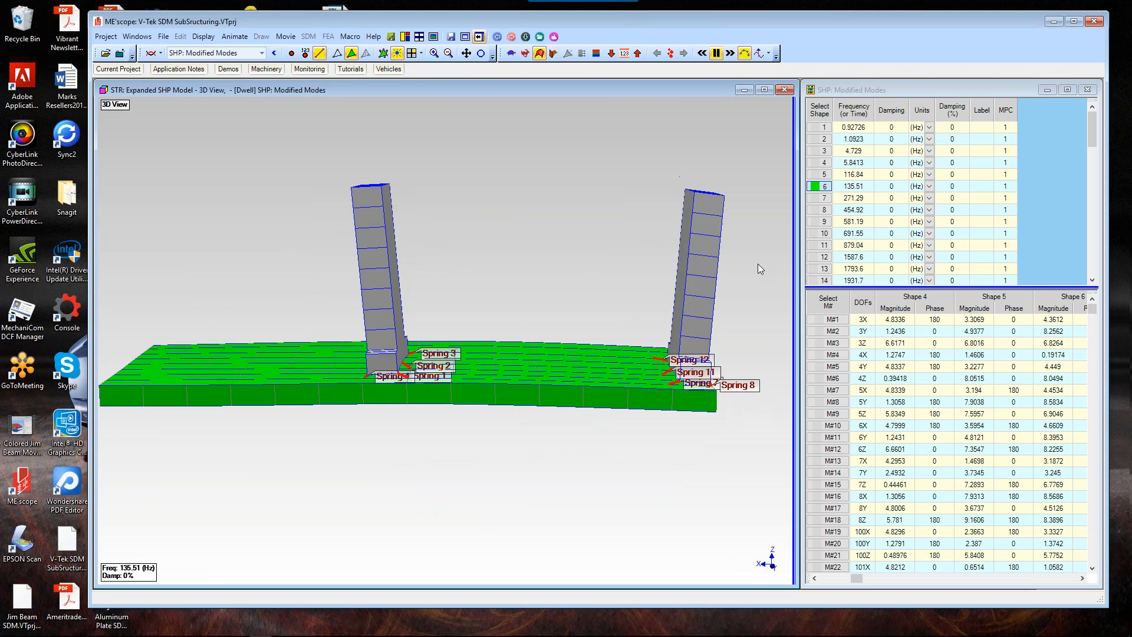
drag(759, 263, 597, 284)
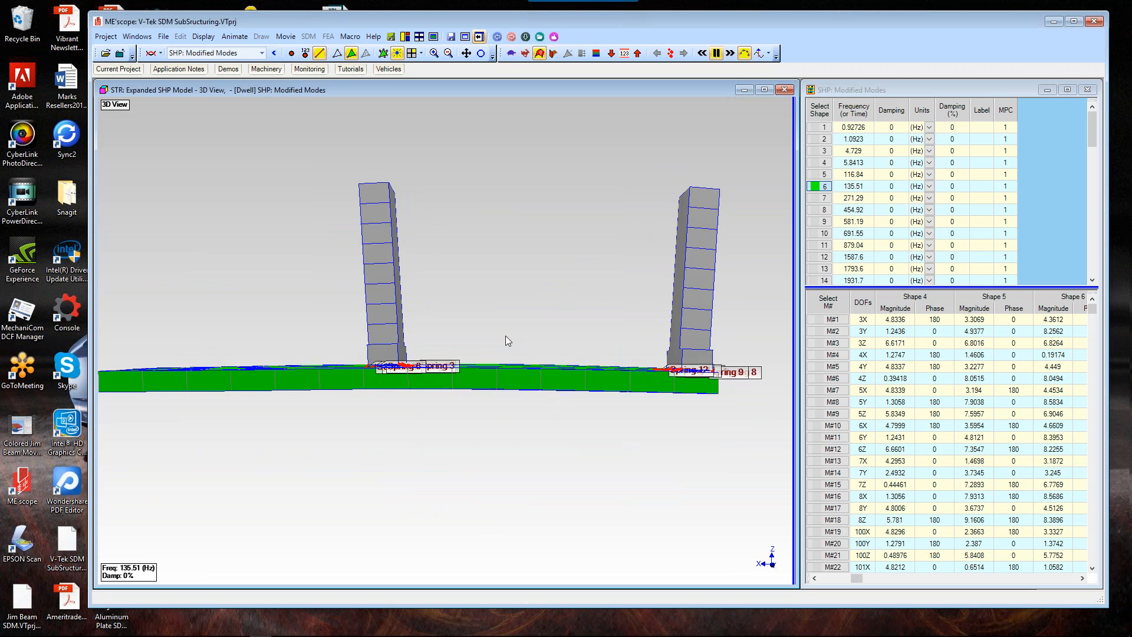
Step: Animate modified mode shapes 7 and 8, orbiting the model to examine the base plate bending and twisting
drag(508, 332, 574, 273)
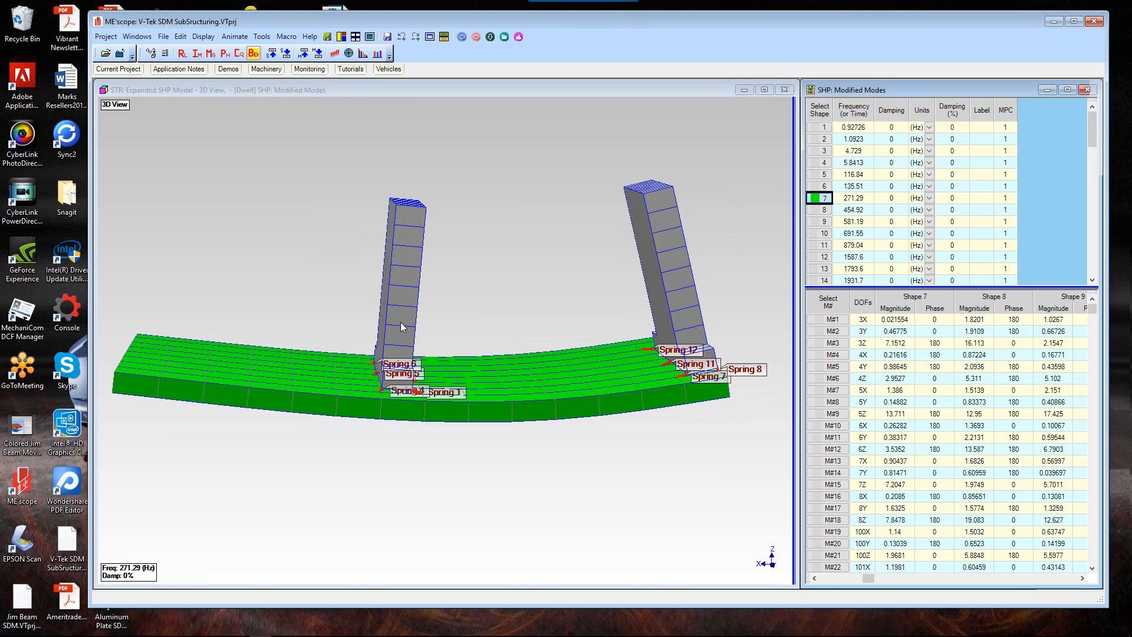
drag(401, 326, 437, 405)
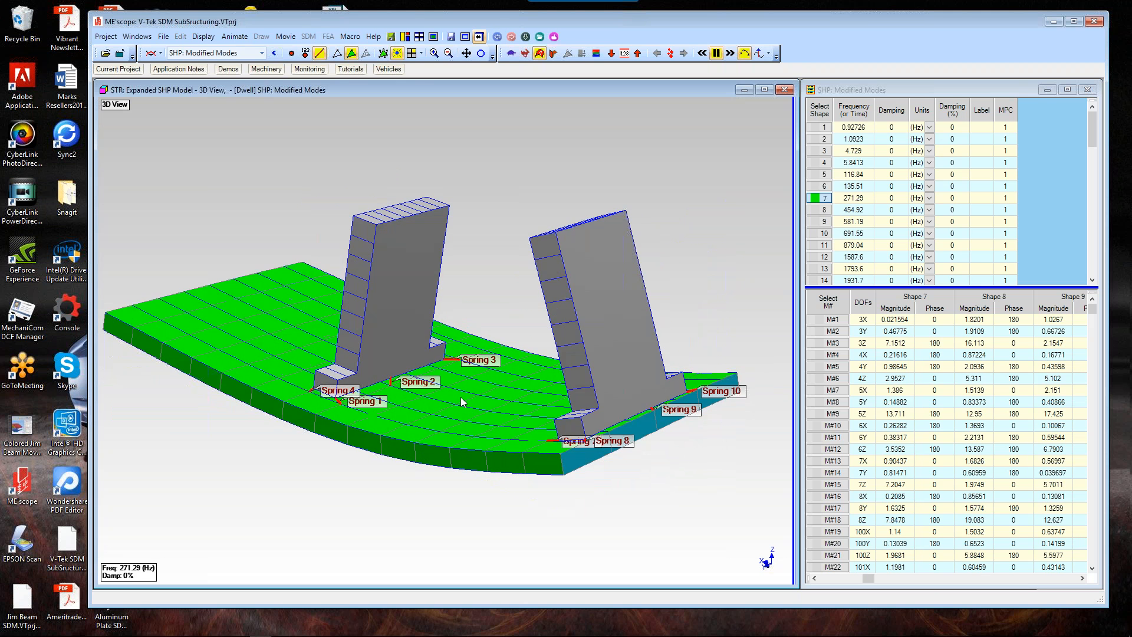
click(824, 211)
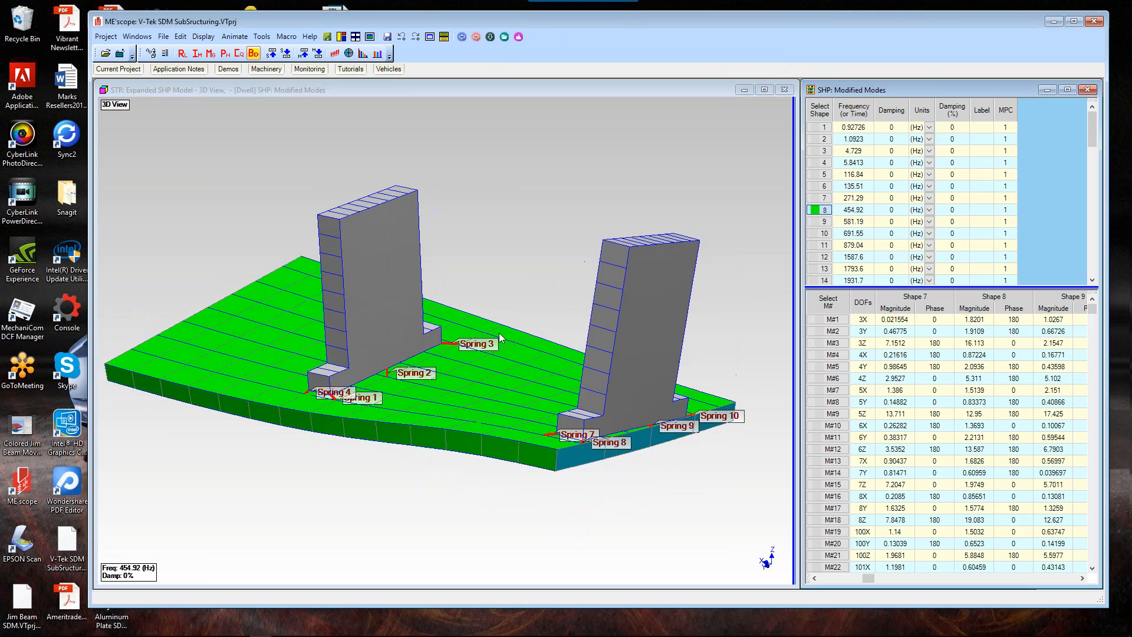
click(581, 319)
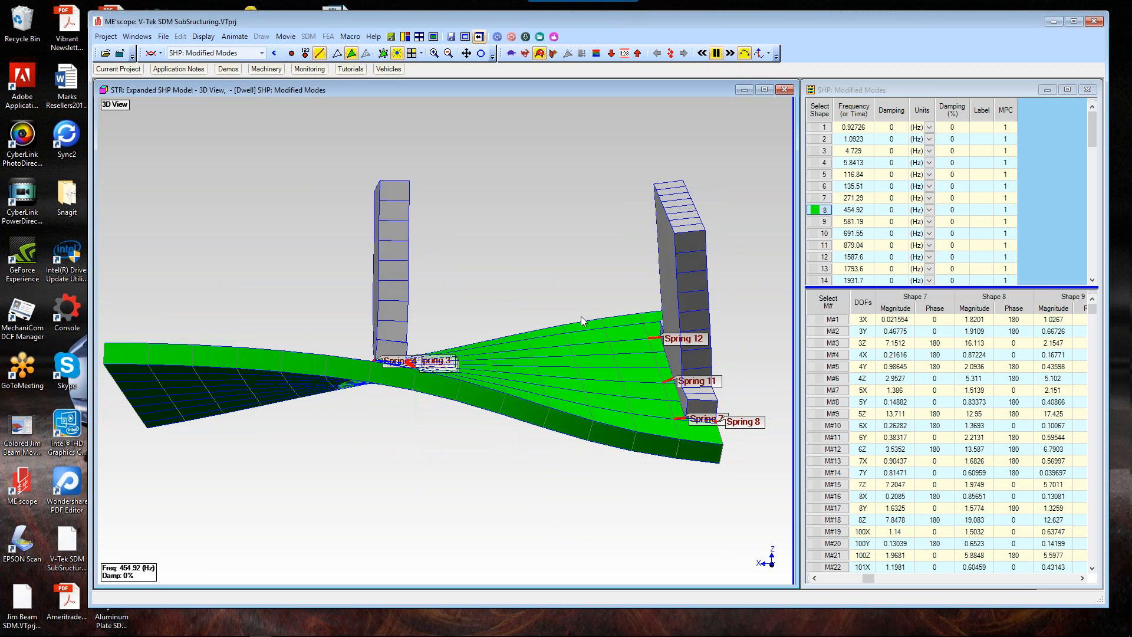
drag(582, 319, 400, 331)
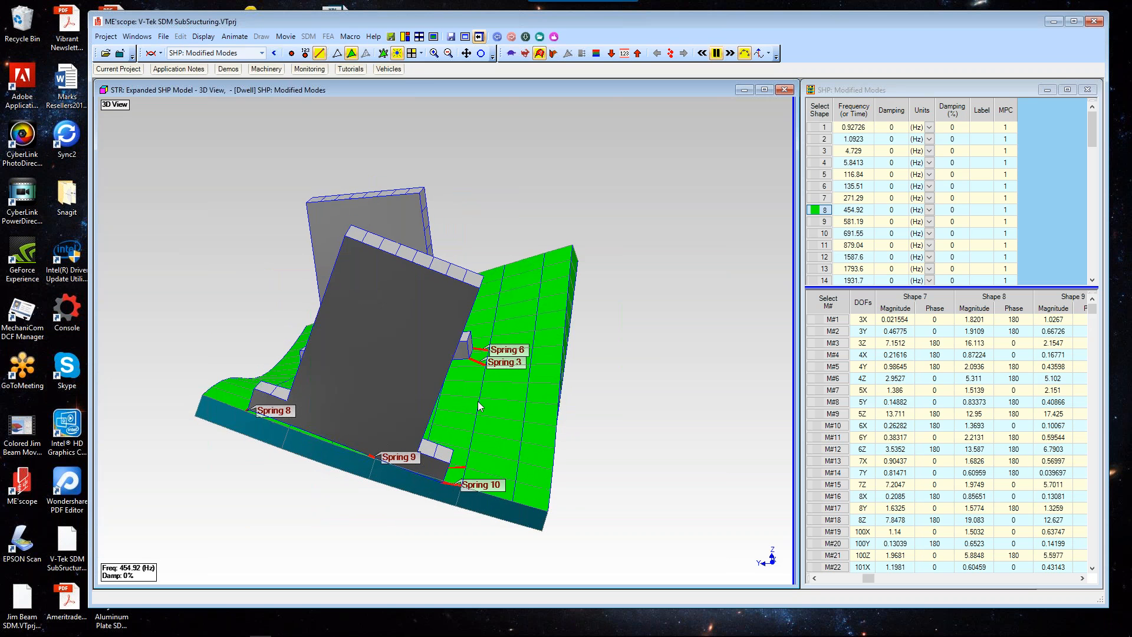
mouse_move(477, 401)
mouse_down()
mouse_move(567, 401)
mouse_move(494, 394)
mouse_up()
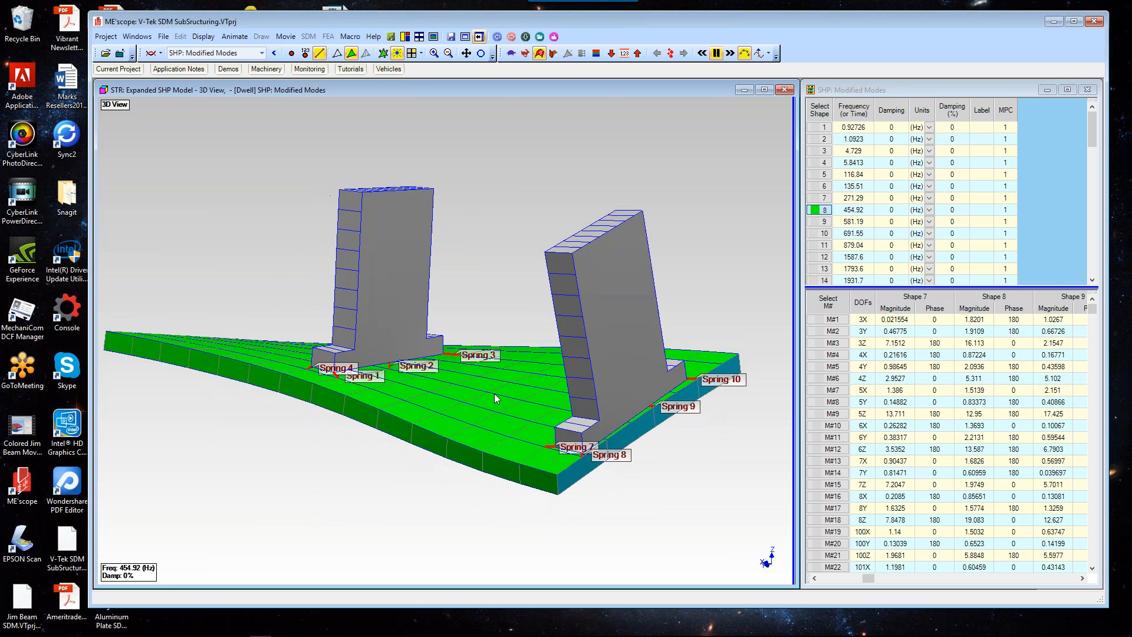
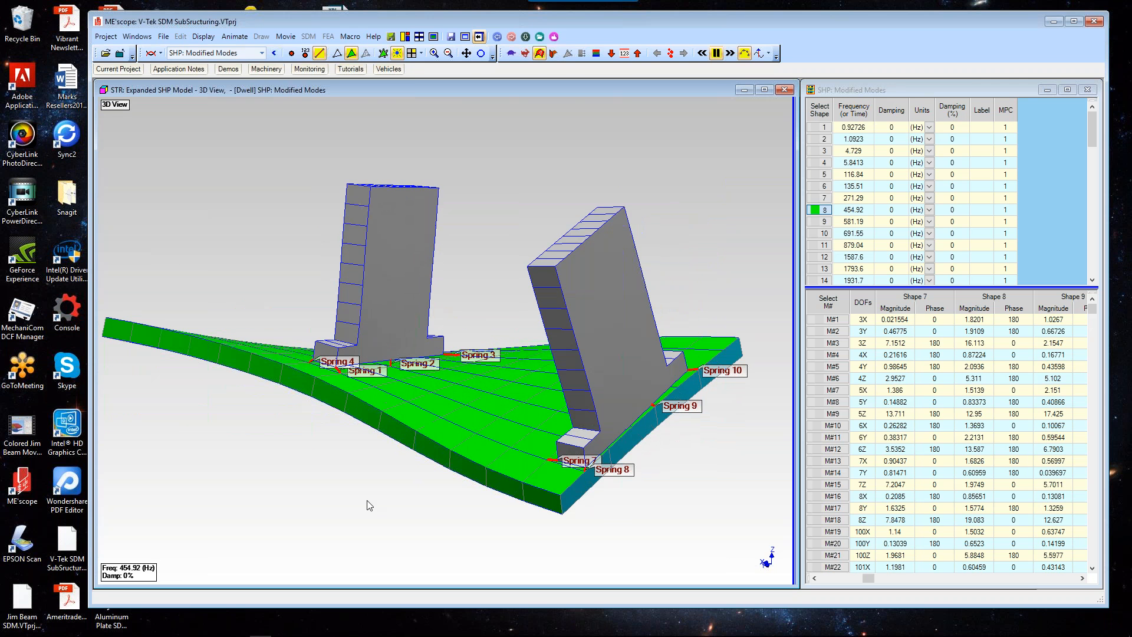
Step: Show the structure's points and switch to a wireframe display, orbiting the model to view the mode shape
drag(368, 500, 273, 532)
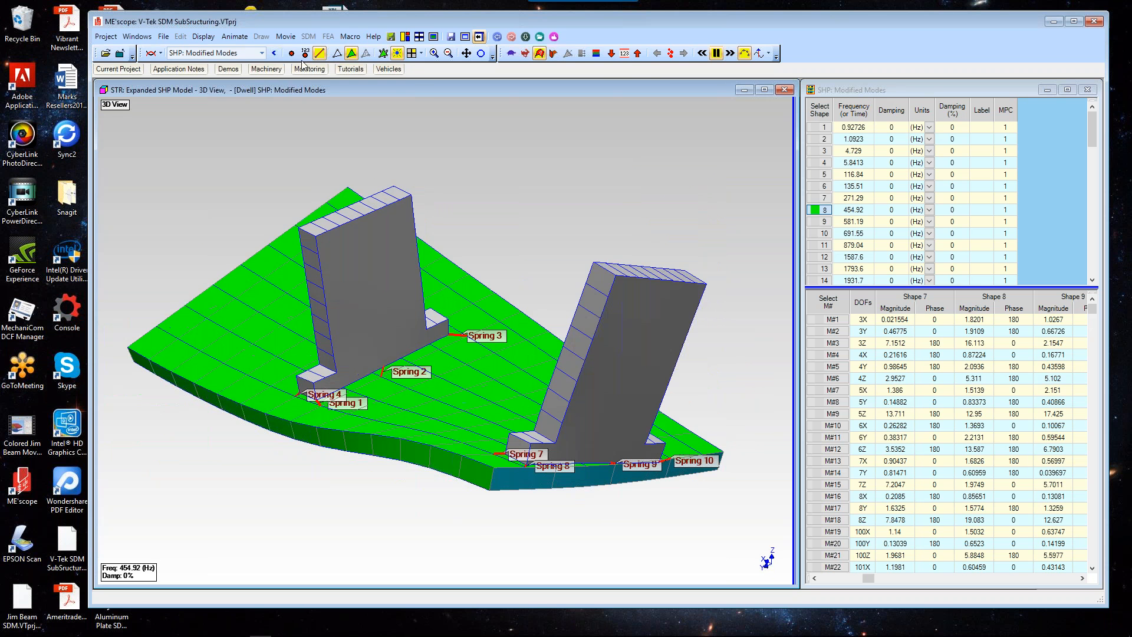
click(289, 53)
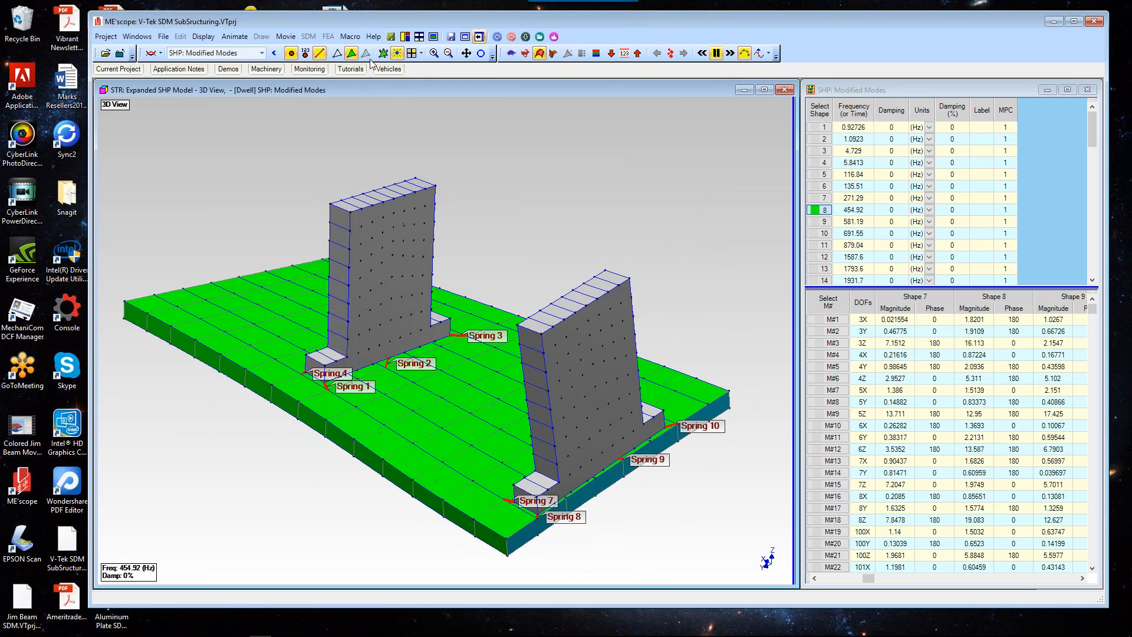
click(351, 53)
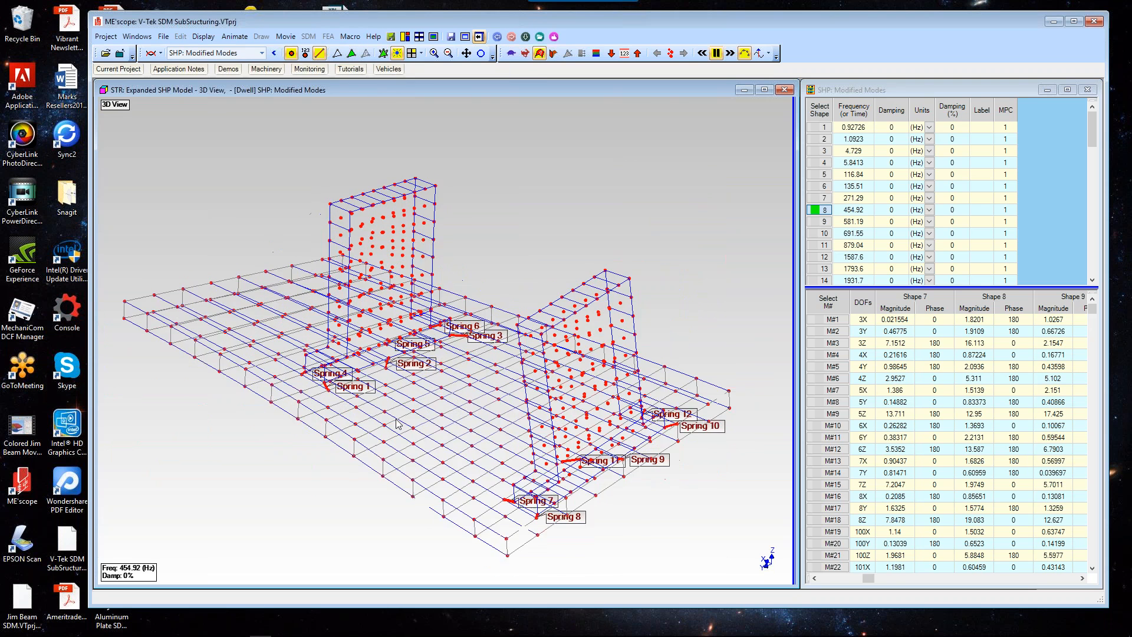
drag(395, 429, 543, 428)
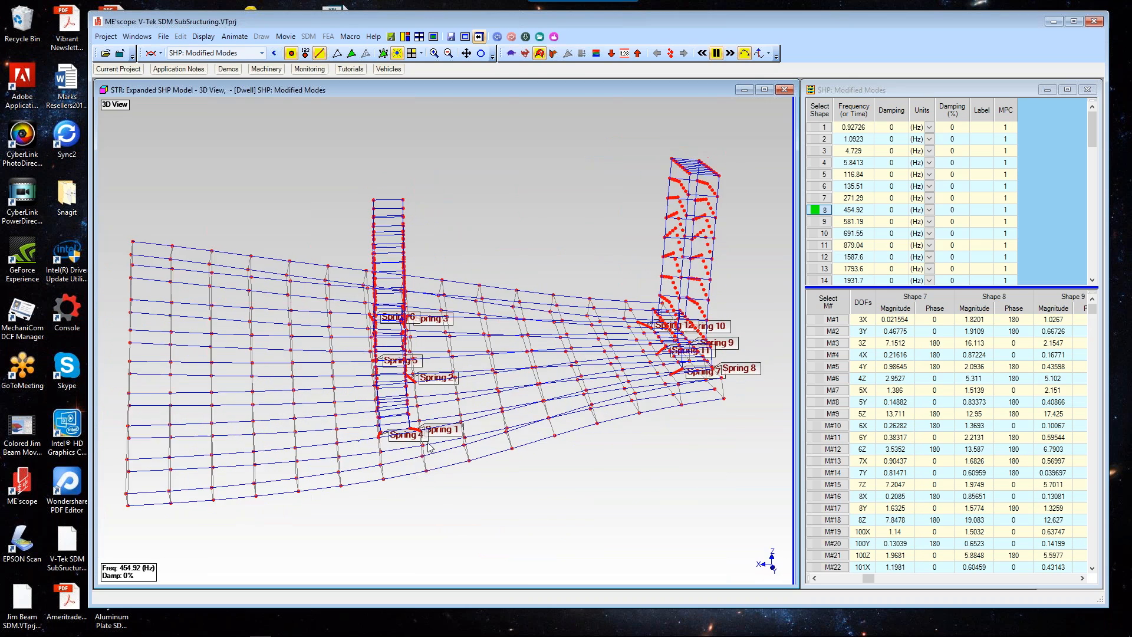
drag(429, 447, 241, 475)
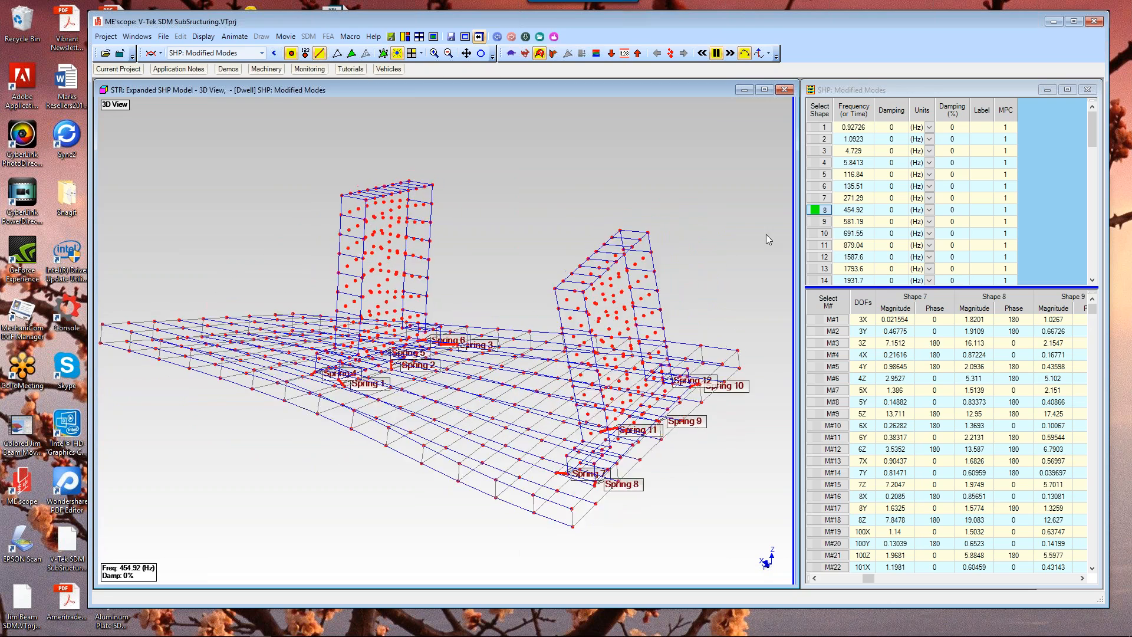
Step: Animate modified mode shapes 9 and 10, scrolling through the full list of modes
click(820, 222)
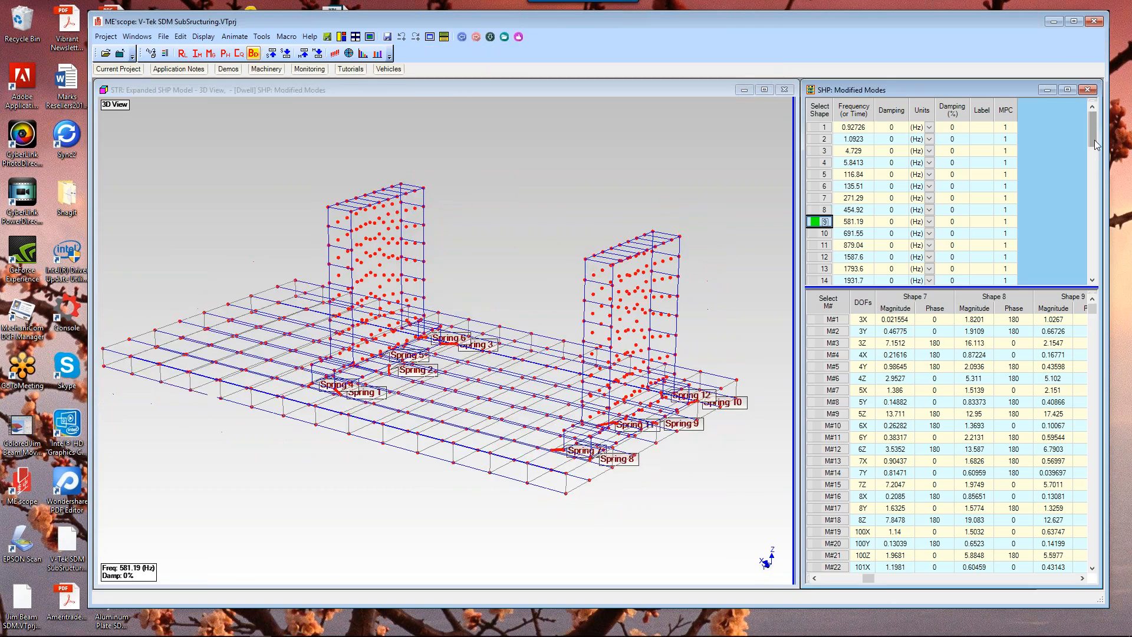
drag(1095, 134, 1128, 273)
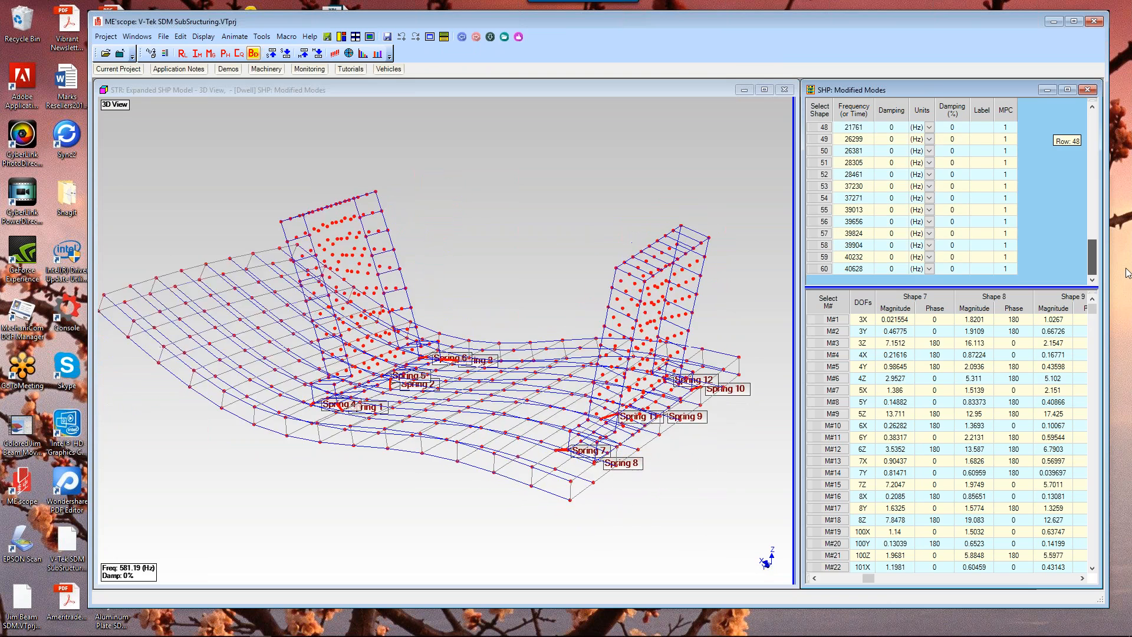
drag(1128, 261, 1102, 141)
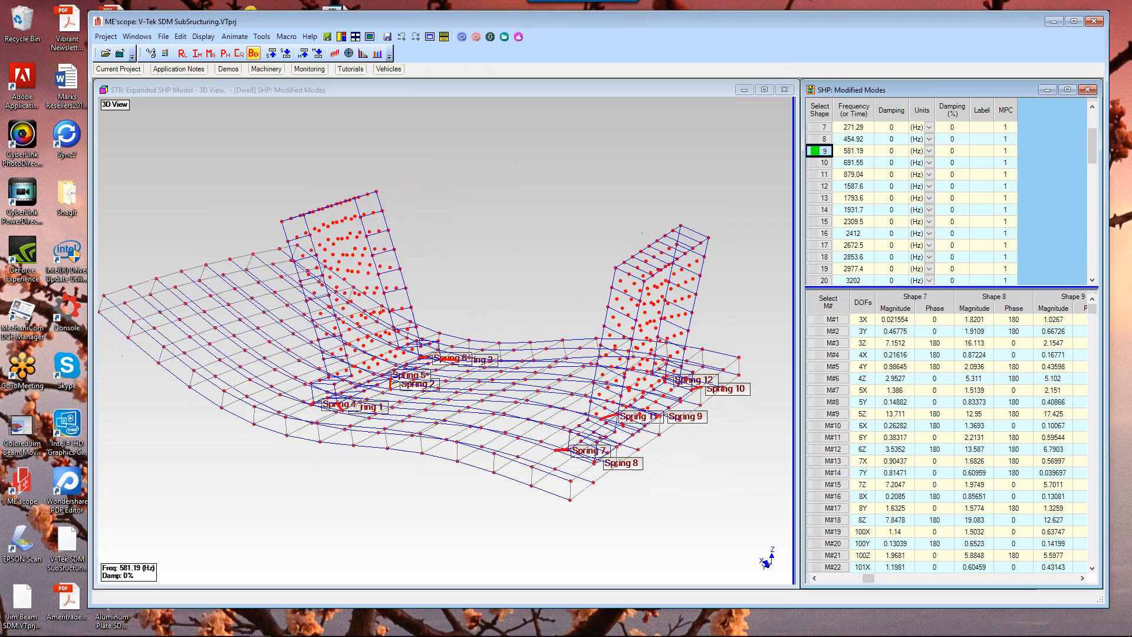
key(Down)
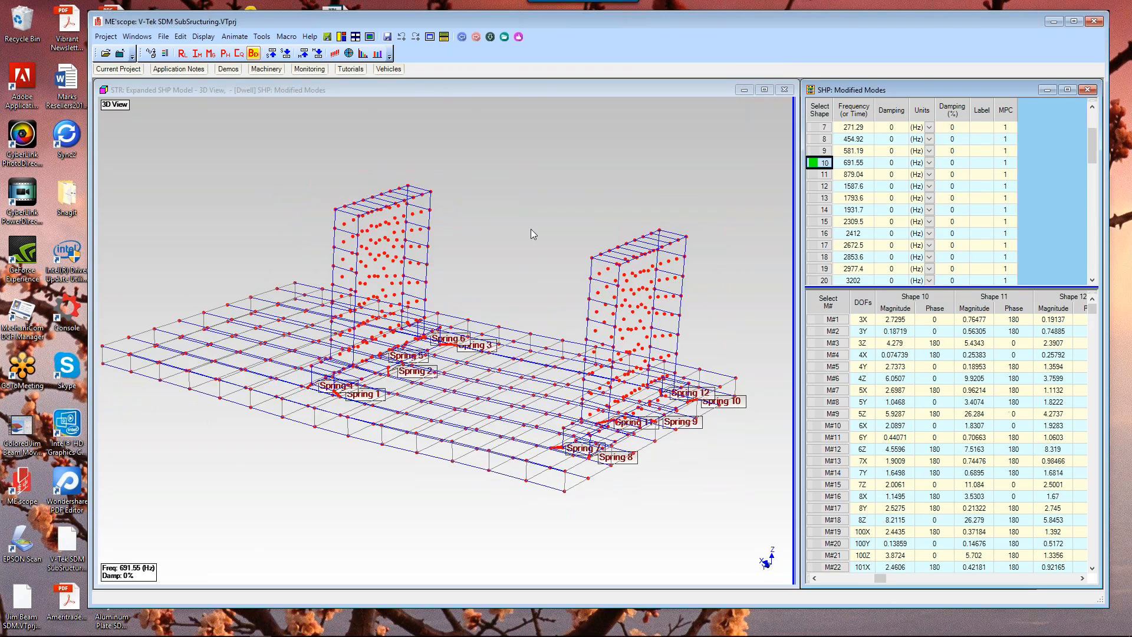
Step: Hide the structure's points and animate modified mode shape 5 in the wireframe view
click(319, 123)
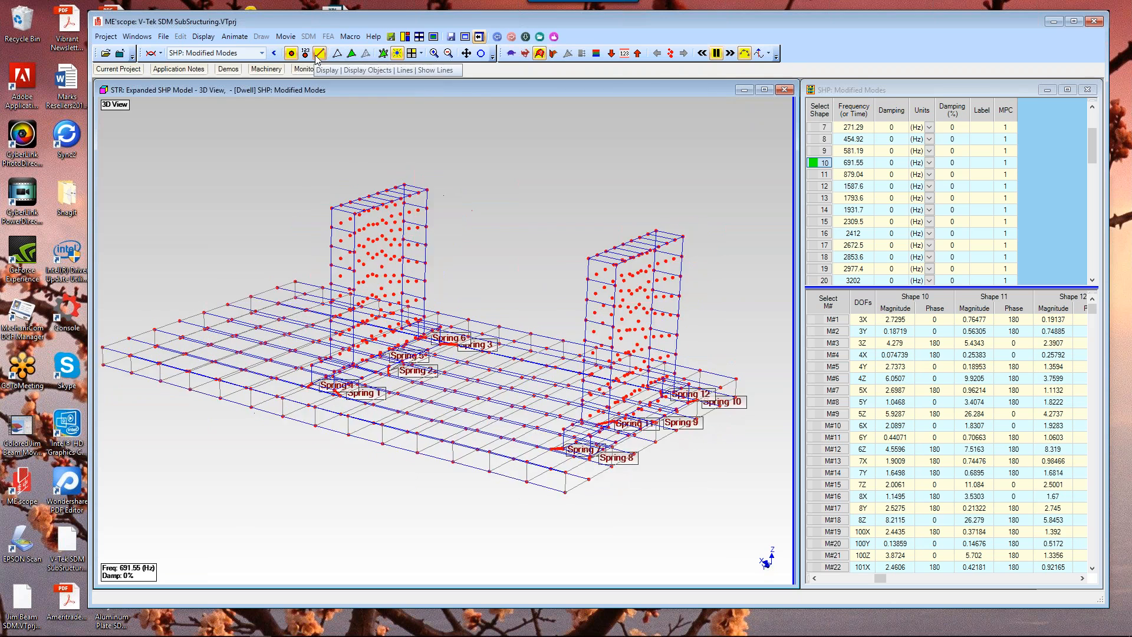
click(291, 53)
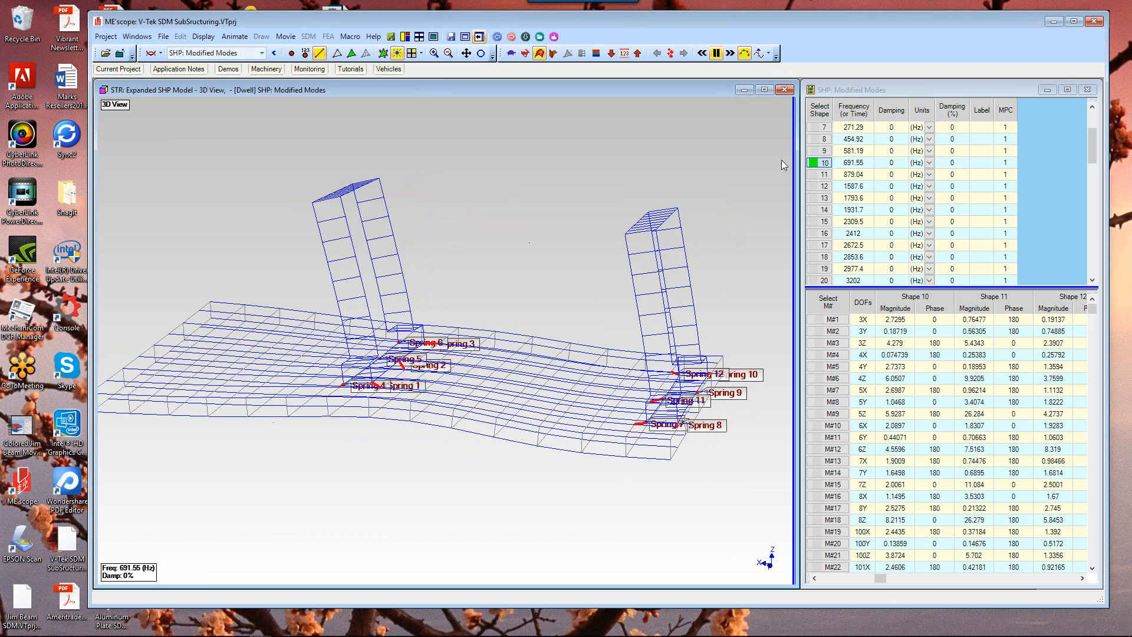
click(1092, 141)
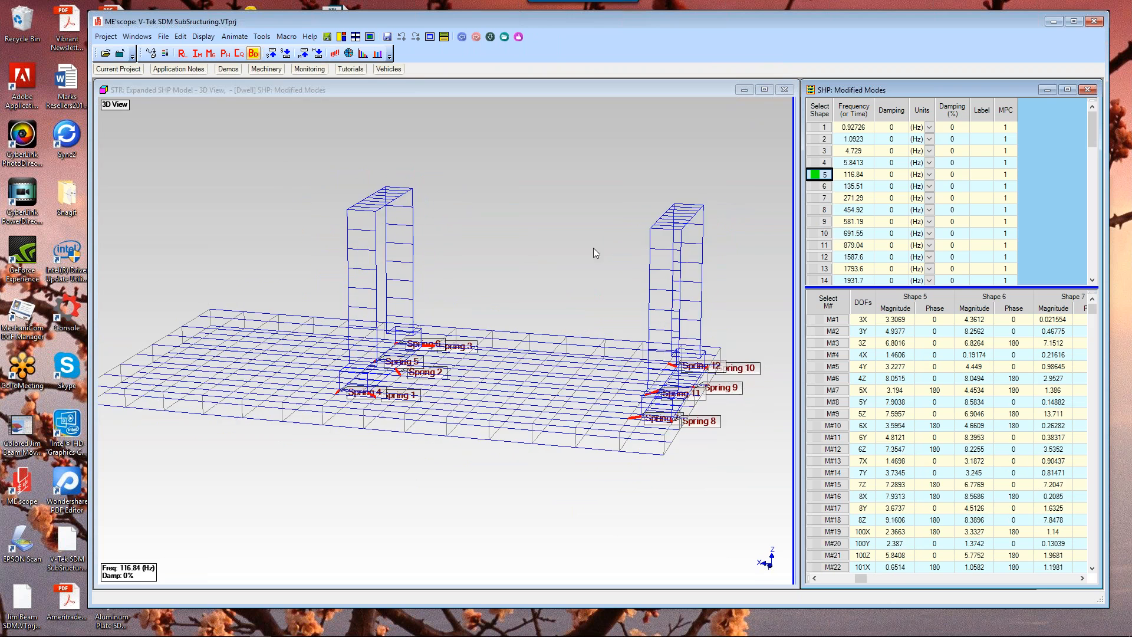
click(590, 250)
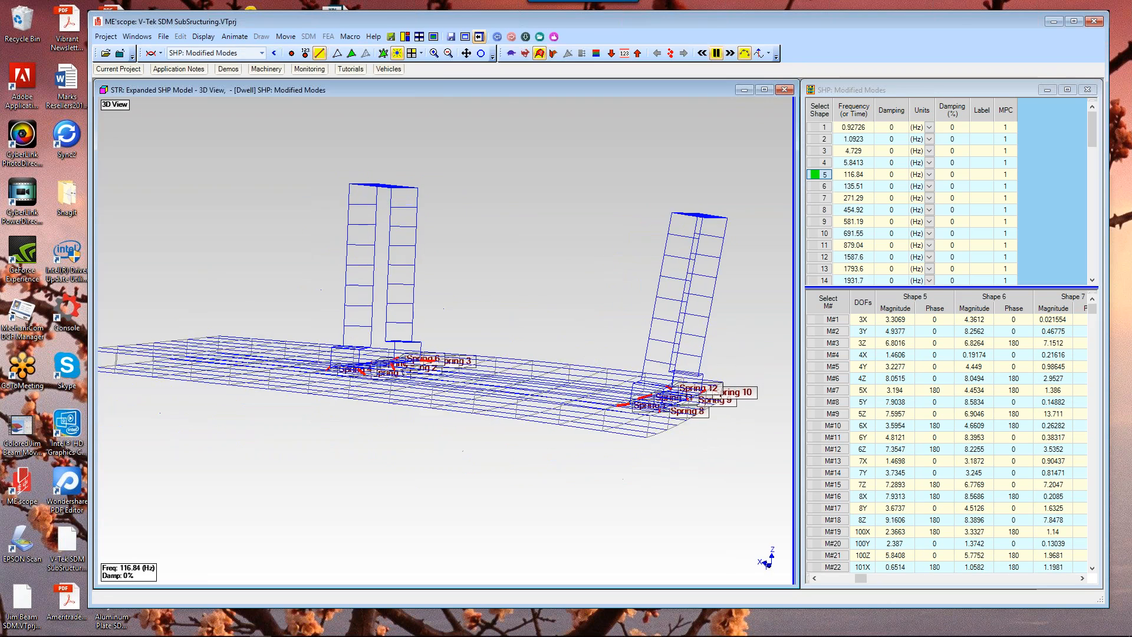
Step: Animate modified mode shapes 7, 8 and 9 in the wireframe view
click(824, 198)
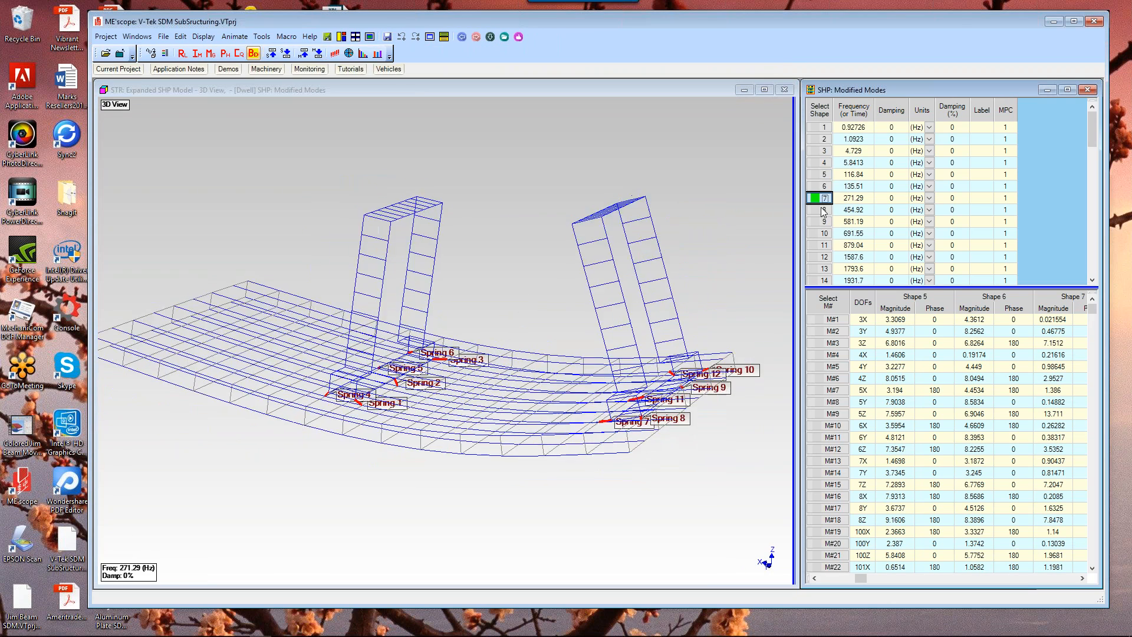
ctrl+click(824, 210)
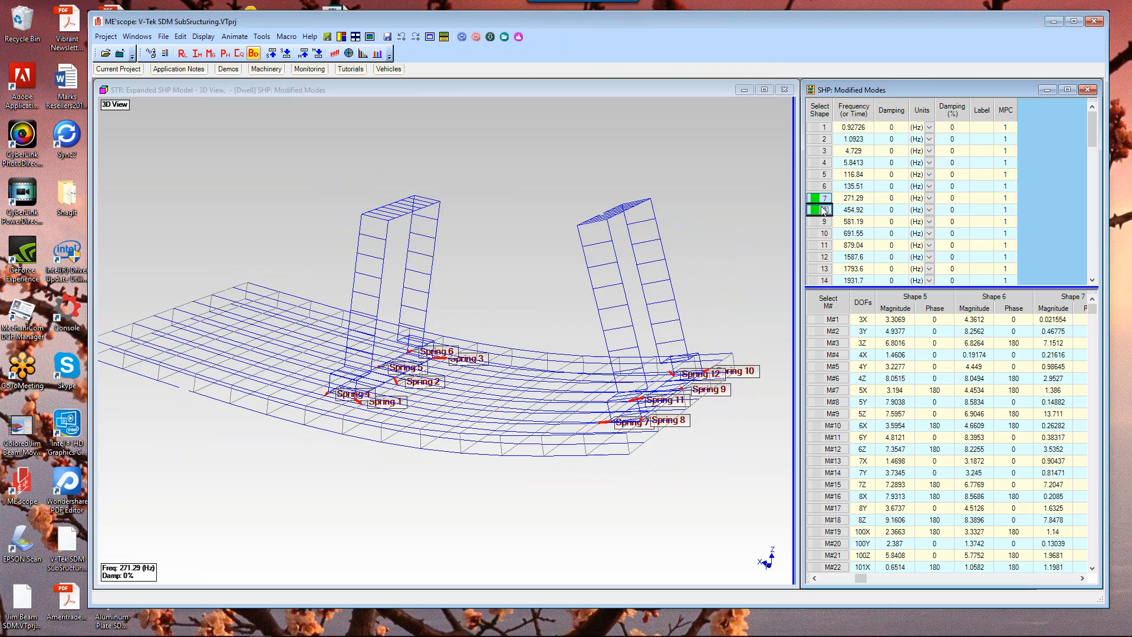
click(824, 210)
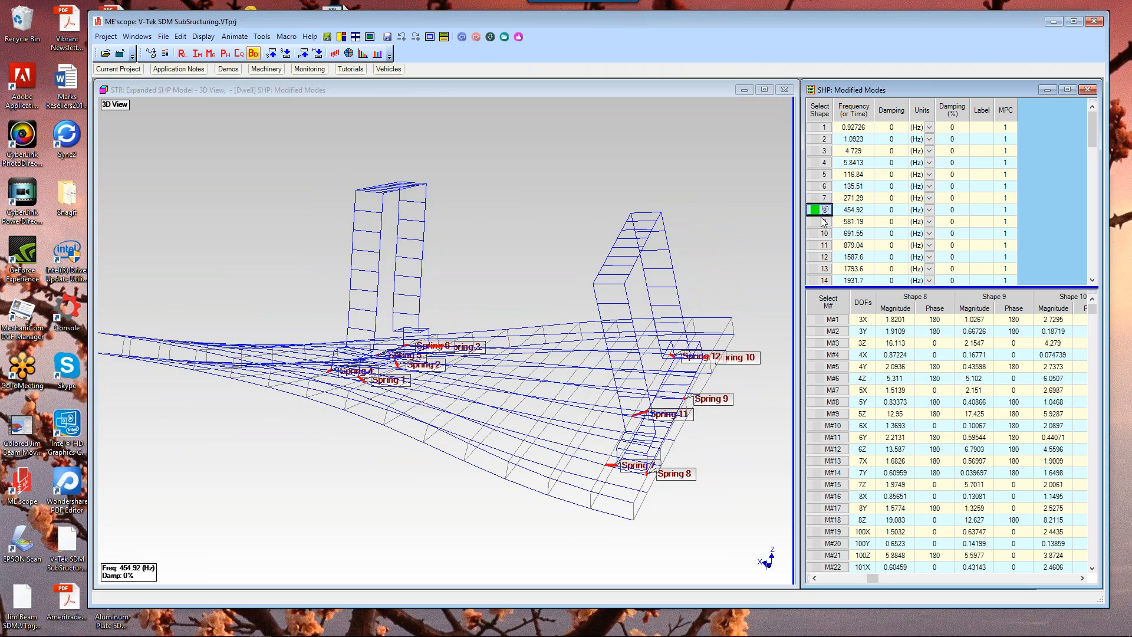
click(824, 221)
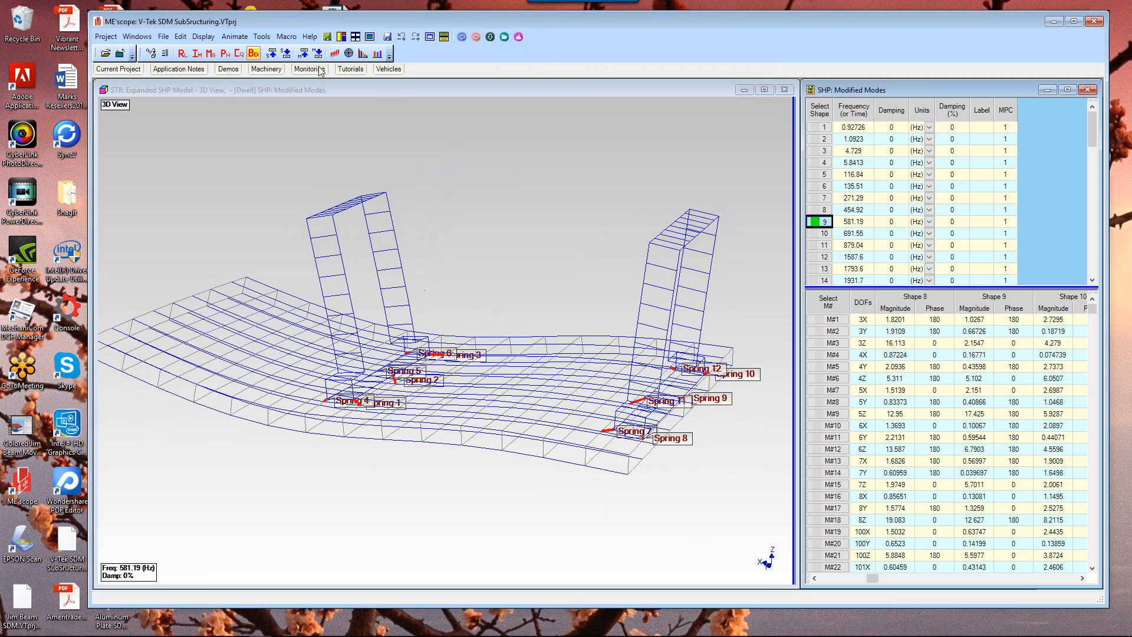
click(260, 129)
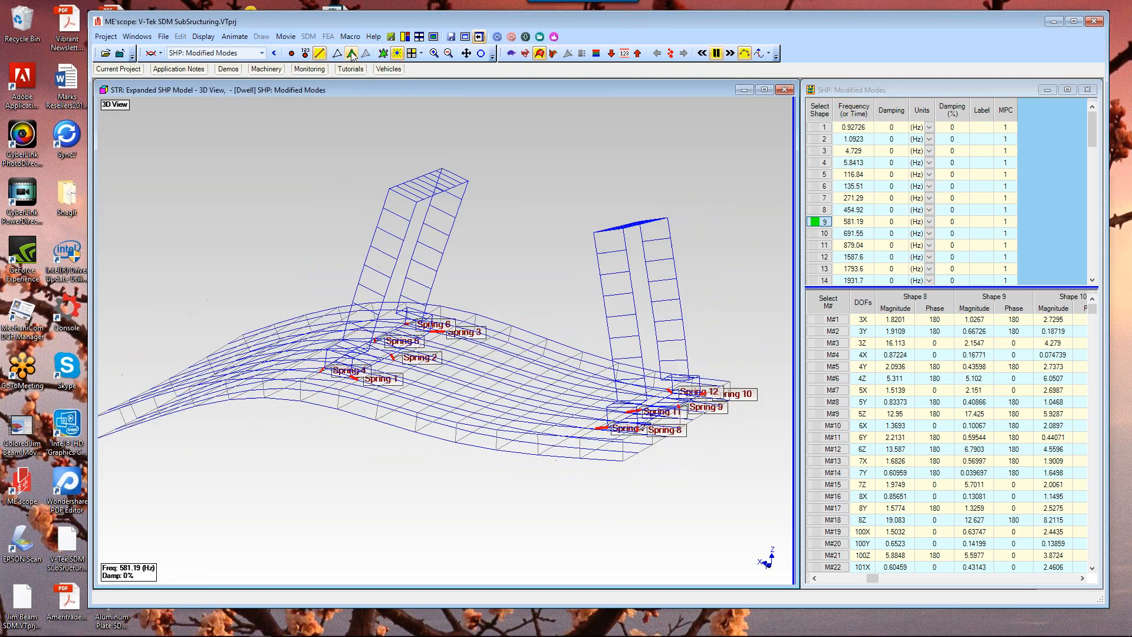
Step: Switch back to solid display and animate modified mode shapes 10, 11 and 12, orbiting the model
click(351, 54)
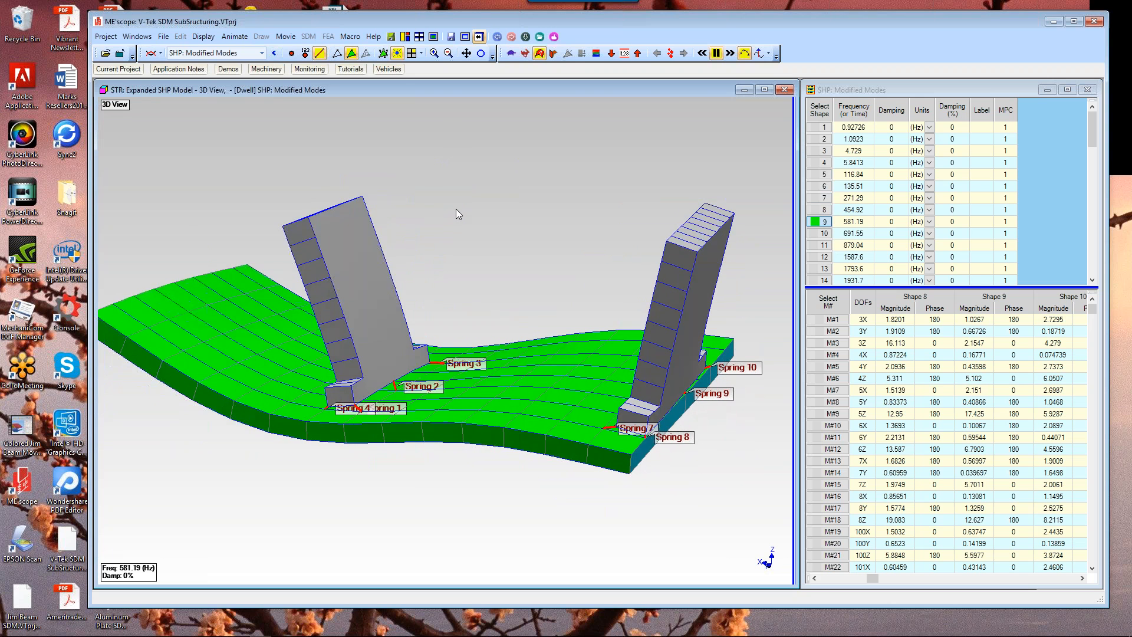
drag(512, 203, 515, 203)
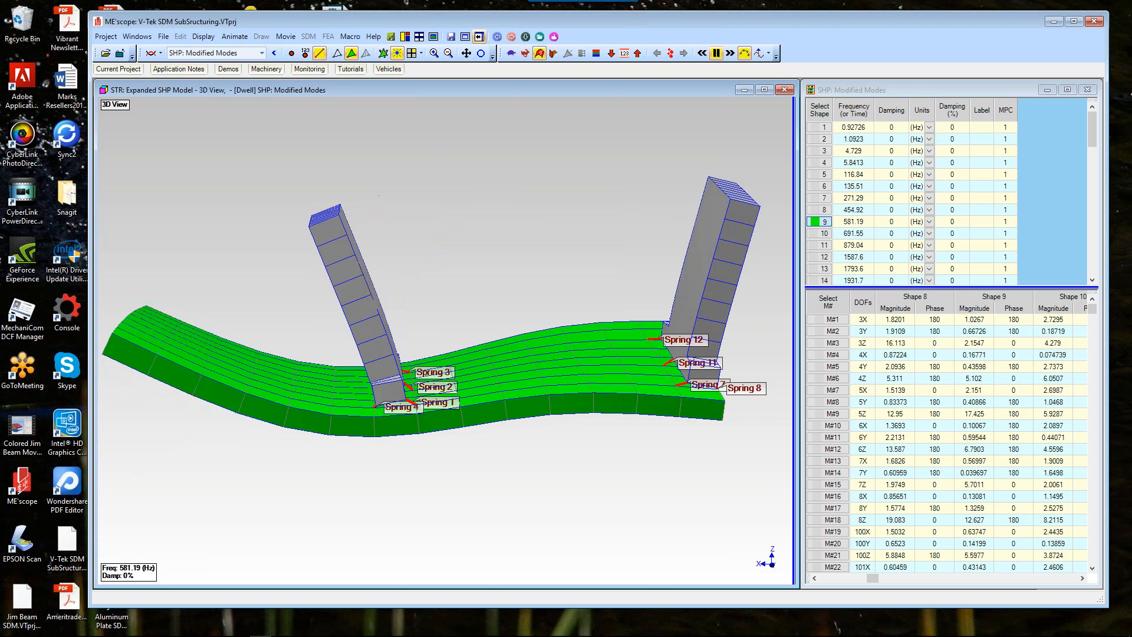
click(819, 234)
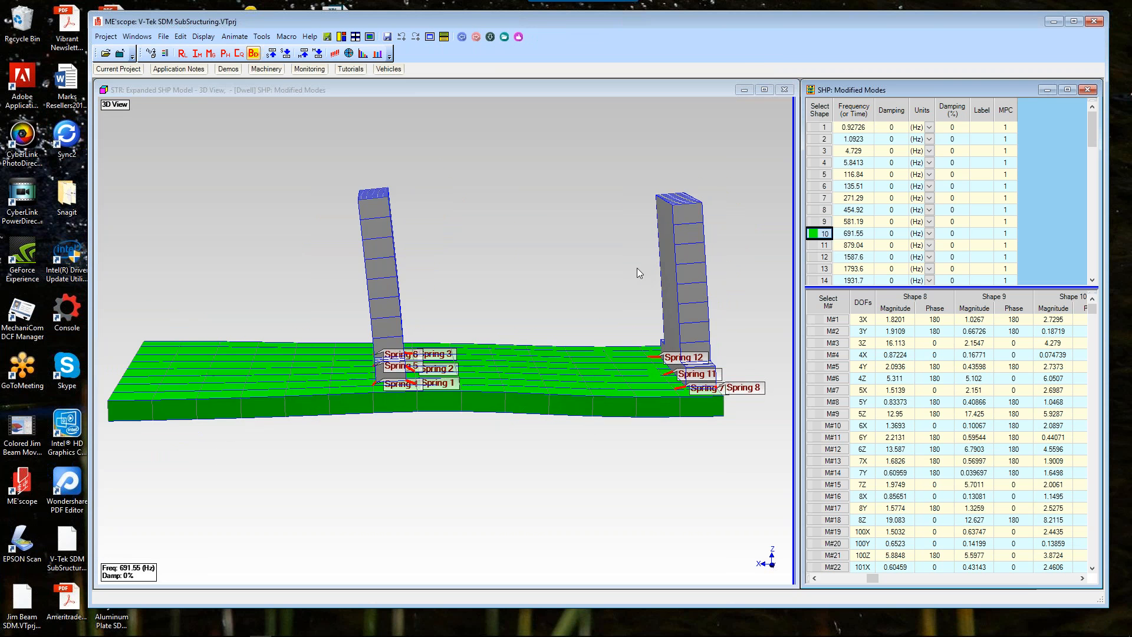
click(823, 246)
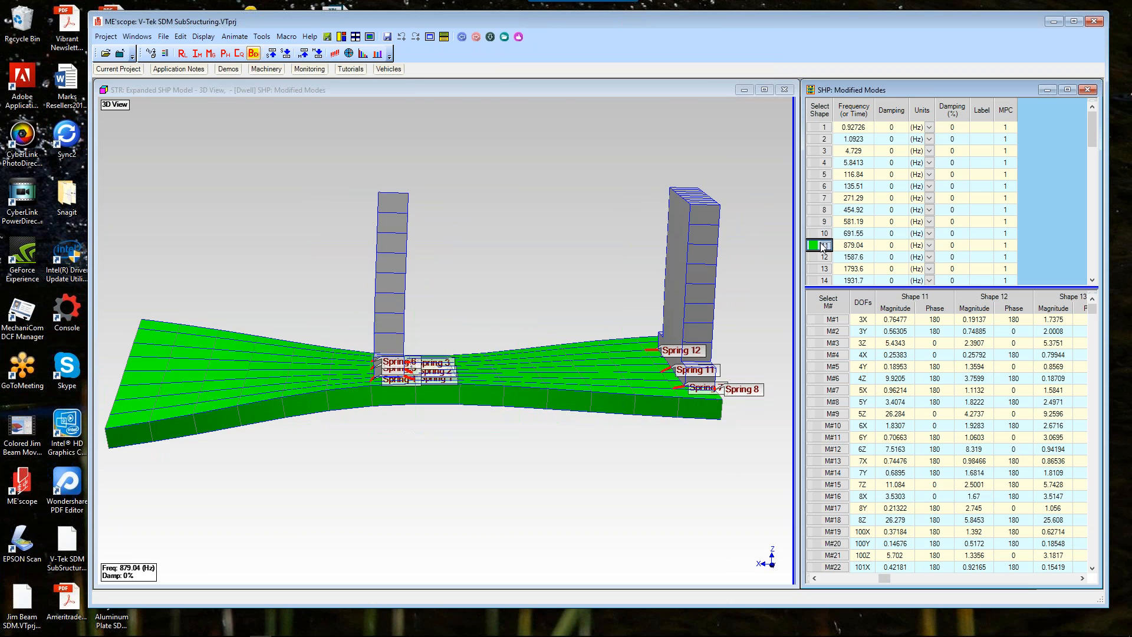
click(823, 259)
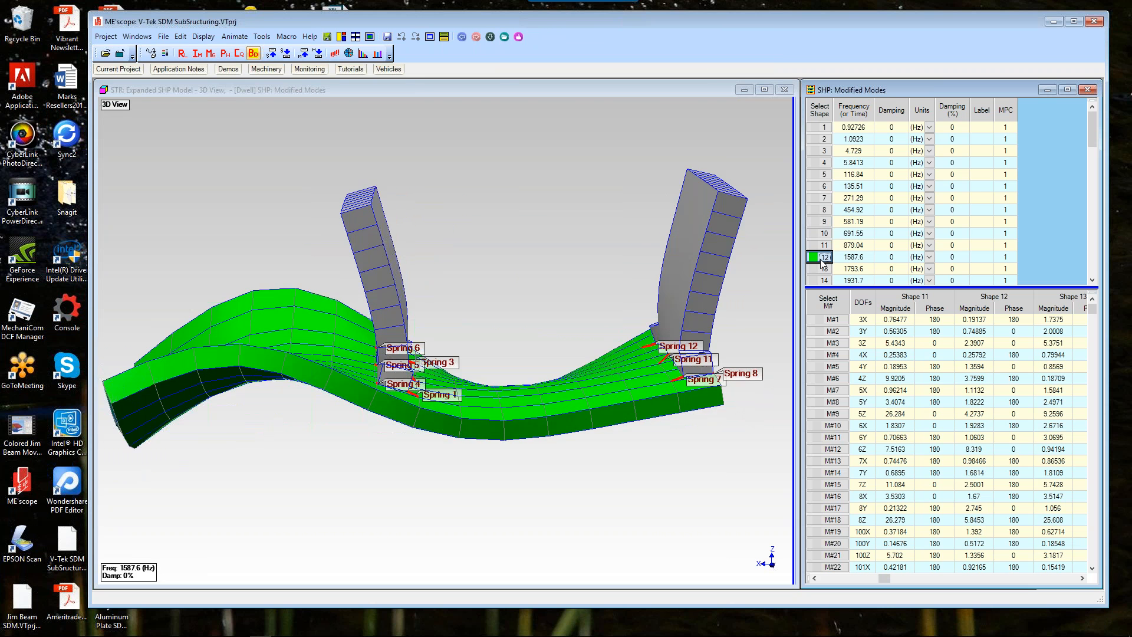
Step: Stop the animation and open the Objects Spreadsheet beside the 3D view
click(522, 224)
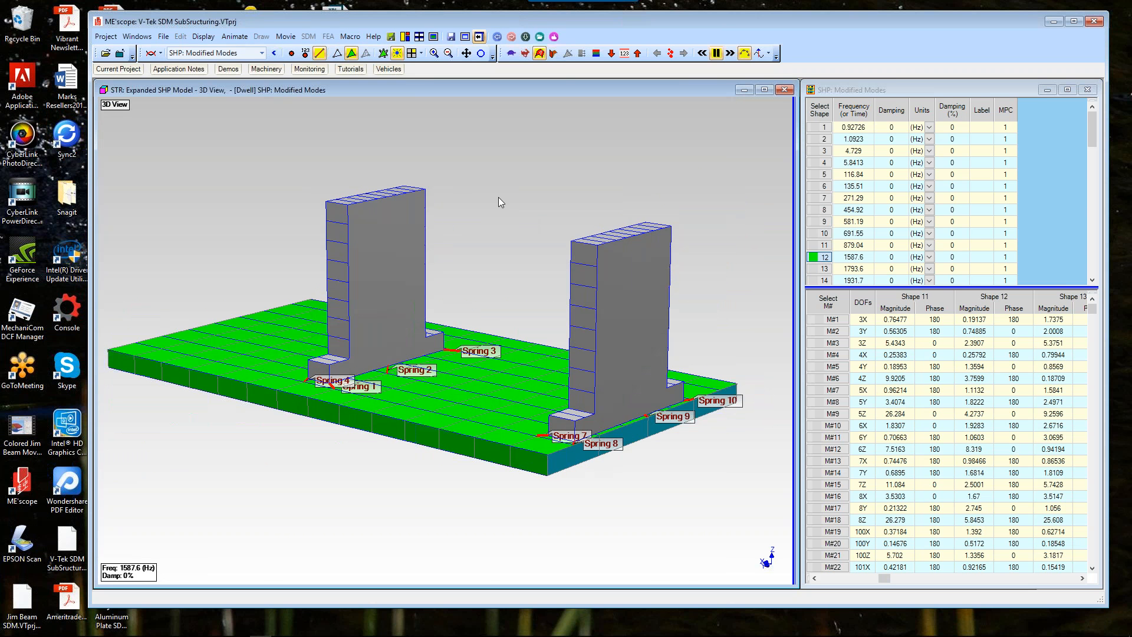
right_click(506, 201)
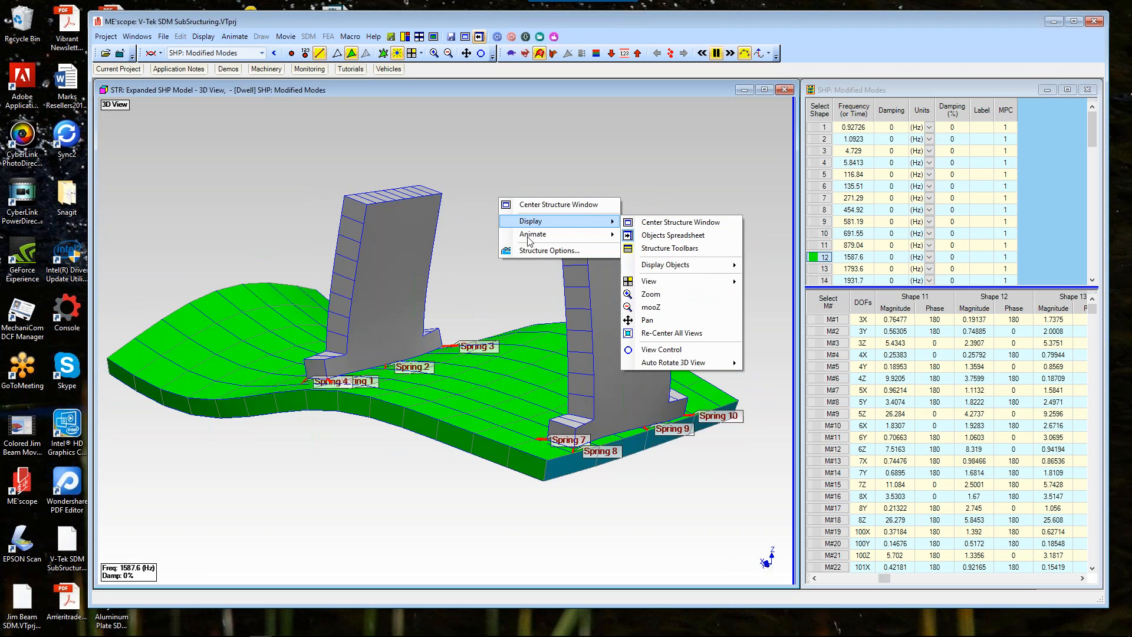
mouse_move(530, 234)
click(660, 236)
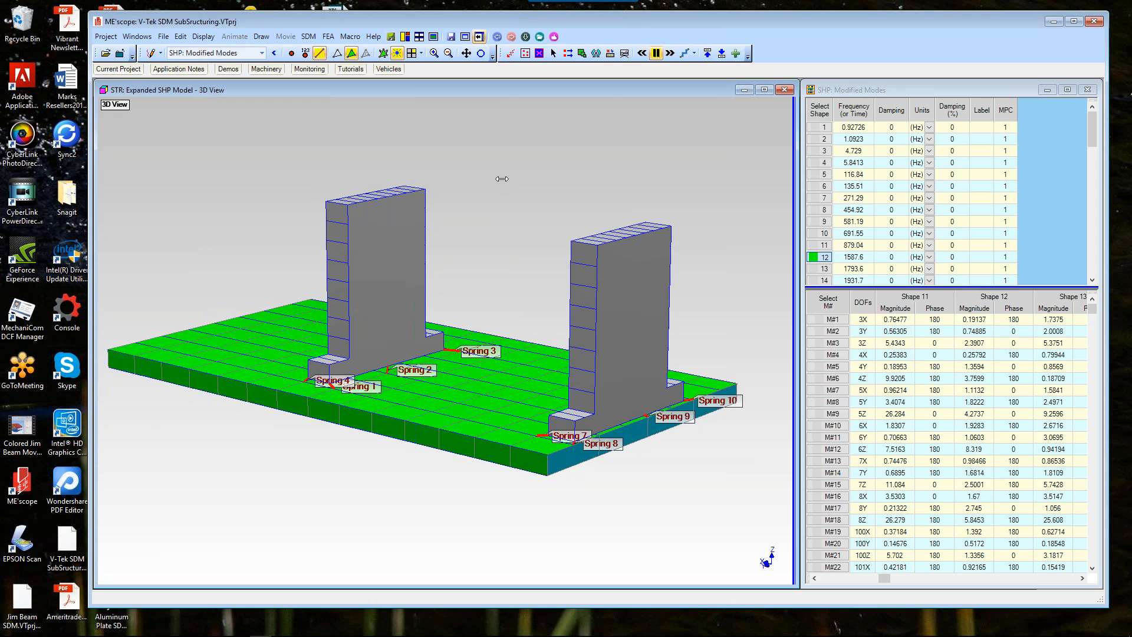
drag(502, 179, 503, 179)
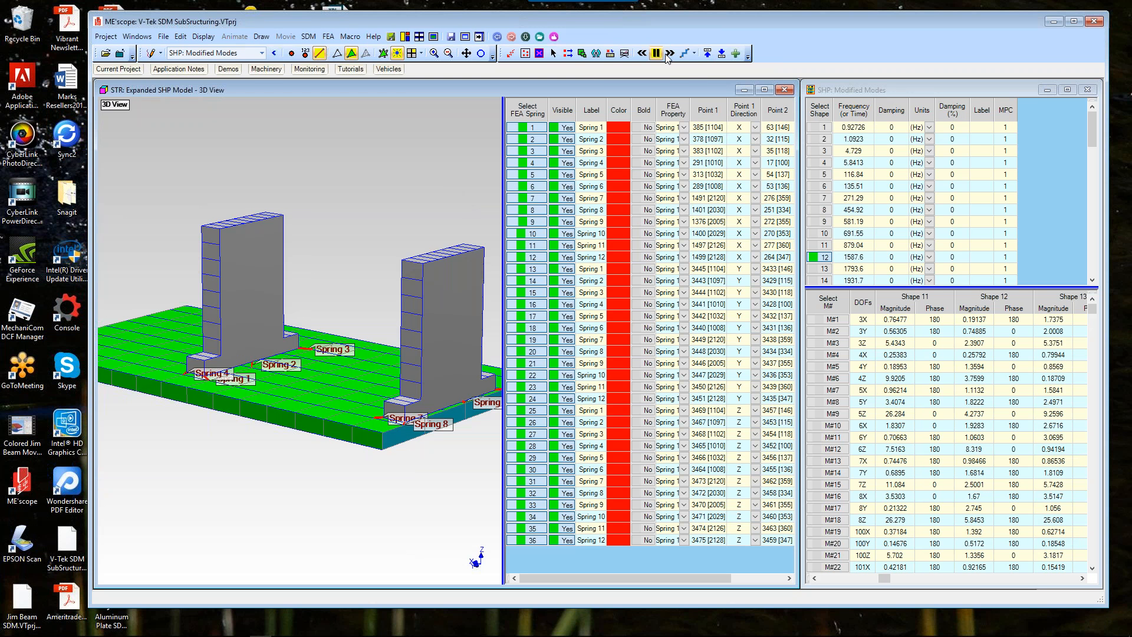
Step: List the FEA Springs in the objects spreadsheet and narrow the spreadsheet pane beside the model
click(695, 54)
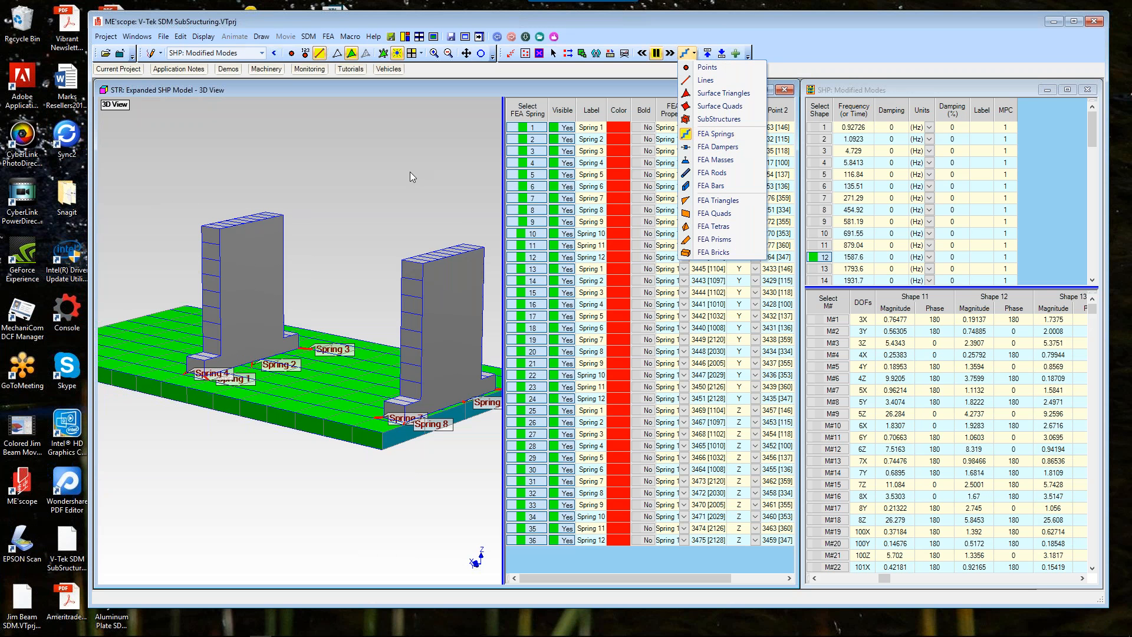
click(696, 135)
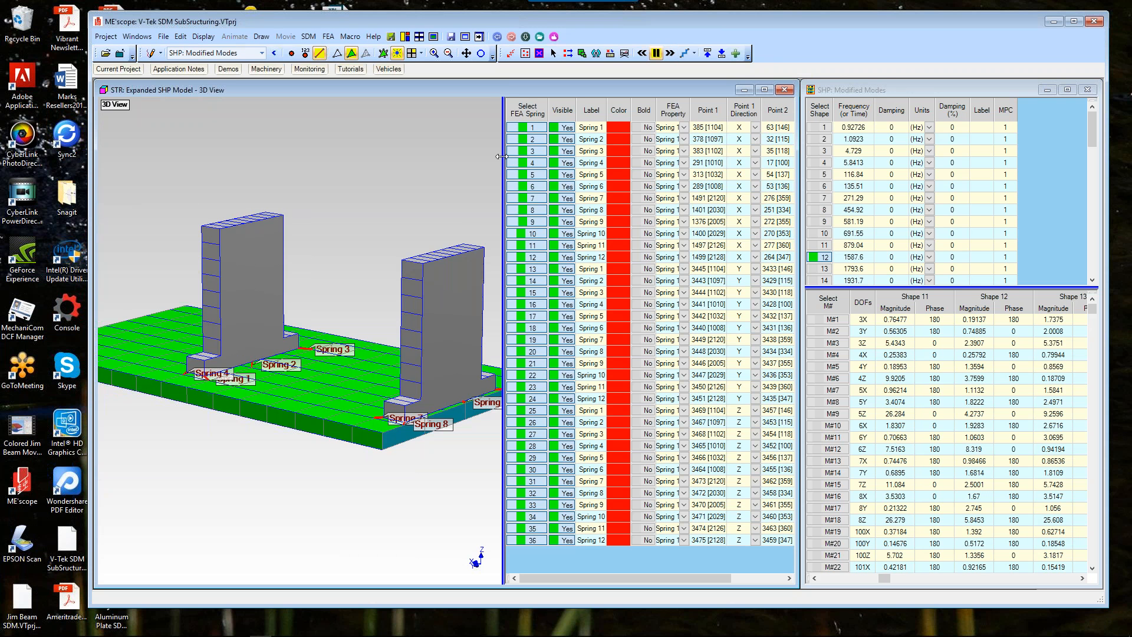
drag(502, 156, 551, 157)
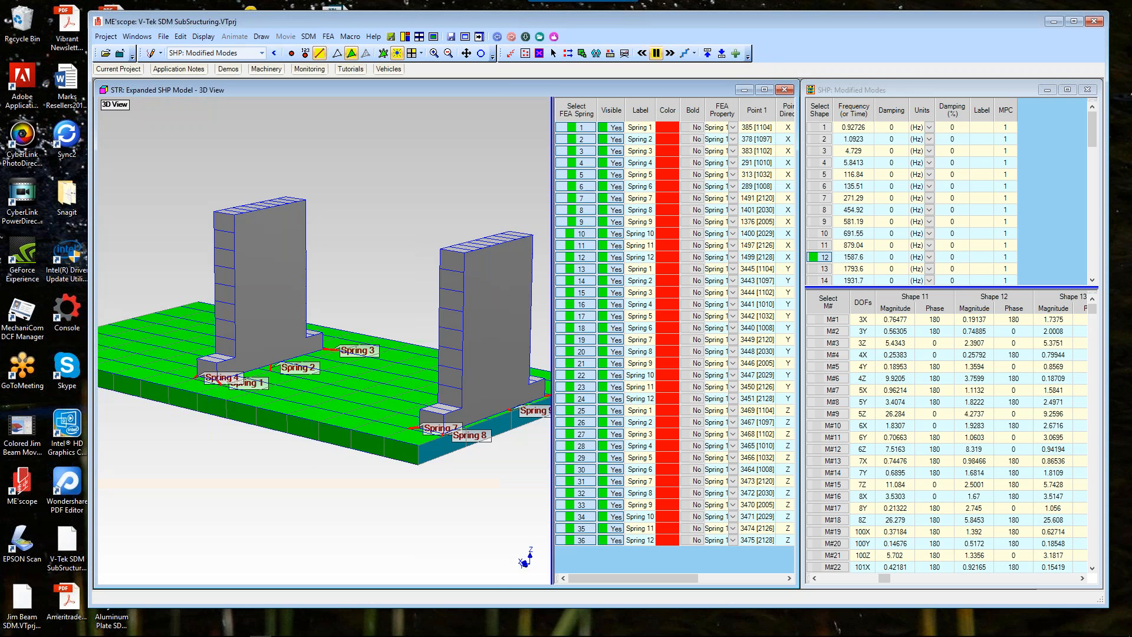
drag(480, 218, 495, 197)
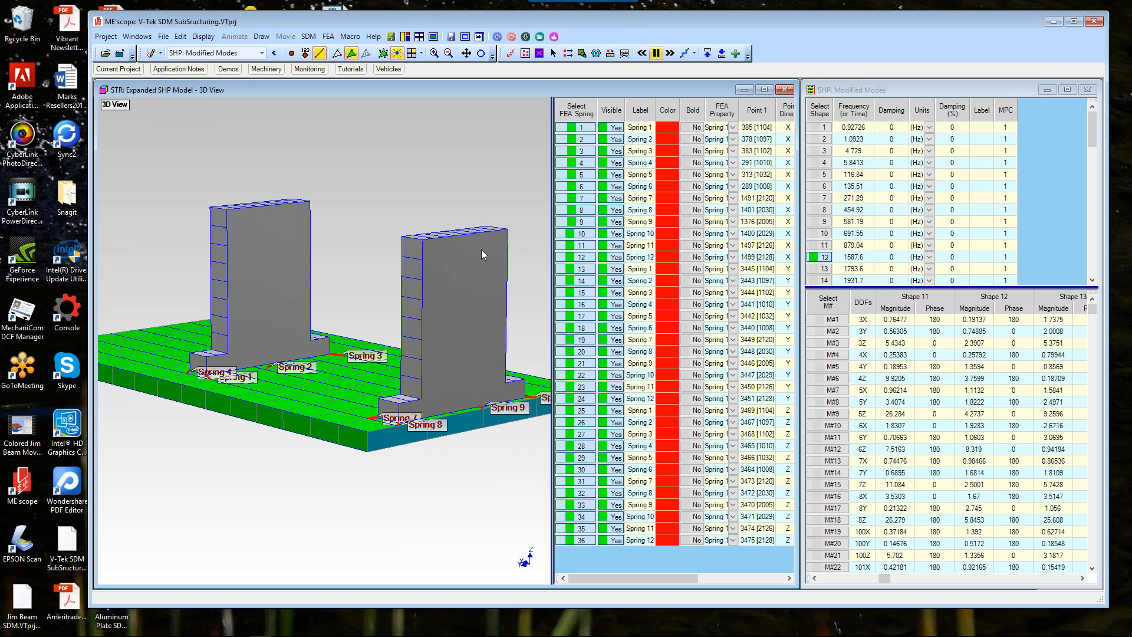
drag(481, 250, 416, 187)
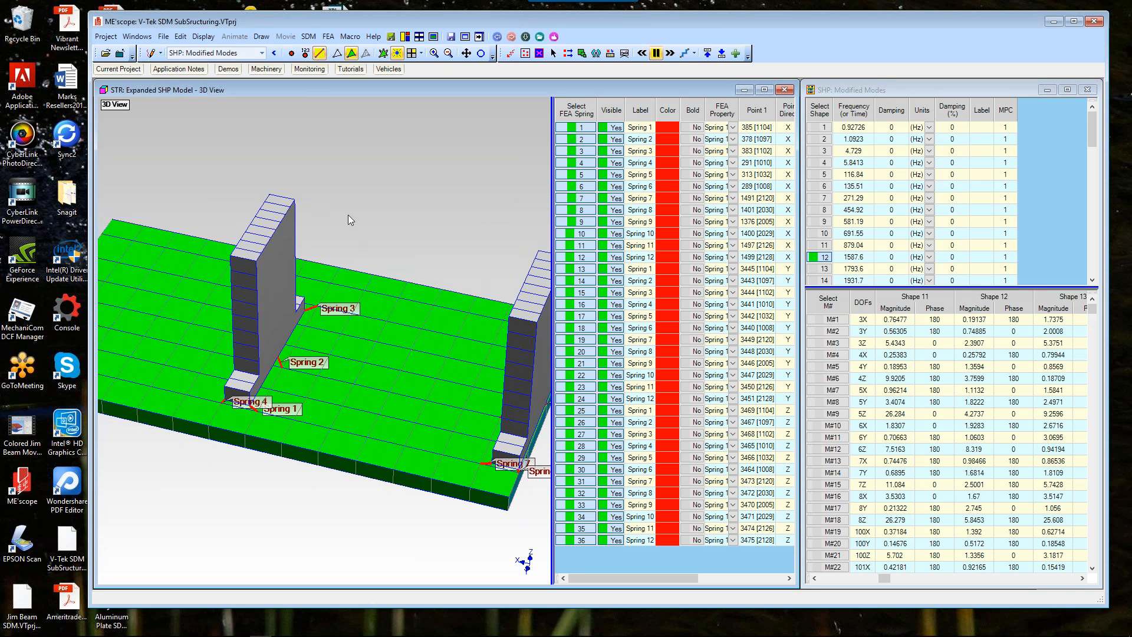
Step: Switch to wireframe display and orbit the model to inspect the springs between the bearing blocks and base plate
click(351, 53)
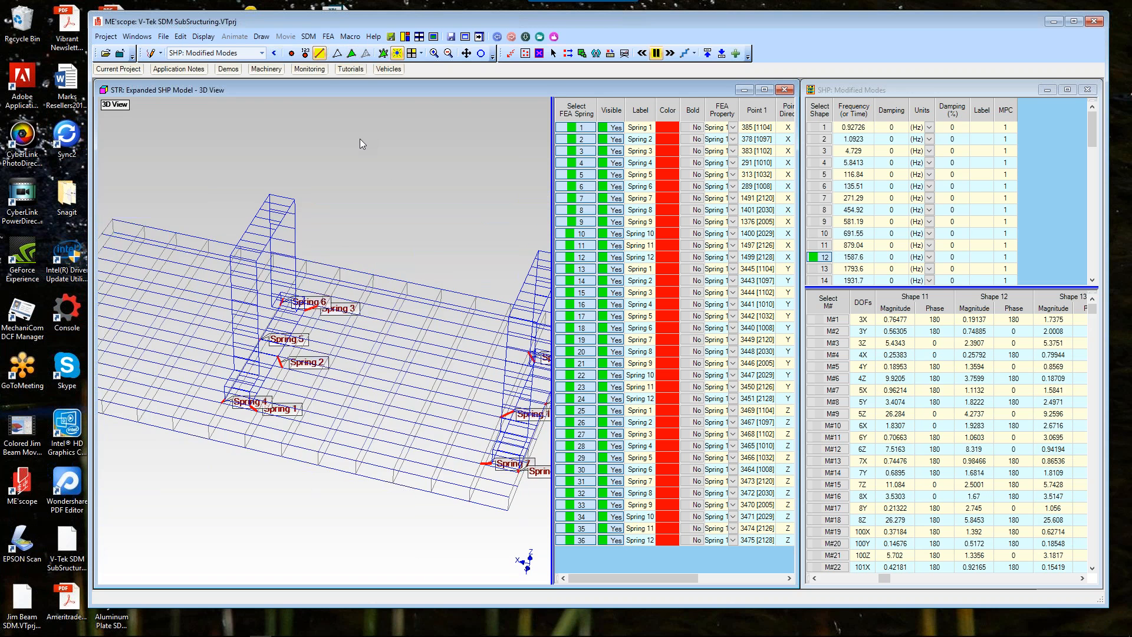
drag(360, 139, 322, 155)
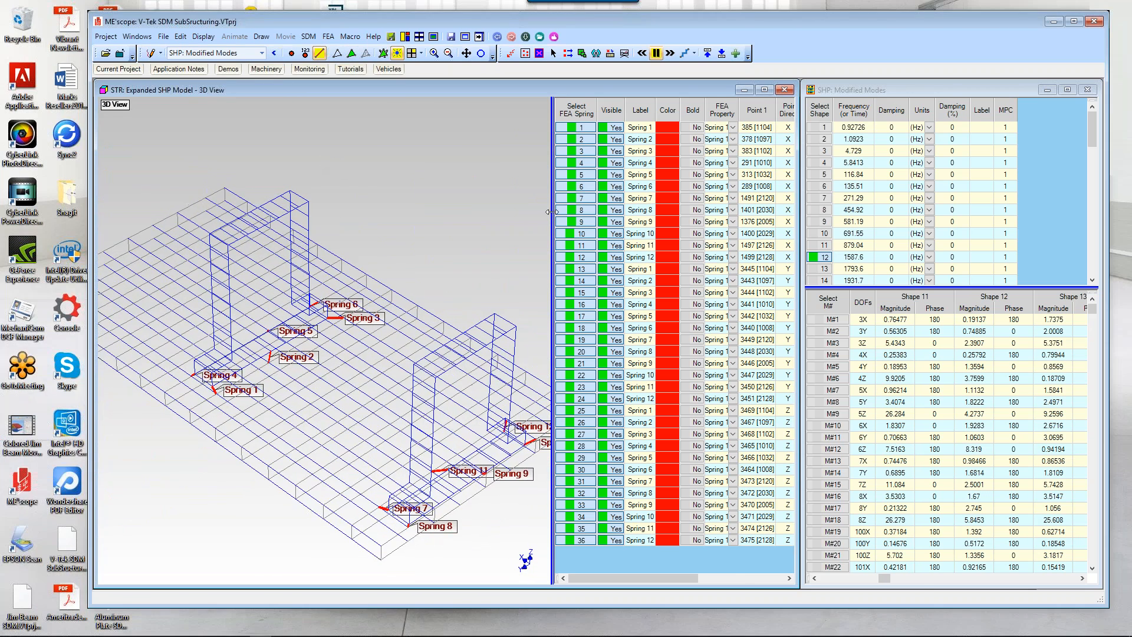
drag(552, 211, 589, 208)
mouse_move(480, 221)
mouse_down()
mouse_move(481, 239)
mouse_move(491, 225)
mouse_up()
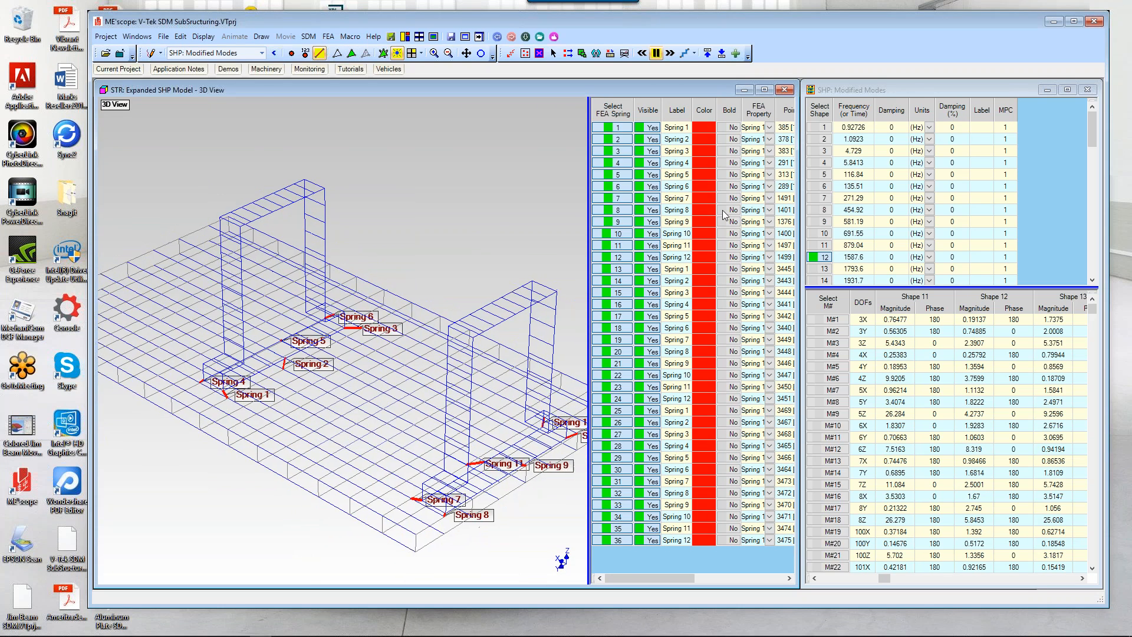
Step: Widen the objects spreadsheet pane to show all spring columns beside the model
right_click(418, 158)
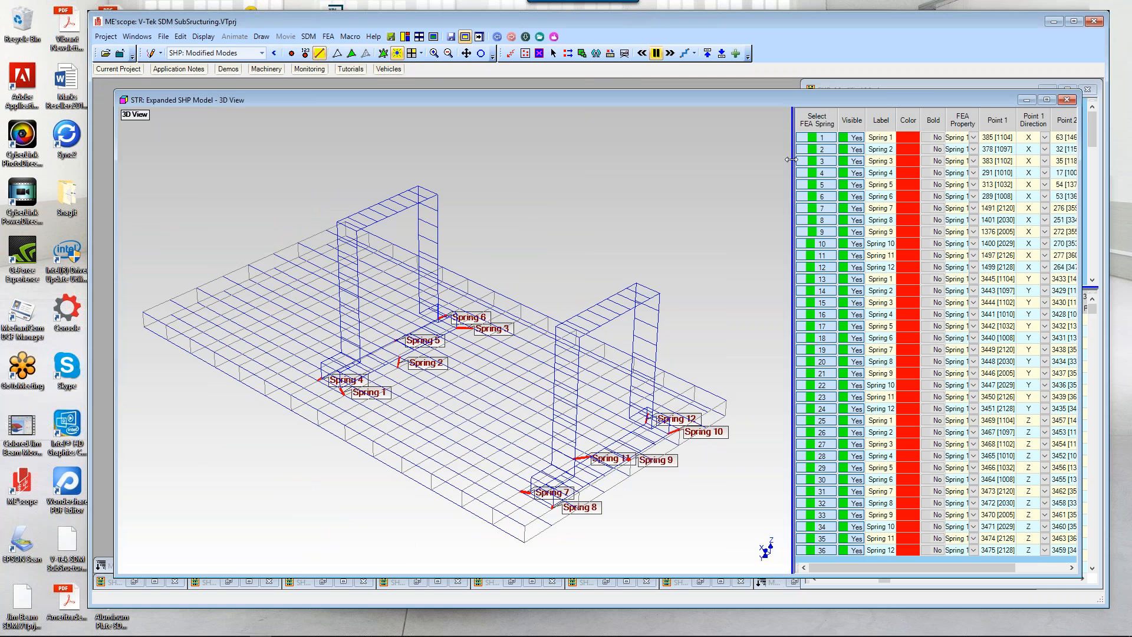
double_click(791, 160)
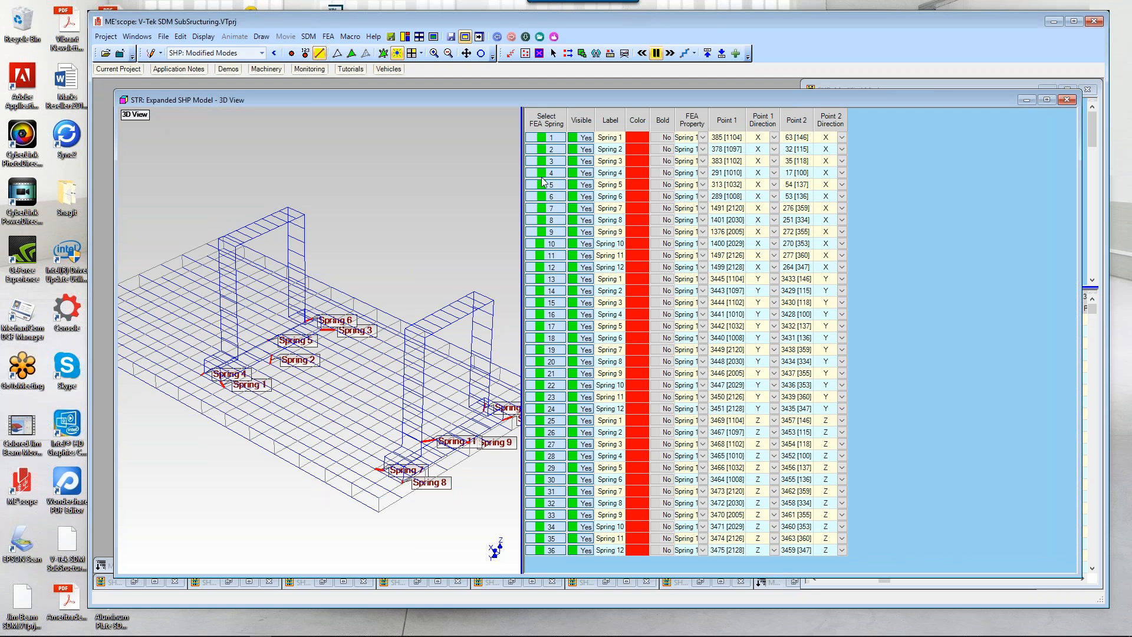
Step: Select the X-direction springs 1 to 12 in the spreadsheet and widen the FEA Property column
click(544, 138)
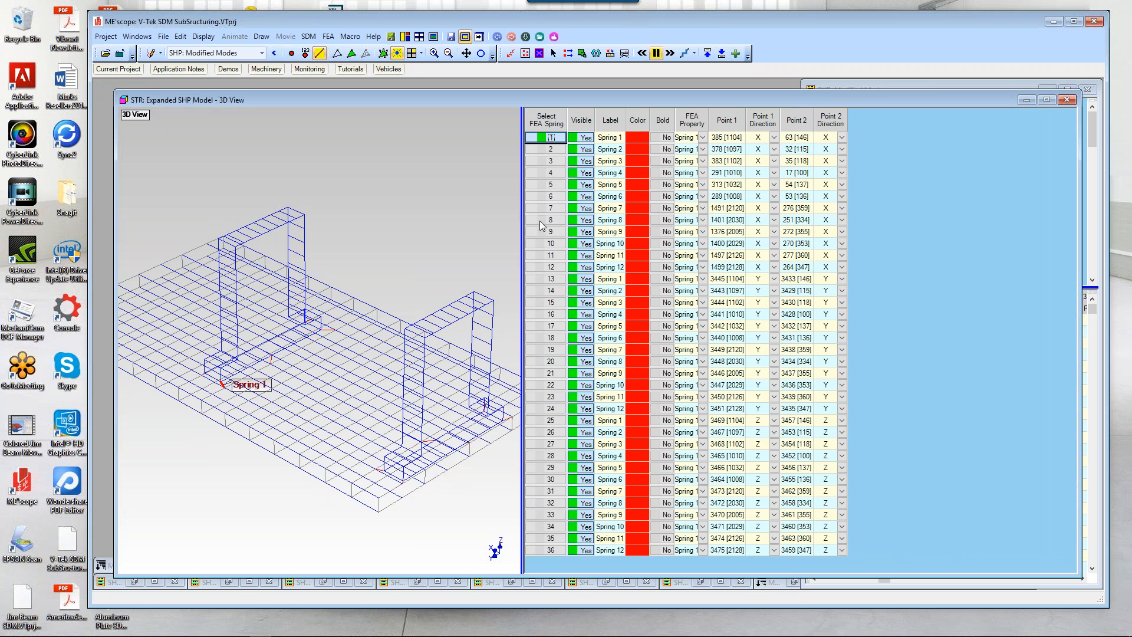
shift+click(549, 268)
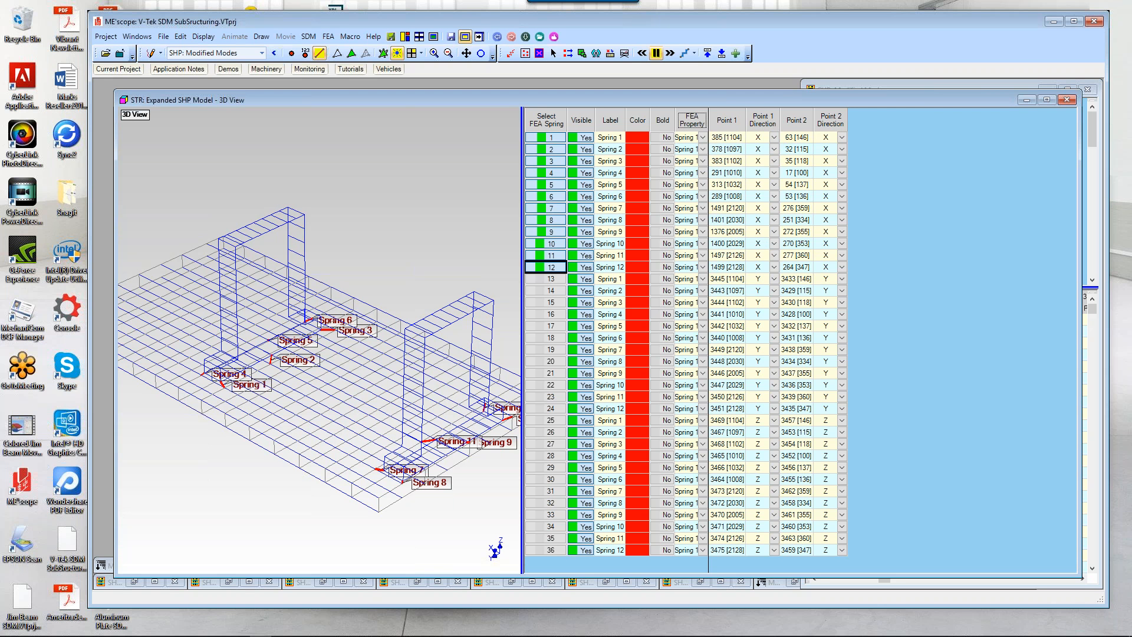
drag(708, 117, 744, 118)
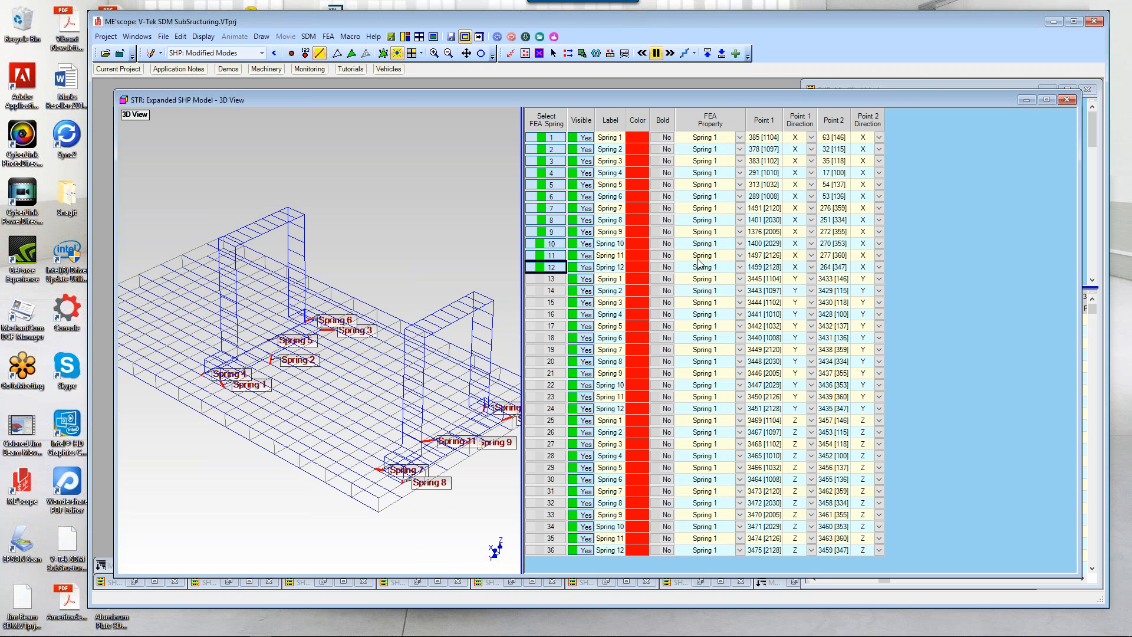
Step: Open FEA Properties to review the Spring 1 stiffness on the Springs tab, then close it
click(329, 37)
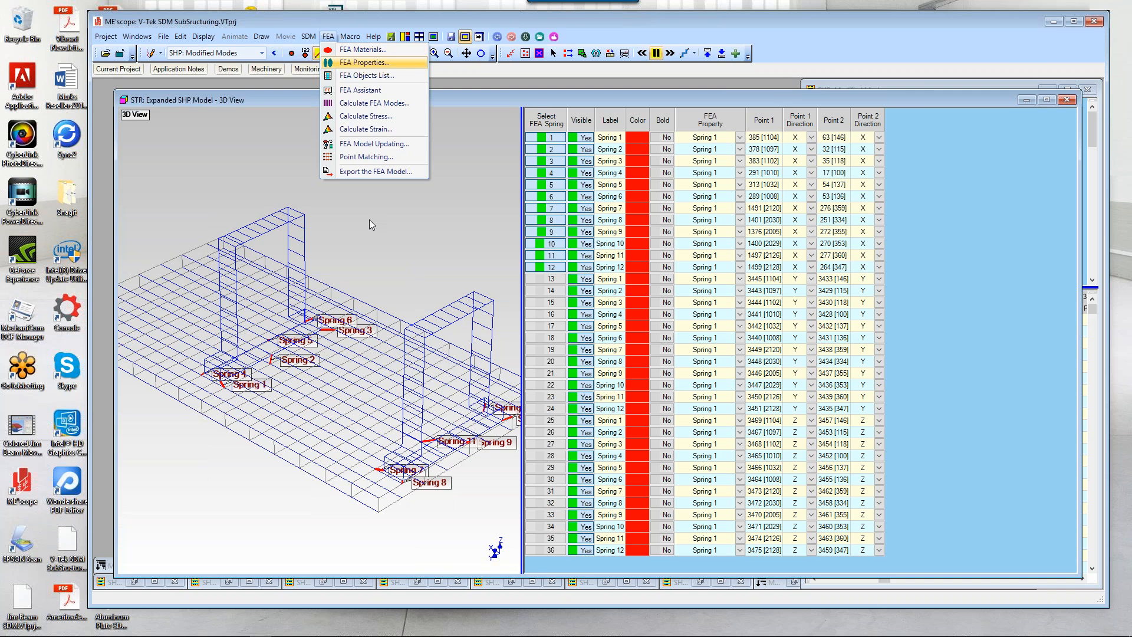
key(Return)
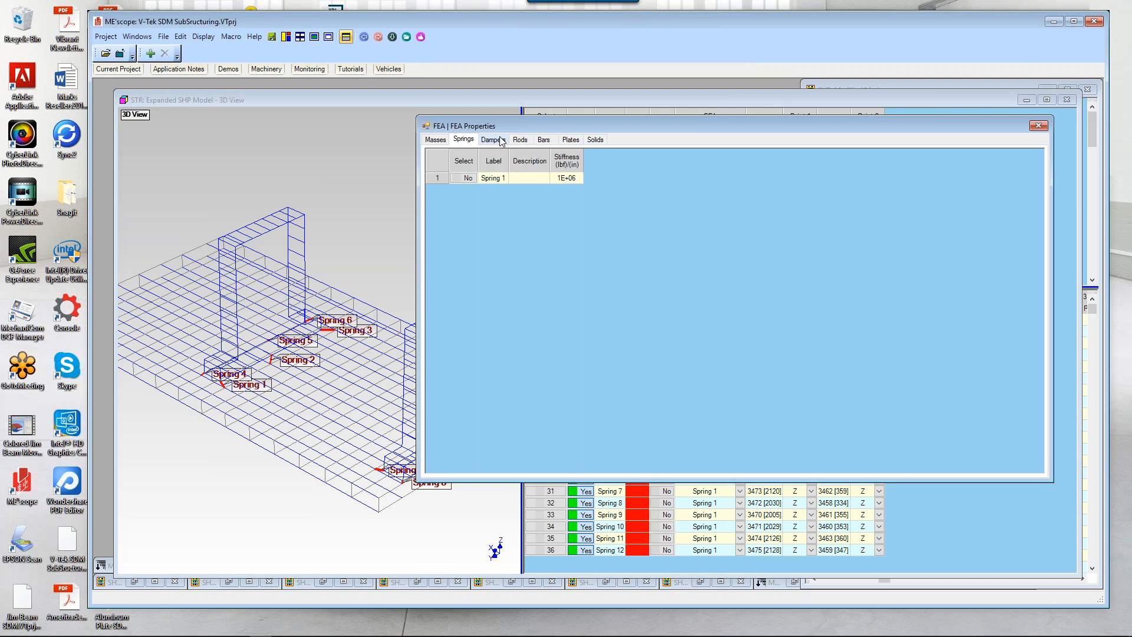
click(533, 162)
scroll(534, 167, up, 5)
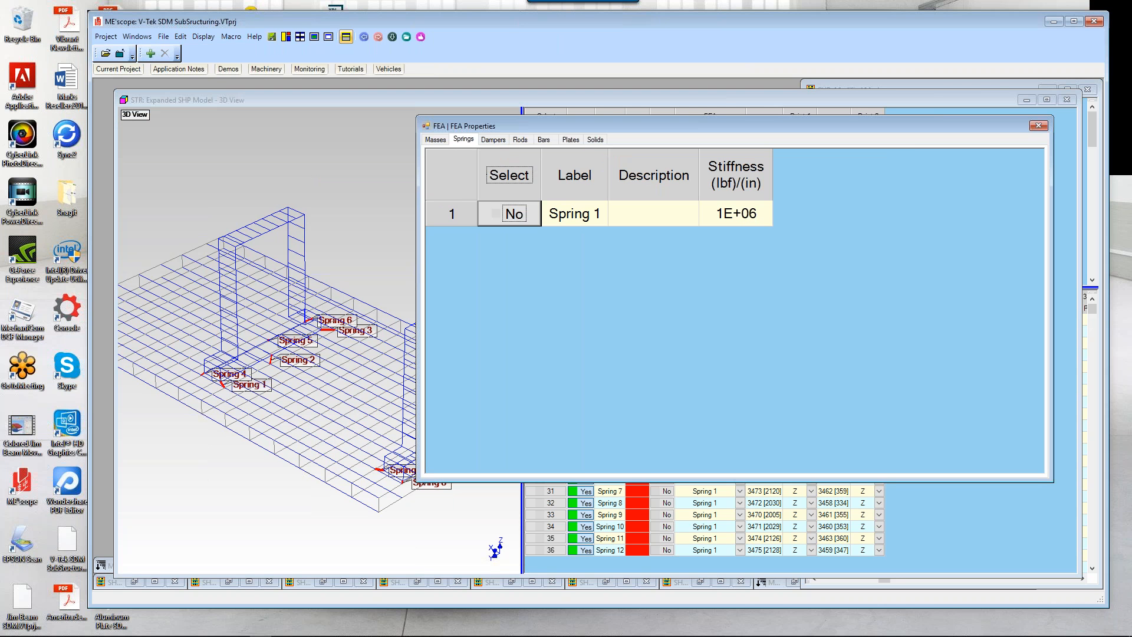
scroll(562, 218, down, 1)
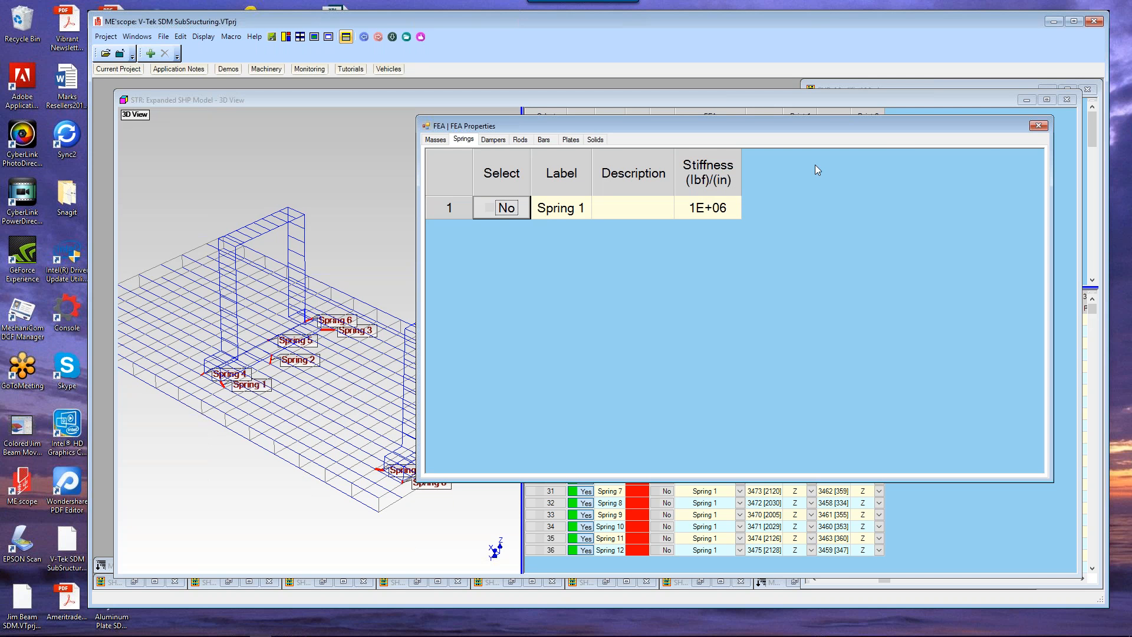
click(1038, 126)
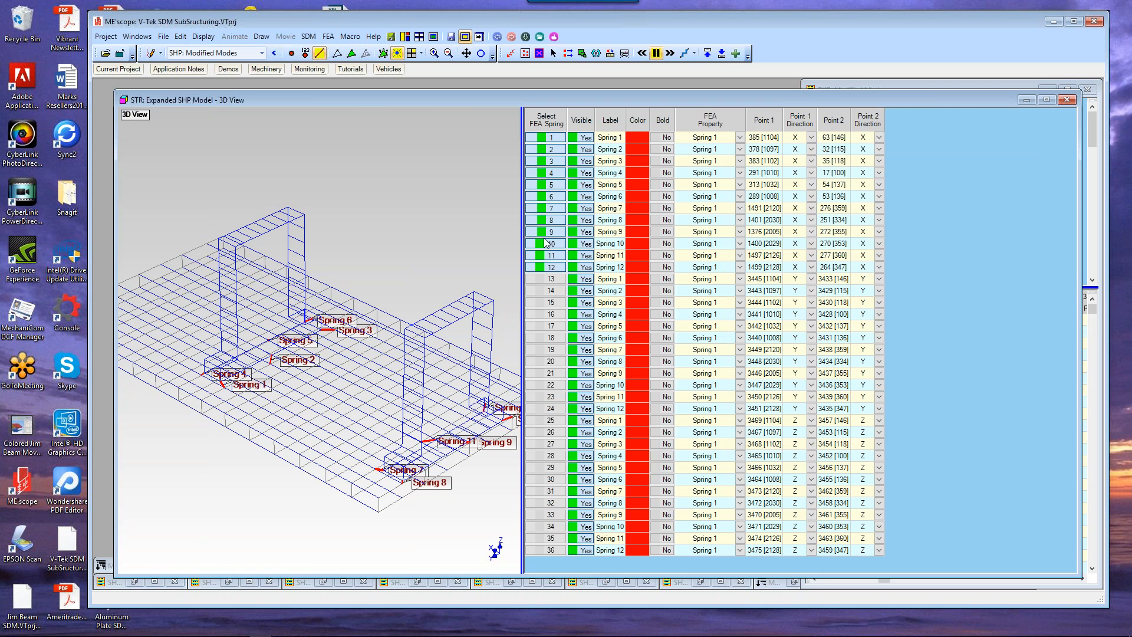
Step: Copy the selected springs to file from the structure's Edit menu, then undo the copy
right_click(437, 161)
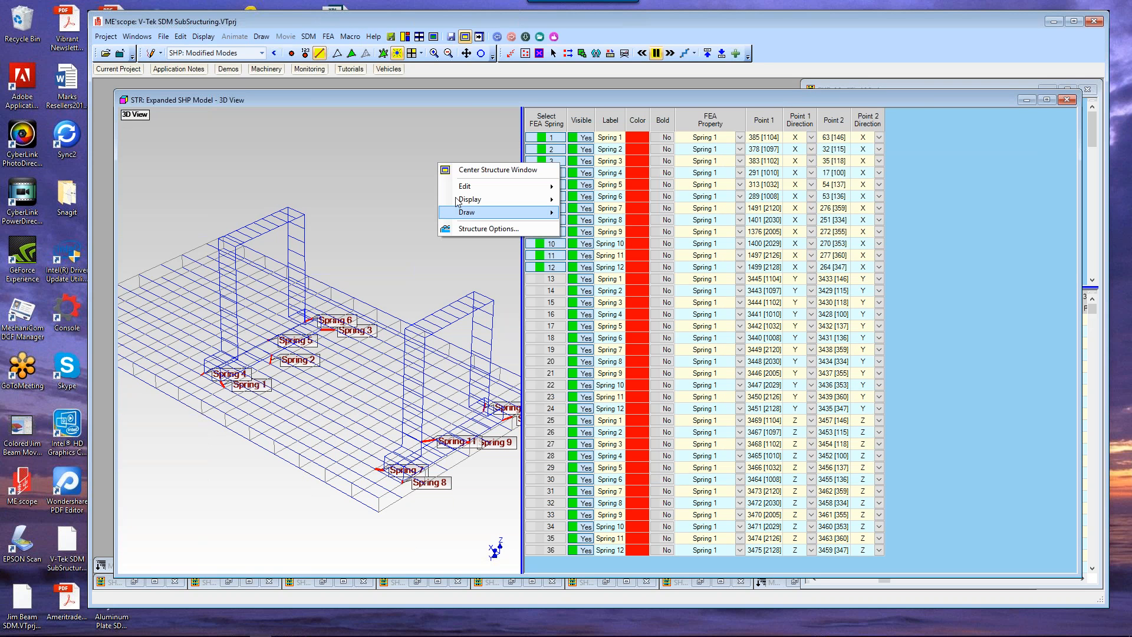
mouse_move(463, 188)
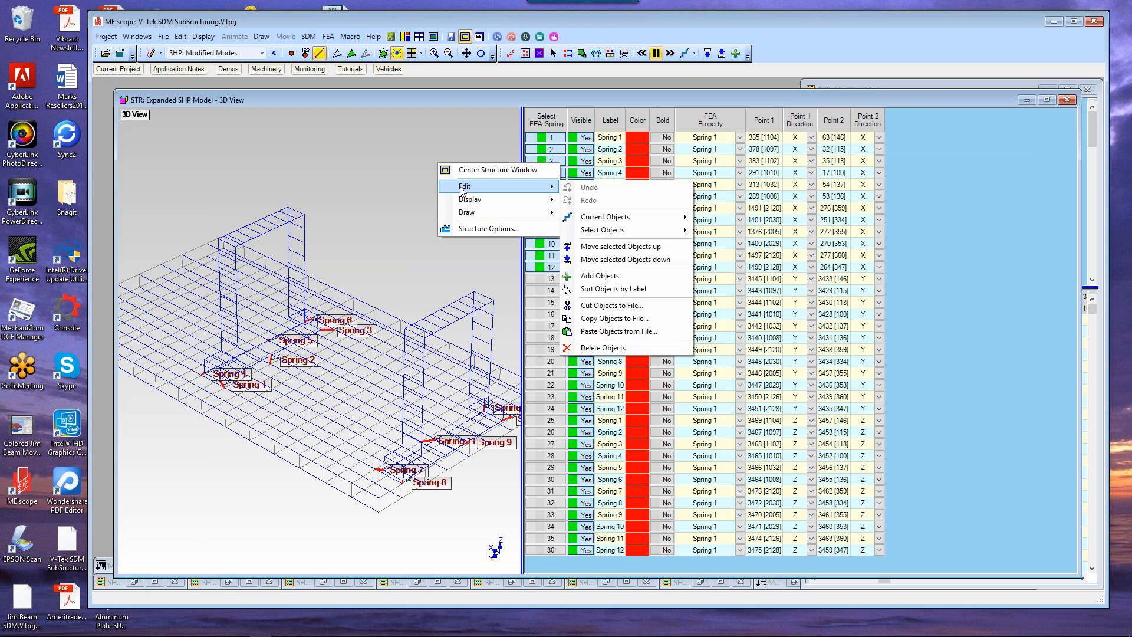
click(657, 319)
click(518, 283)
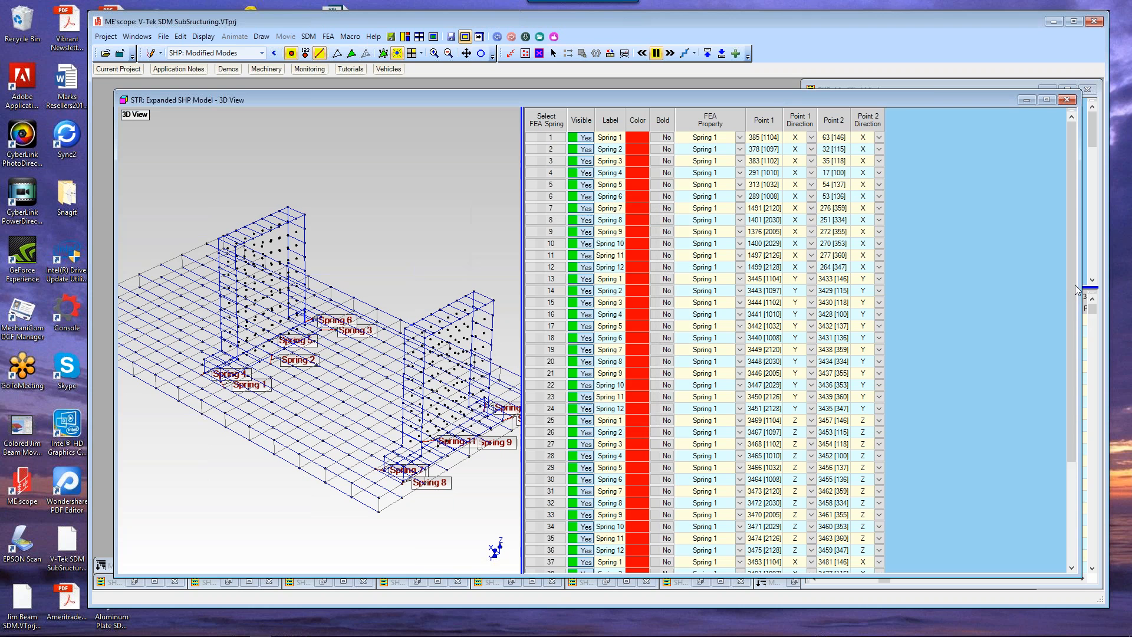
drag(1074, 285, 1070, 435)
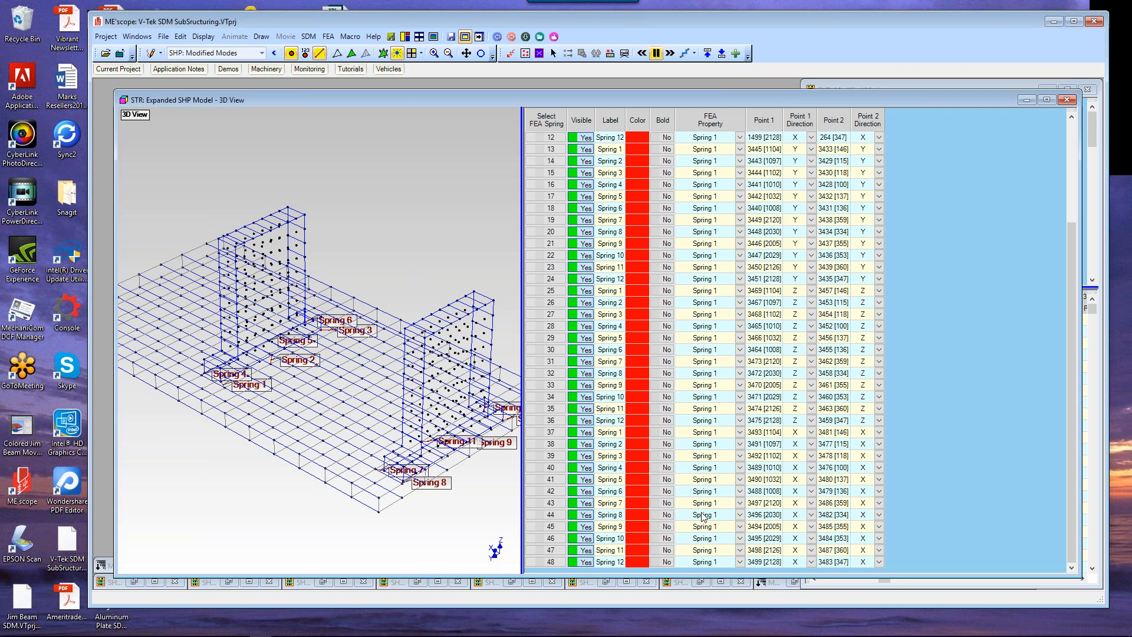
click(180, 36)
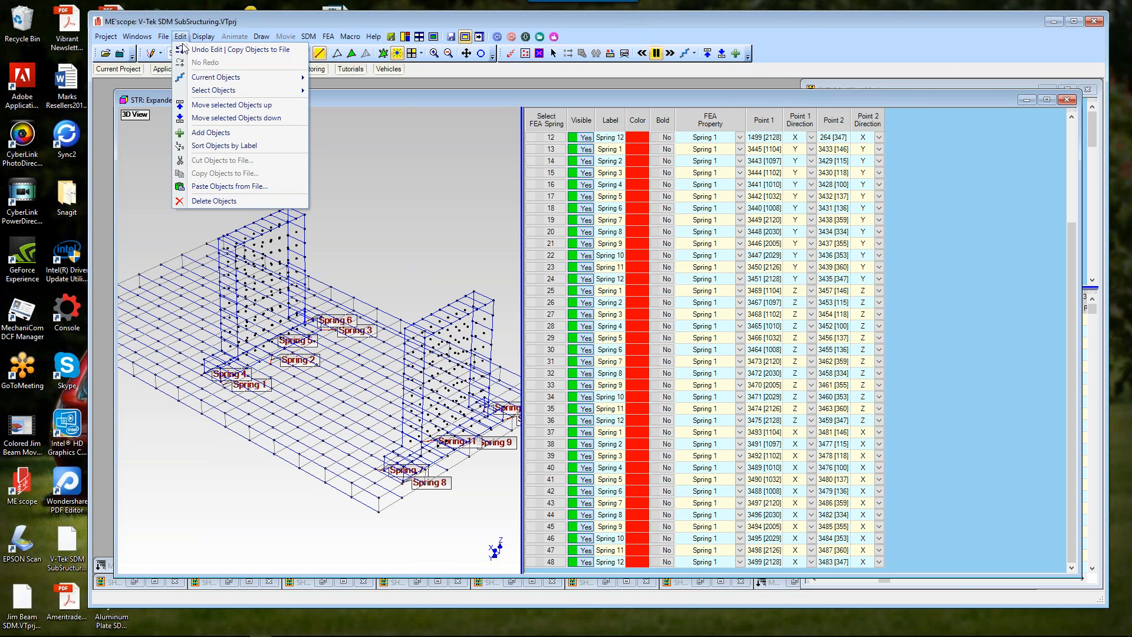
click(240, 50)
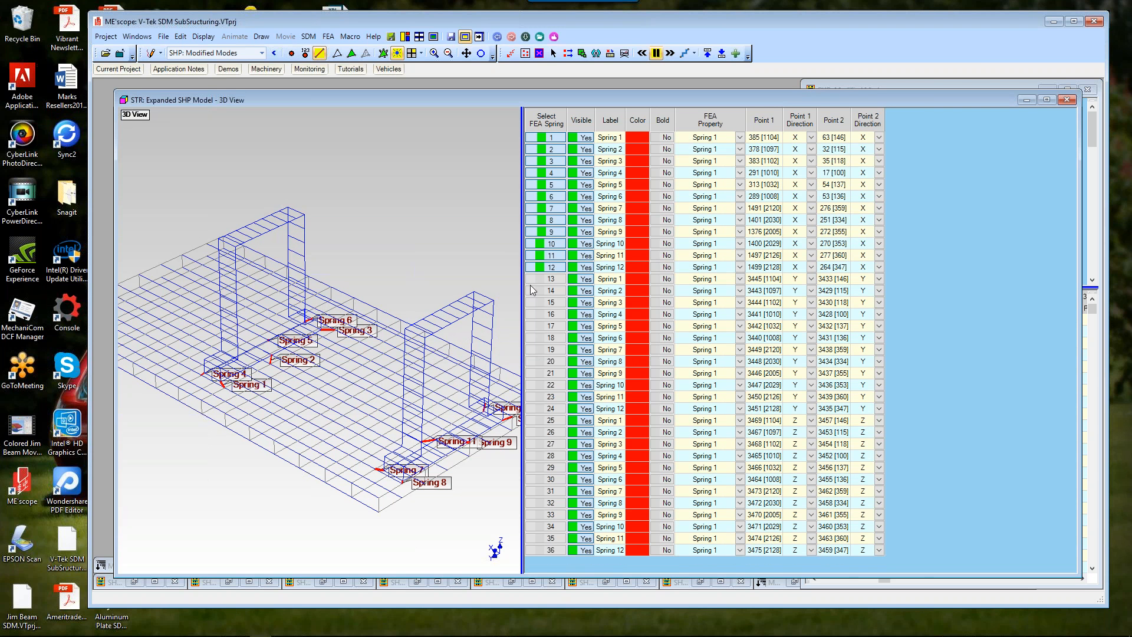
Step: Clear the selection and select the Y-direction springs 13 to 24 in the spreadsheet
click(562, 123)
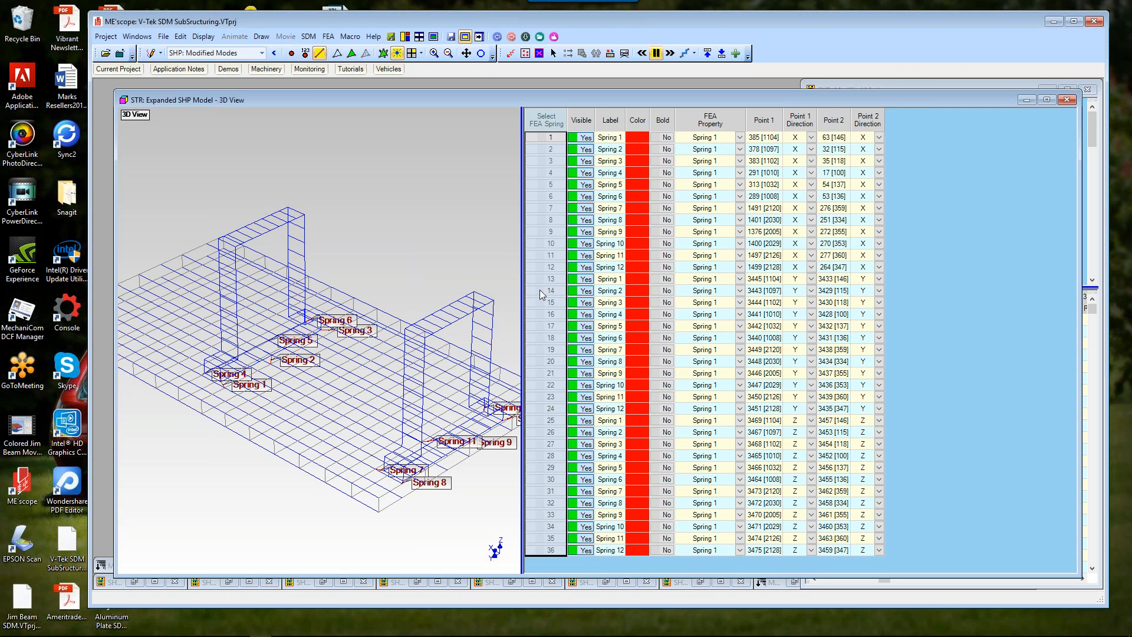
click(541, 269)
click(541, 269)
click(549, 279)
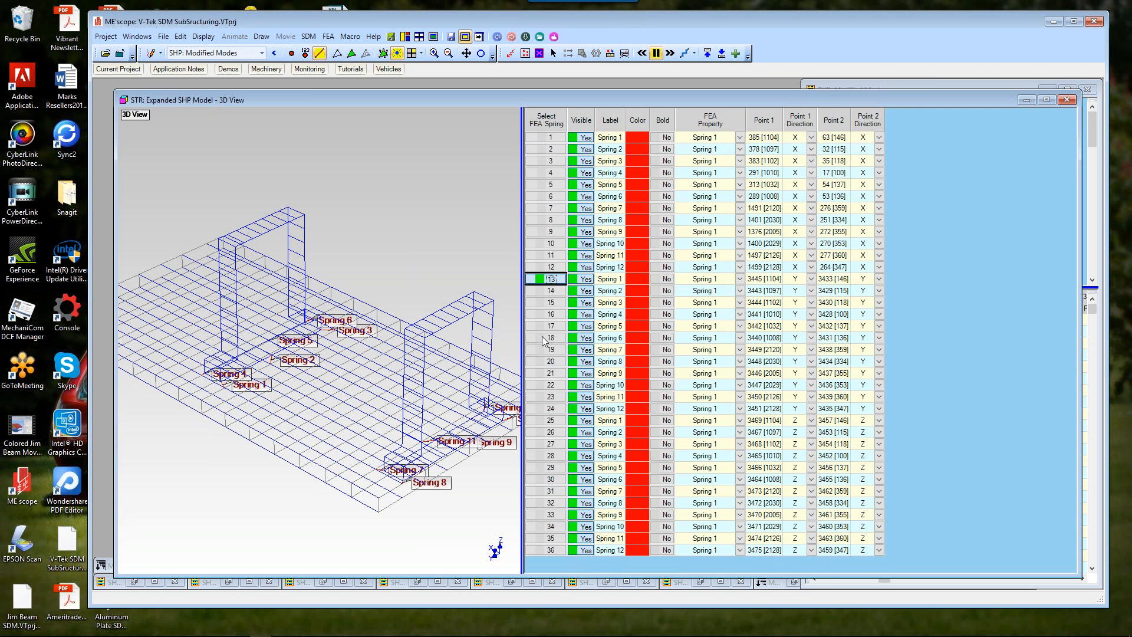
click(548, 409)
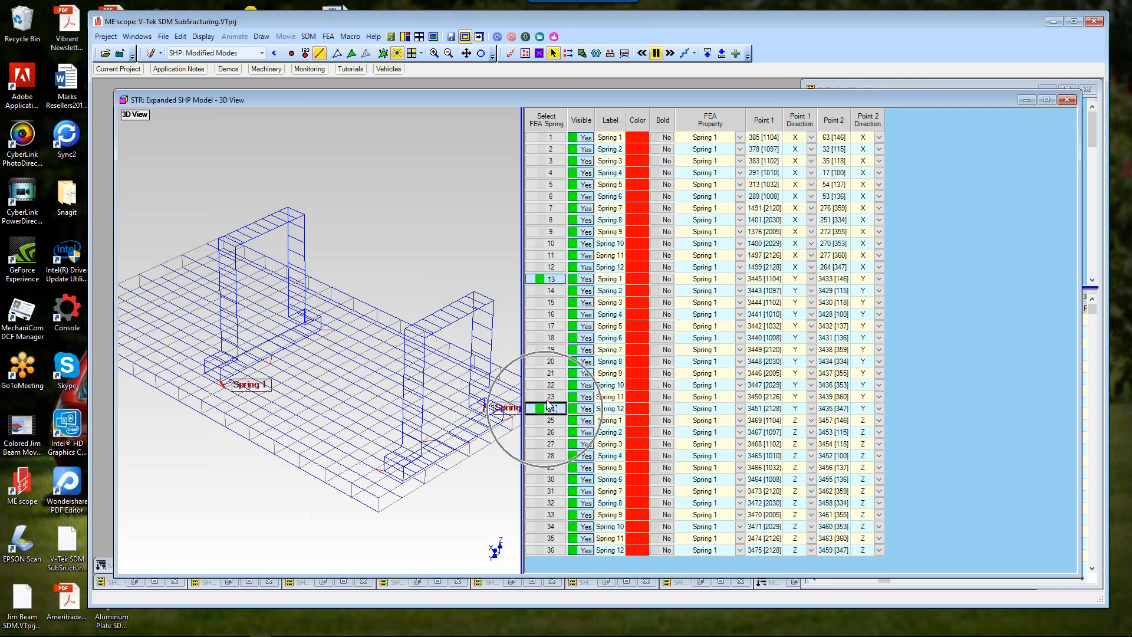
click(554, 279)
click(553, 280)
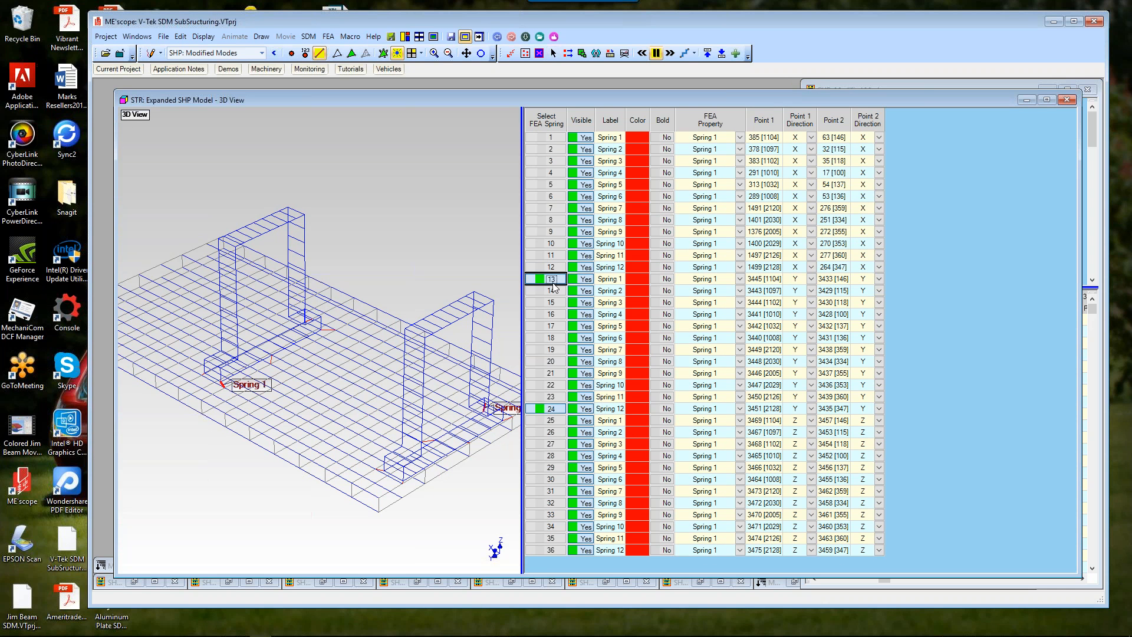
shift+click(545, 410)
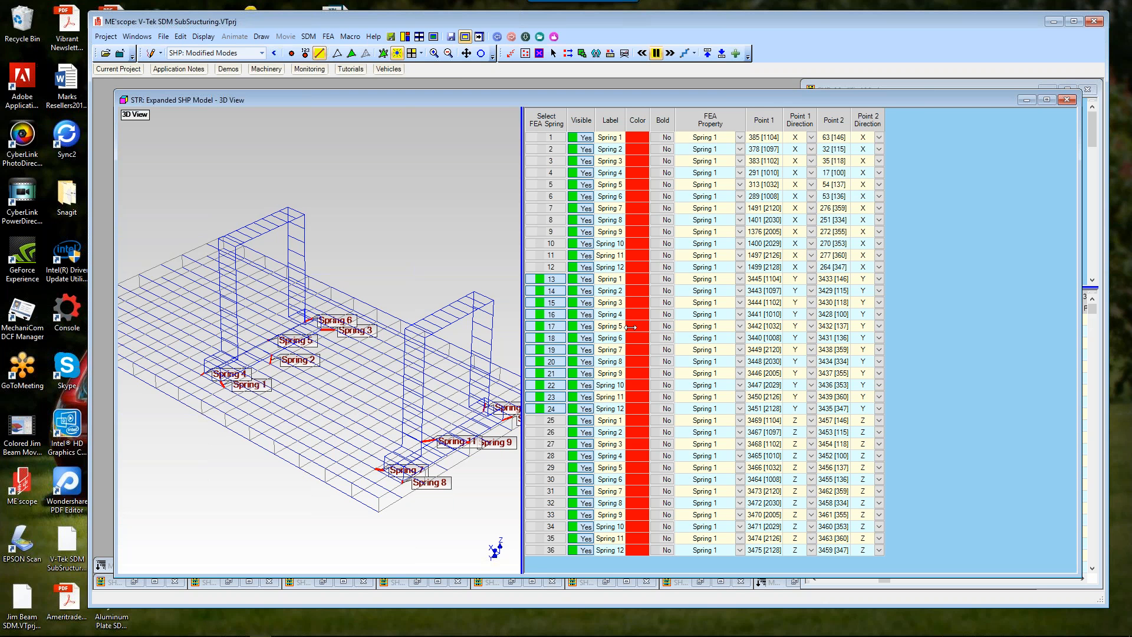
Step: Select the Z-direction springs 25 to 36 and adjust the spreadsheet pane width
drag(630, 327, 700, 327)
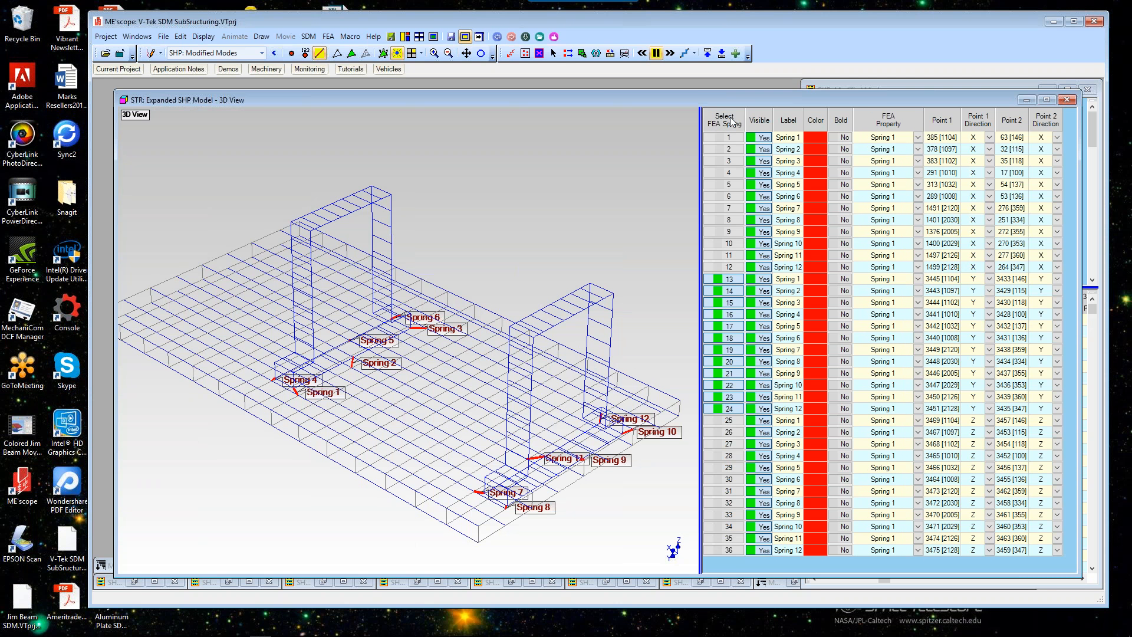
click(729, 420)
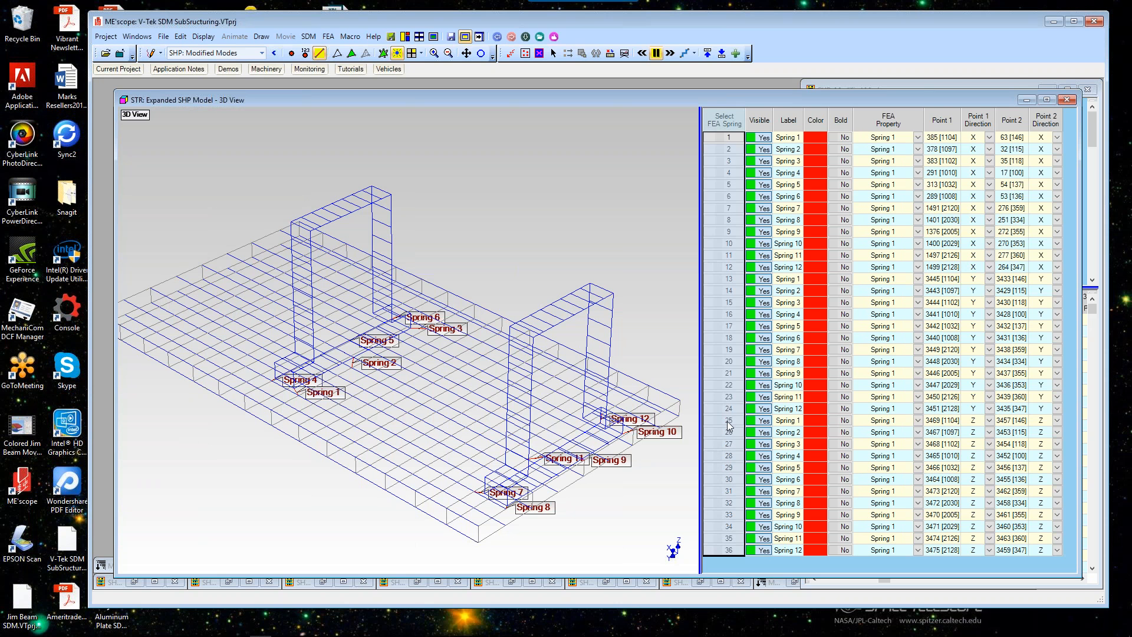
shift+click(730, 551)
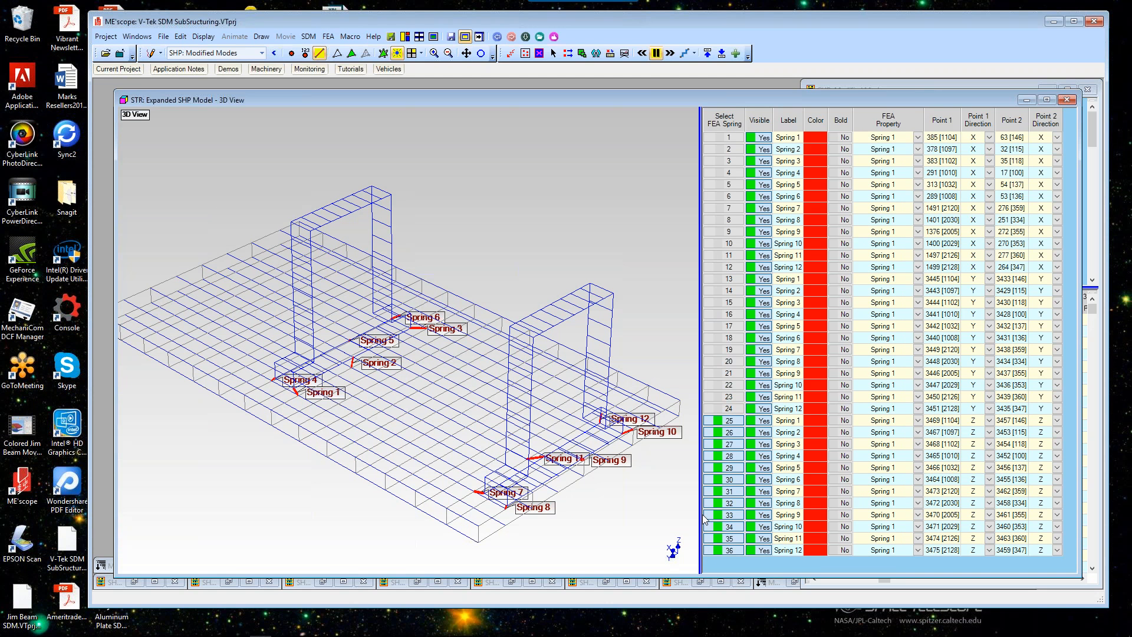
drag(705, 519, 618, 516)
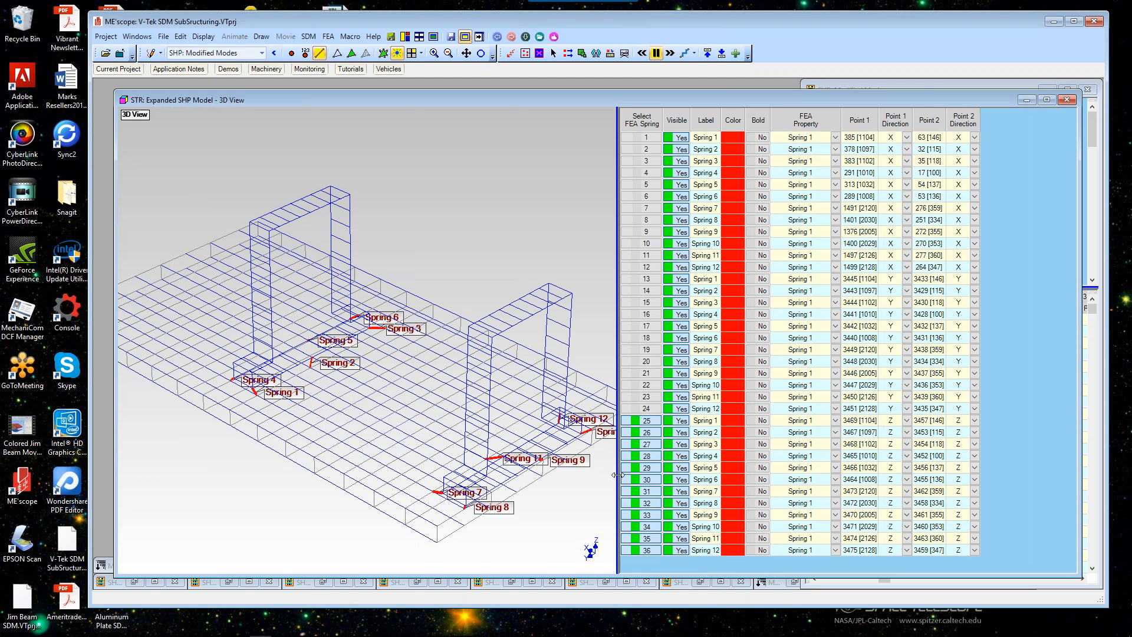
drag(702, 457, 704, 457)
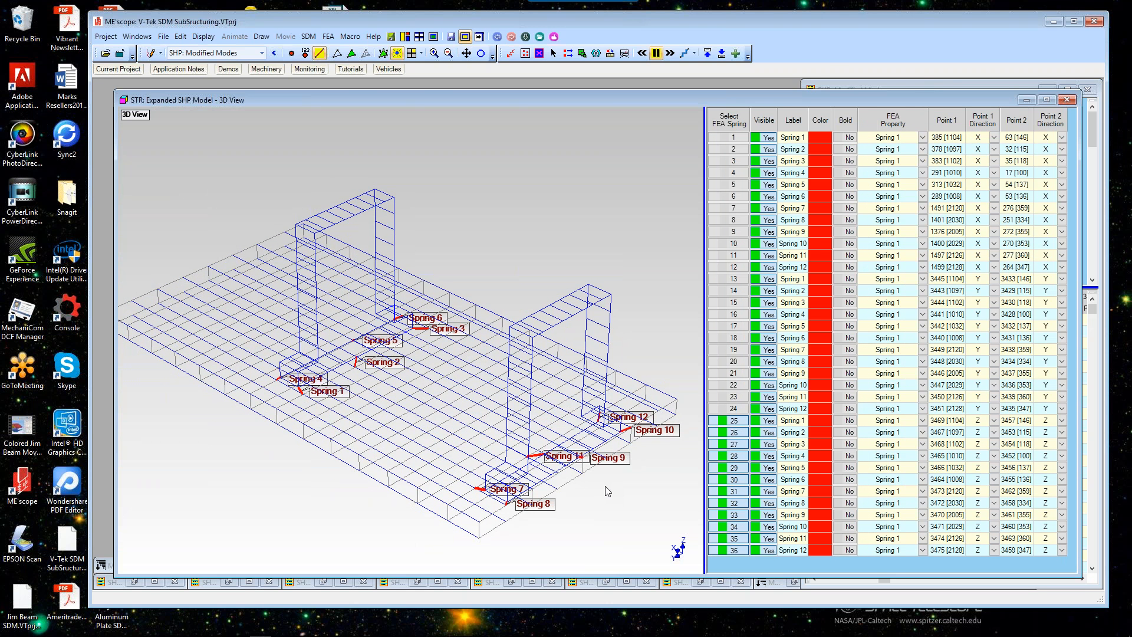
Step: Run the SDM macro that calculates new modes using 36 stiffeners between the bearing blocks and base plate
click(554, 36)
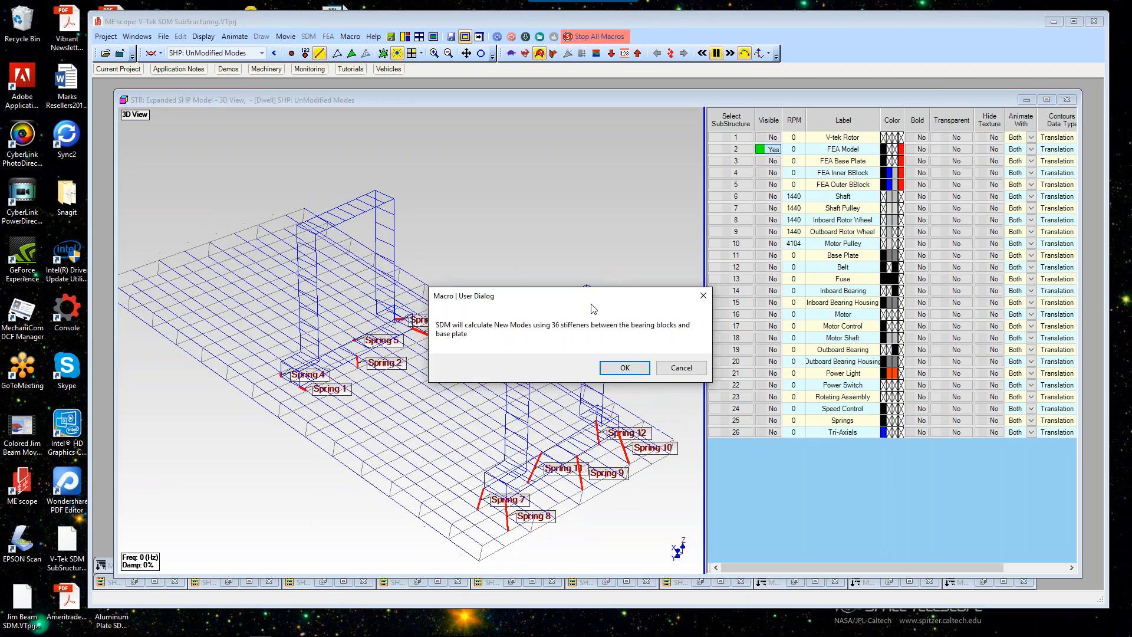
drag(572, 149, 563, 139)
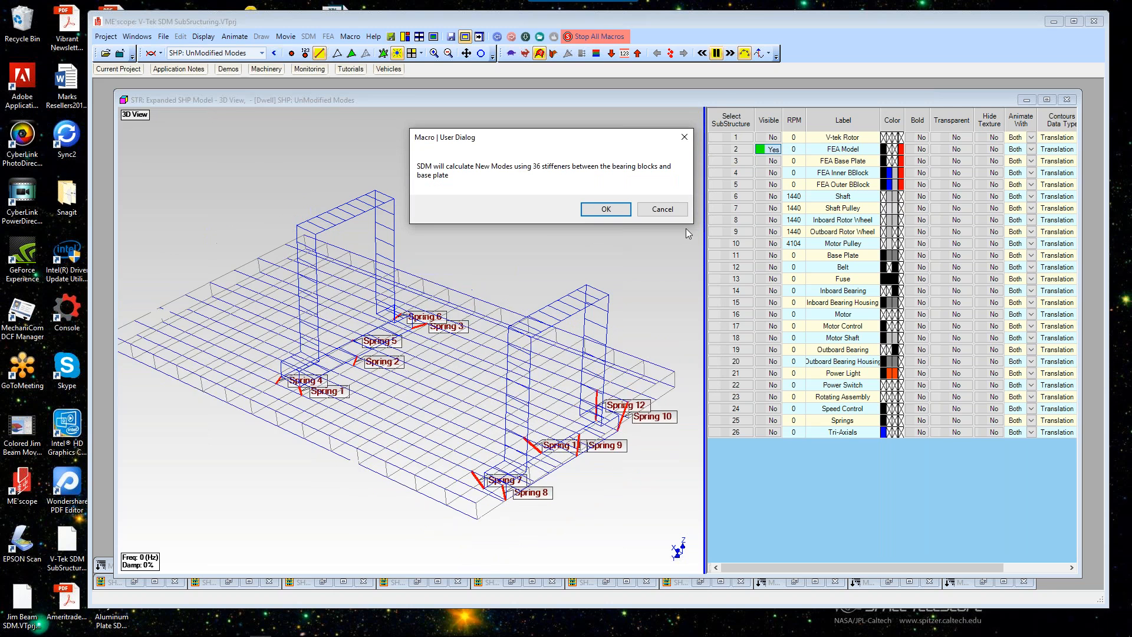
click(624, 209)
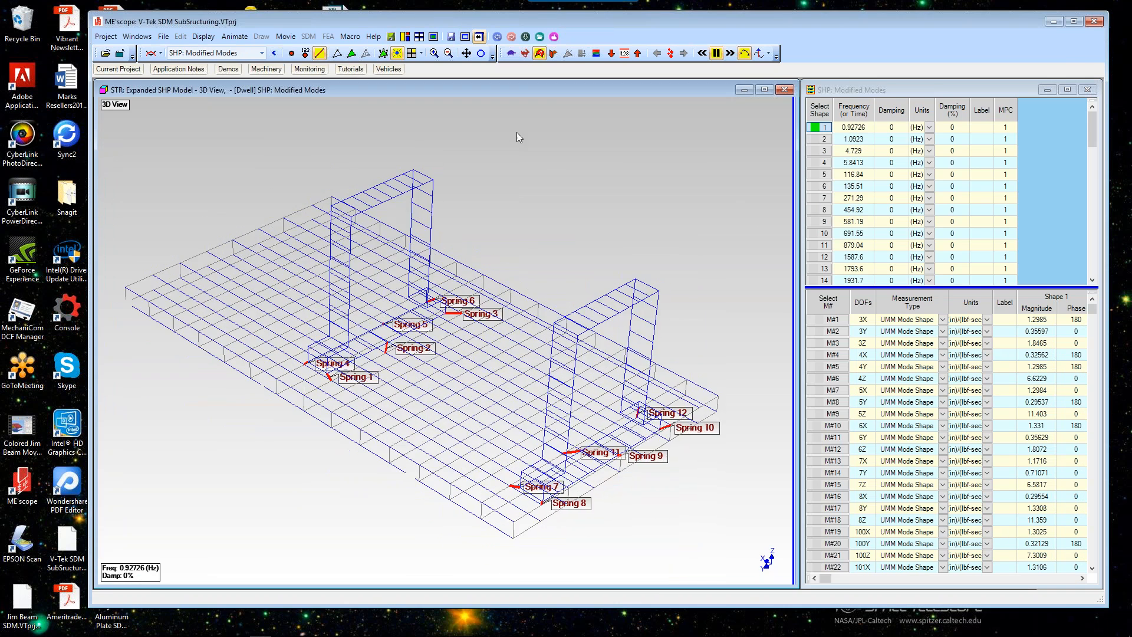
Step: Run the Substructuring Mode Shapes macro to add all unmodified structure modes to one shape table
click(540, 36)
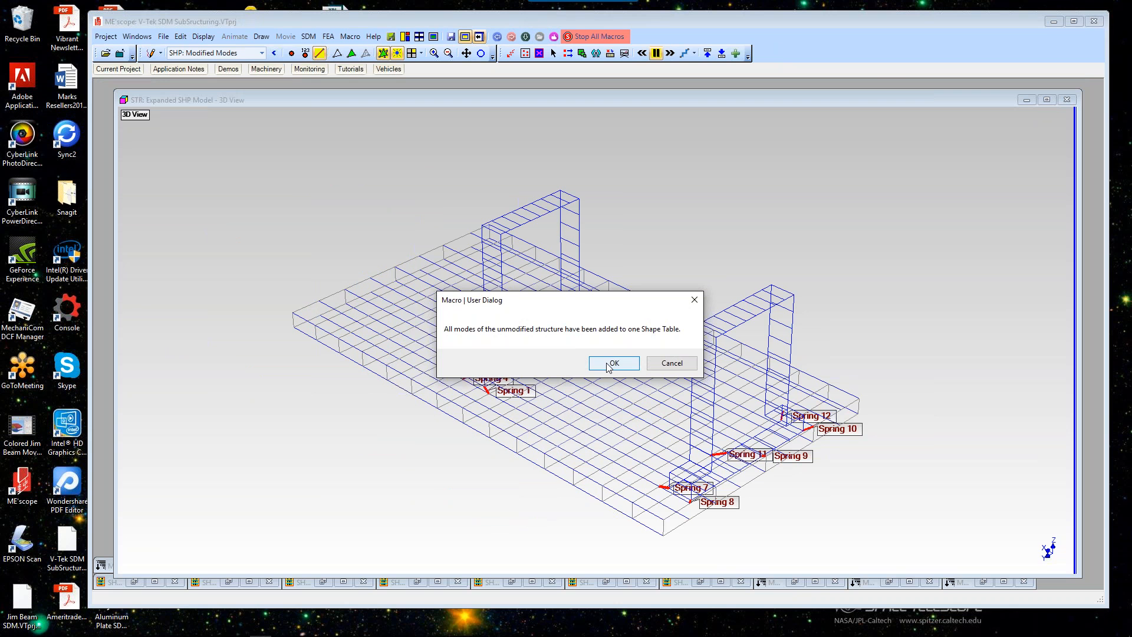
click(610, 364)
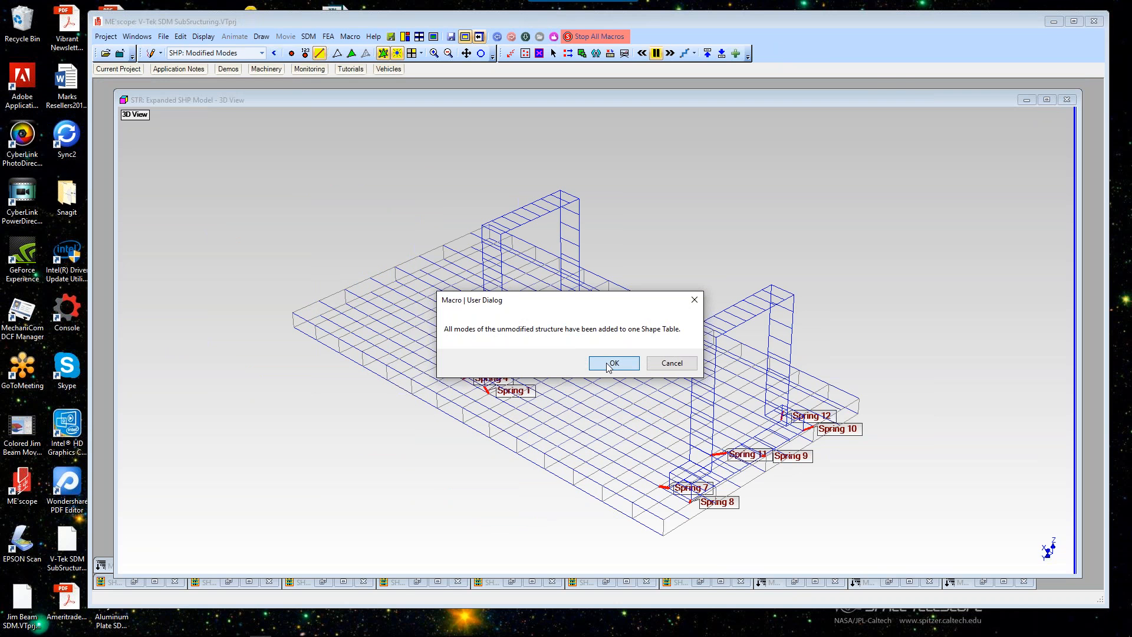
click(611, 364)
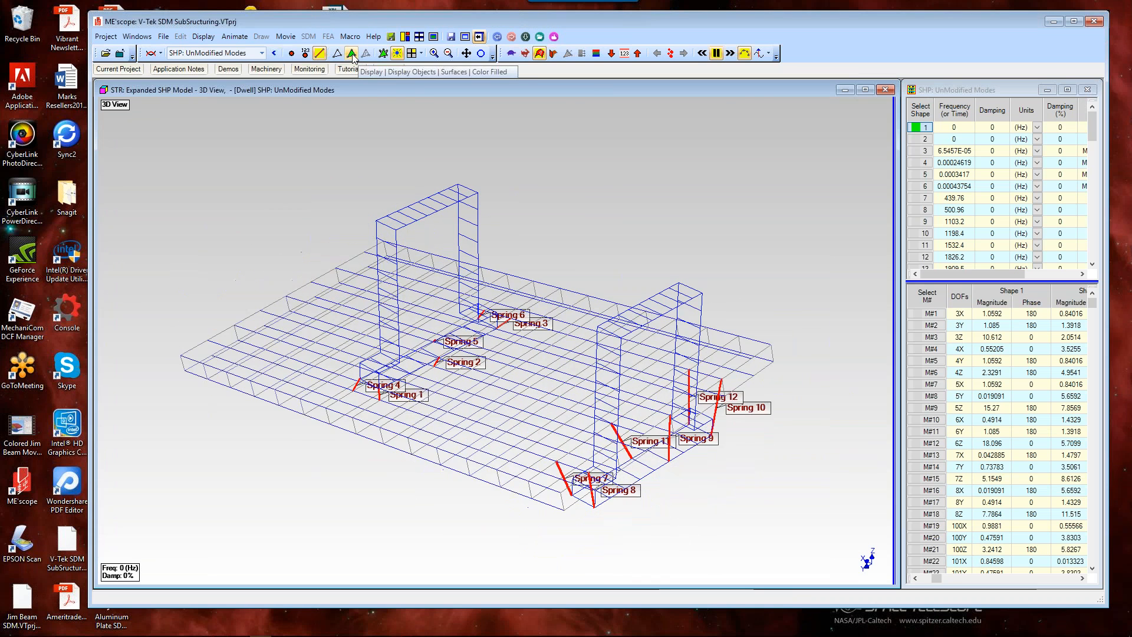
Step: Switch to solid display, widen the unmodified modes table, and display shapes 41 and 42 on the model
click(352, 53)
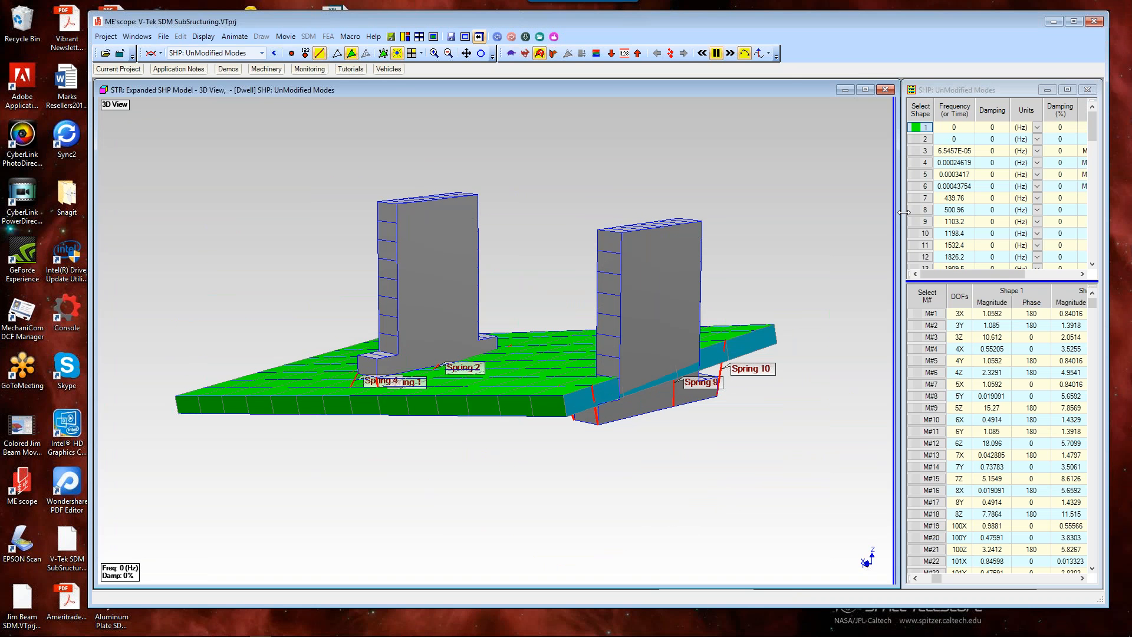
drag(904, 213, 777, 213)
drag(1092, 131, 1093, 167)
click(795, 198)
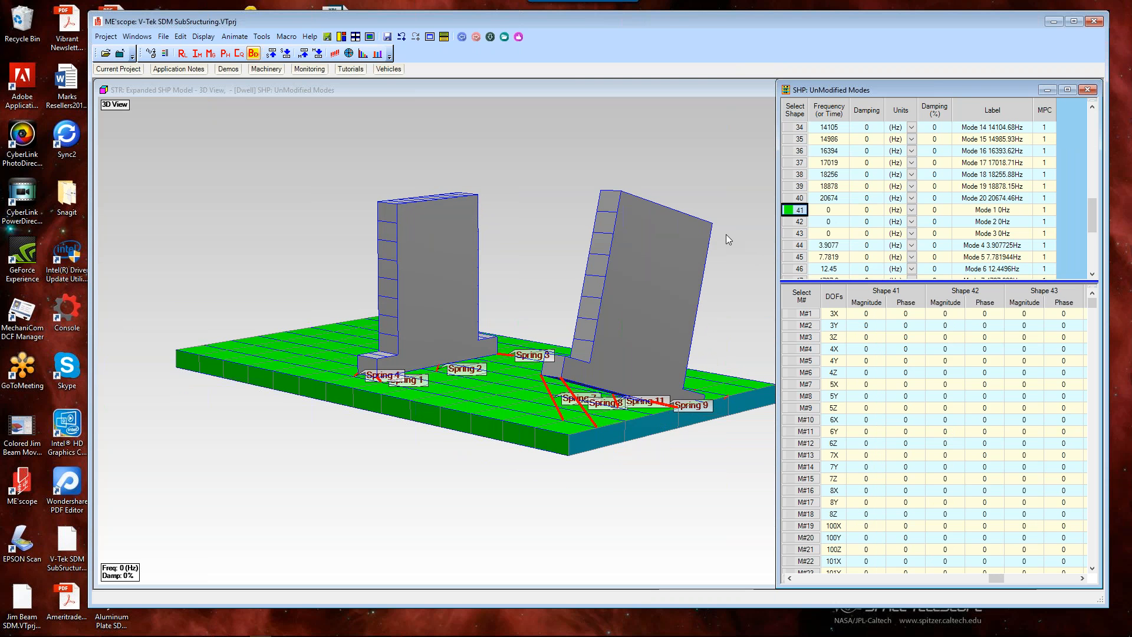
click(796, 223)
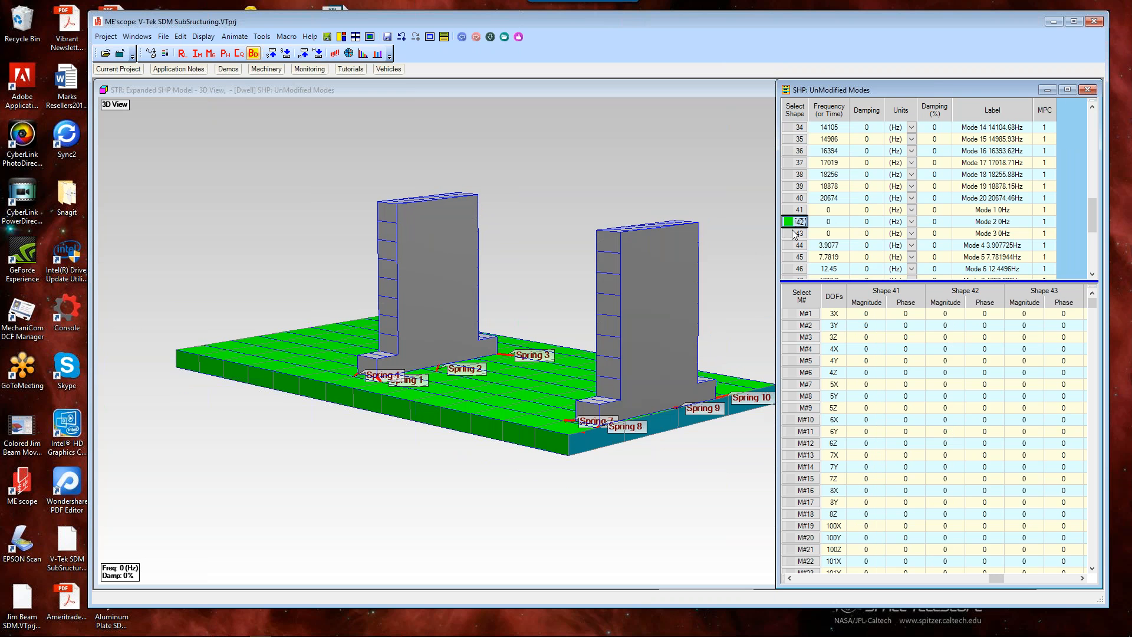
Step: Display the unmodified rigid-body shapes 41 and 43 on the model
ctrl+click(796, 210)
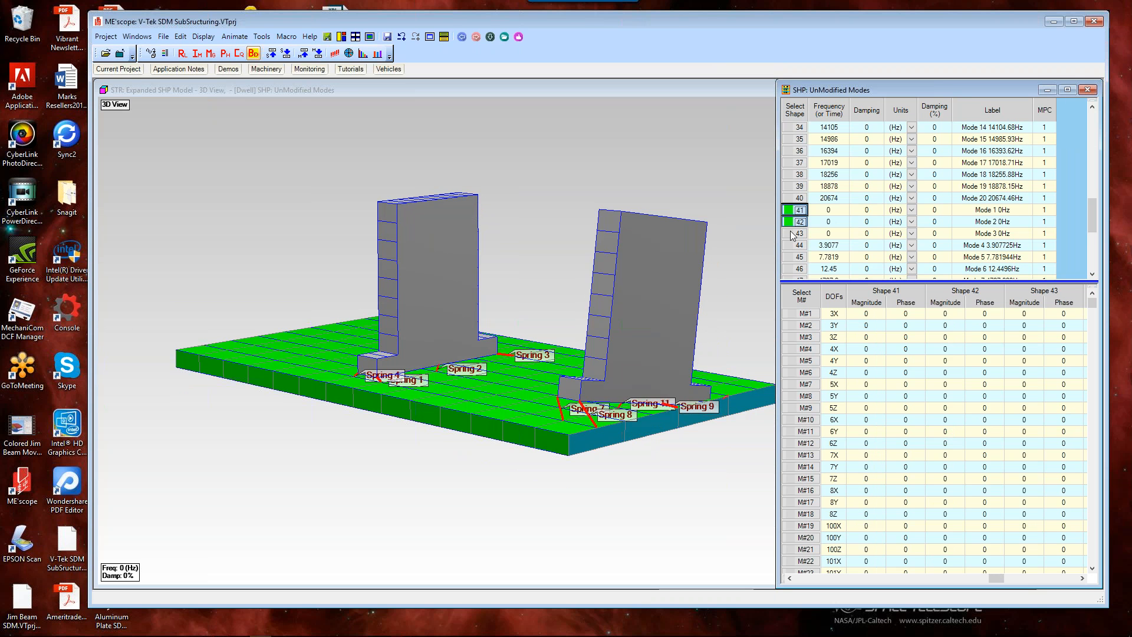
click(795, 234)
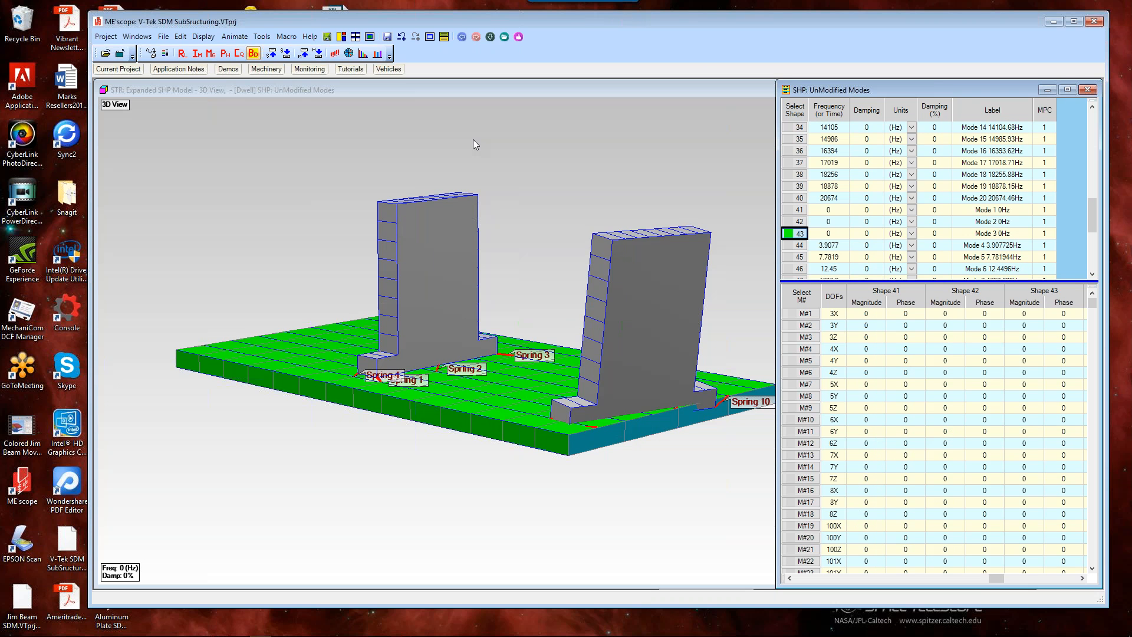
Step: Rerun the SDM macro that calculates new modes using 36 stiffeners between the bearing blocks and base plate
click(504, 37)
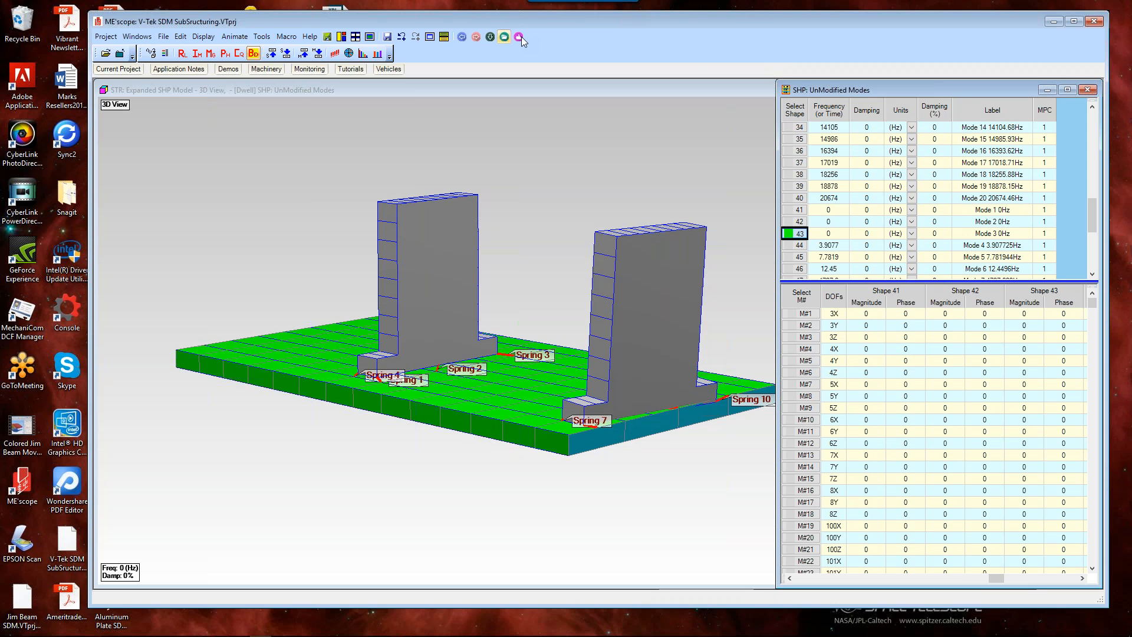
click(520, 37)
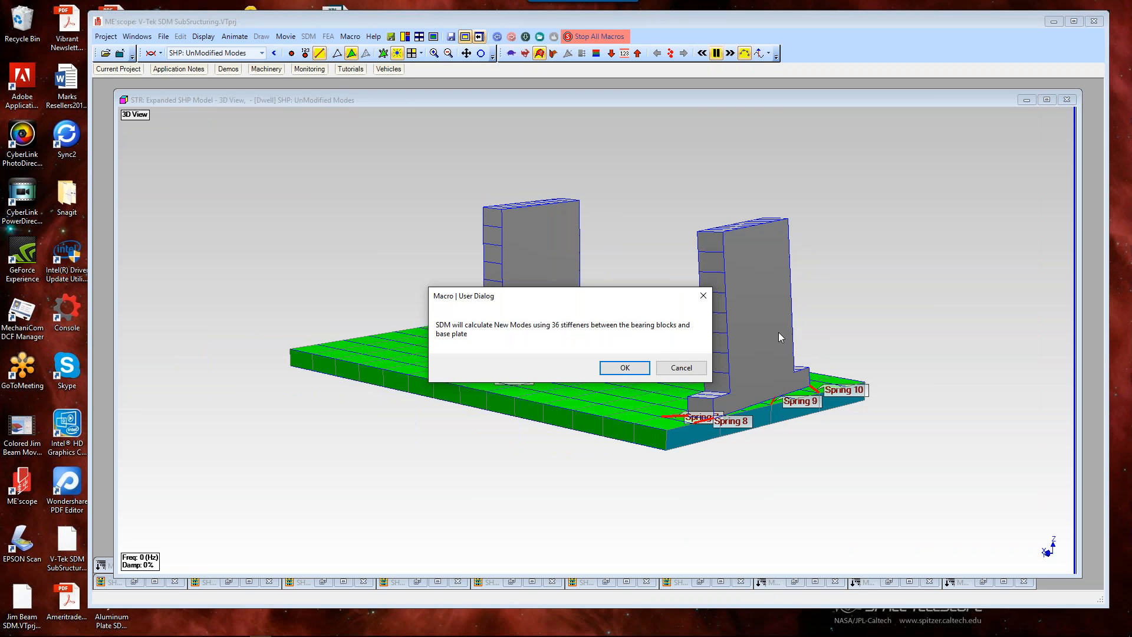
click(625, 368)
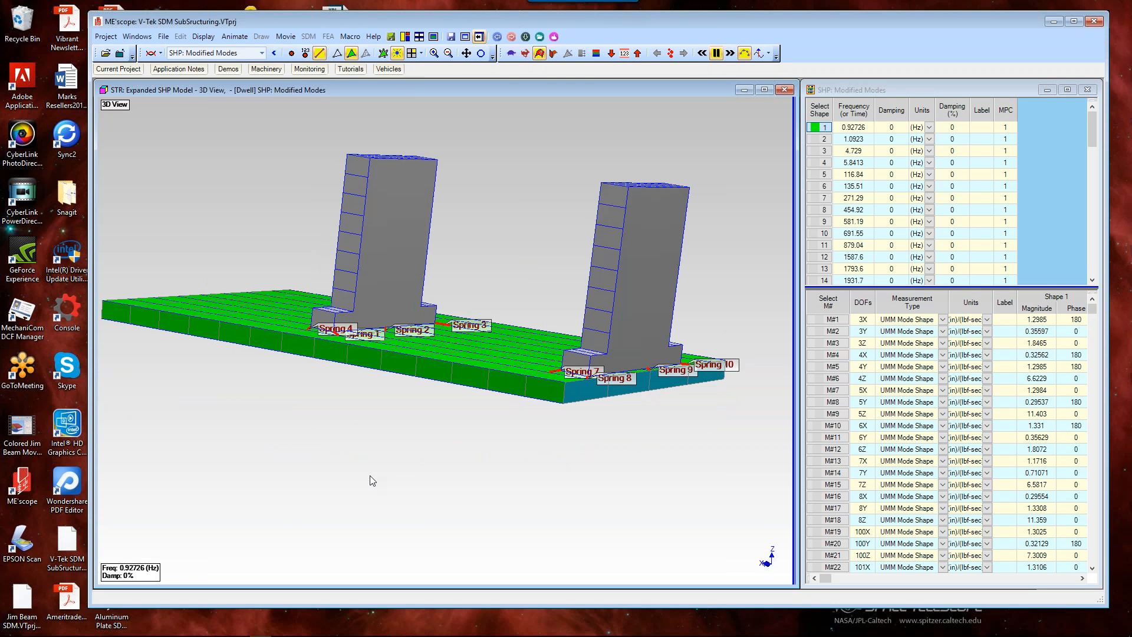
Step: Step through modified mode shapes 3 to 7 and watch each animate on the model
click(825, 145)
click(826, 152)
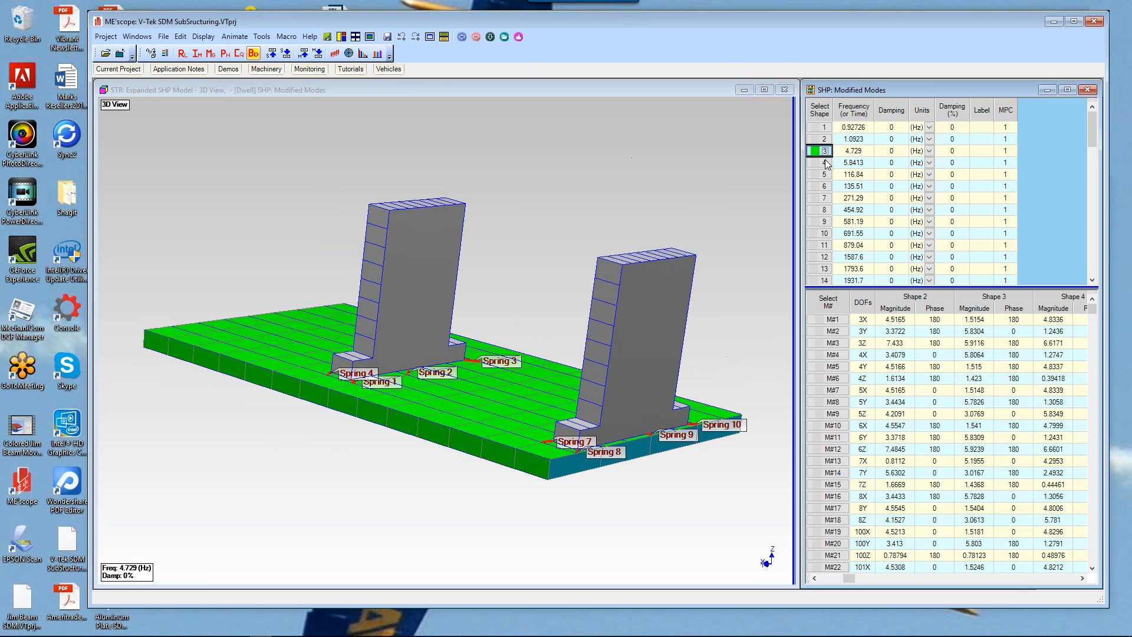
click(826, 163)
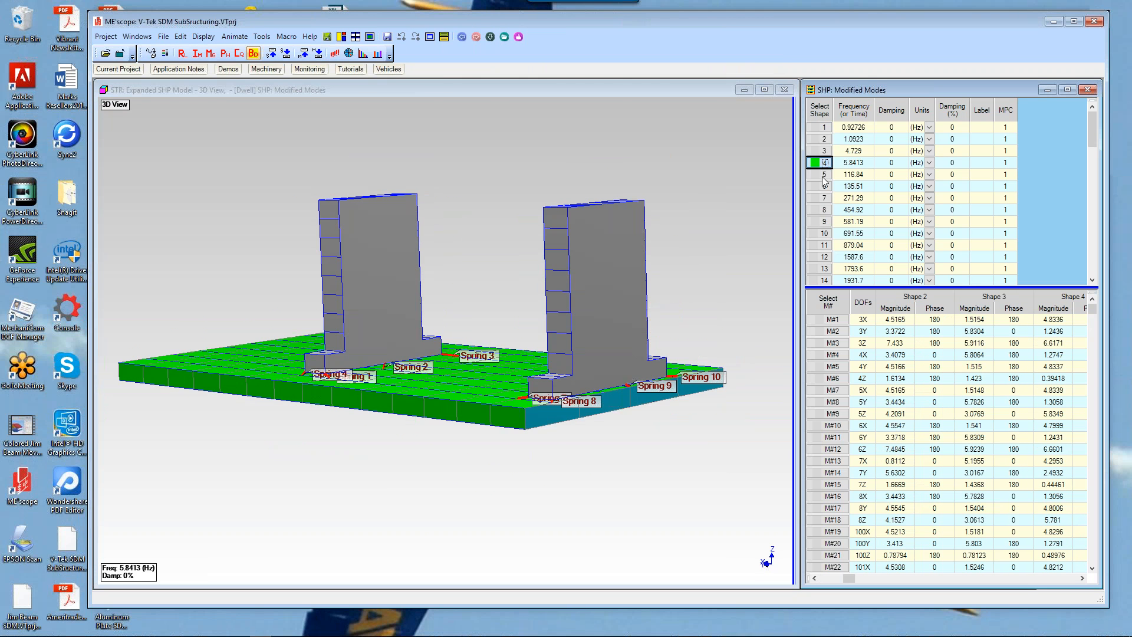
click(825, 176)
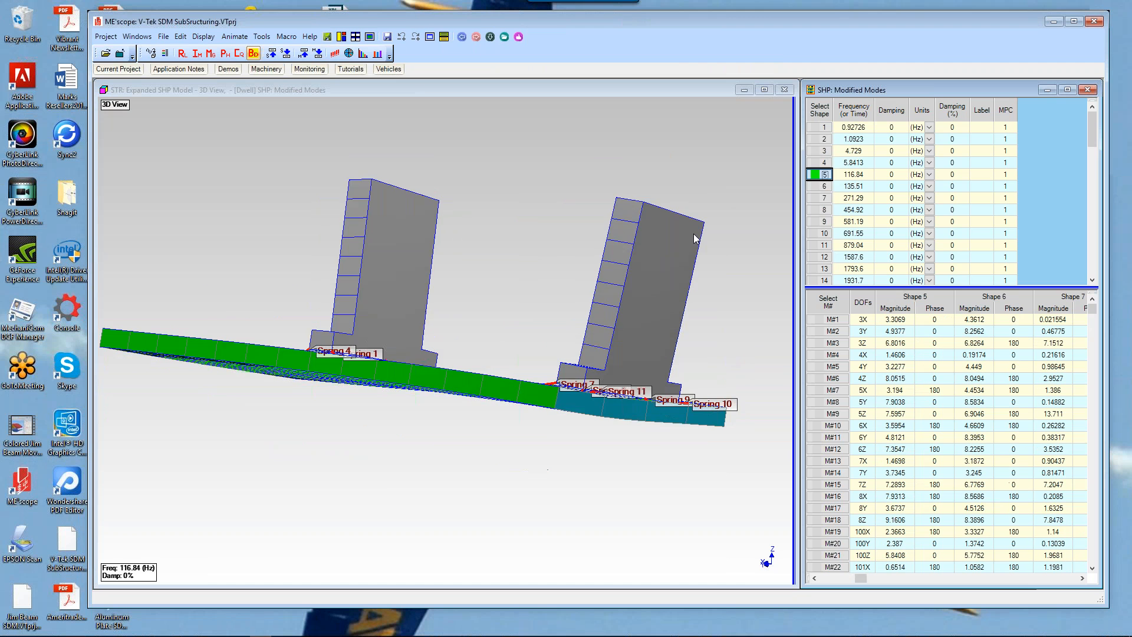
drag(794, 230, 813, 204)
click(819, 186)
click(820, 199)
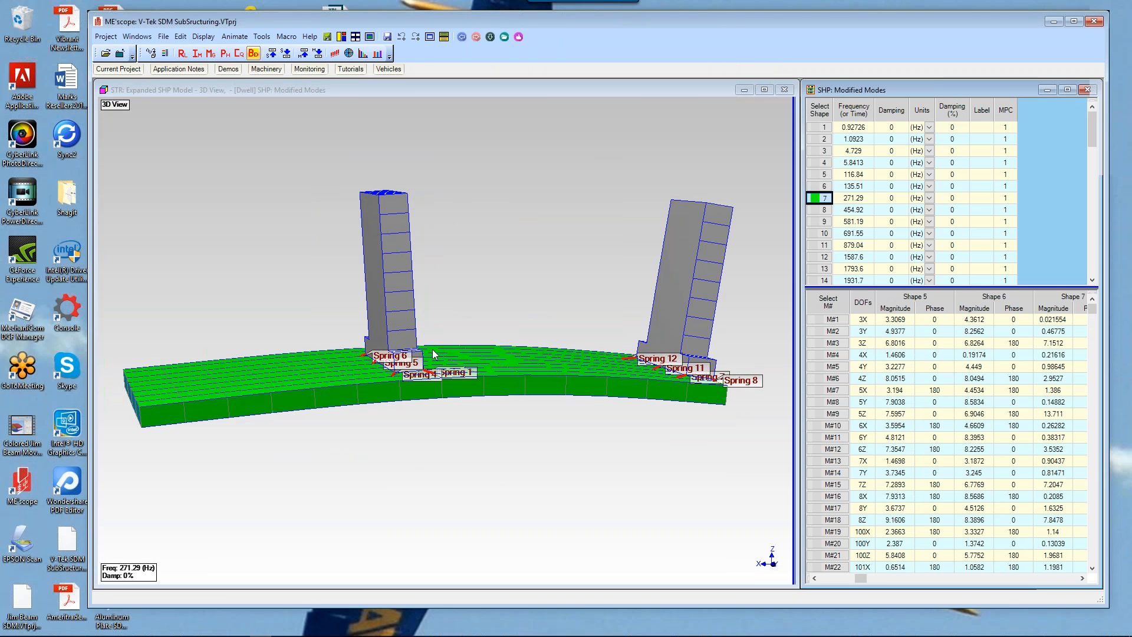
drag(433, 349, 441, 348)
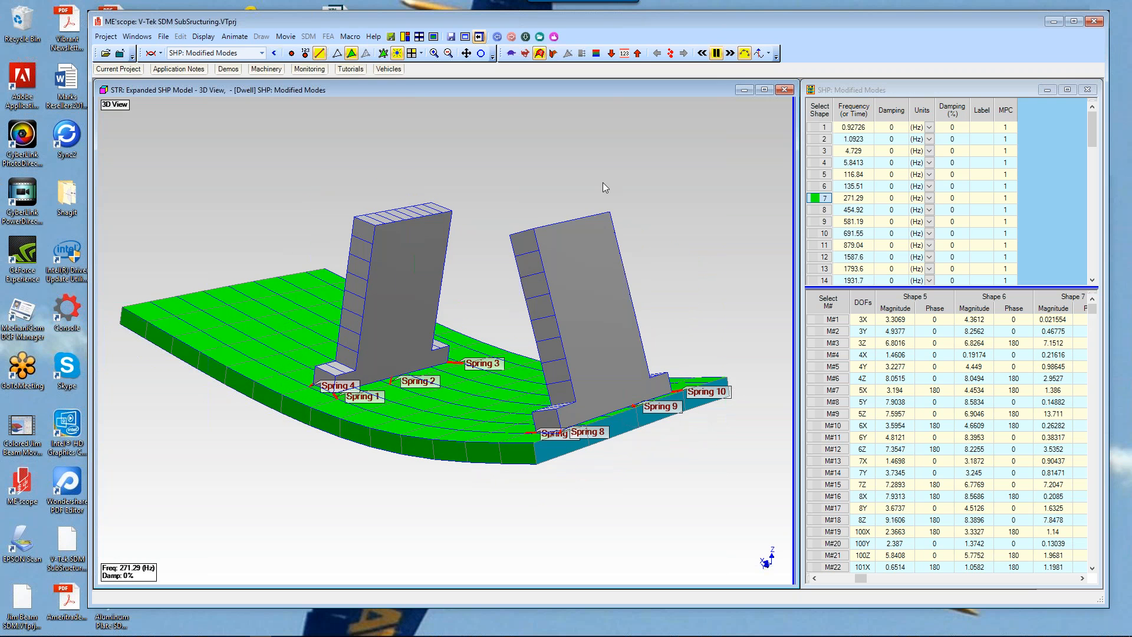
Step: Close the current project without saving it
click(110, 38)
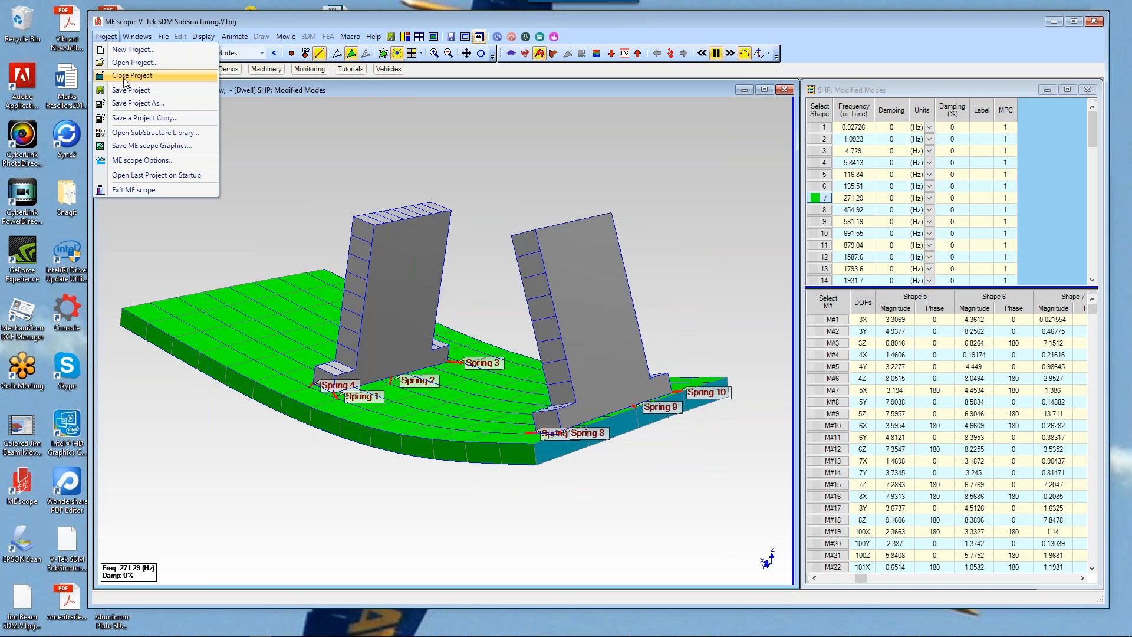
click(125, 77)
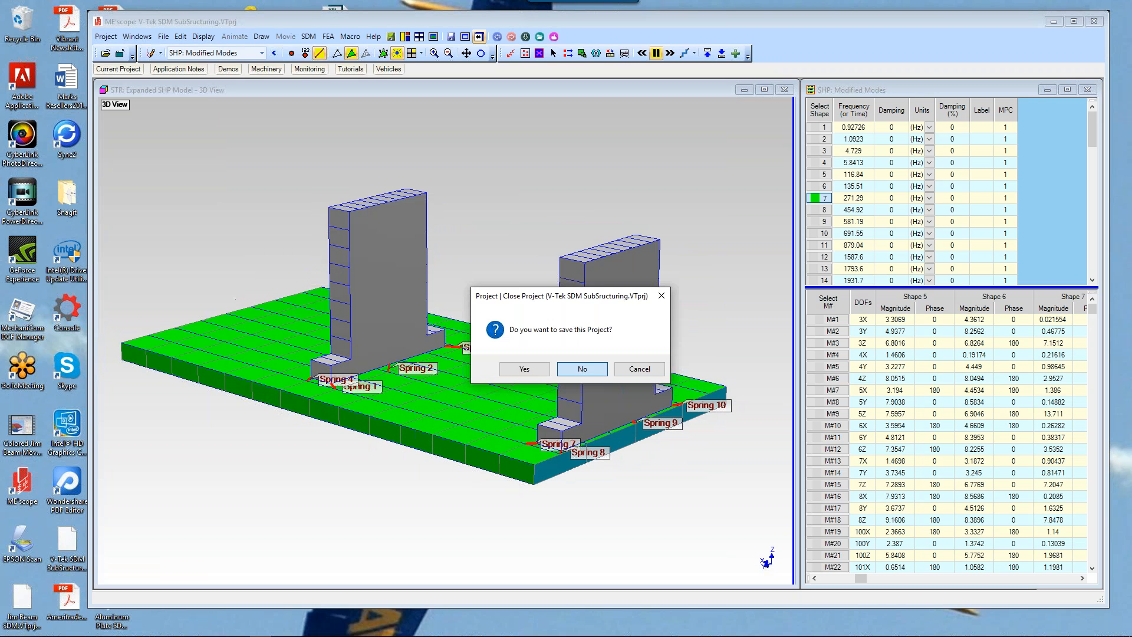
click(582, 368)
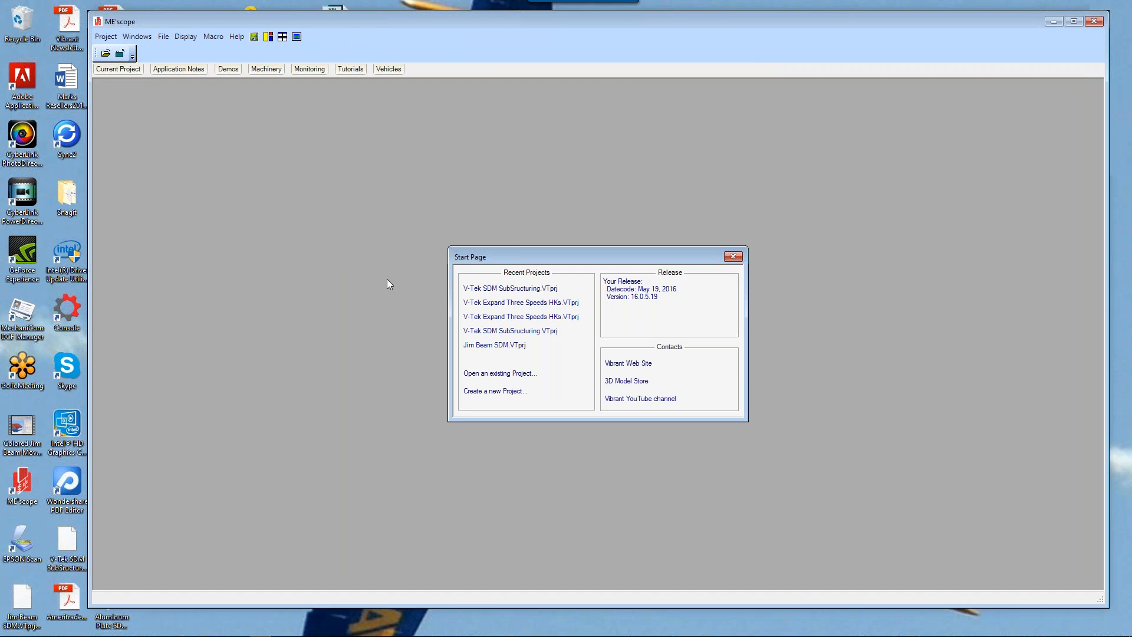
Step: Open the recent project V-Tek Expand Three Speeds HKs.VTprj without auto-starting its macro
click(516, 303)
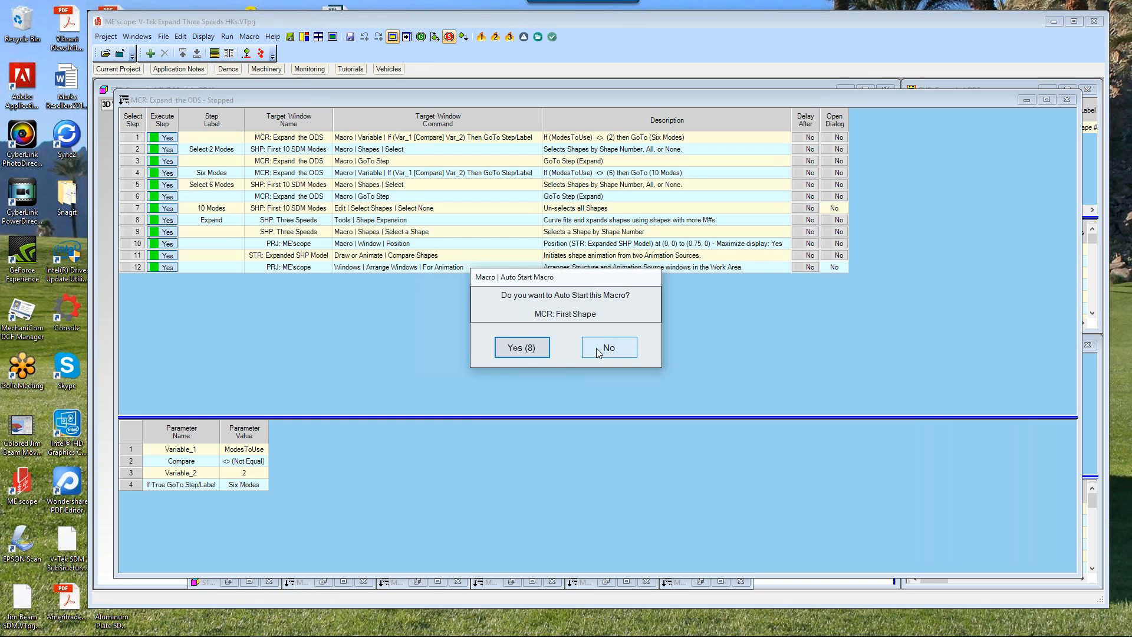
click(596, 348)
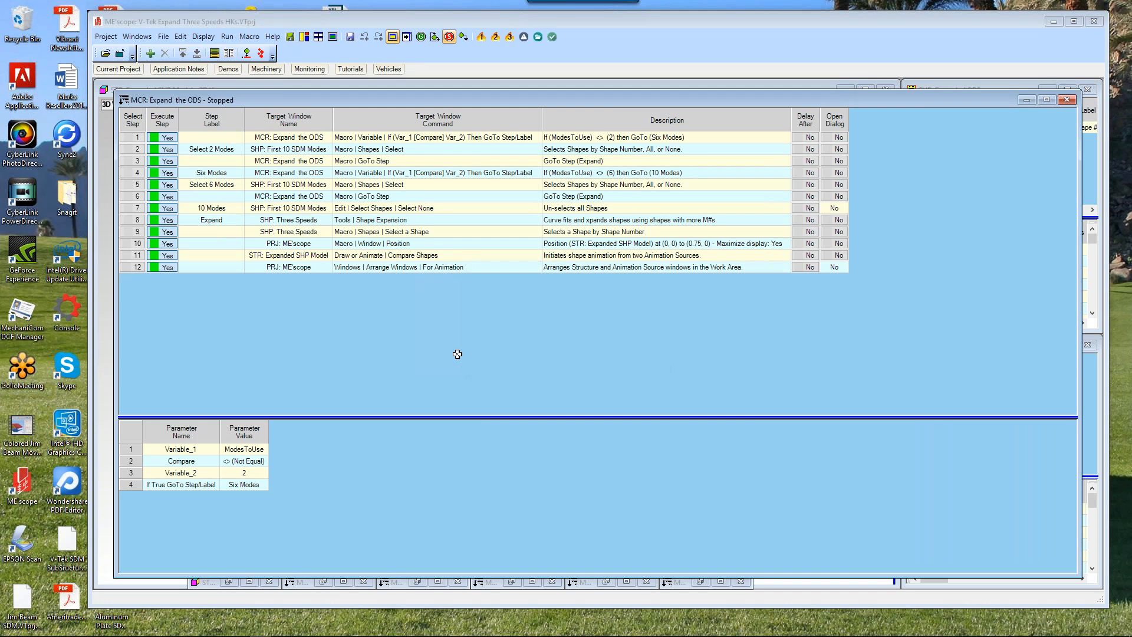
Step: Tile the windows, maximize the 3D model view, and reveal its substructures spreadsheet
click(318, 38)
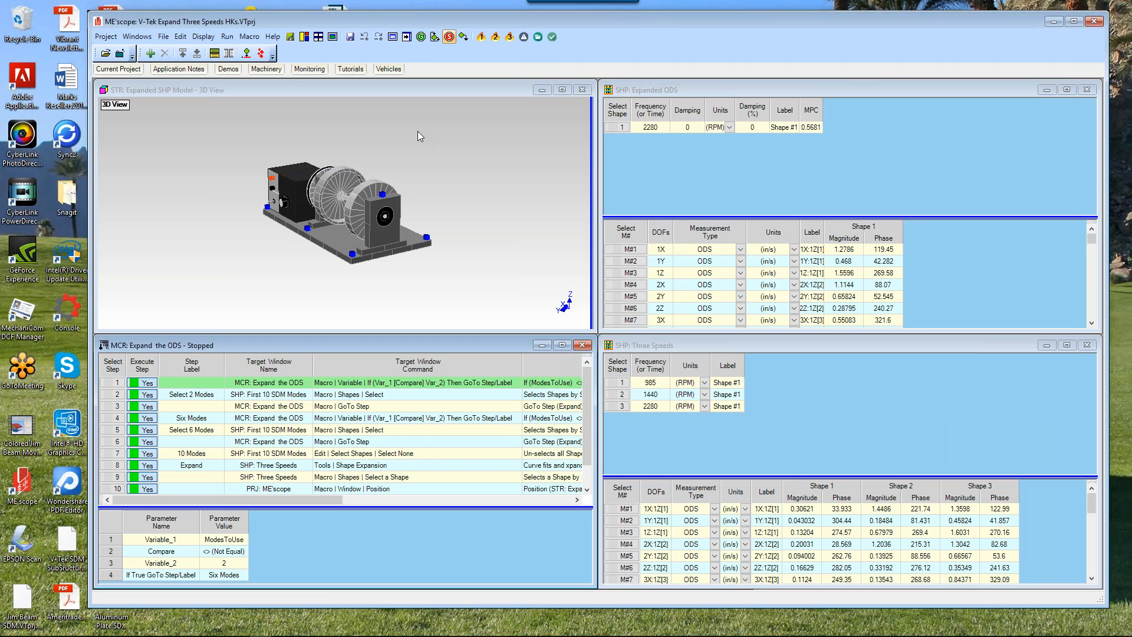
right_click(449, 142)
click(450, 141)
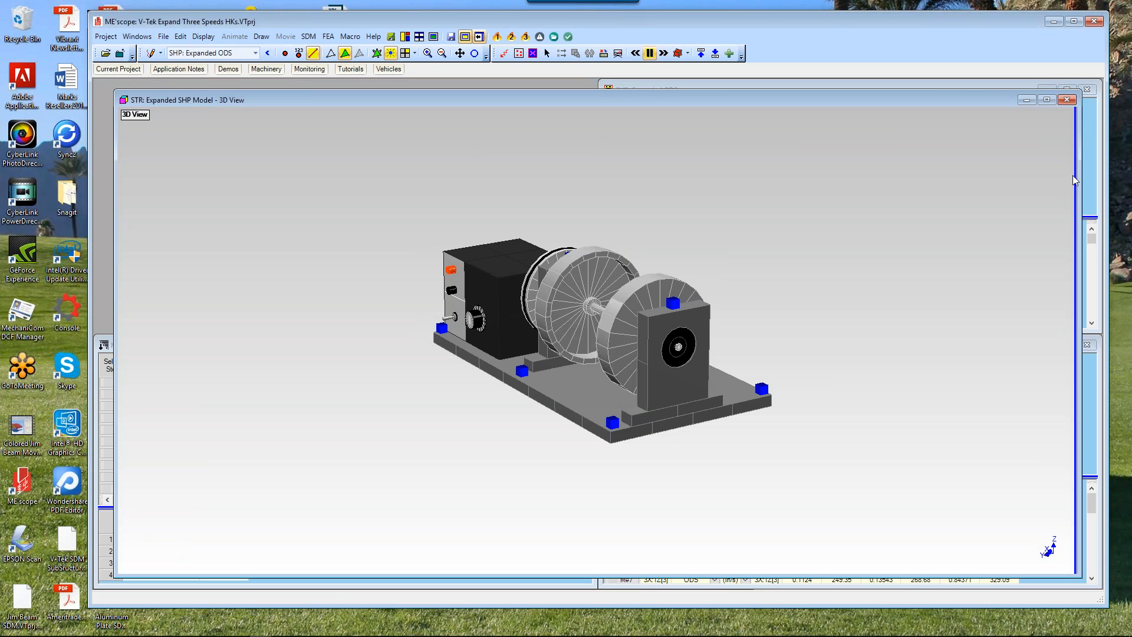
drag(1074, 177, 639, 178)
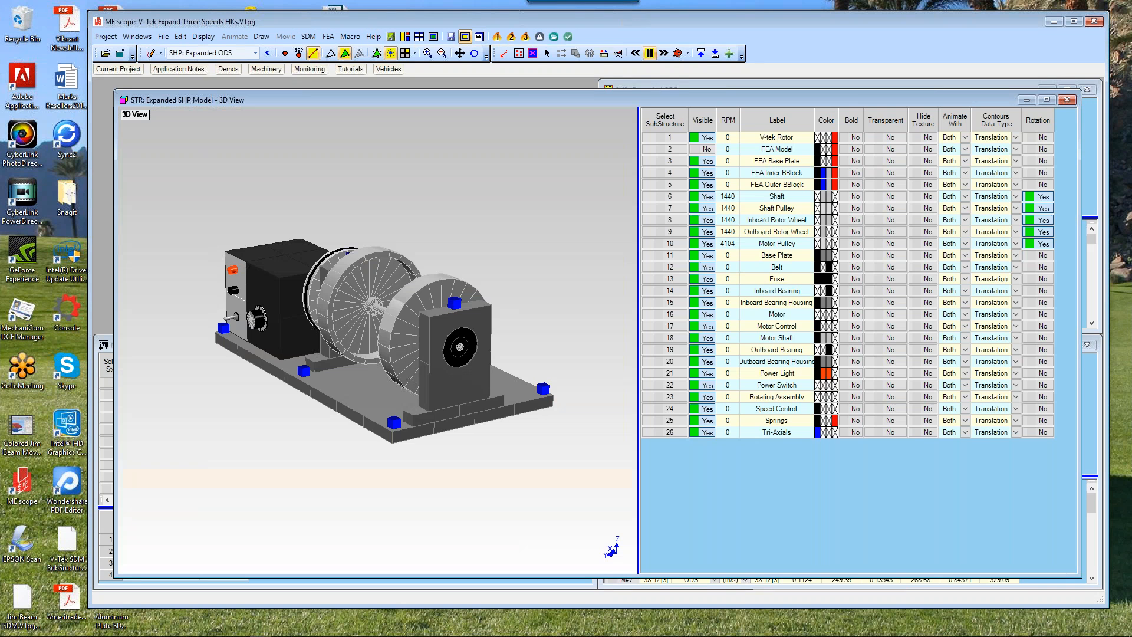
Step: Toggle visibility of the FEA Model and V-tek Rotor substructures to compare the two models, restoring the original display
click(705, 149)
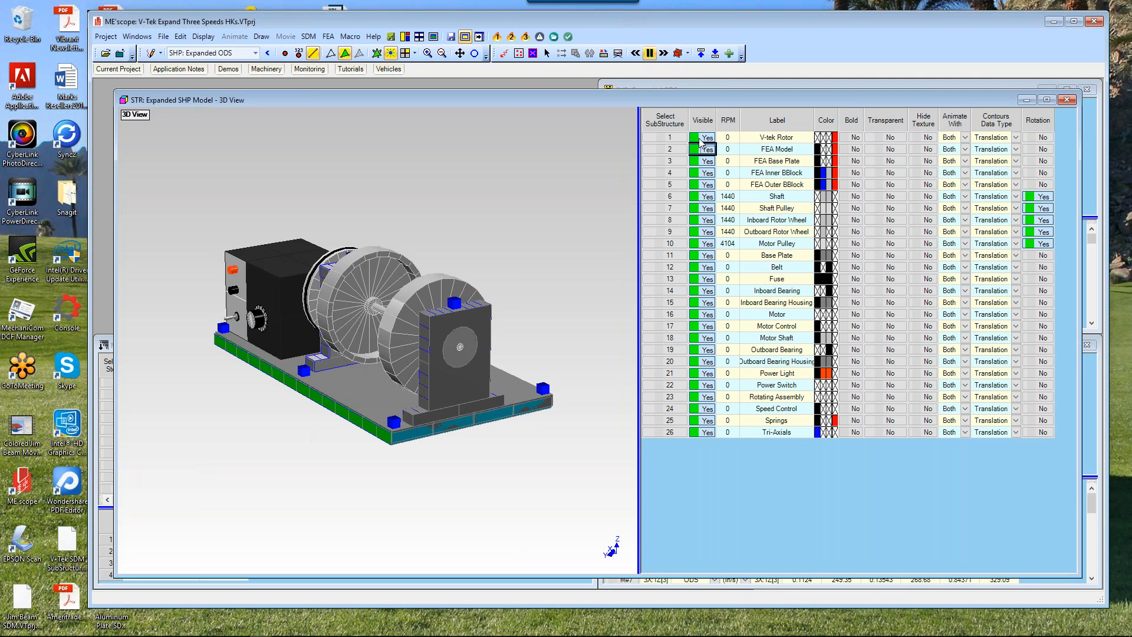
click(701, 139)
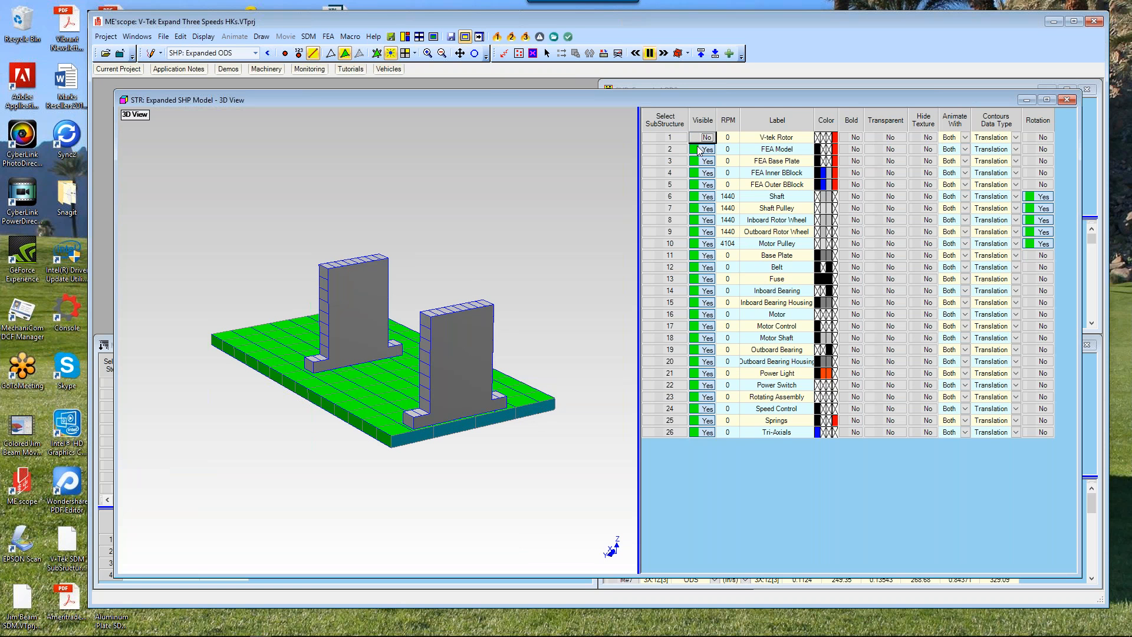
click(704, 149)
click(706, 137)
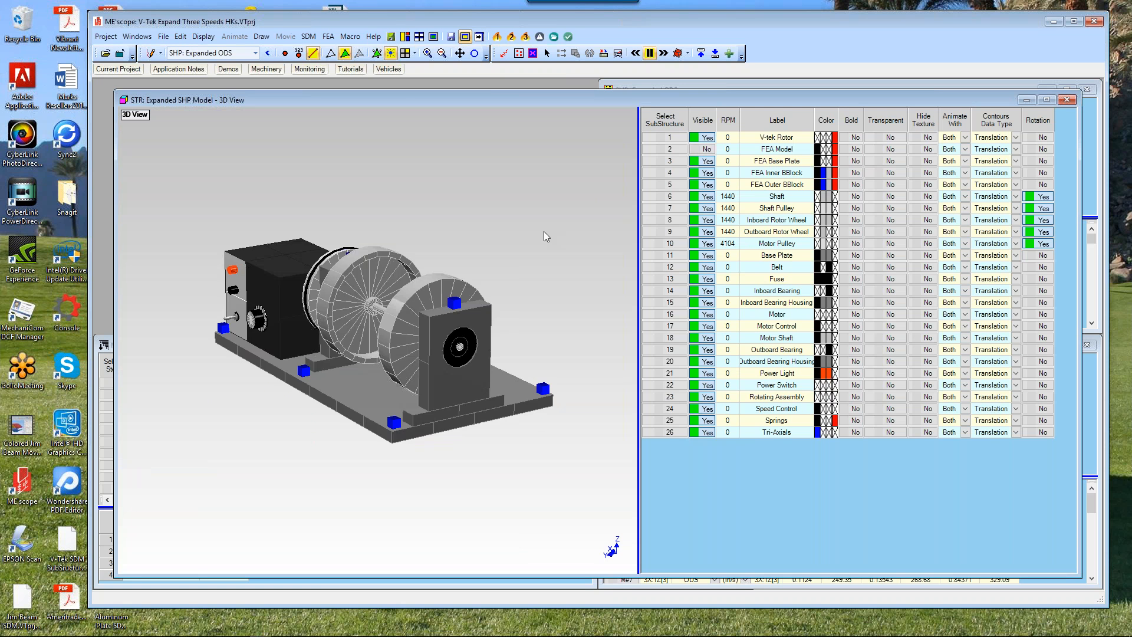
Step: Run the 985 Hz ODS macro to animate the expanded model side by side
mouse_move(556, 242)
mouse_down()
mouse_move(615, 225)
mouse_move(626, 233)
mouse_move(560, 233)
mouse_move(567, 239)
mouse_up()
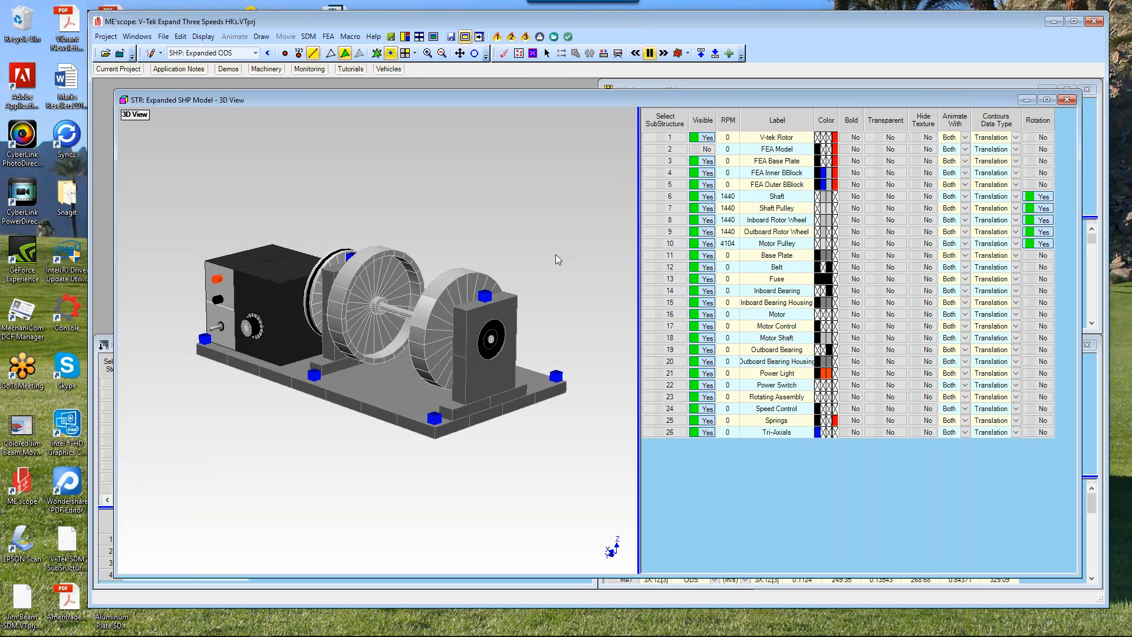
scroll(543, 265, up, 2)
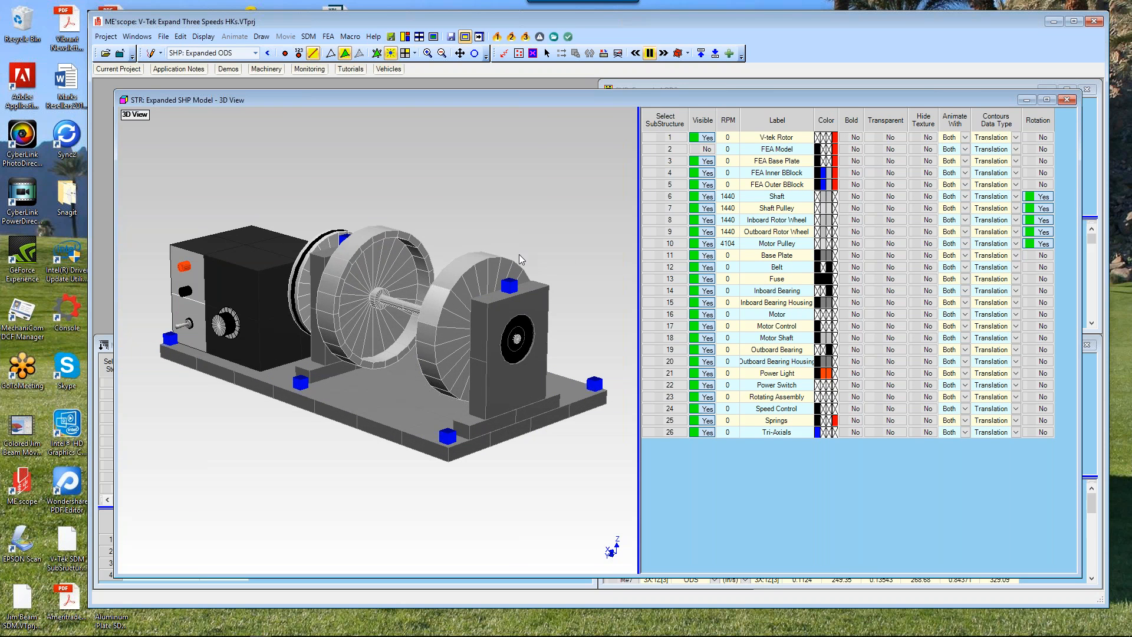
drag(519, 254, 545, 252)
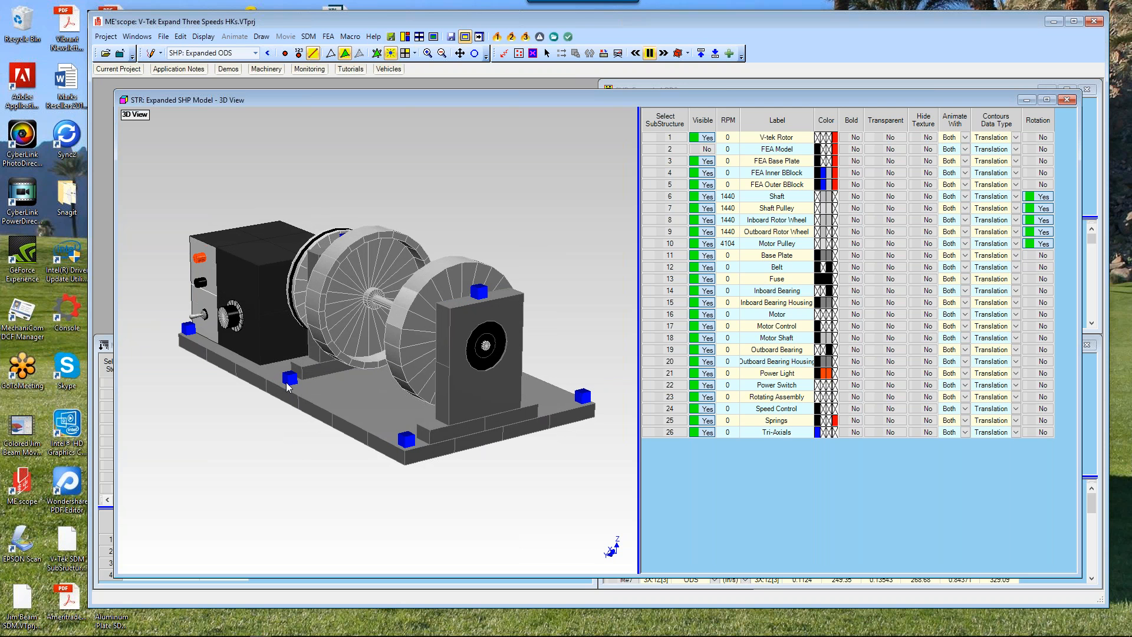
drag(249, 429, 125, 452)
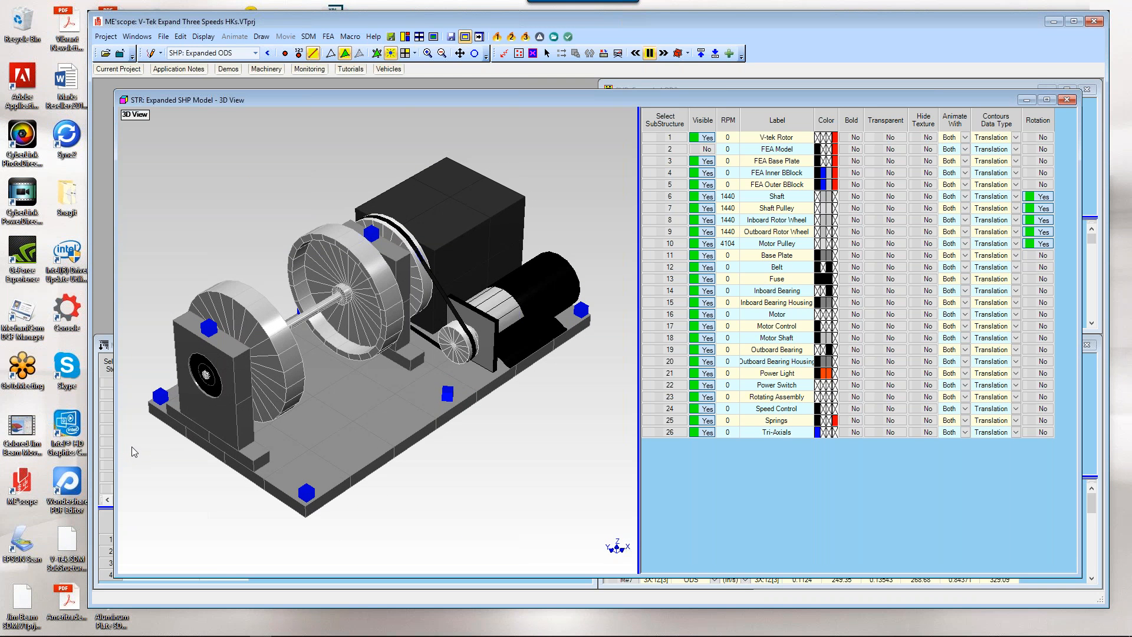
drag(151, 447, 245, 431)
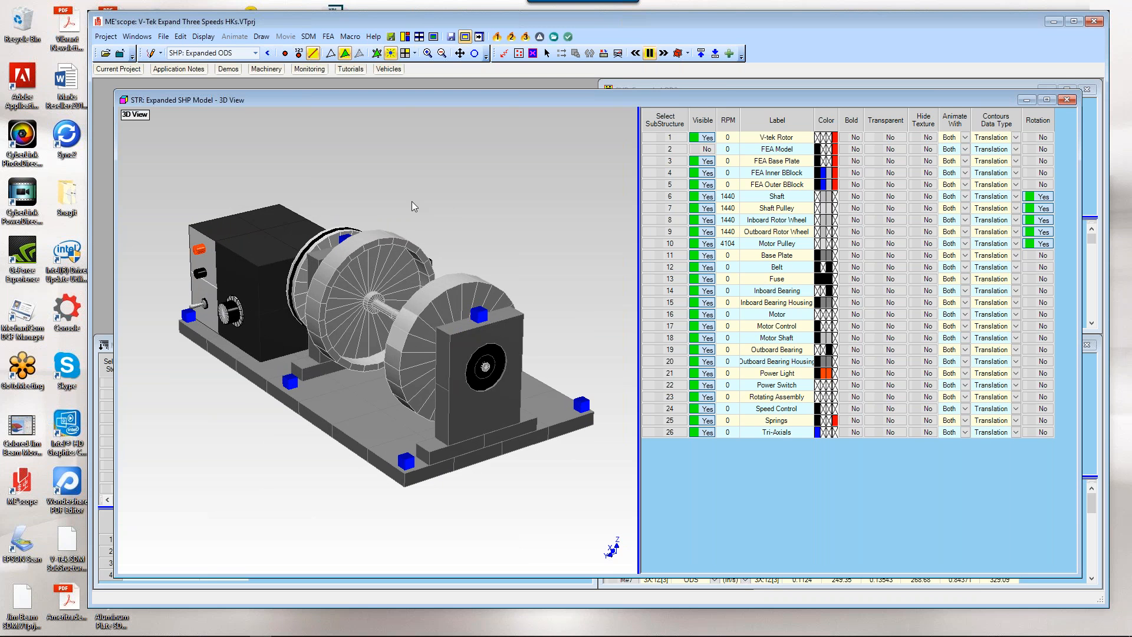
click(497, 38)
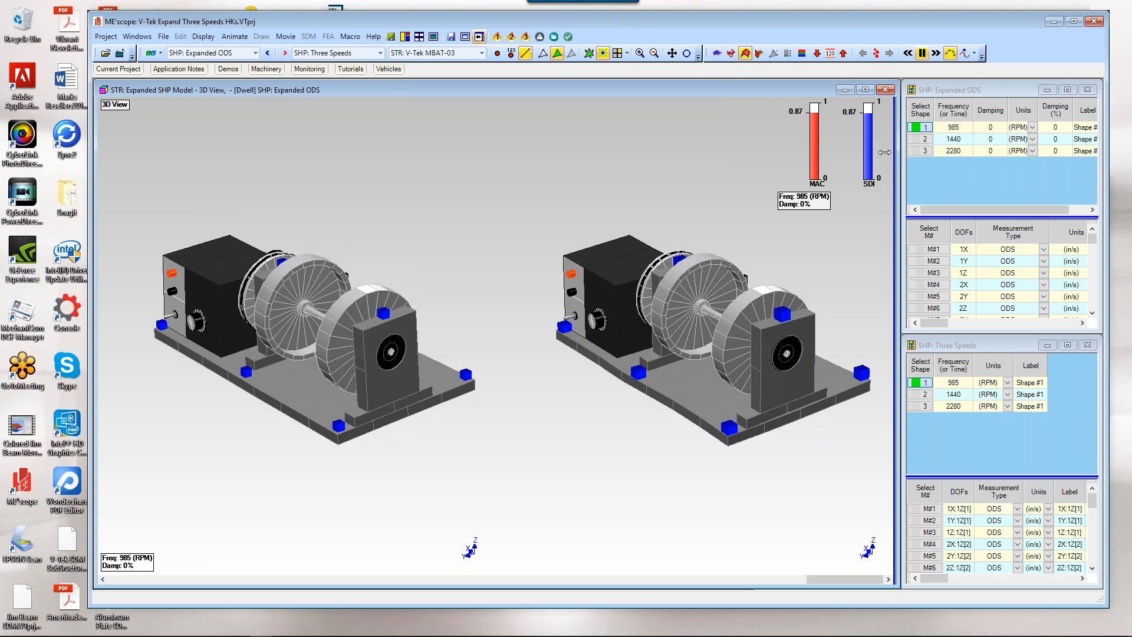
Step: Temporarily show the FEA Model instead of the V-tek Rotor in the animated views, then restore both visibilities
drag(885, 152, 731, 156)
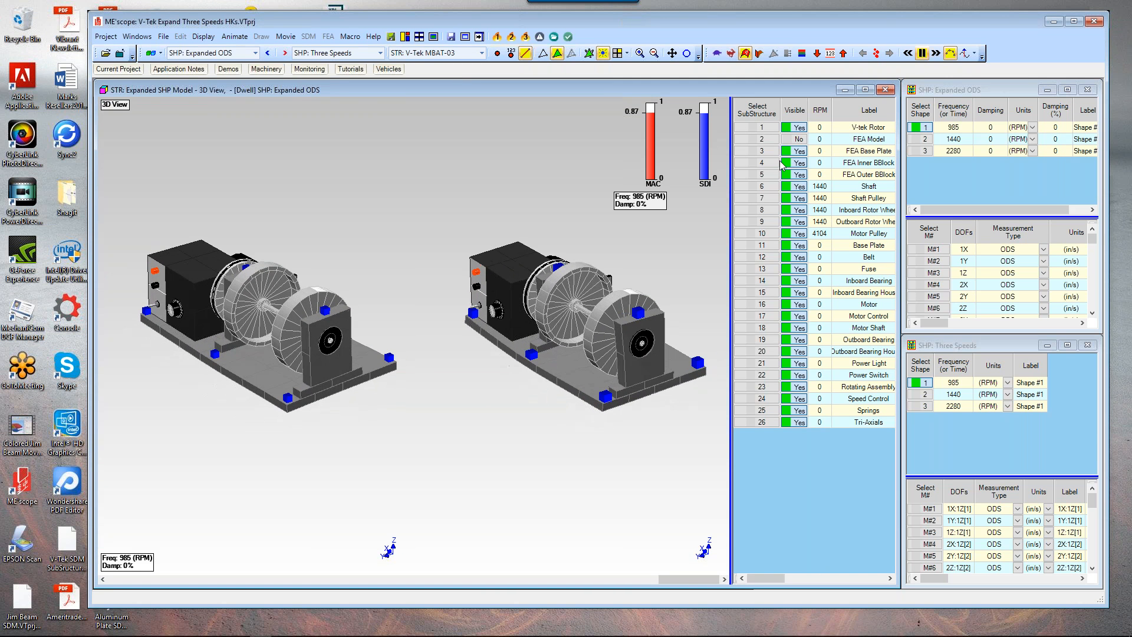
click(794, 139)
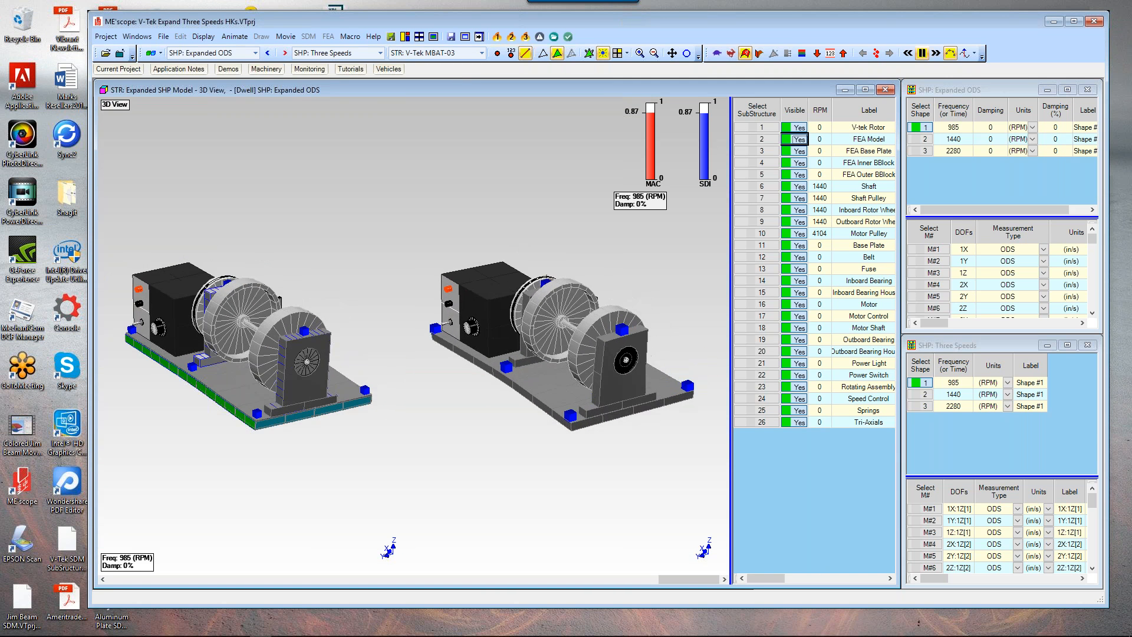
click(795, 128)
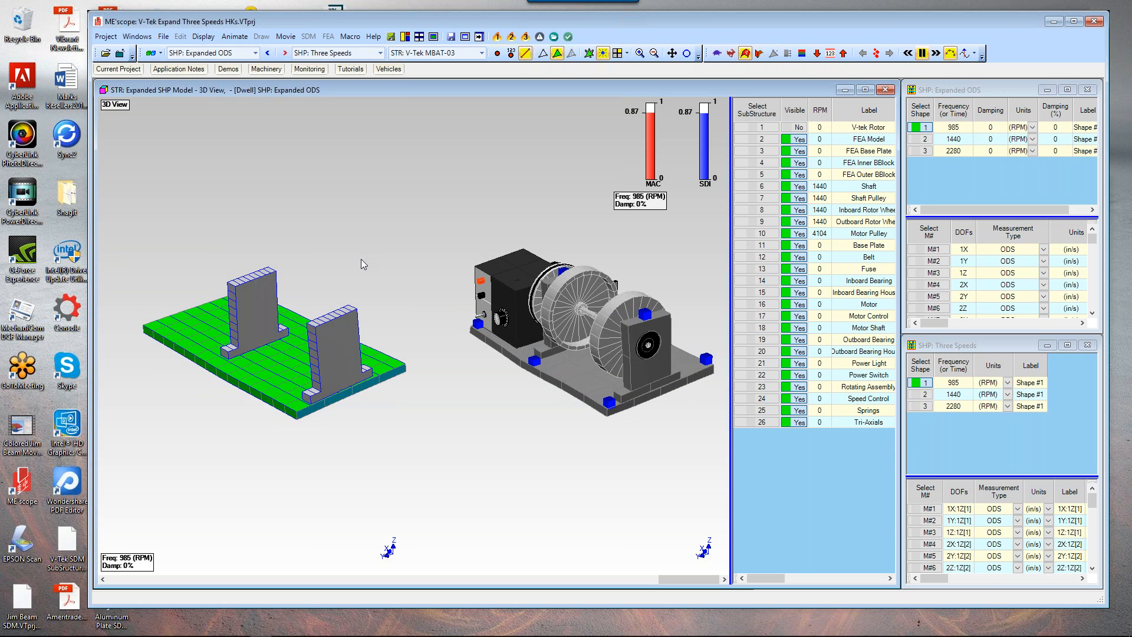
scroll(352, 302, up, 3)
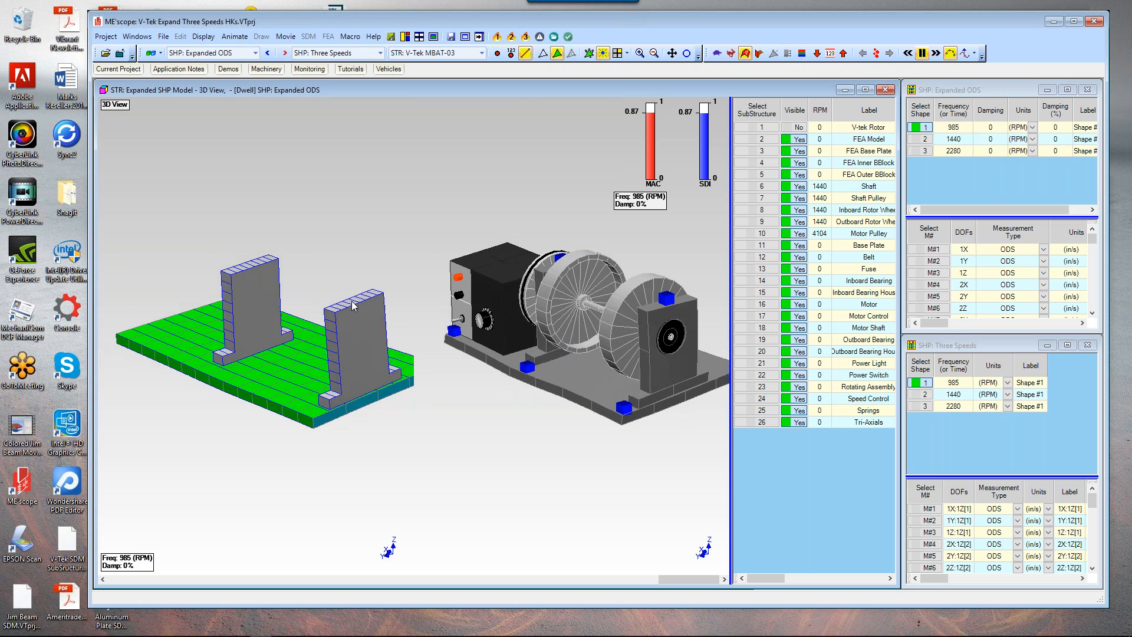
scroll(354, 303, down, 2)
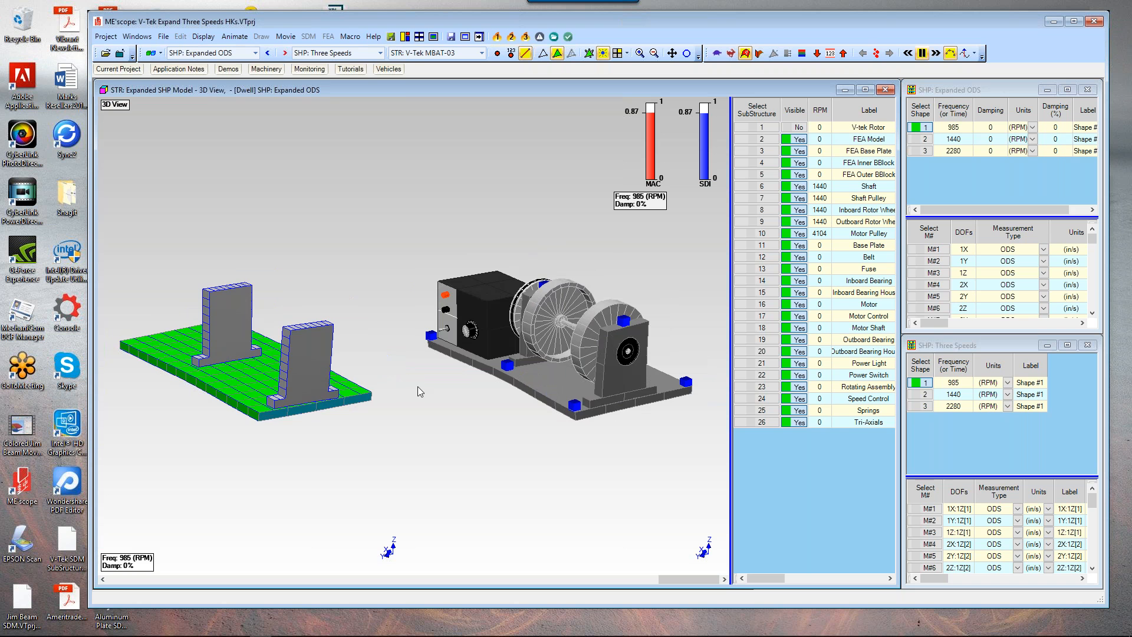
drag(417, 386, 452, 373)
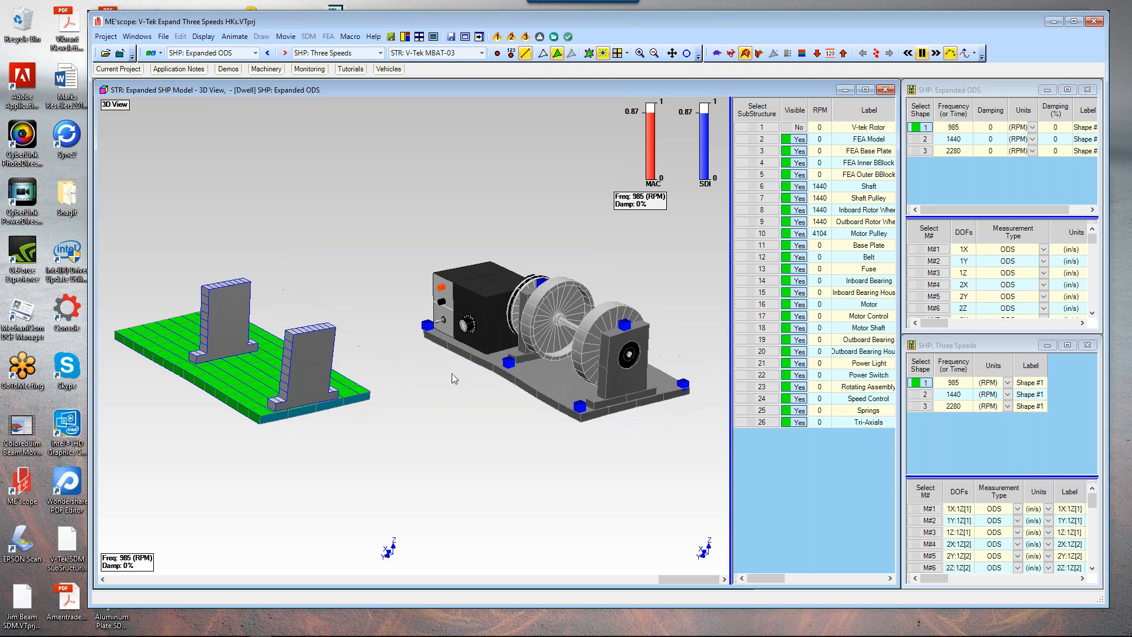
click(798, 127)
click(799, 139)
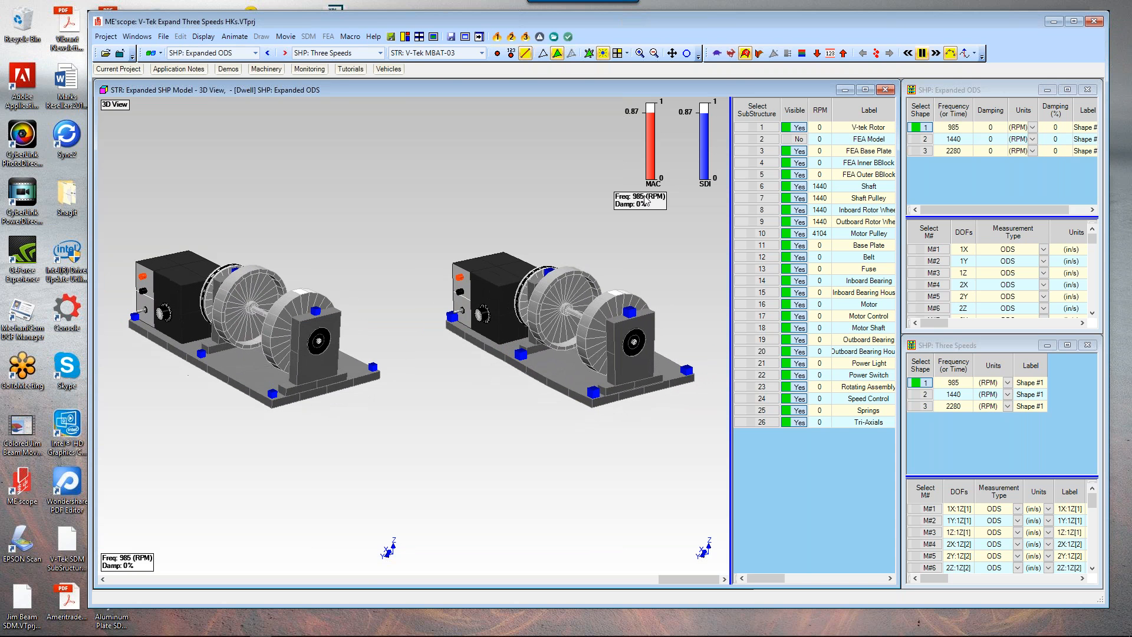
Step: Move the frequency readout box to the top of the 3D view
drag(646, 202, 560, 122)
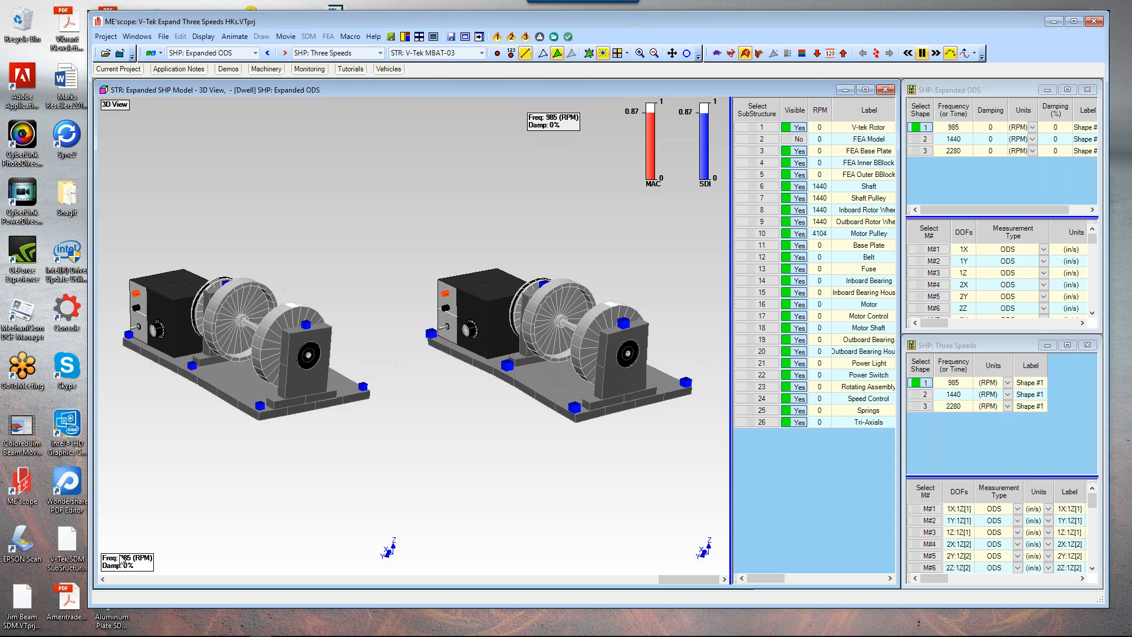
Step: Place the left view's frequency readout at the top, then expand the 1440 RPM operating shape using 10 modes
drag(121, 560, 173, 121)
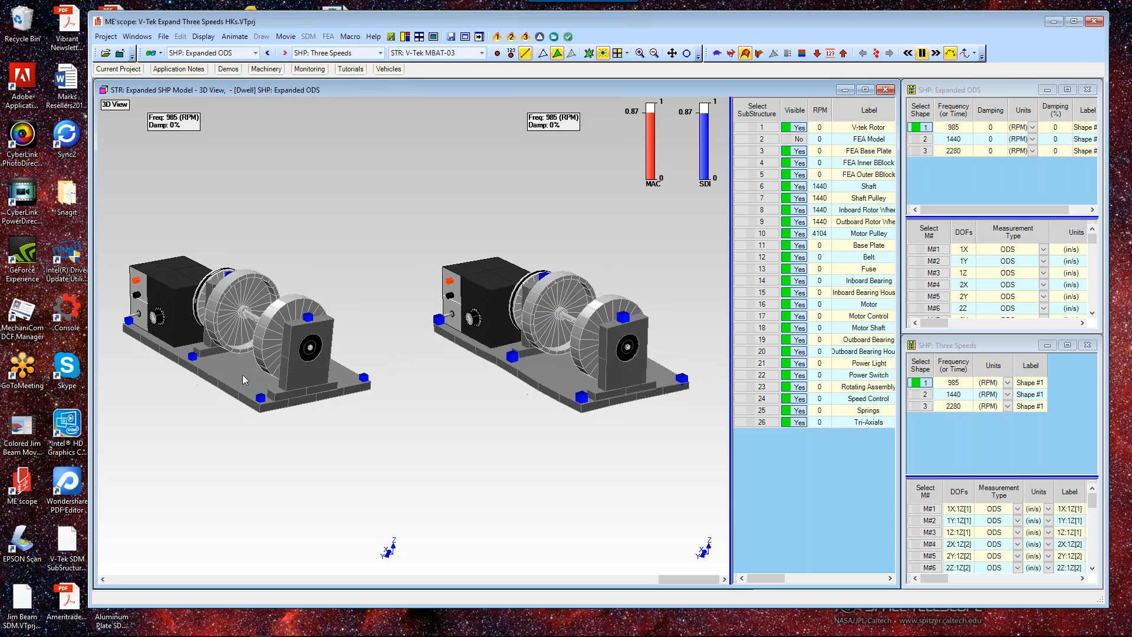
click(511, 37)
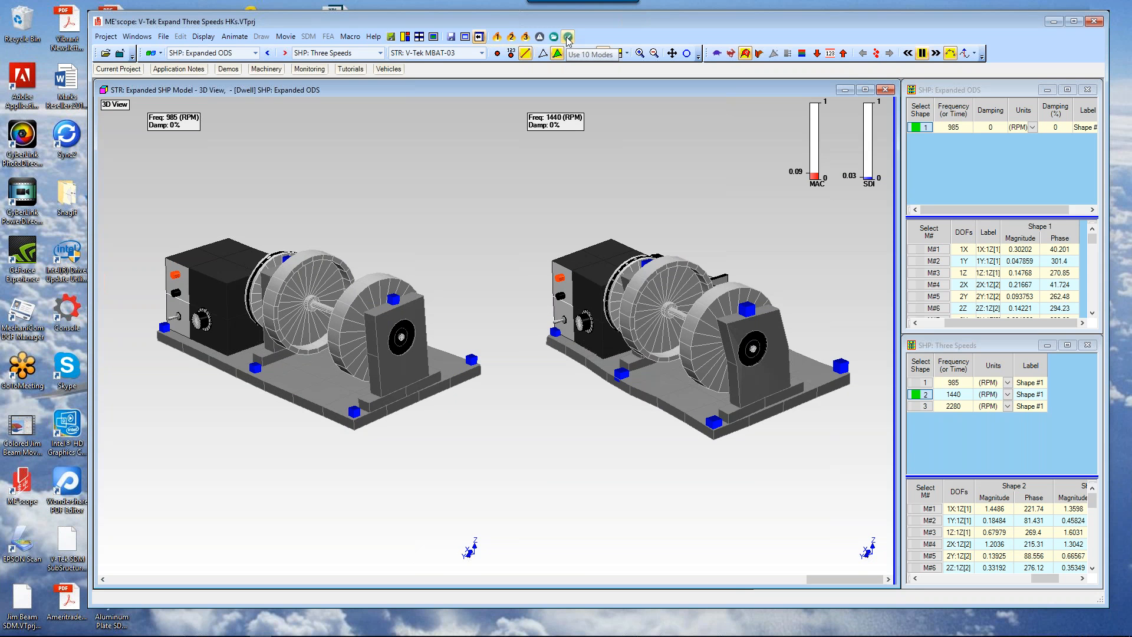
click(568, 37)
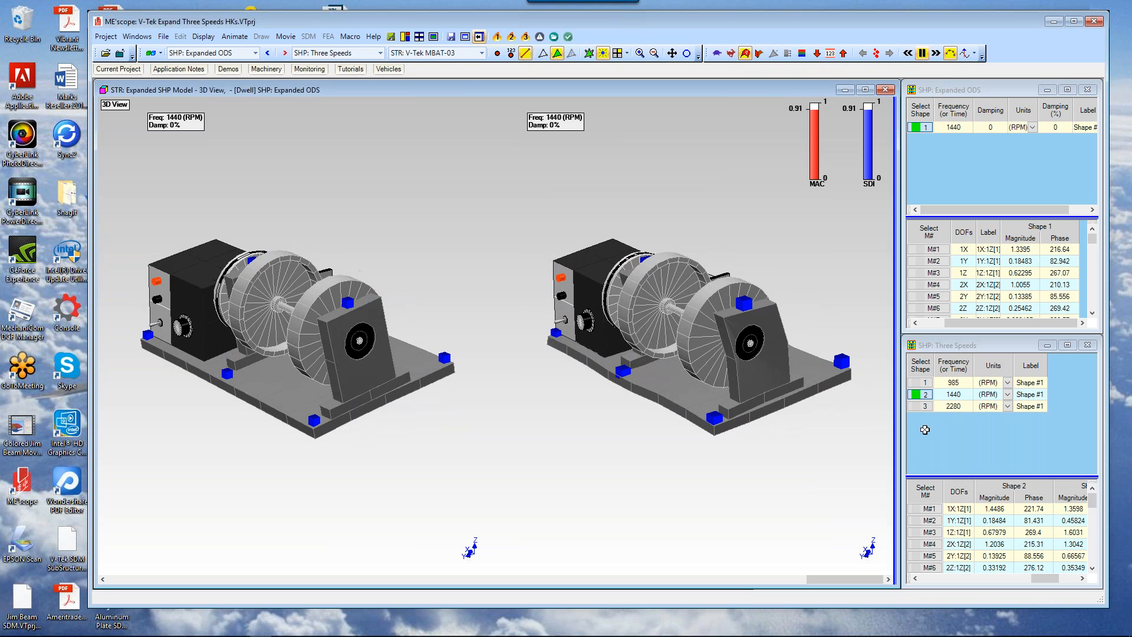
Step: Enlarge the Three Speeds shape table to examine its measured shape data, then restore the window layout
right_click(980, 361)
click(1004, 369)
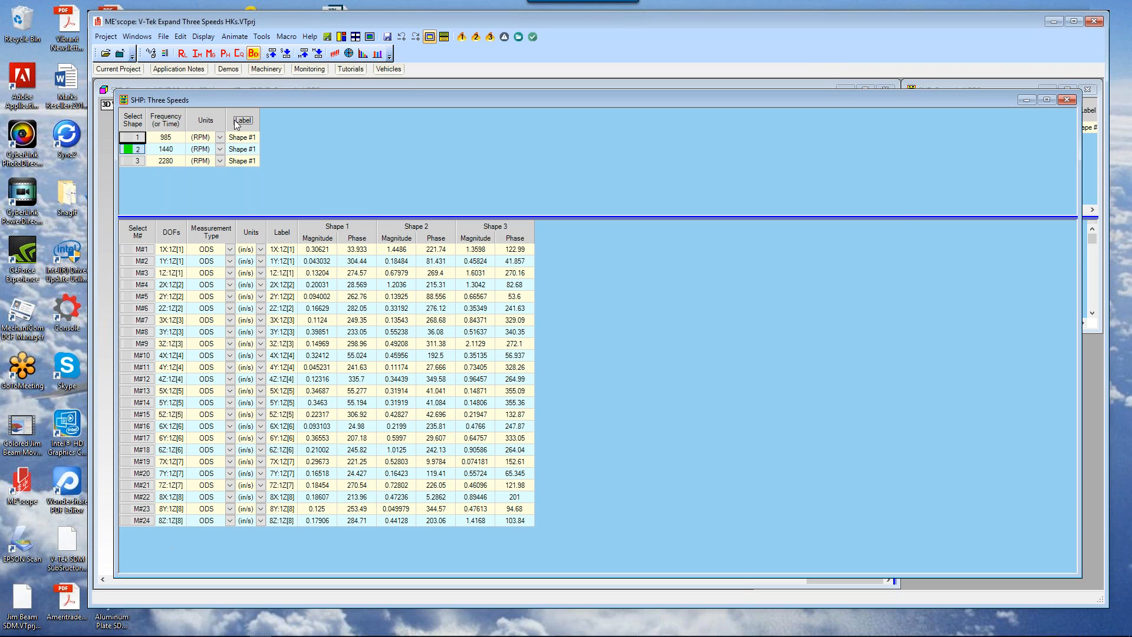
right_click(233, 122)
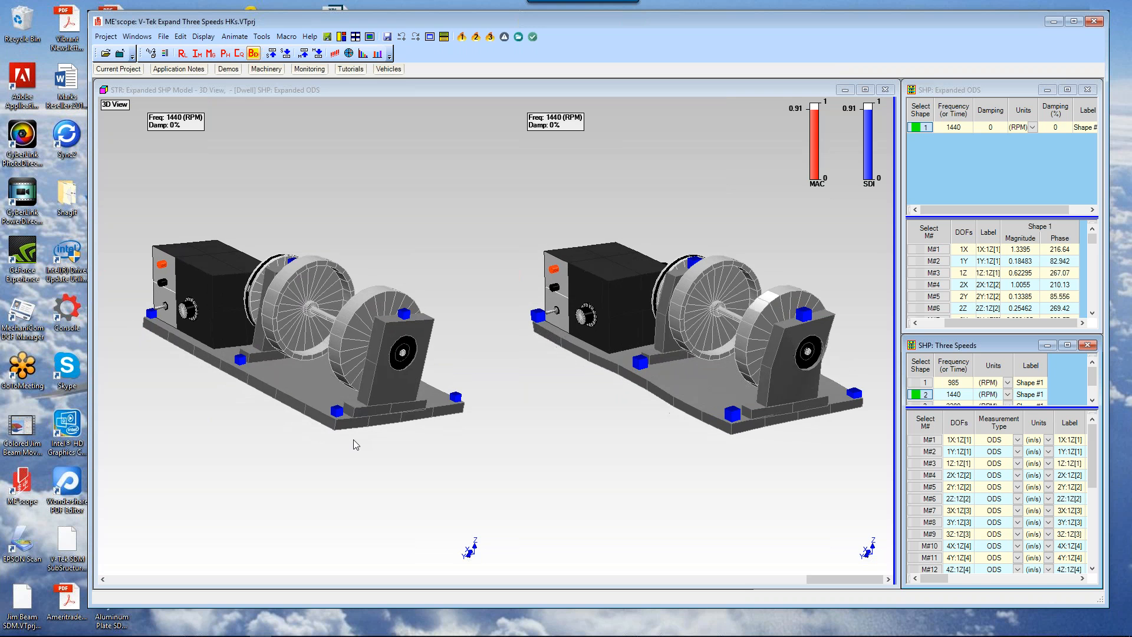
Step: Run the 2280 RPM ODS macro and expand that operating shape using 10 modes
drag(353, 440, 270, 441)
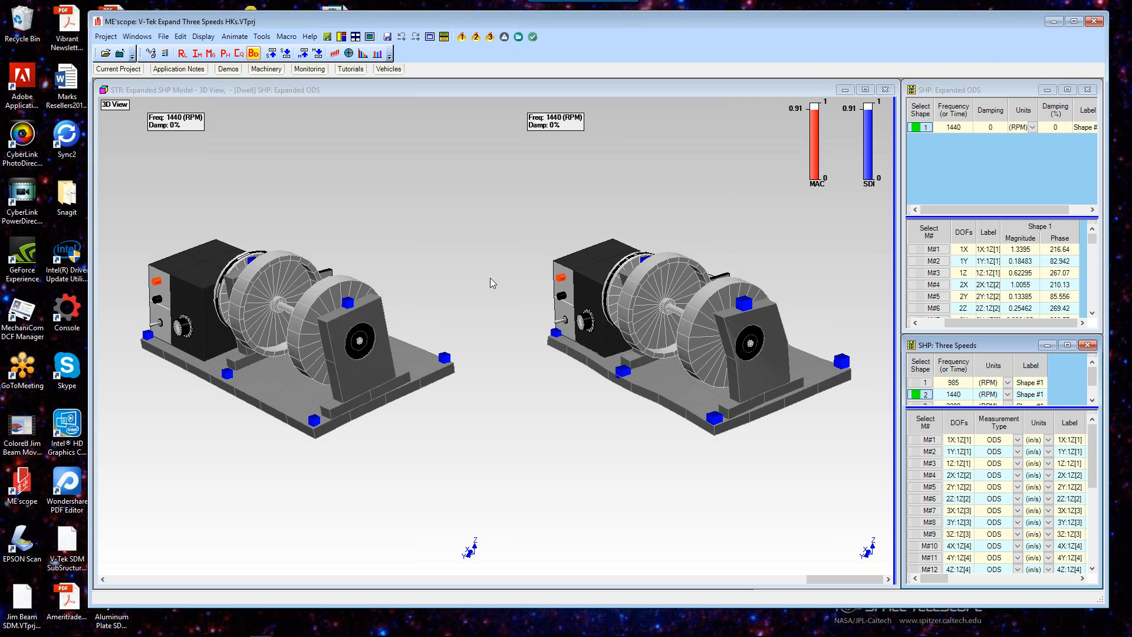
click(490, 278)
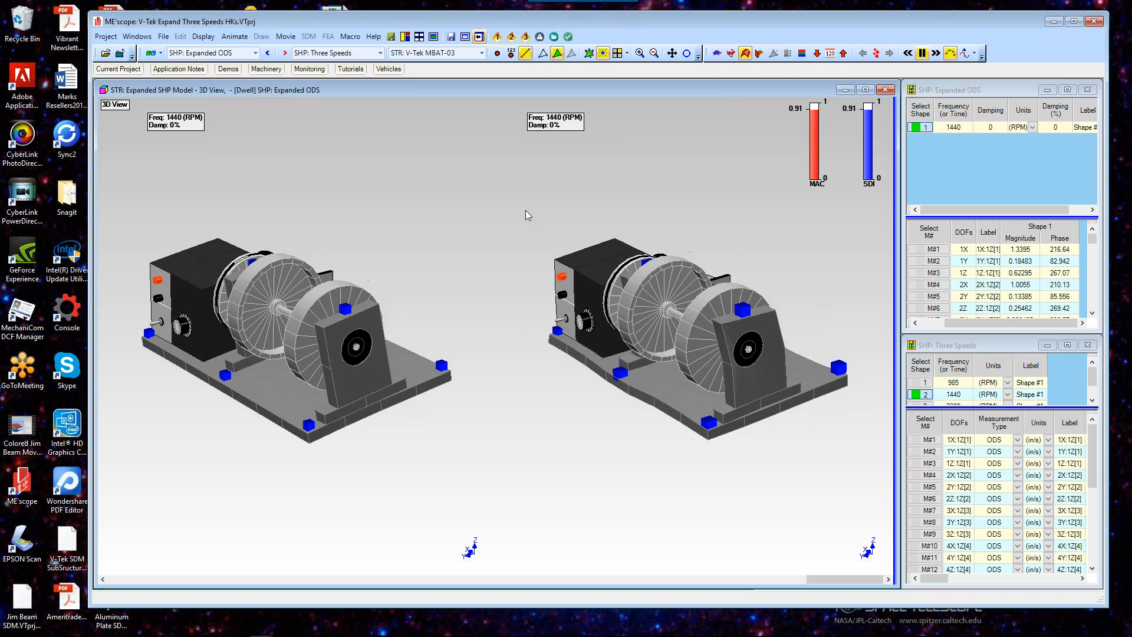
click(525, 38)
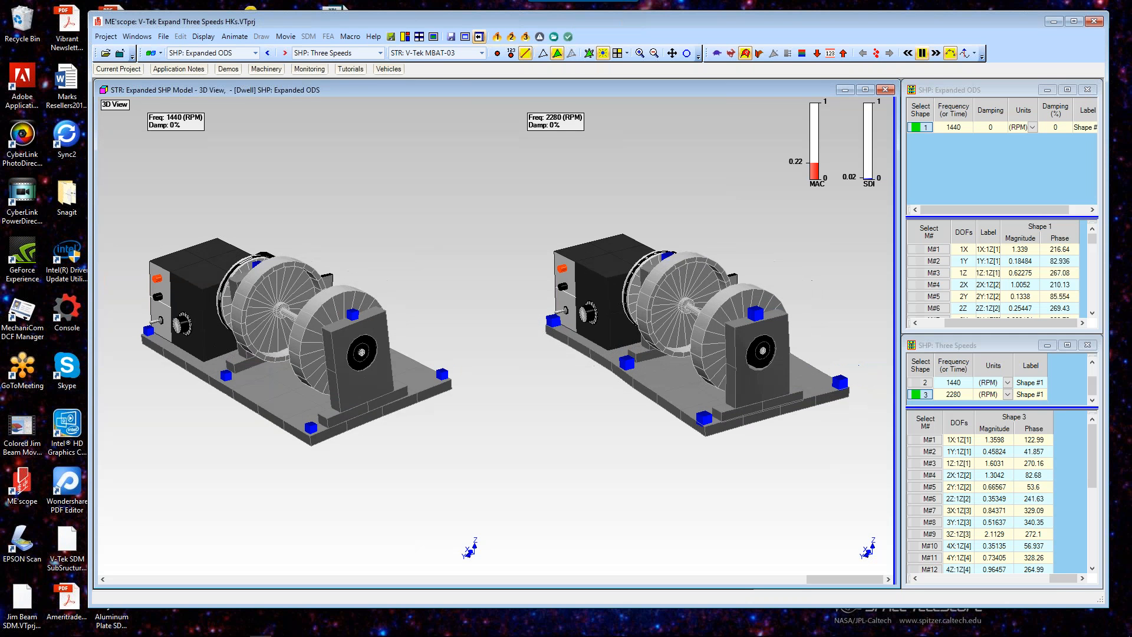
click(568, 38)
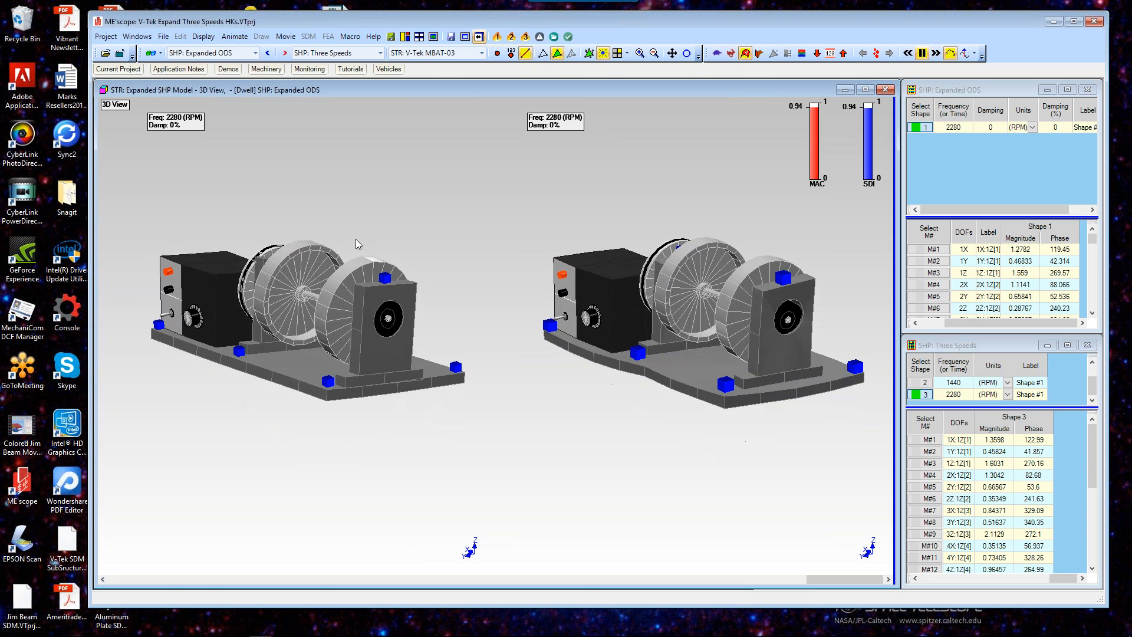
Step: Re-expand the 2280 RPM operating shape using only 2 modes and compare the animated models
scroll(356, 238, up, 2)
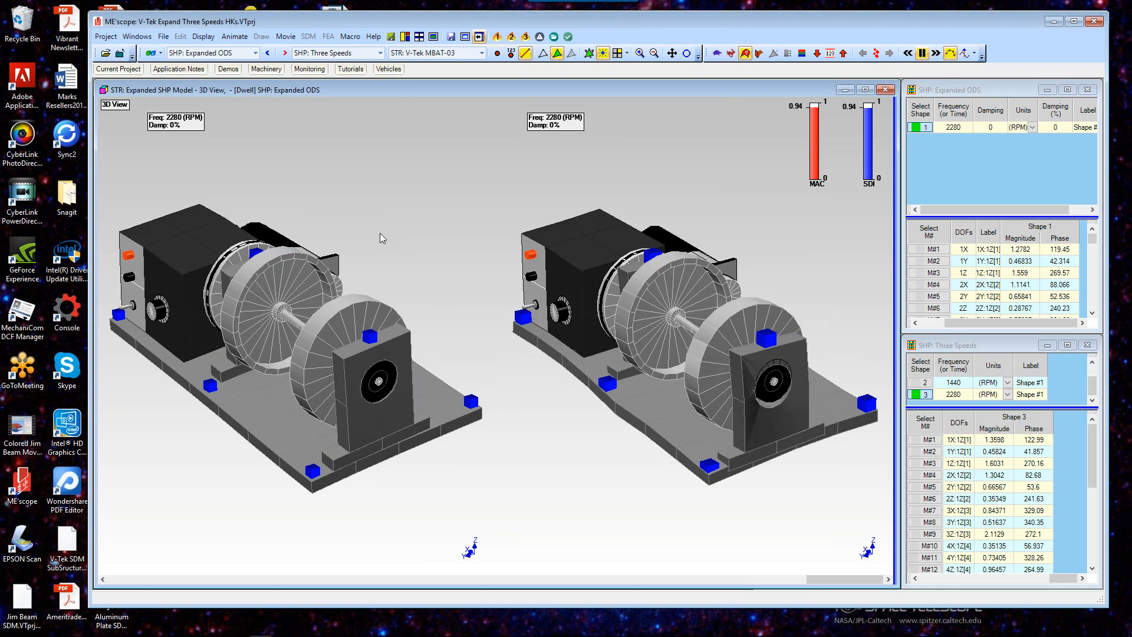
drag(536, 267, 430, 275)
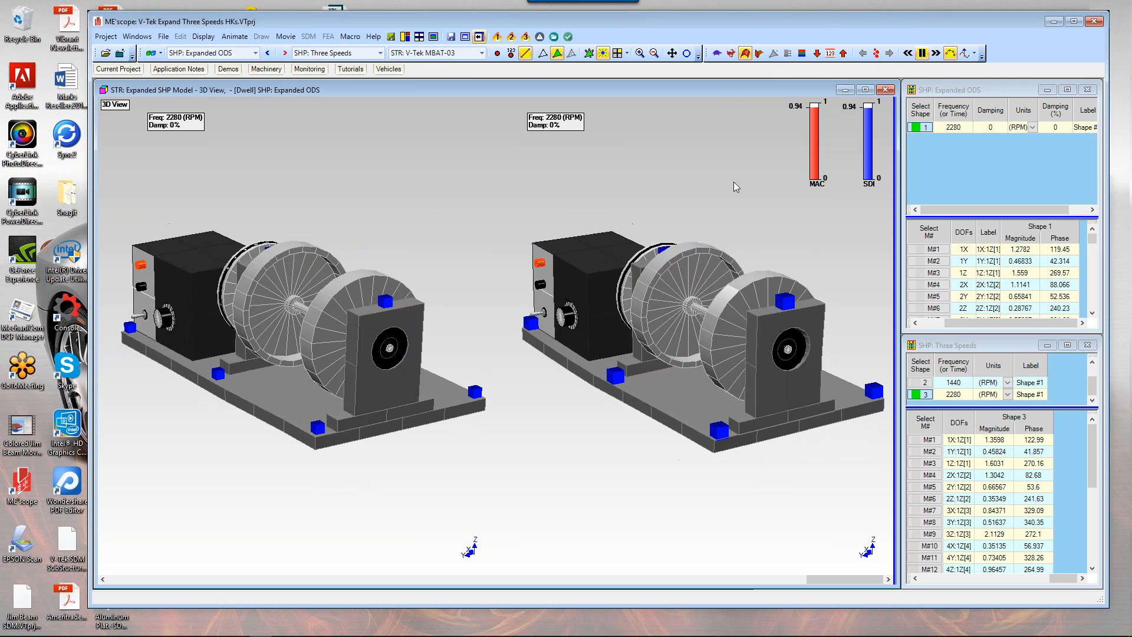
right_click(955, 118)
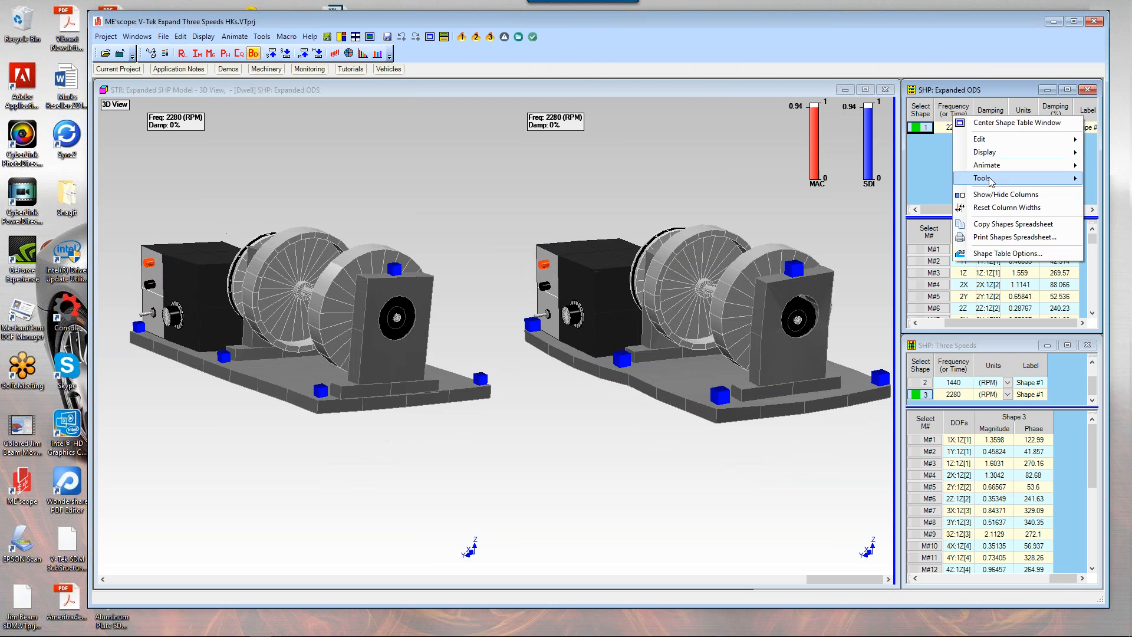
mouse_move(991, 181)
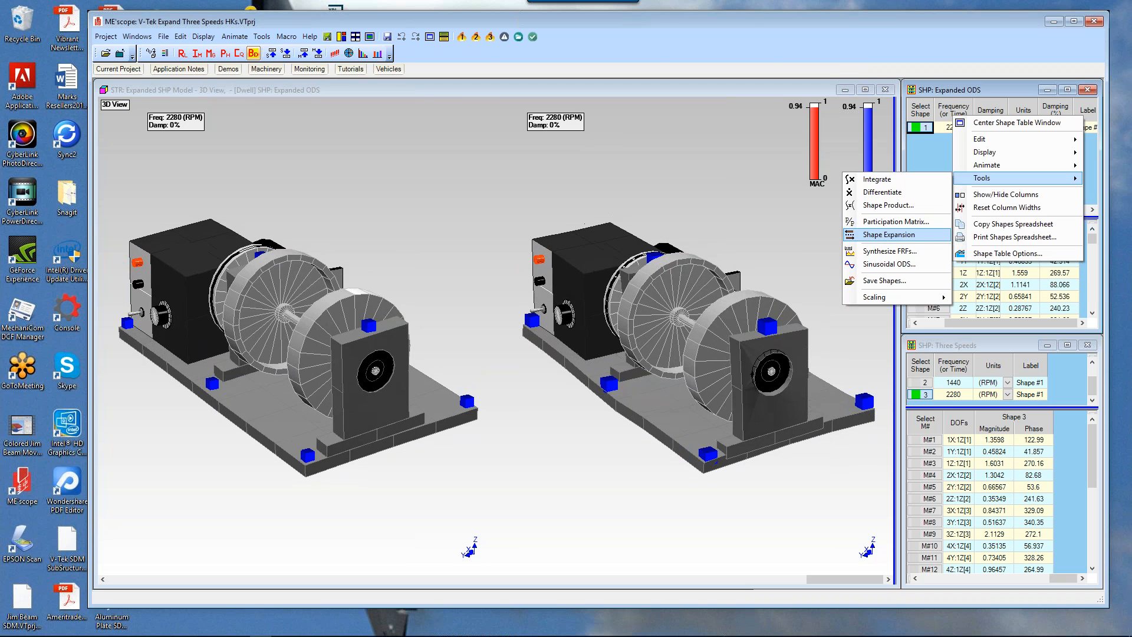
click(637, 90)
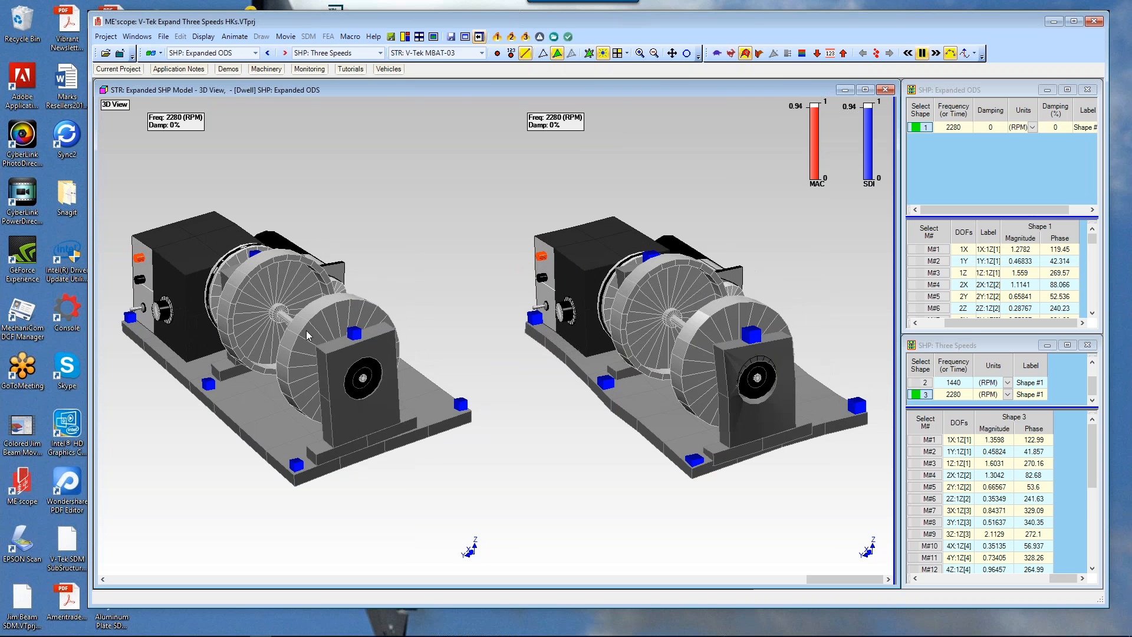
click(540, 37)
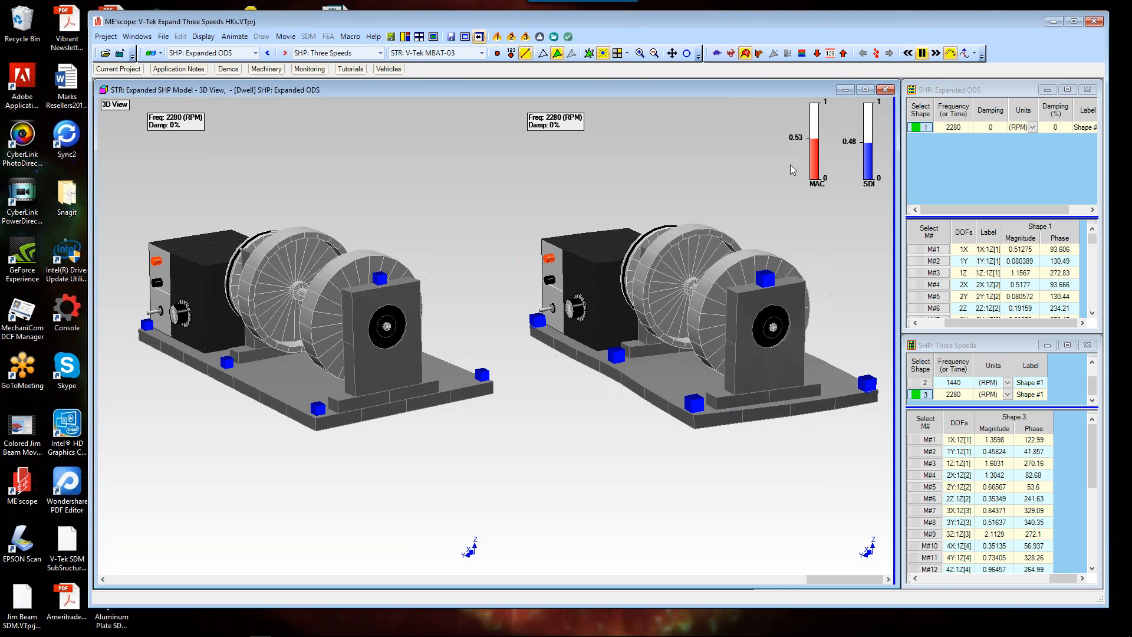
drag(423, 231, 492, 230)
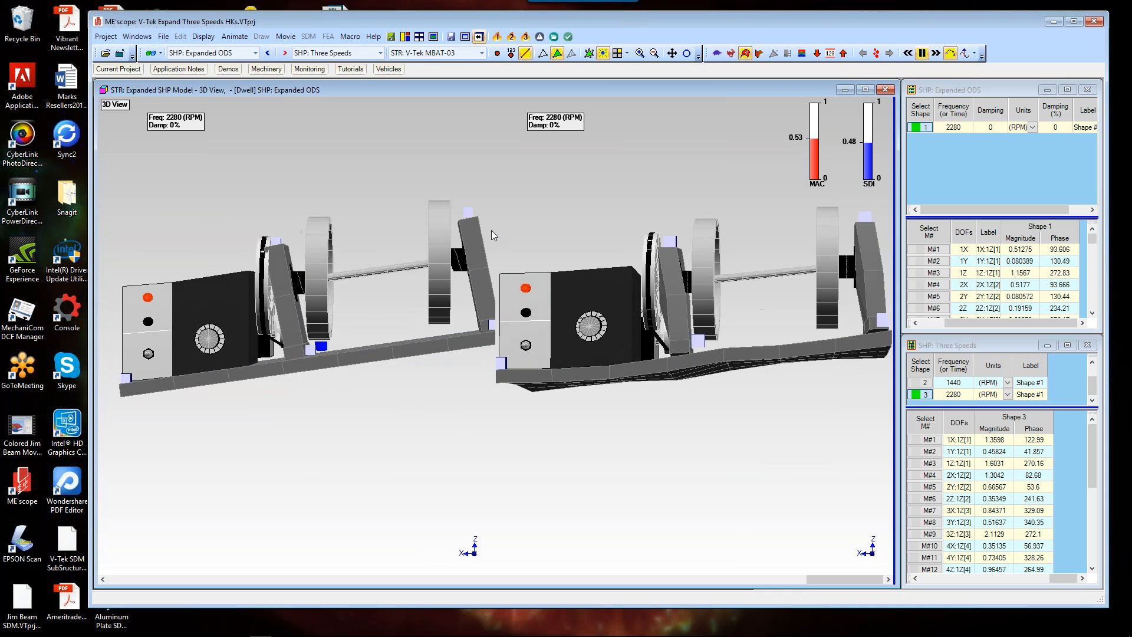
drag(492, 231, 293, 383)
Step: Expand the 2280 RPM operating shape using 6 modes and compare the models from several angles
click(553, 37)
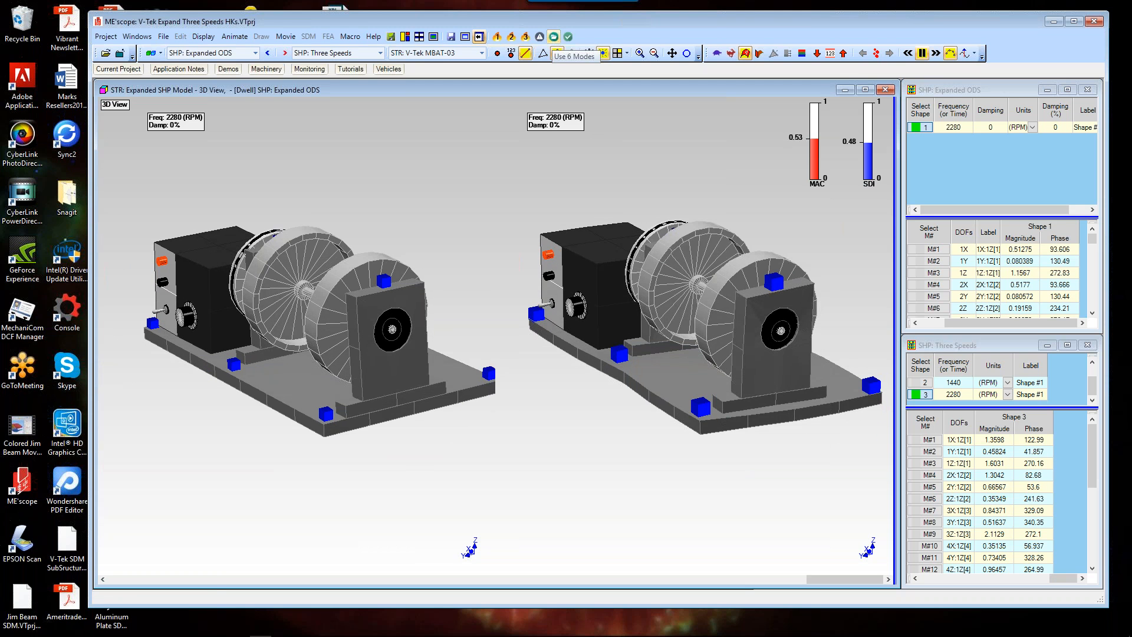
click(556, 53)
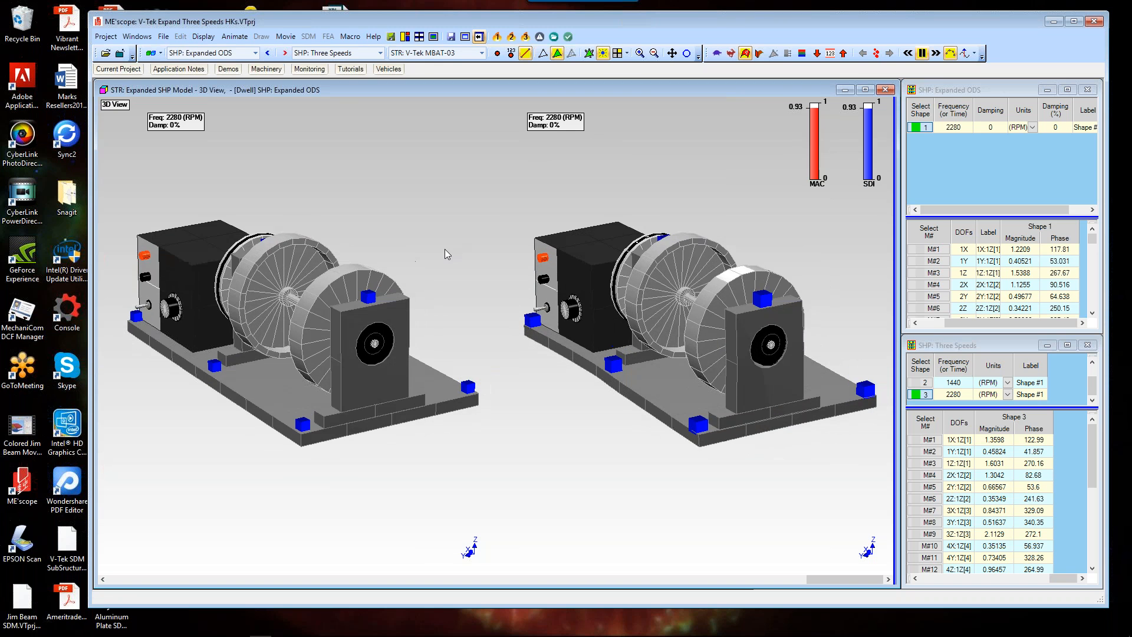
drag(445, 249, 566, 229)
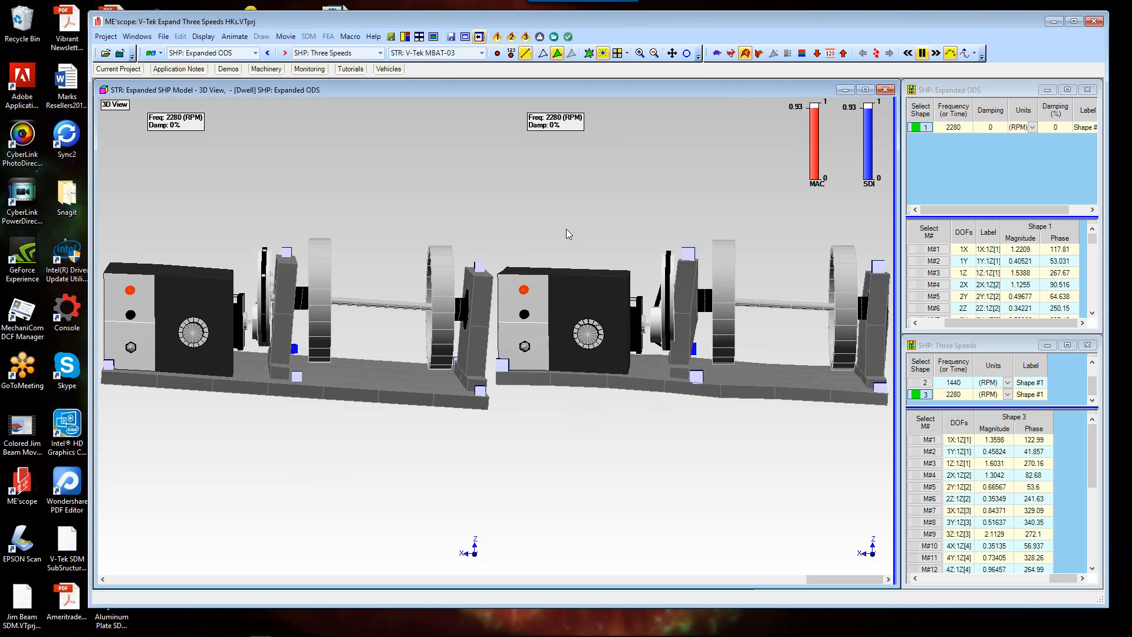
drag(566, 228, 538, 46)
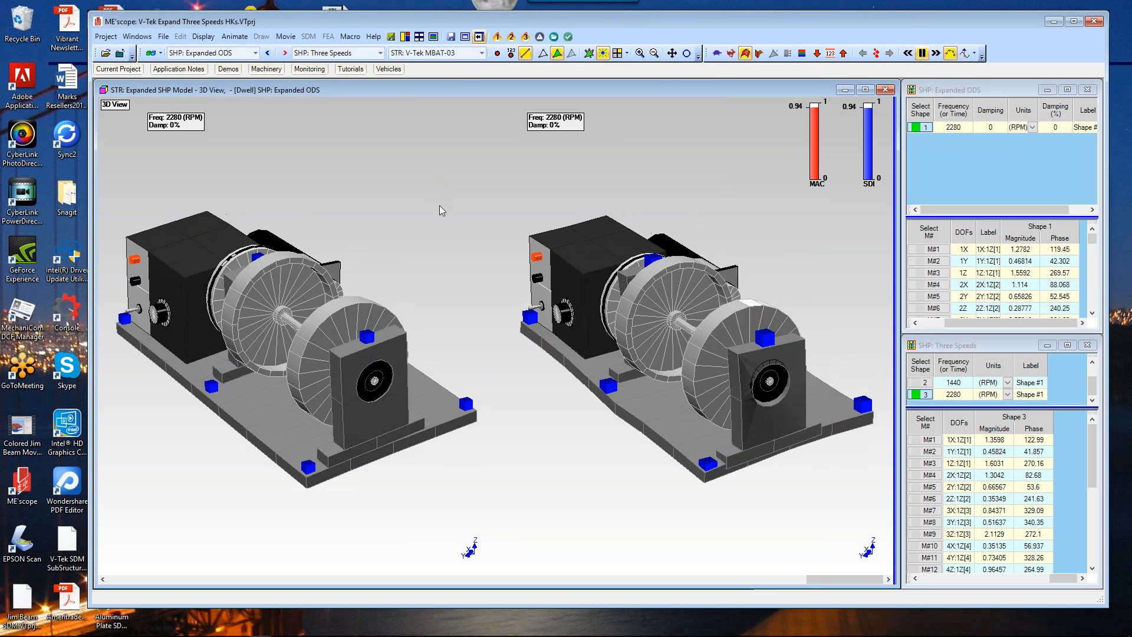
drag(440, 206, 549, 204)
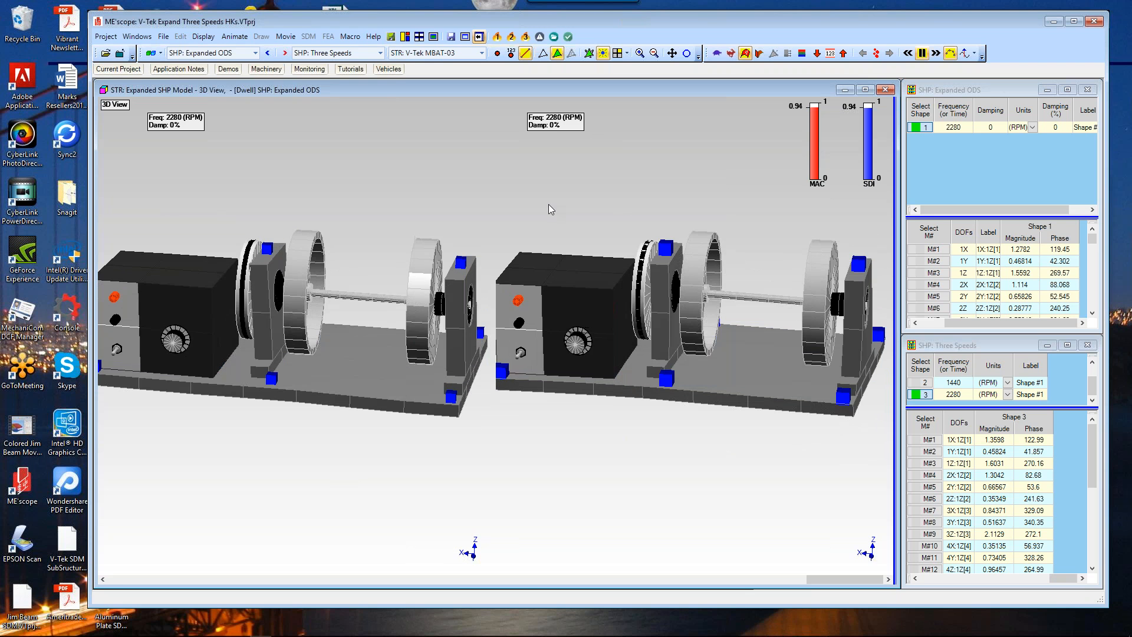
drag(548, 208, 434, 222)
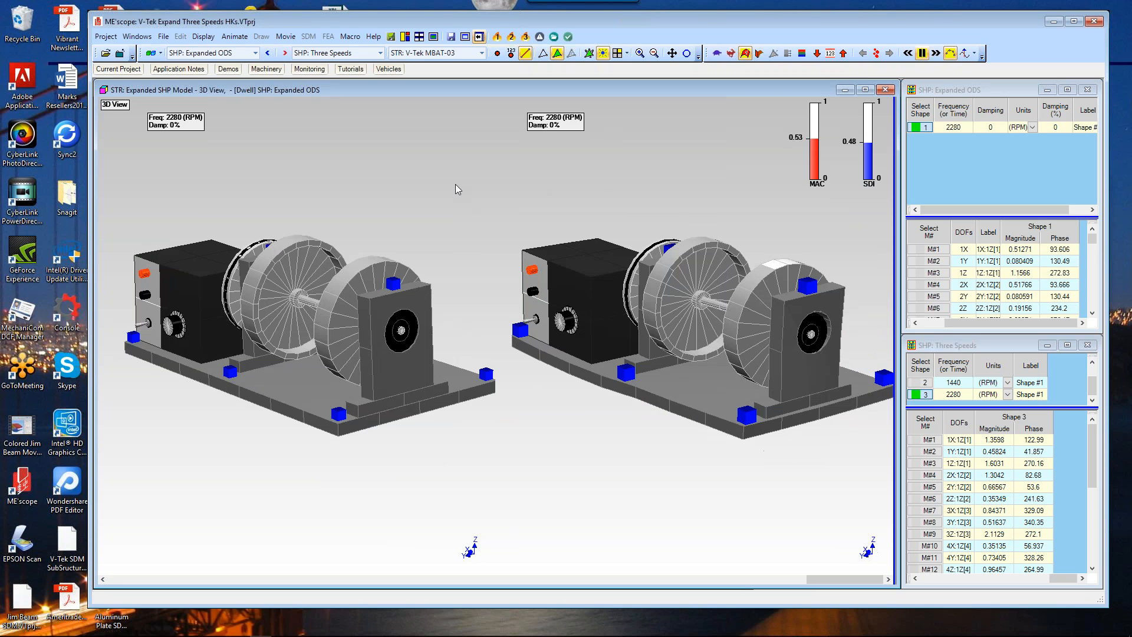
Step: Re-expand the 2280 RPM operating shape with 6 modes and then with 10 modes
click(554, 38)
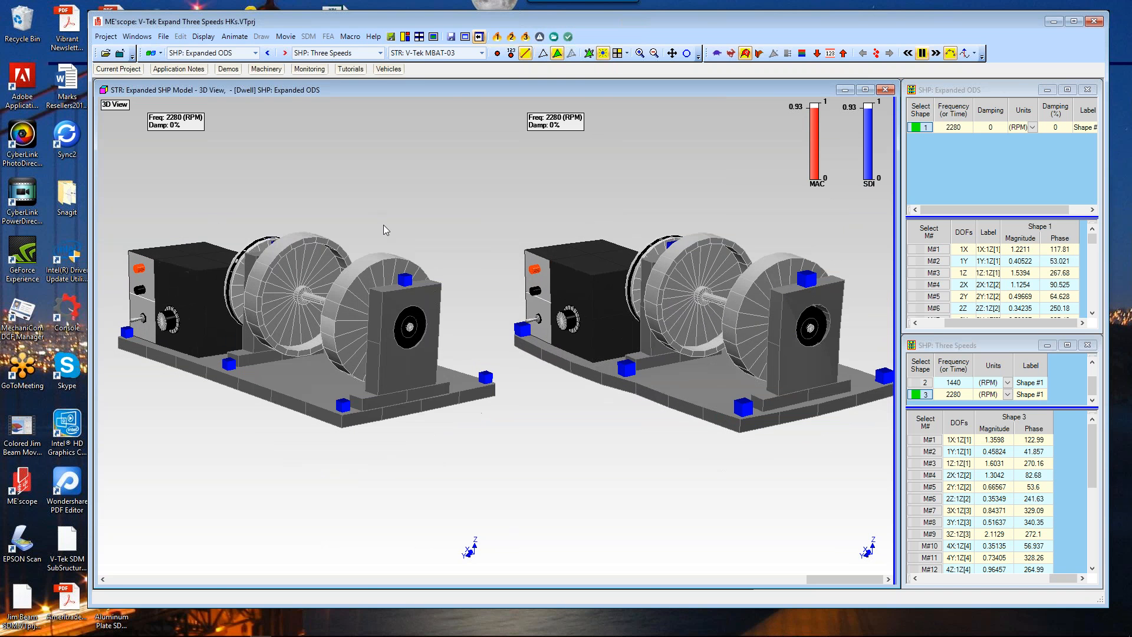
click(568, 40)
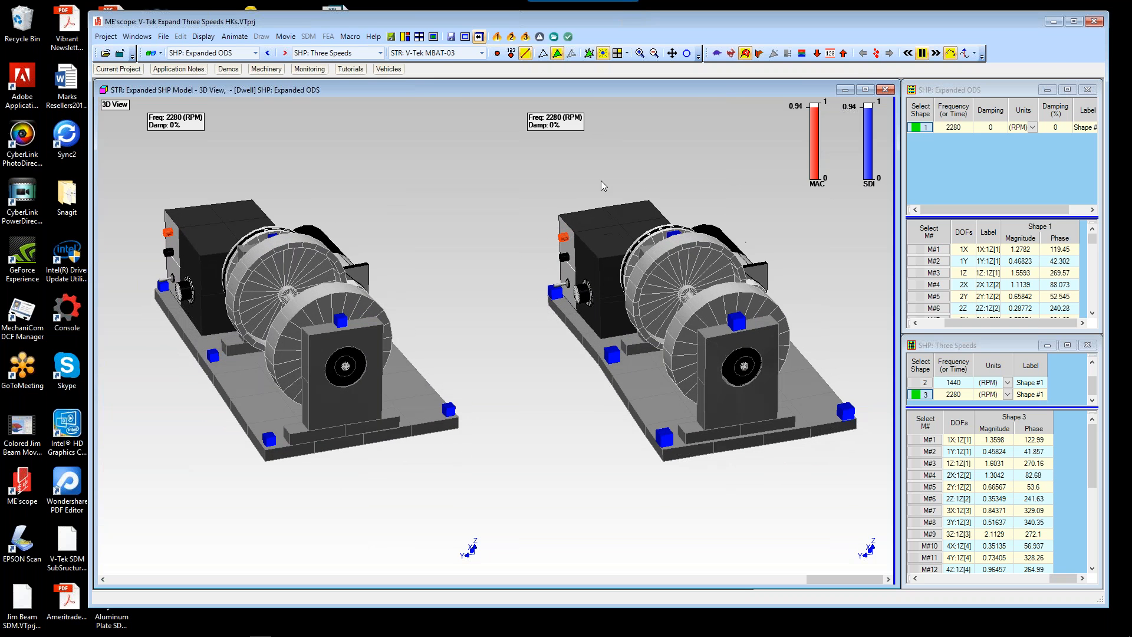
Step: Close the project without saving it
click(115, 40)
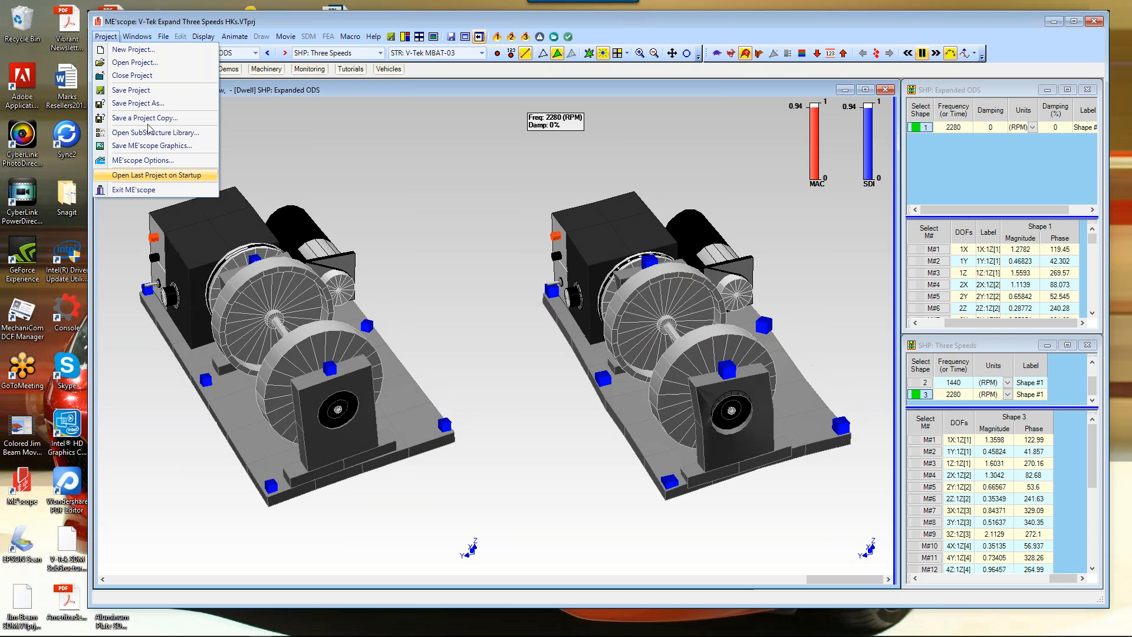
click(147, 75)
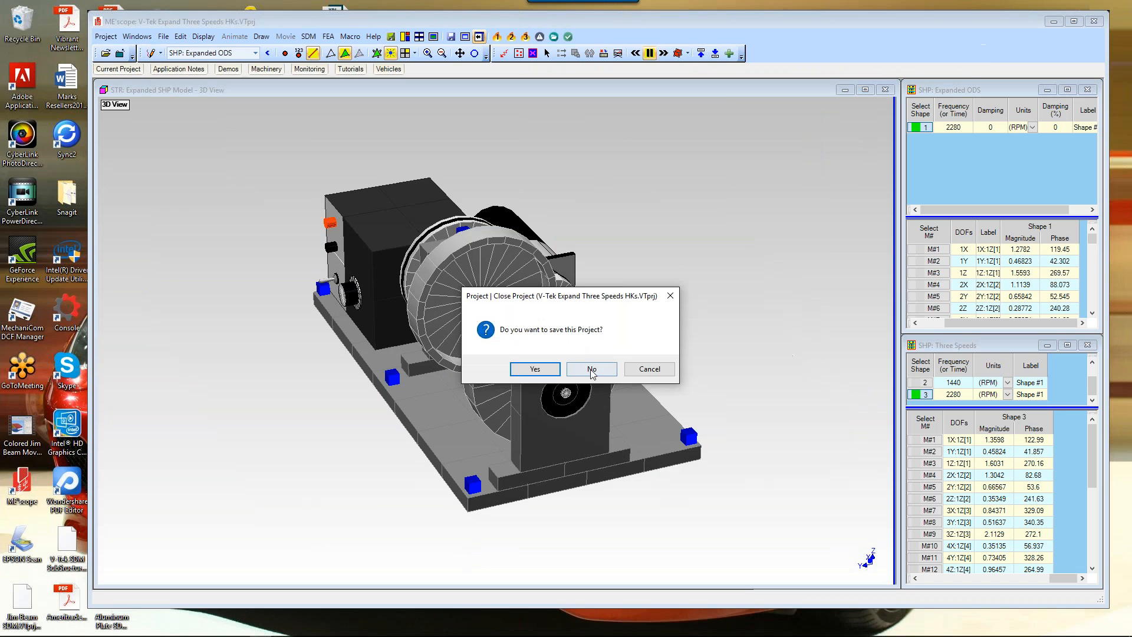
click(592, 370)
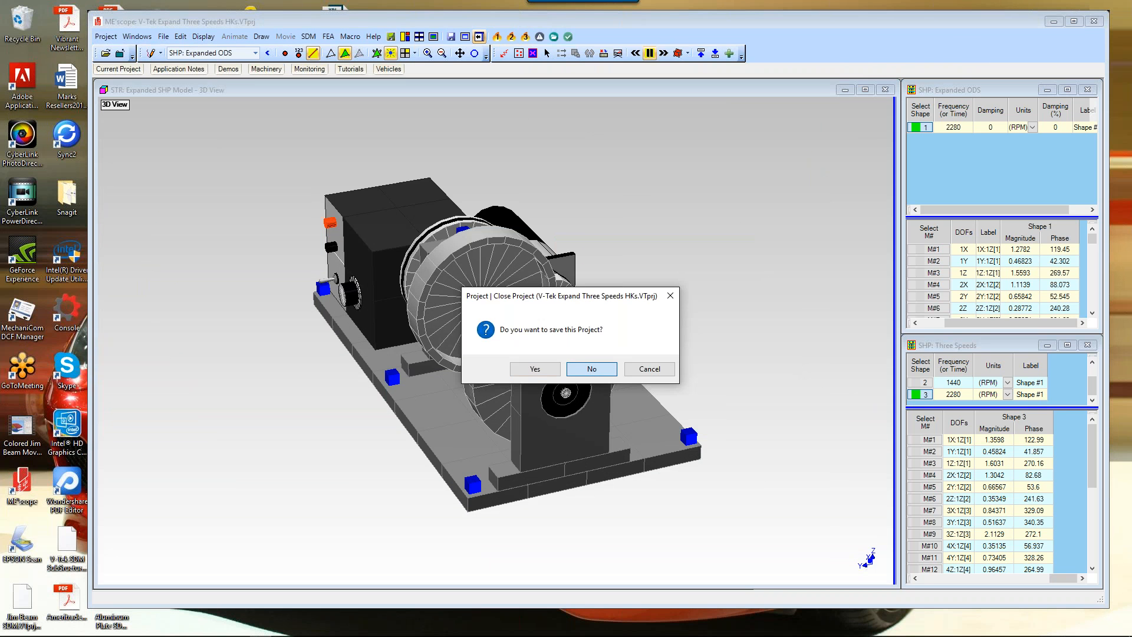